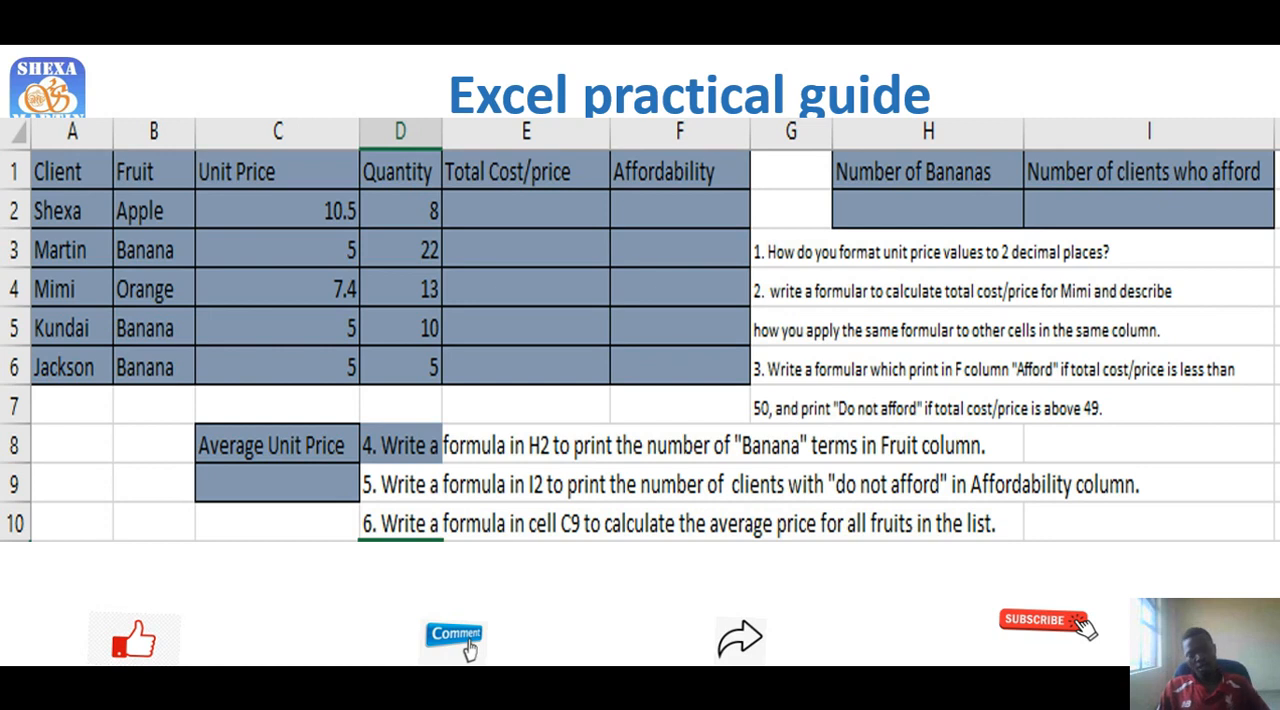
- End the running slide show and return to the presentation's editing view
{"action": "right_click", "coordinate": [445, 381]}
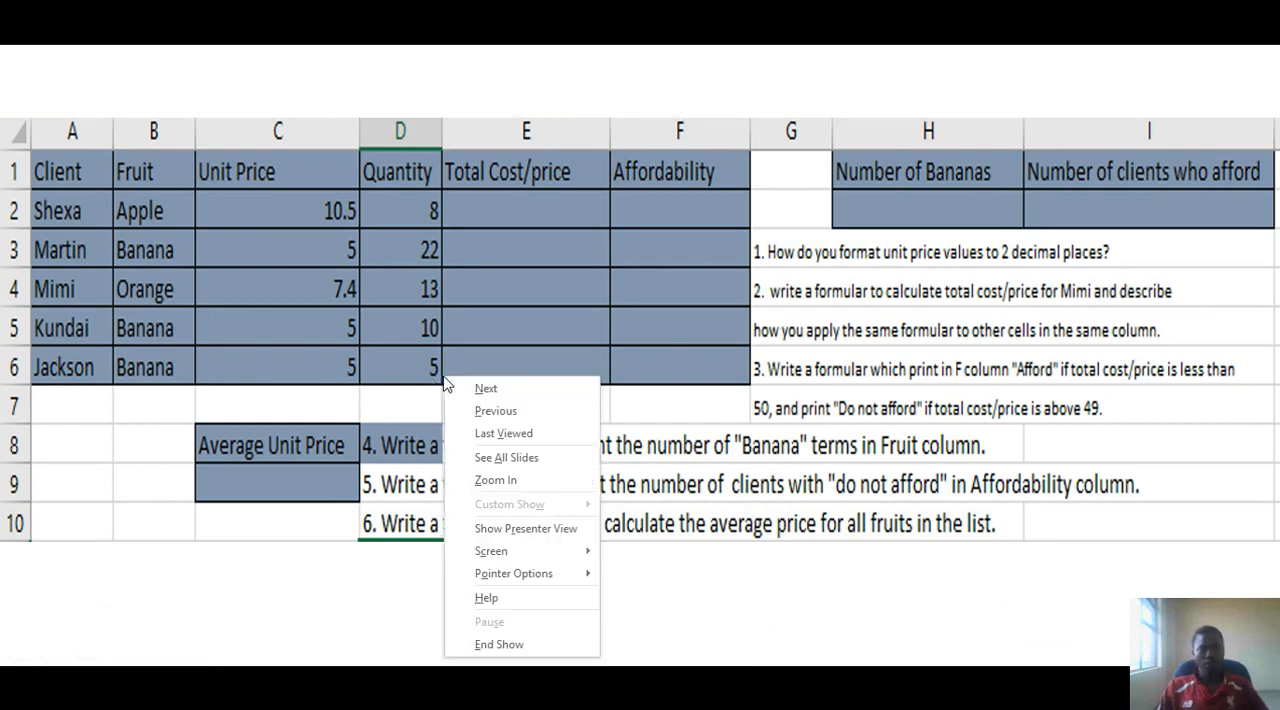
{"action": "left_click", "coordinate": [482, 662]}
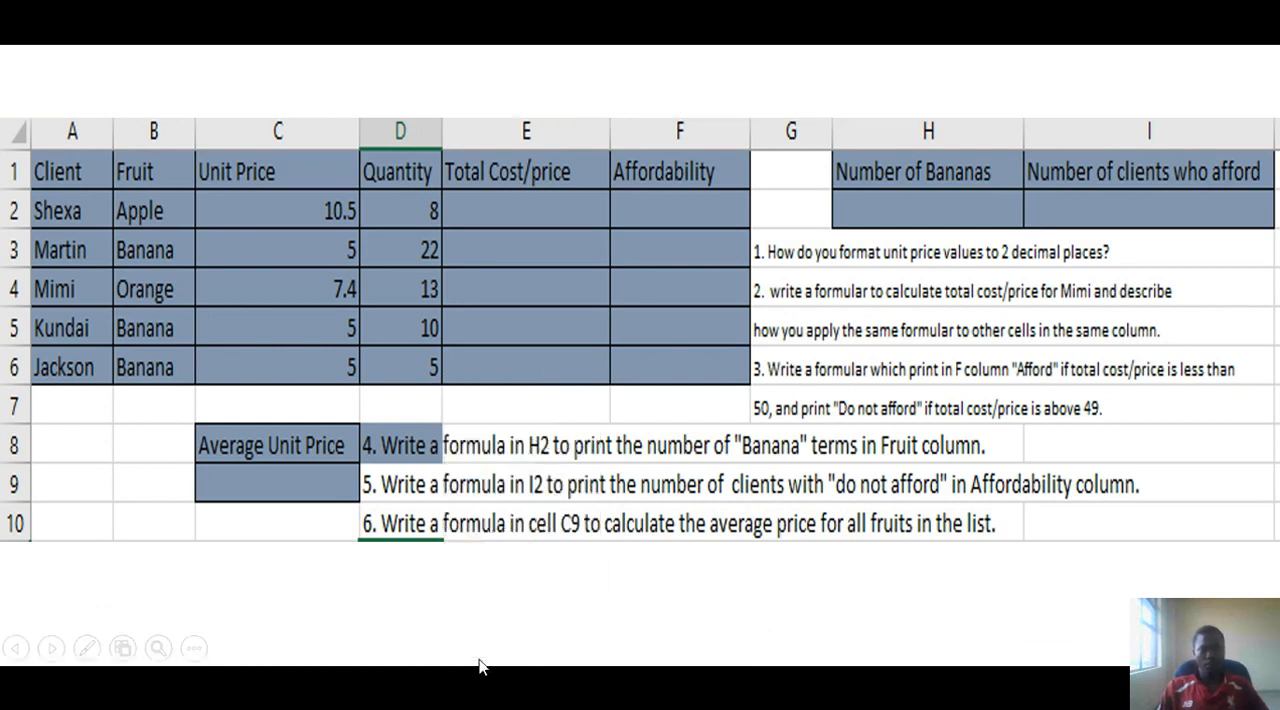
{"action": "right_click", "coordinate": [484, 589]}
{"action": "left_click", "coordinate": [522, 562]}
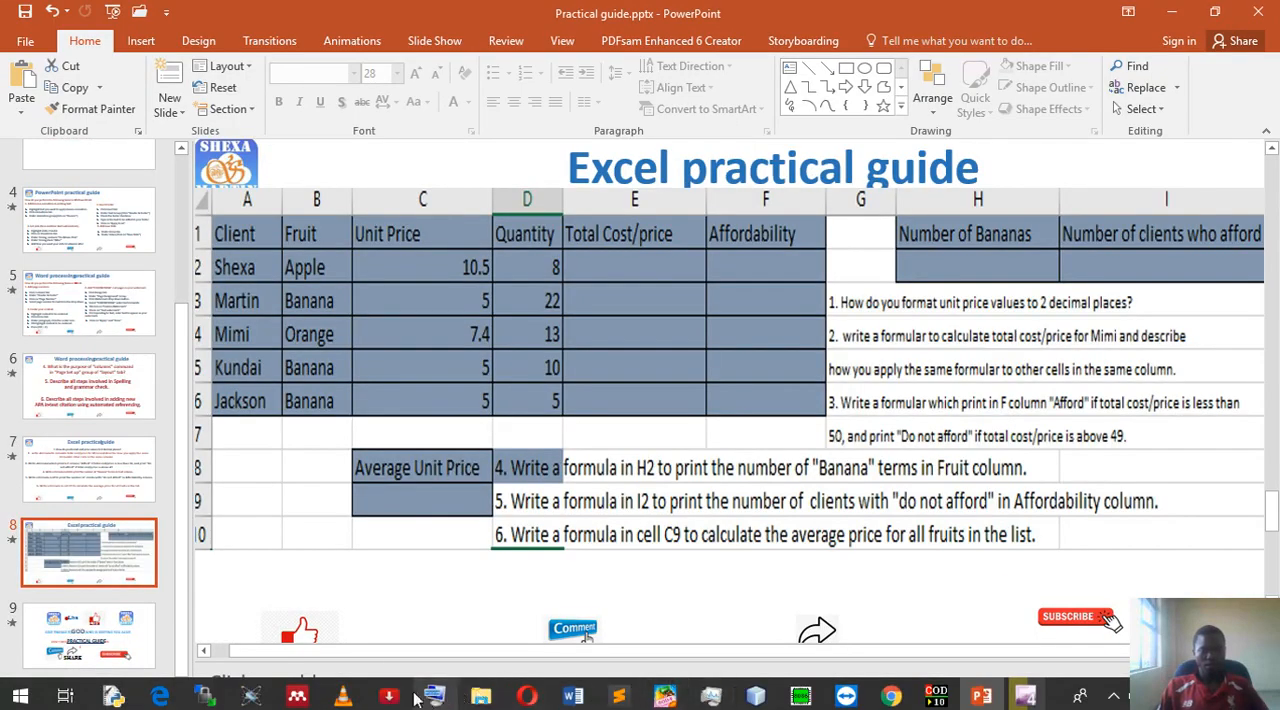
- Open the Practical Guide.xlsx workbook from the CUIT112 folder with Excel 2016
{"action": "mouse_move", "coordinate": [481, 695]}
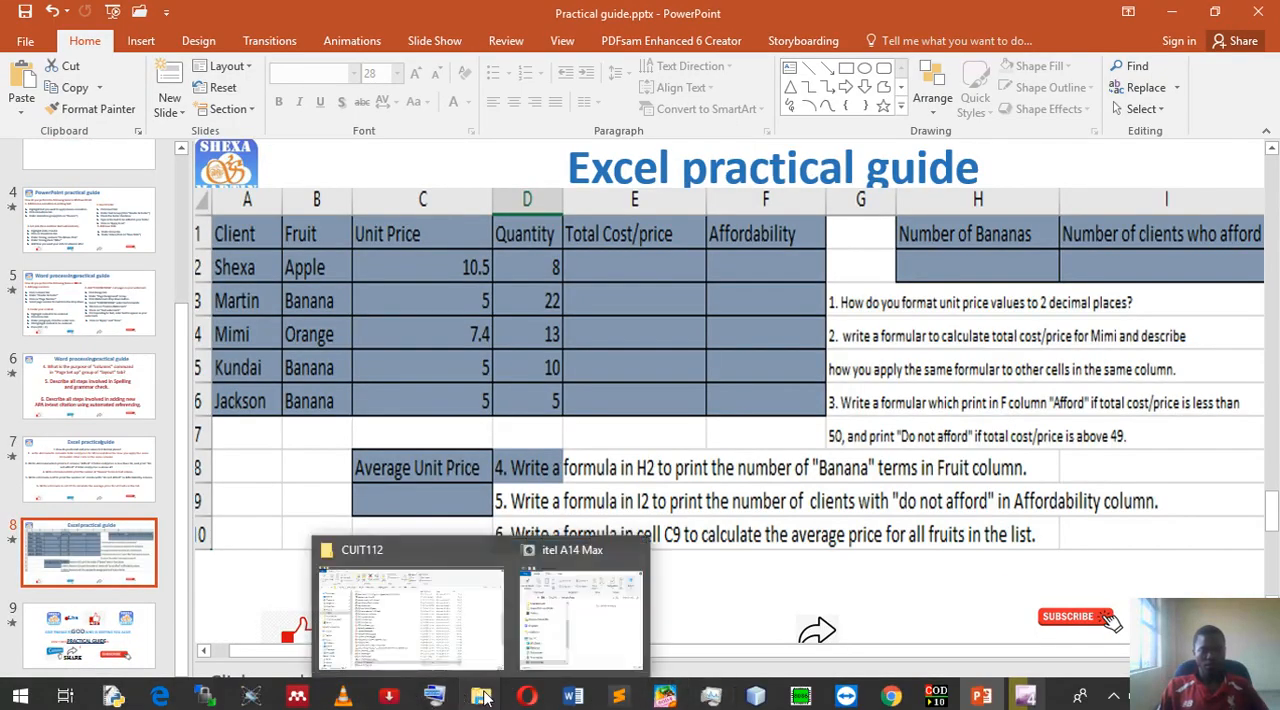
{"action": "left_click", "coordinate": [455, 641]}
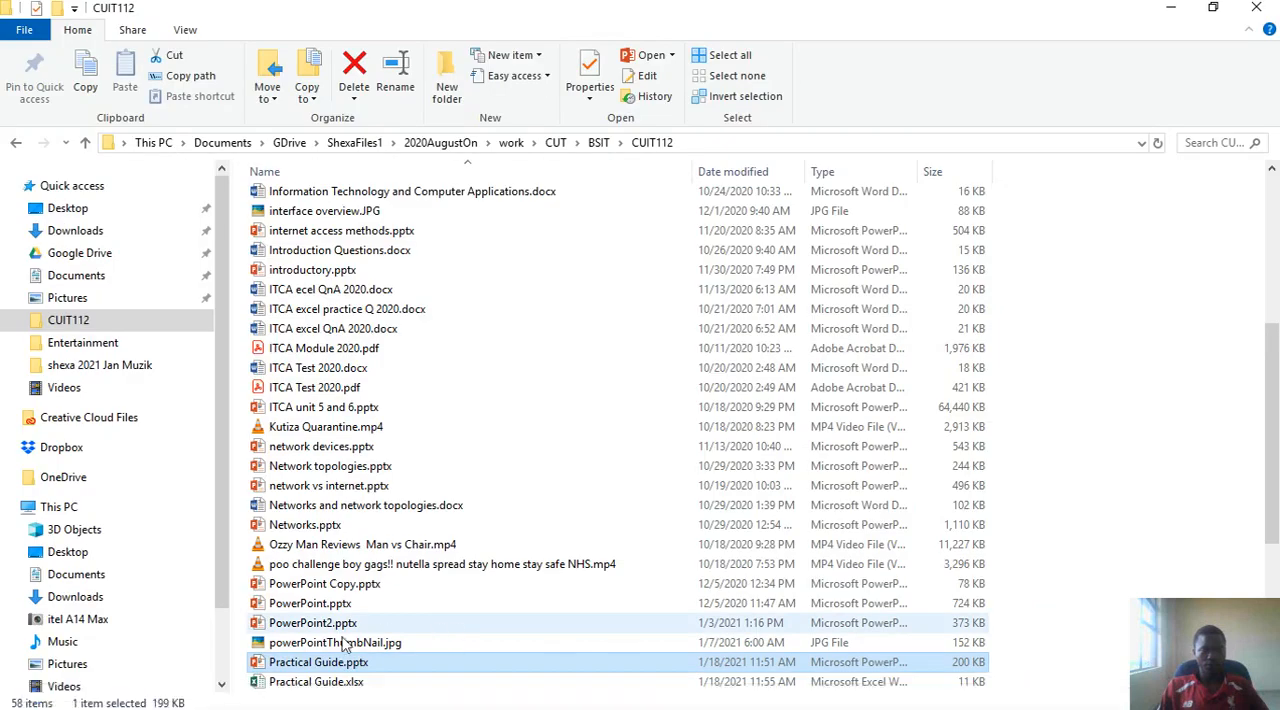
{"action": "scroll", "coordinate": [308, 690], "scroll_direction": "down", "scroll_amount": 1}
{"action": "left_click", "coordinate": [300, 683]}
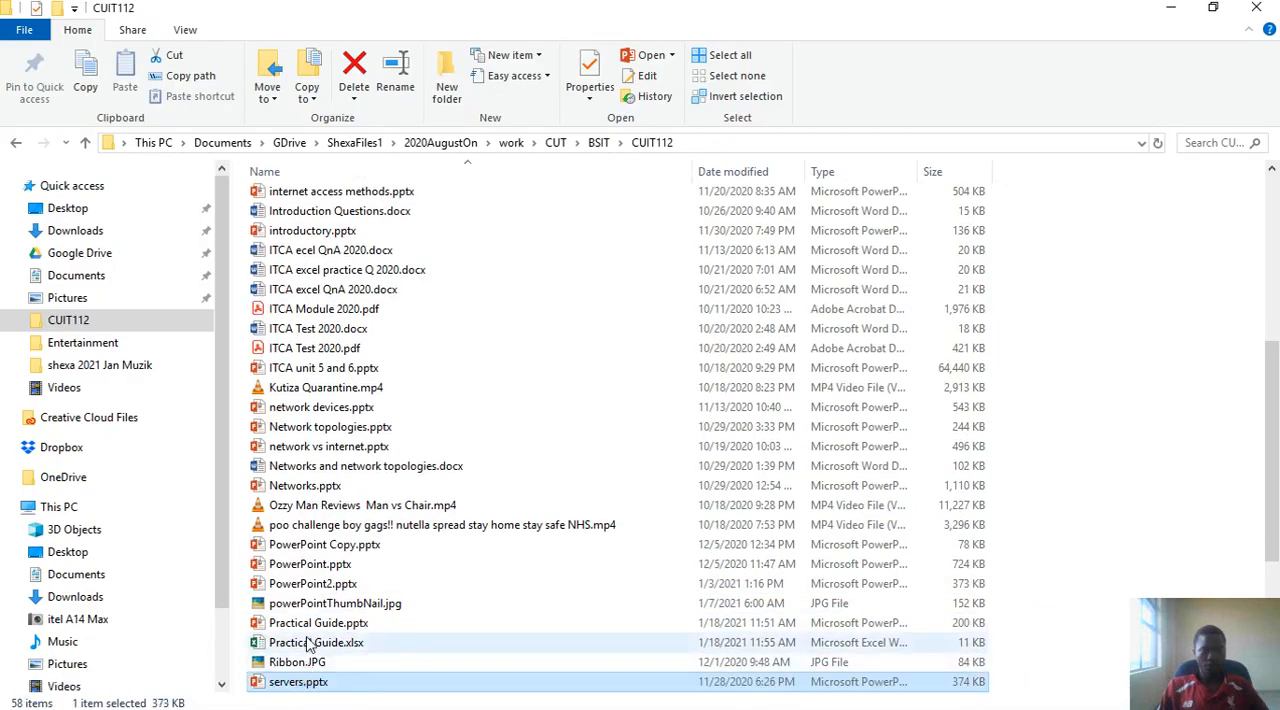
{"action": "double_click", "coordinate": [308, 643]}
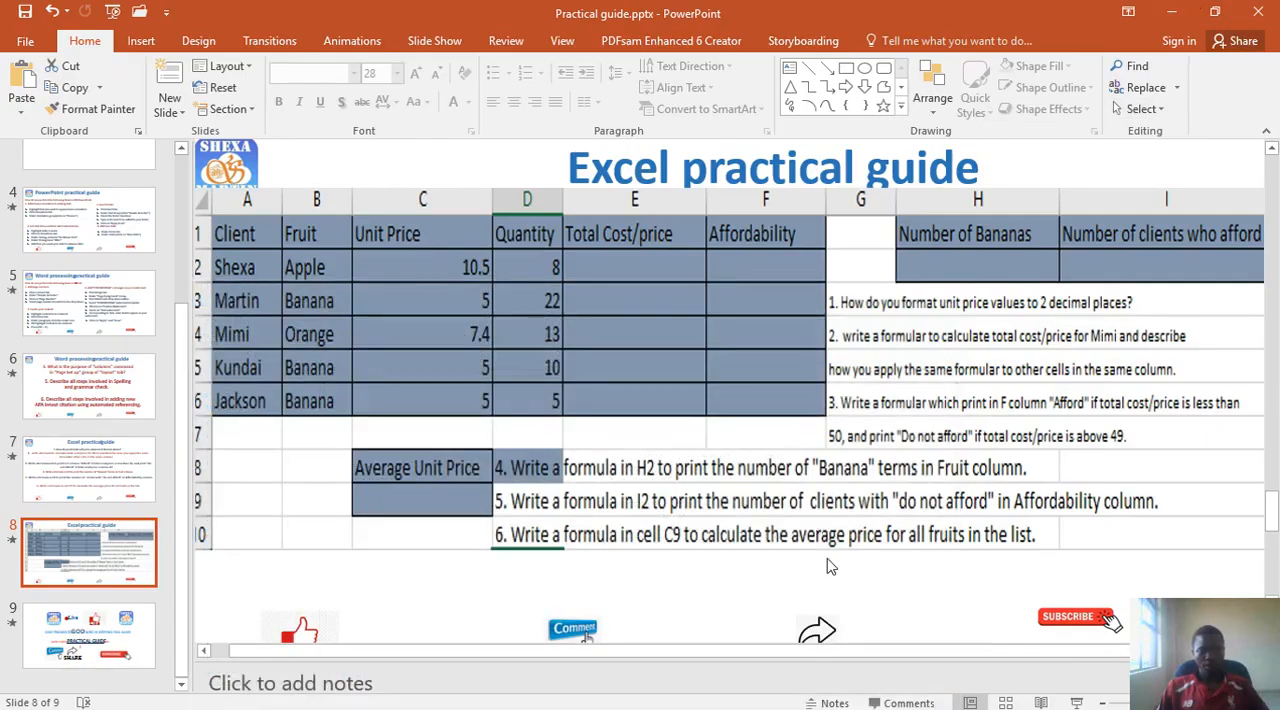
{"action": "scroll", "coordinate": [820, 550], "scroll_direction": "down", "scroll_amount": 1}
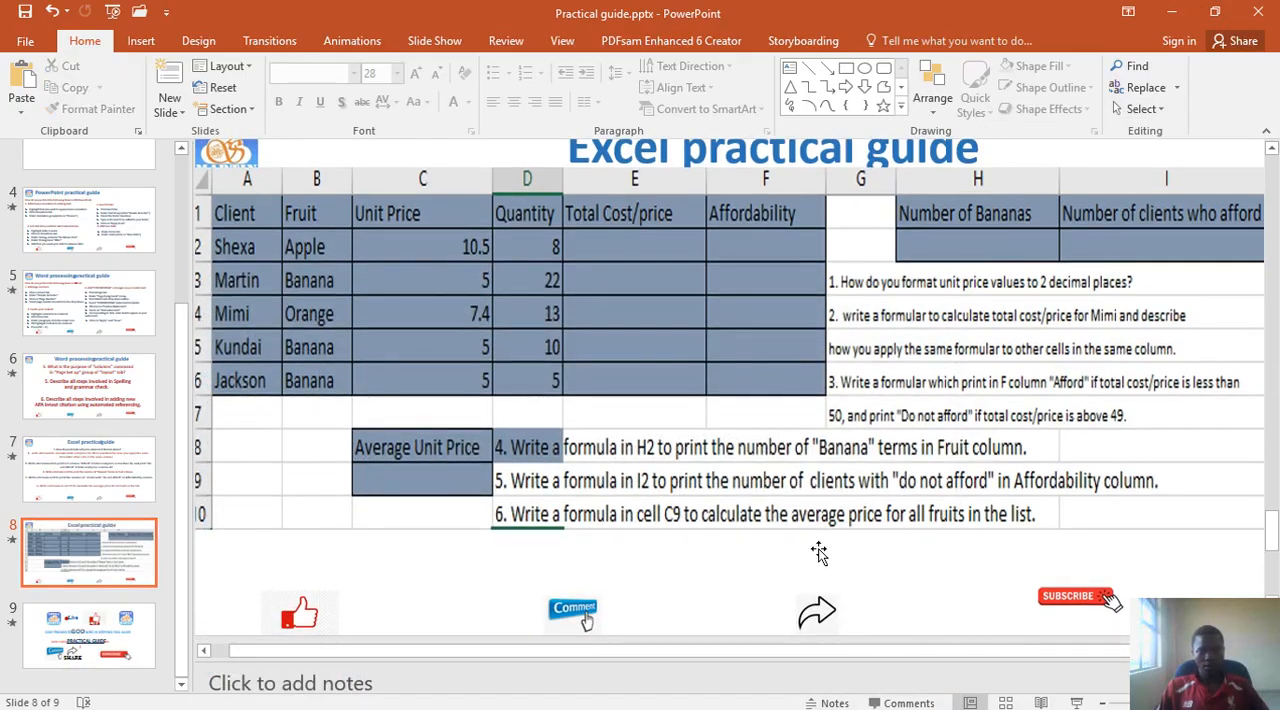
{"action": "scroll", "coordinate": [818, 552], "scroll_direction": "up", "scroll_amount": 1}
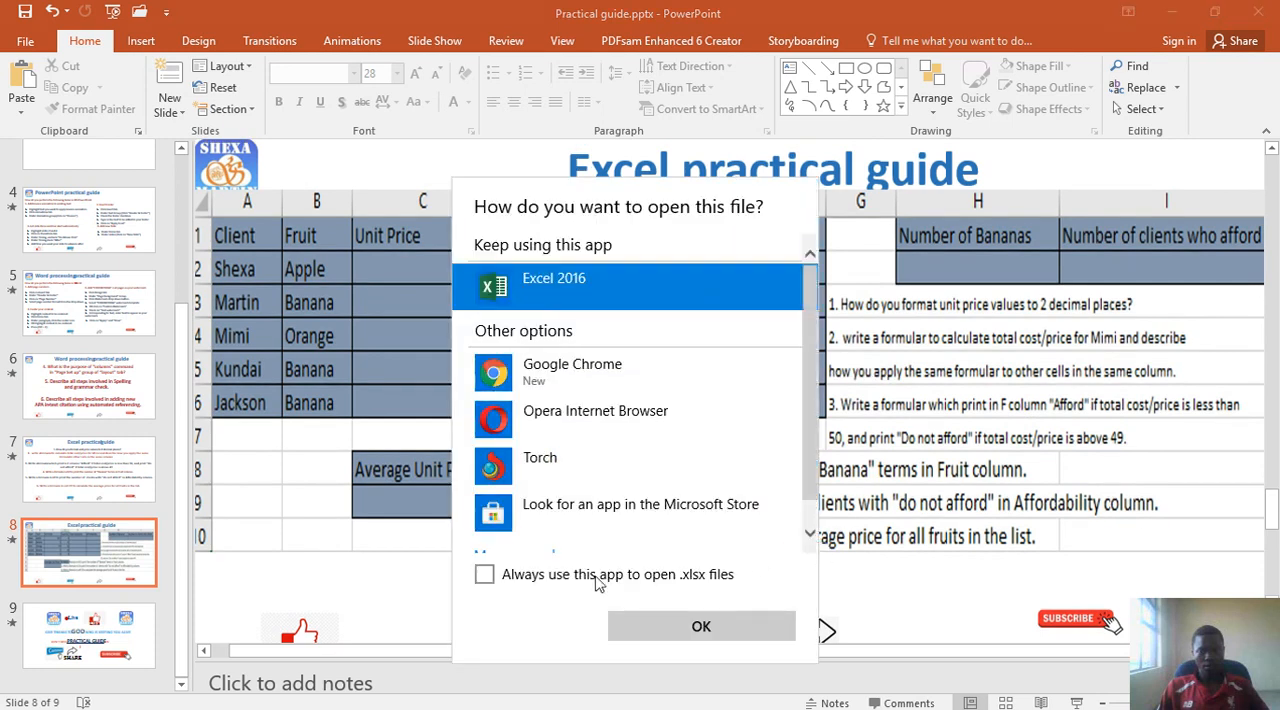
{"action": "left_click", "coordinate": [685, 627]}
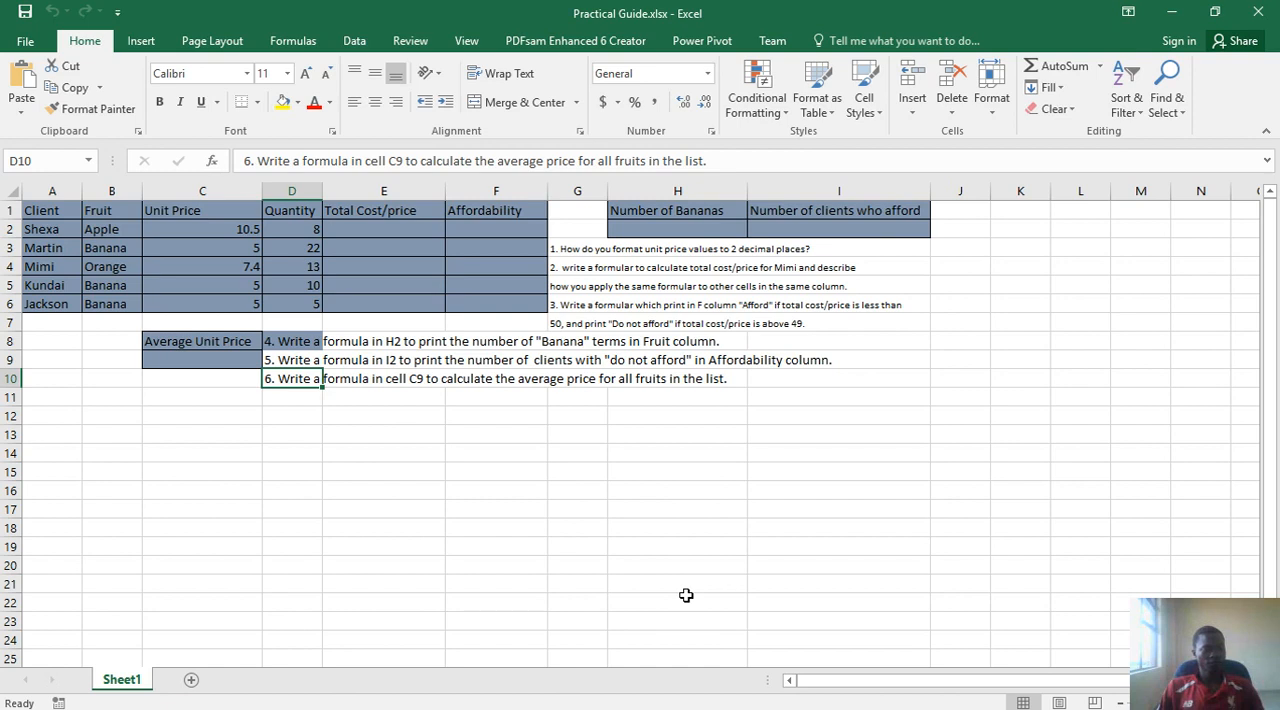
{"action": "key", "text": "alt+Tab"}
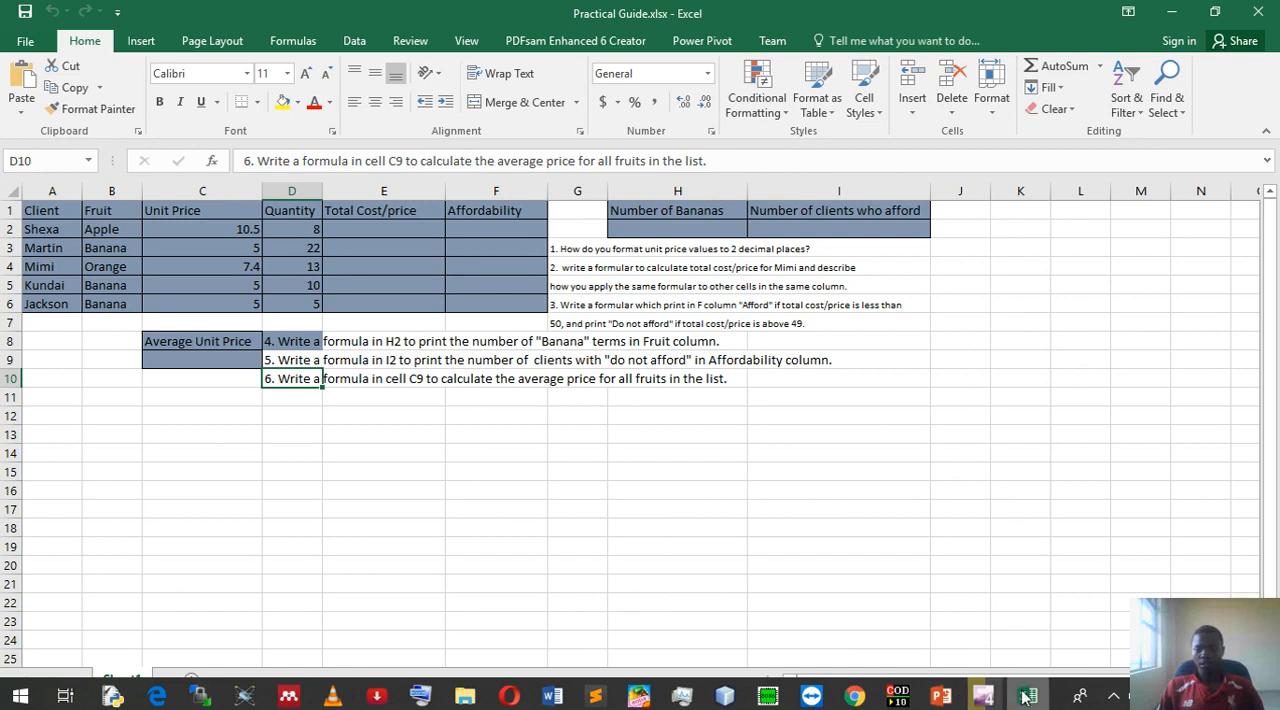
{"action": "left_click", "coordinate": [1043, 694]}
{"action": "left_click", "coordinate": [1038, 697]}
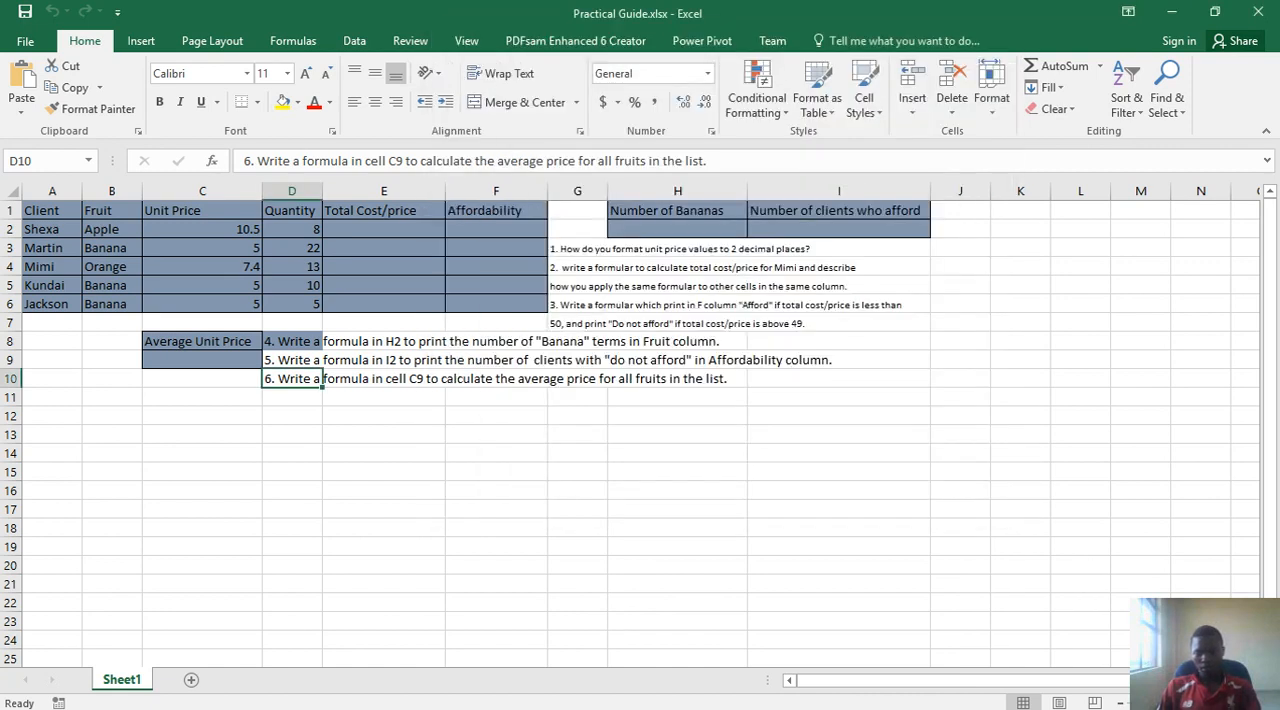
- Enlarge the worksheet and look over the client table, the summary cells and the practical questions
{"action": "left_click", "coordinate": [1229, 703]}
{"action": "left_click", "coordinate": [1229, 703]}
{"action": "left_click", "coordinate": [1229, 703]}
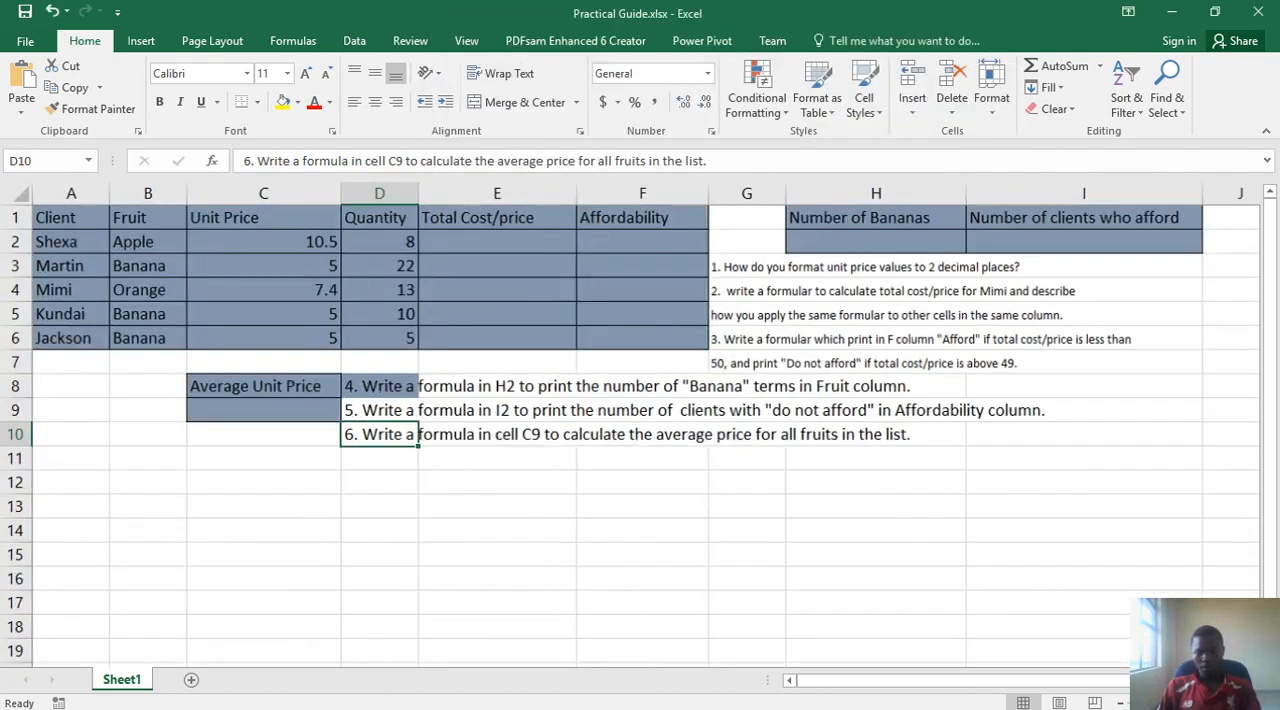
{"action": "left_click", "coordinate": [1229, 703]}
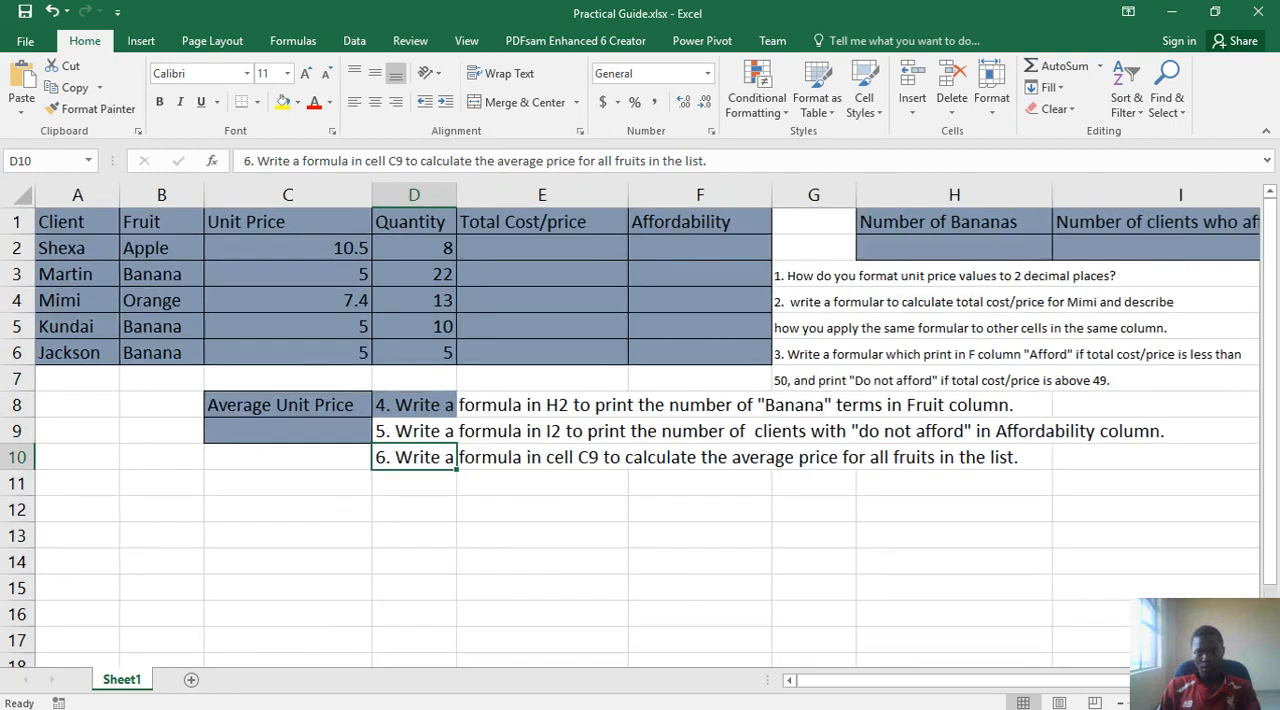
{"action": "left_click", "coordinate": [1229, 703]}
{"action": "left_click", "coordinate": [1229, 703]}
{"action": "left_click", "coordinate": [1229, 703]}
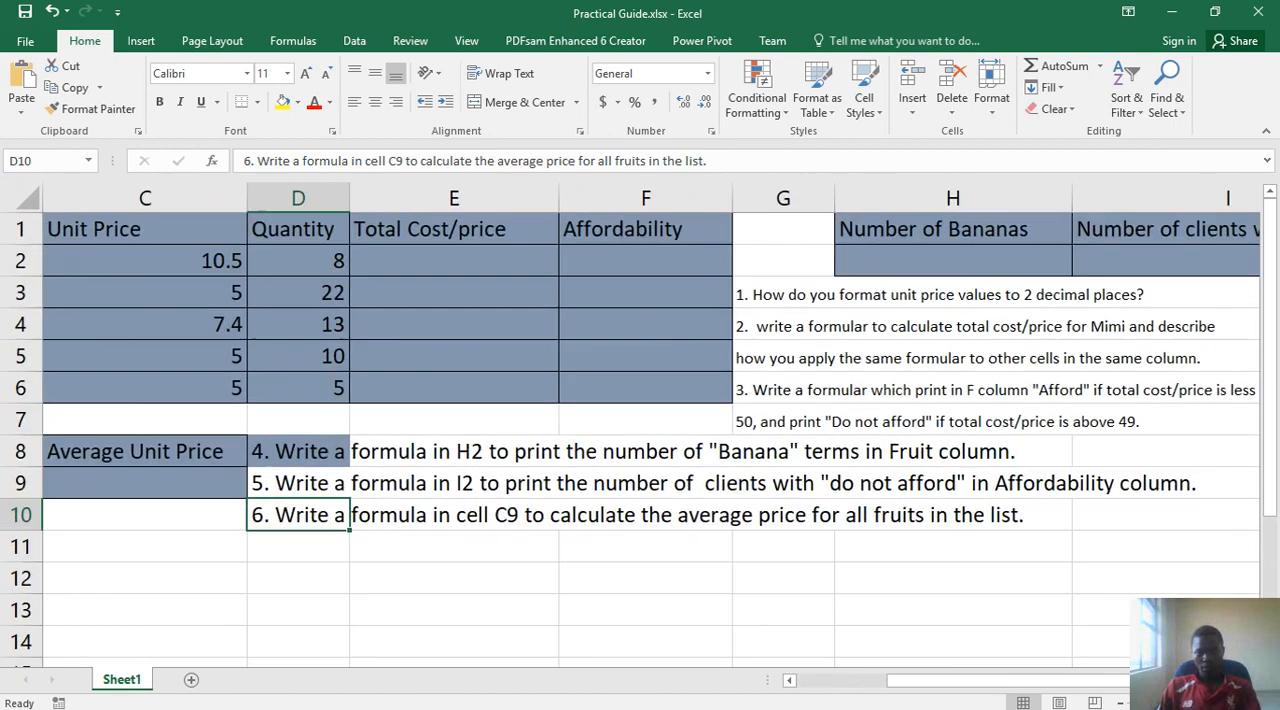
{"action": "left_click", "coordinate": [1229, 703]}
{"action": "left_click", "coordinate": [1229, 703]}
{"action": "left_click", "coordinate": [1229, 703]}
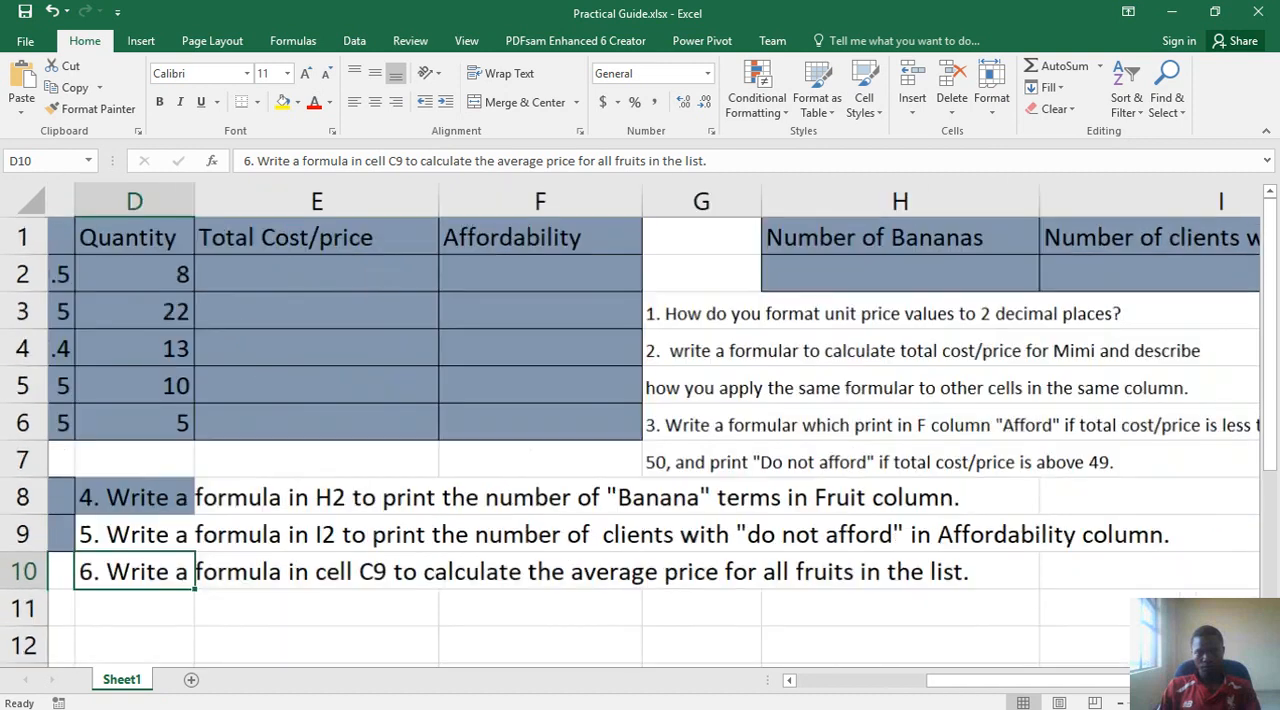
{"action": "left_click", "coordinate": [1229, 703]}
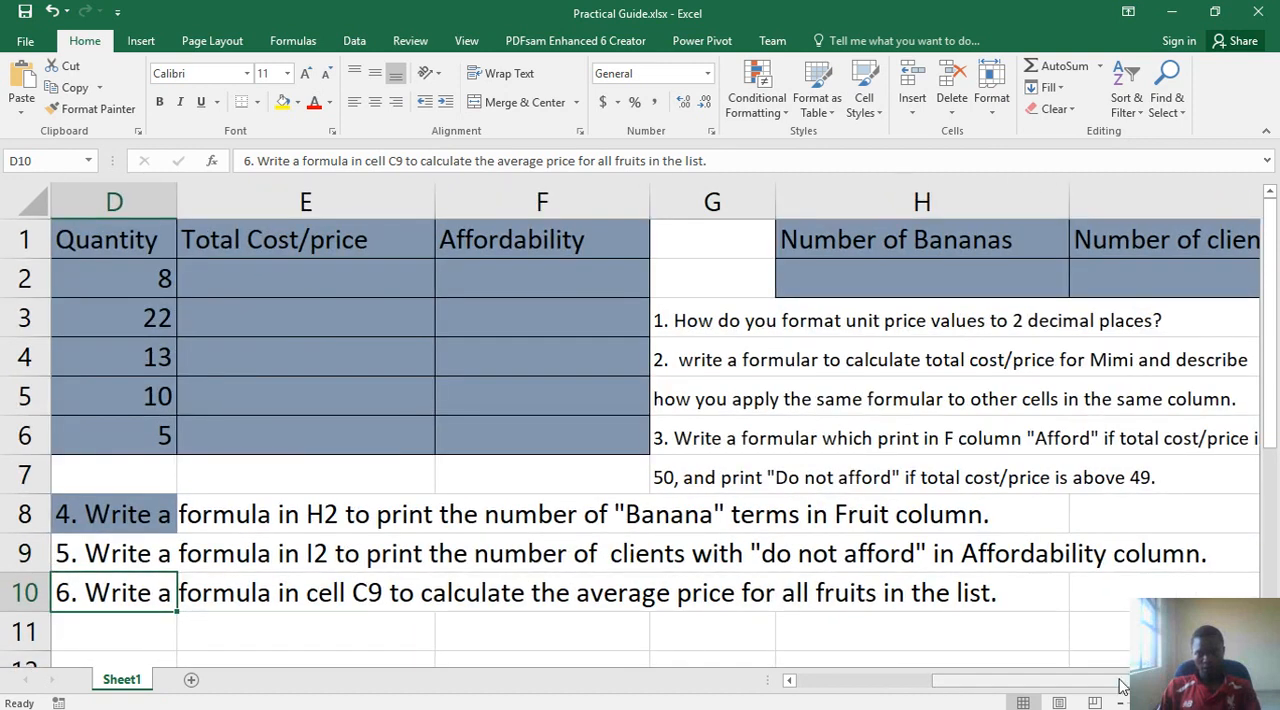
{"action": "left_click_drag", "start_coordinate": [1116, 680], "coordinate": [927, 680]}
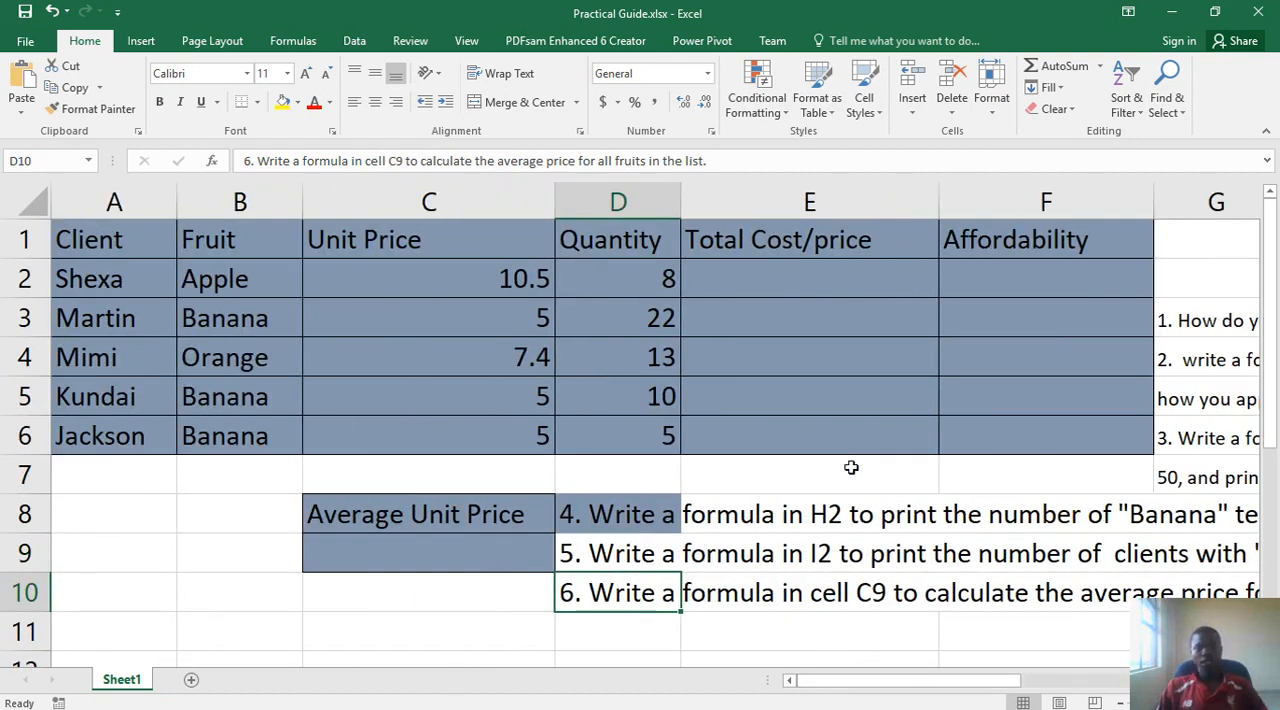
{"action": "left_click_drag", "start_coordinate": [886, 689], "coordinate": [1088, 677]}
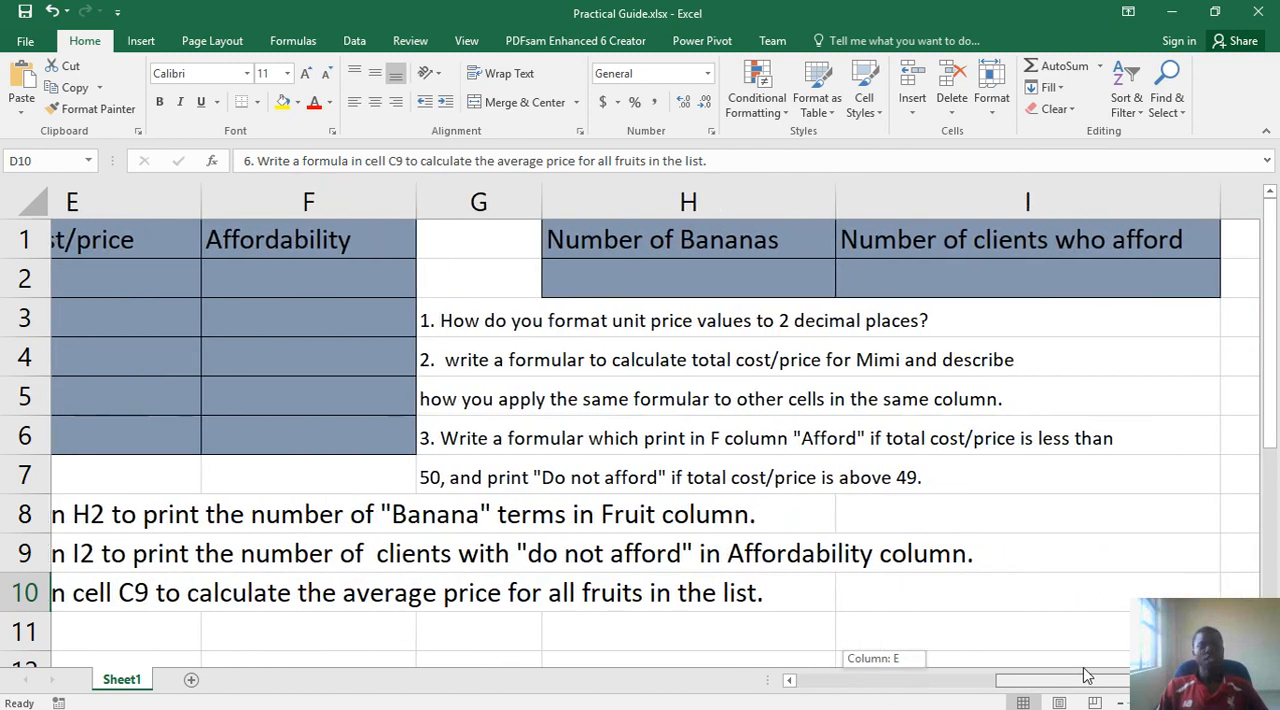
{"action": "left_click_drag", "start_coordinate": [1088, 677], "coordinate": [812, 646]}
- Examine the Unit Price values in cells C2:C6
{"action": "left_click_drag", "start_coordinate": [491, 274], "coordinate": [486, 423]}
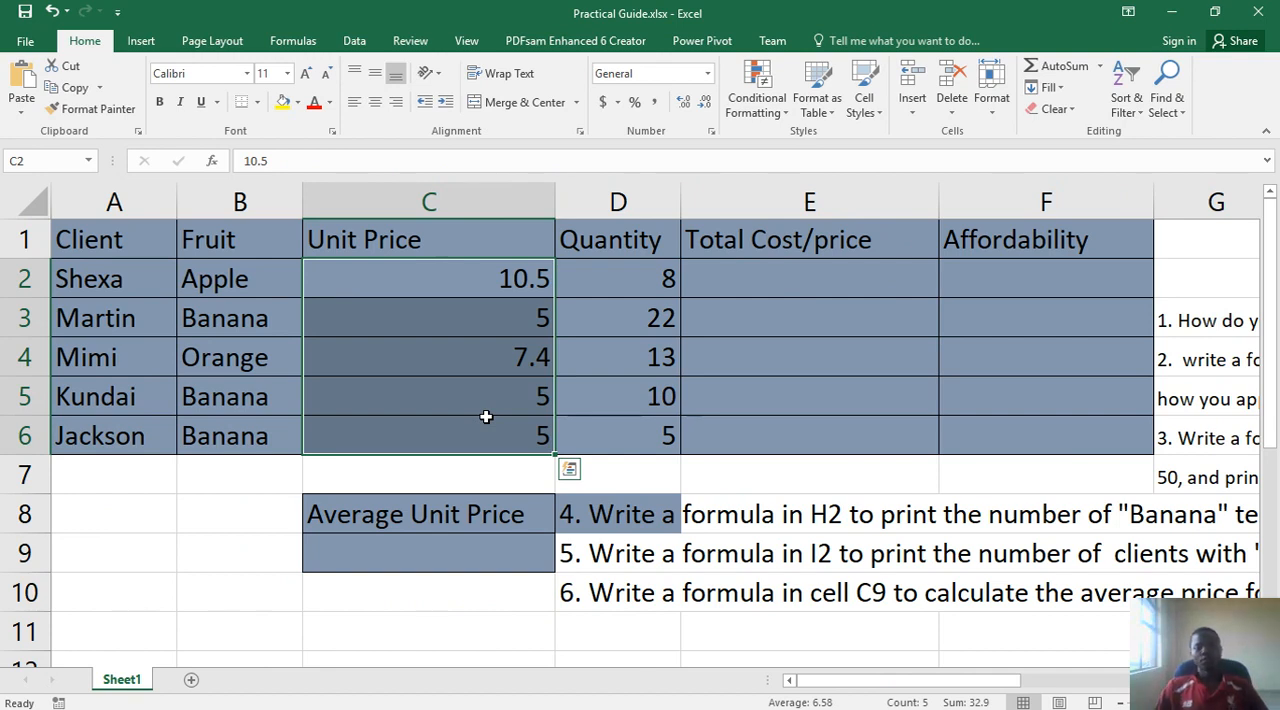
{"action": "left_click", "coordinate": [497, 318]}
{"action": "left_click", "coordinate": [497, 280]}
{"action": "left_click", "coordinate": [488, 320]}
{"action": "left_click", "coordinate": [468, 396]}
{"action": "left_click", "coordinate": [458, 424]}
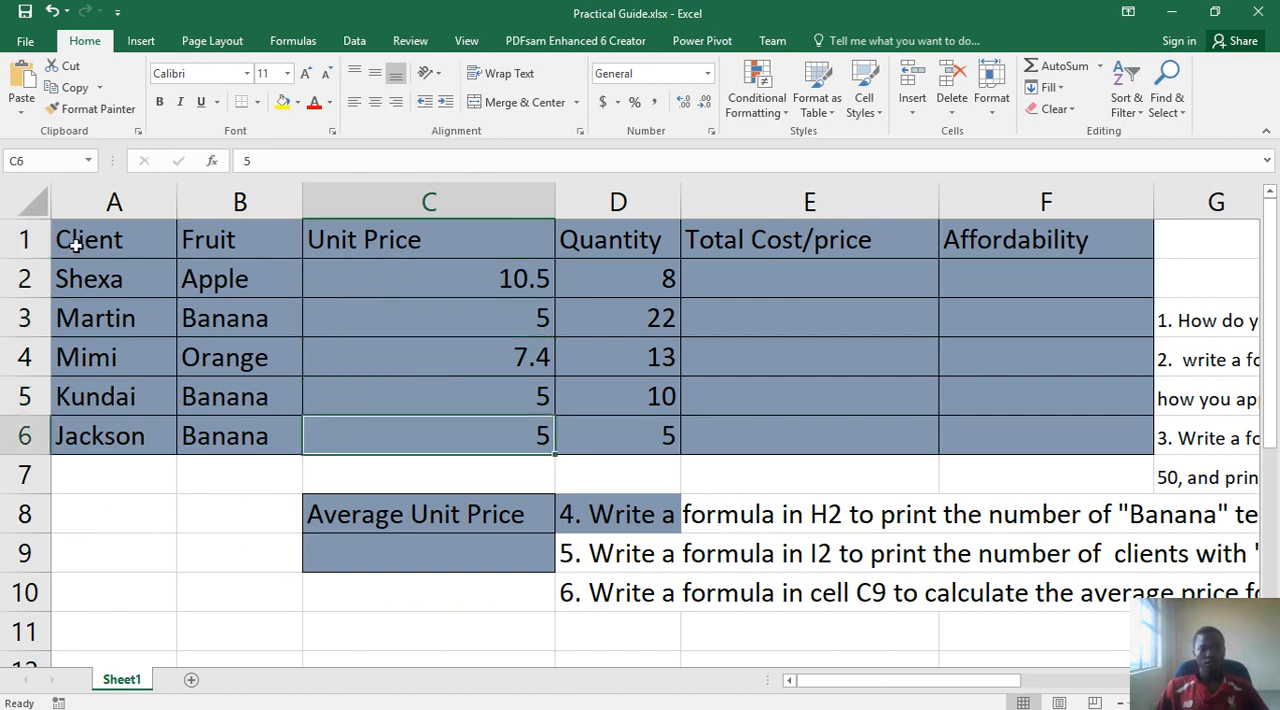
- Fill the table's header cells A1:F1 with yellow
{"action": "left_click", "coordinate": [127, 245]}
{"action": "left_click_drag", "start_coordinate": [127, 245], "coordinate": [985, 255]}
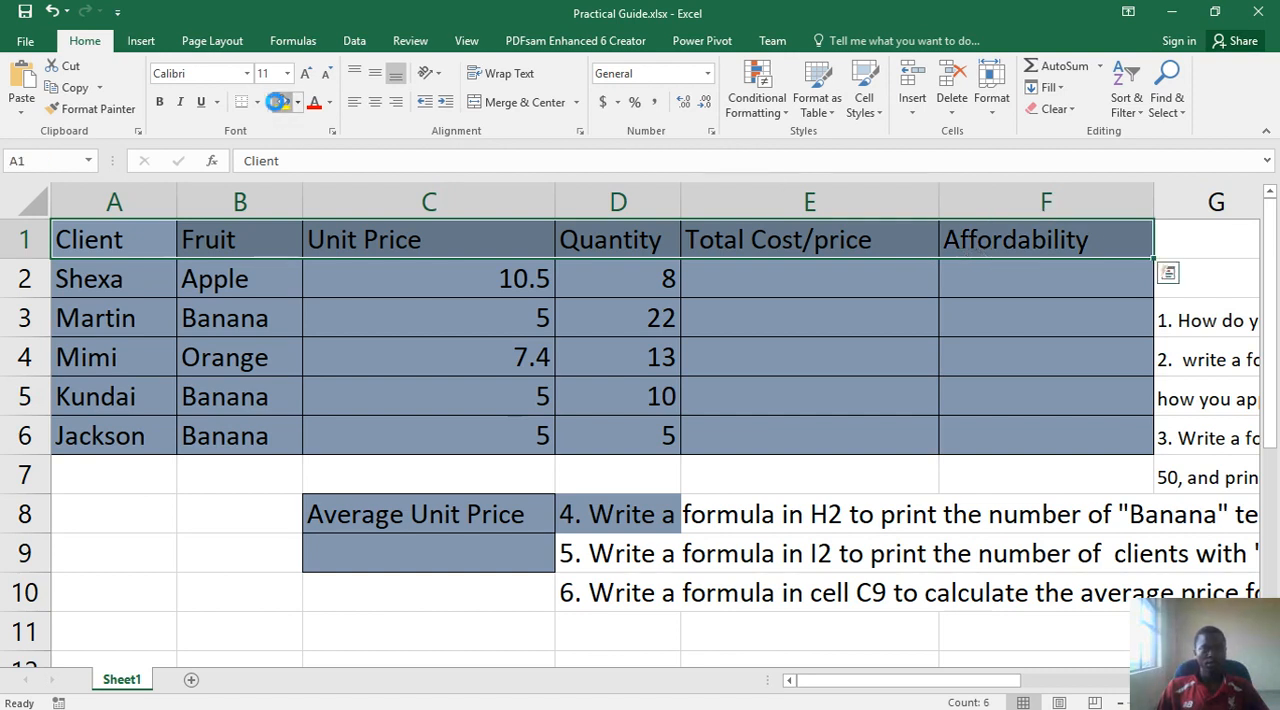
{"action": "left_click", "coordinate": [280, 106]}
{"action": "left_click", "coordinate": [449, 276]}
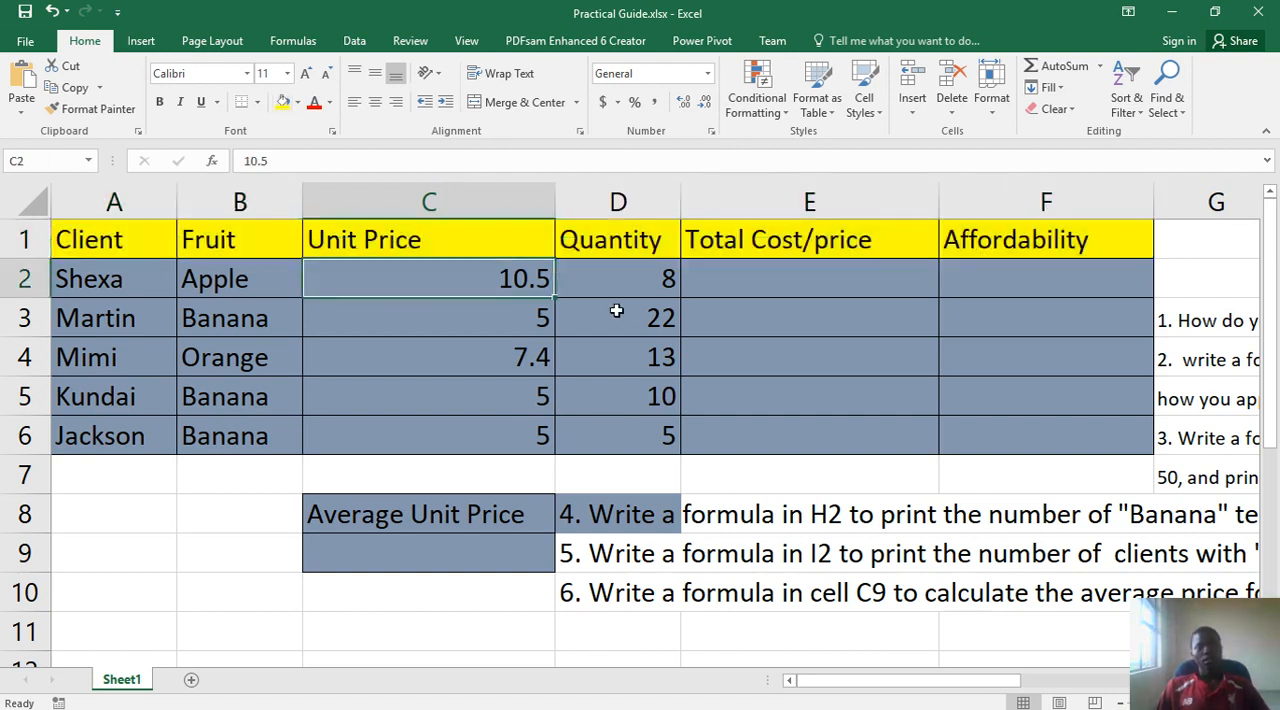
- Change the fill of the table's data cells A2:F6 to white
{"action": "left_click_drag", "start_coordinate": [502, 276], "coordinate": [487, 362]}
{"action": "left_click_drag", "start_coordinate": [63, 277], "coordinate": [1072, 440]}
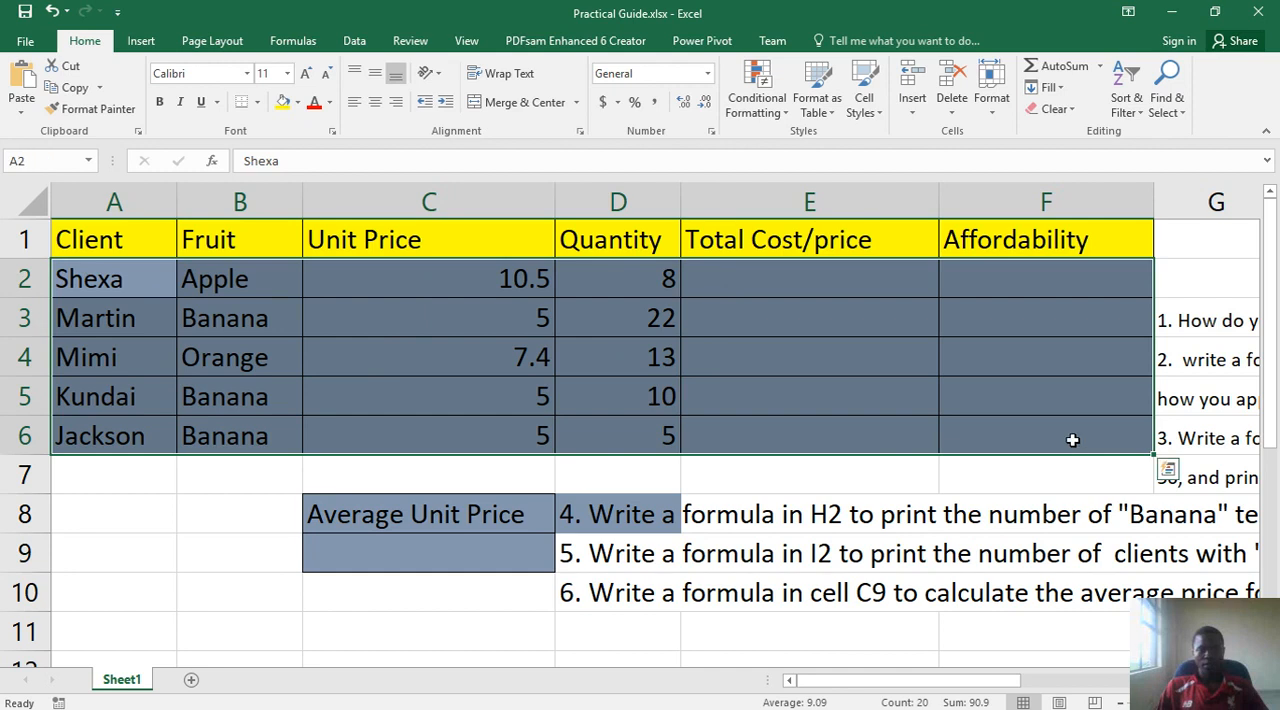
{"action": "left_click", "coordinate": [296, 103]}
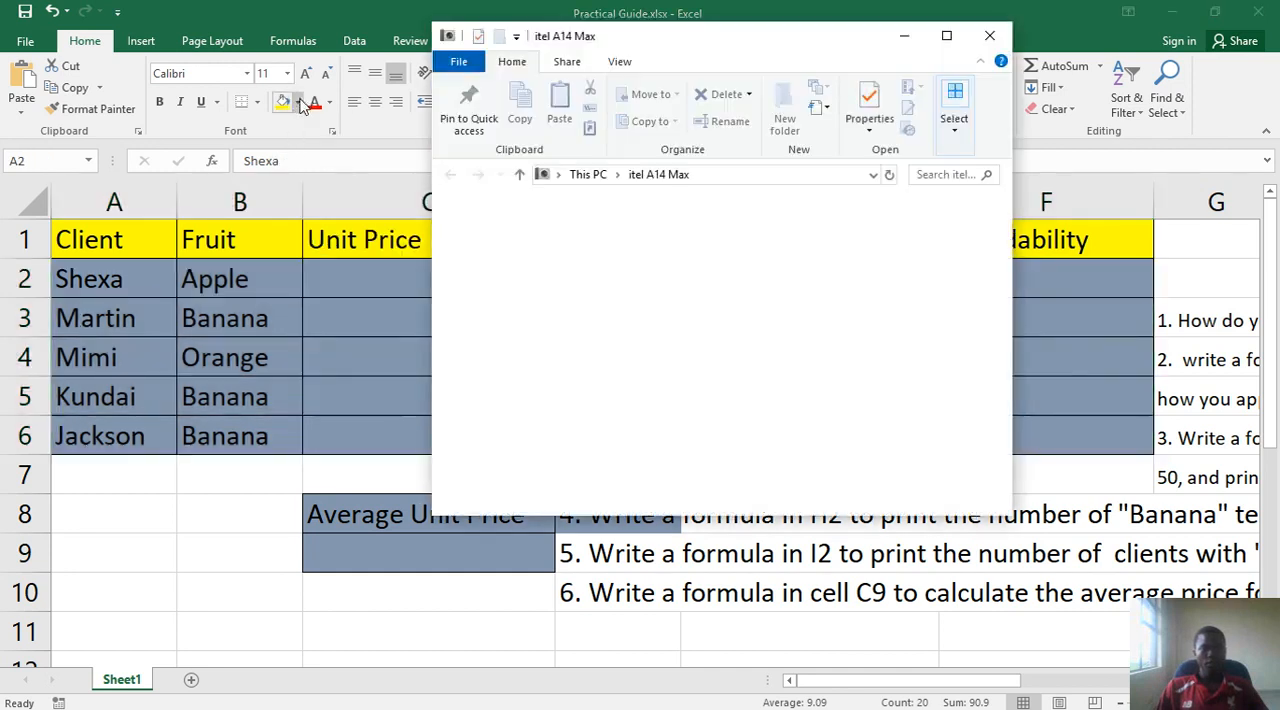
{"action": "left_click", "coordinate": [301, 105]}
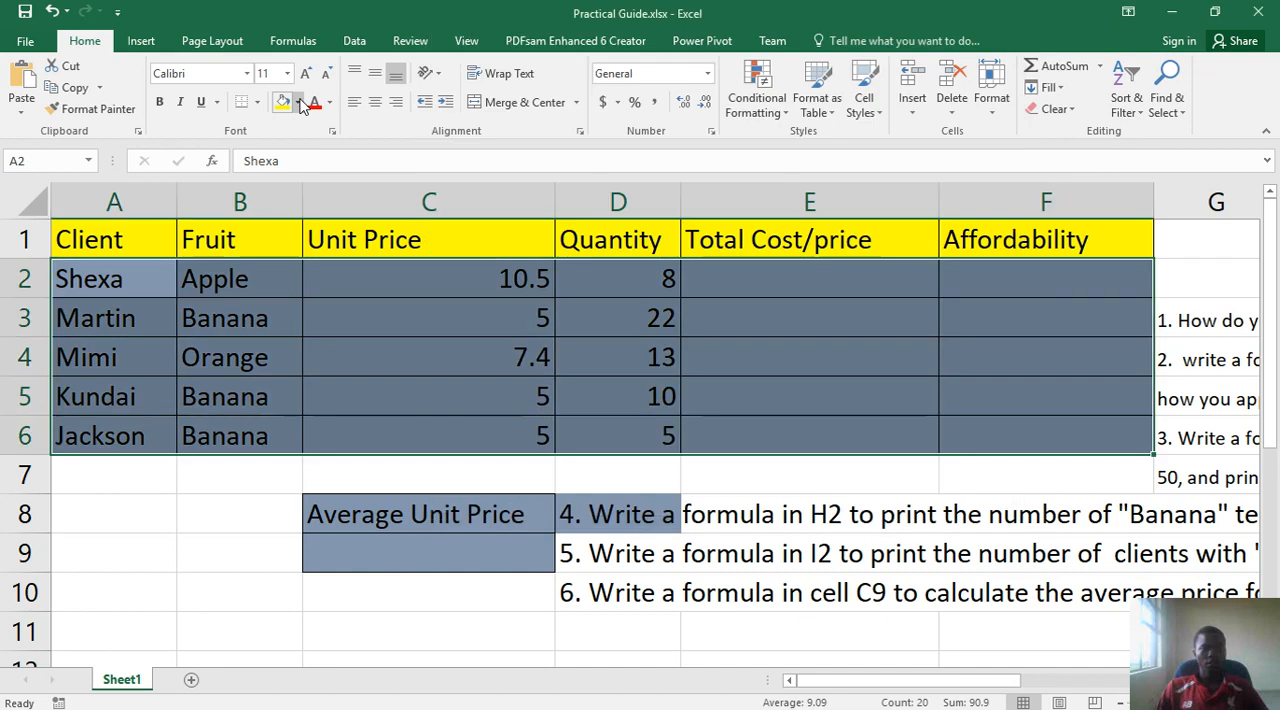
{"action": "left_click", "coordinate": [299, 103]}
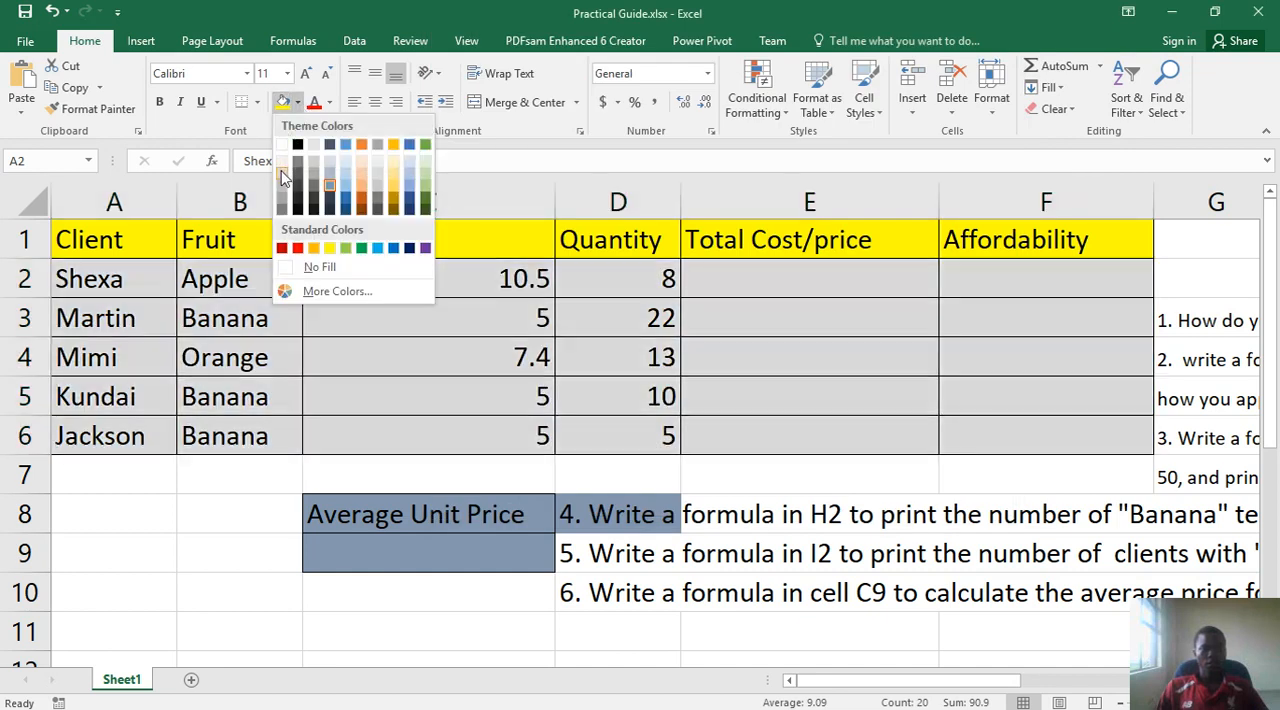
{"action": "left_click", "coordinate": [283, 177]}
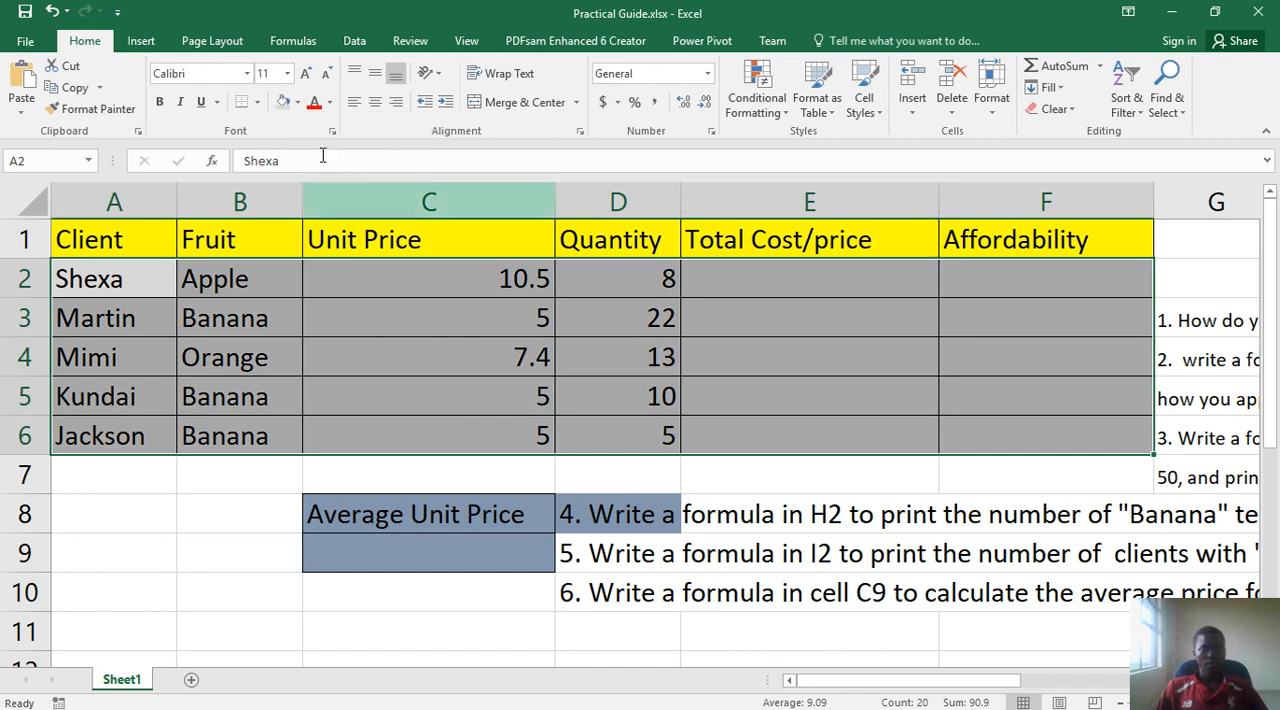
{"action": "left_click", "coordinate": [297, 103]}
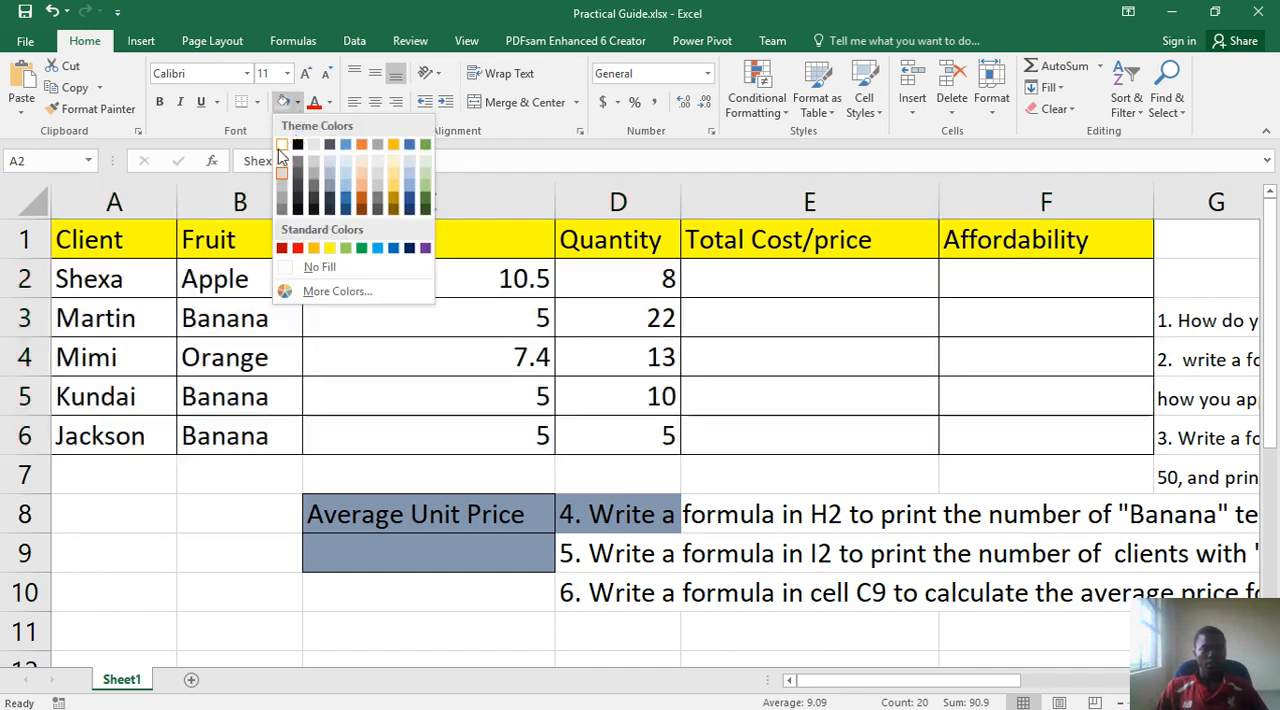
{"action": "left_click", "coordinate": [281, 146]}
{"action": "left_click", "coordinate": [240, 357]}
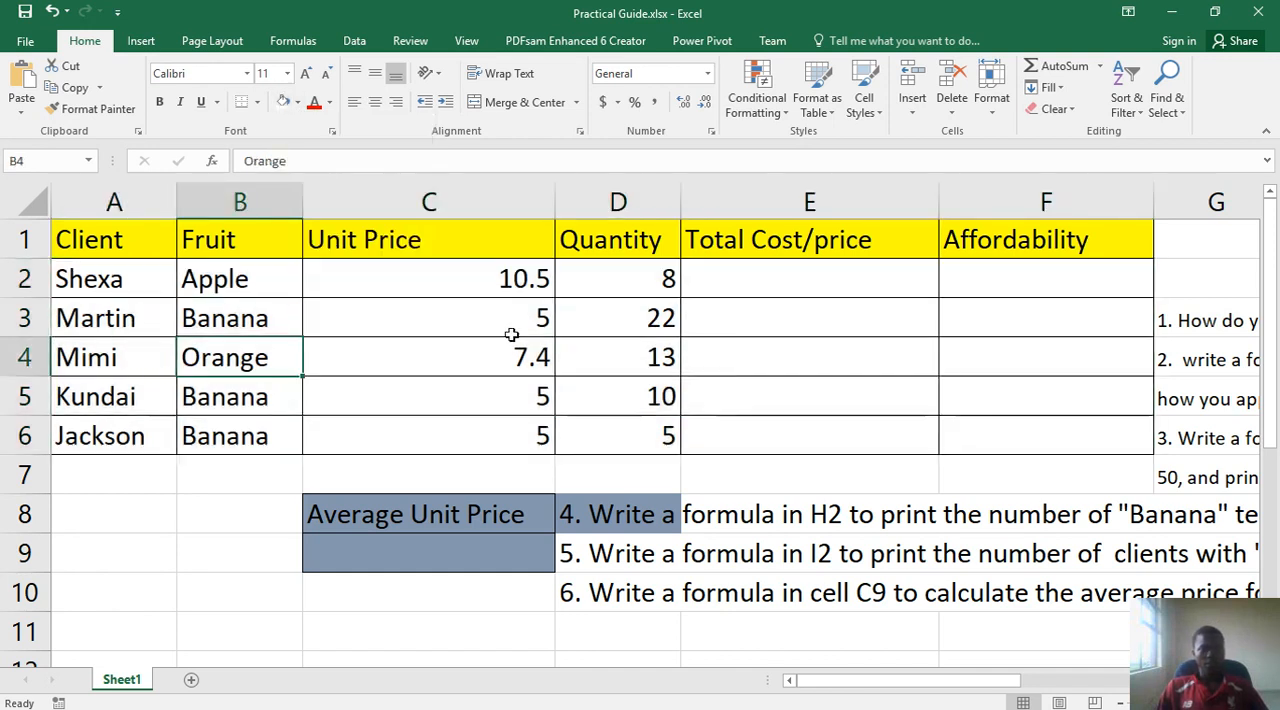
{"action": "left_click_drag", "start_coordinate": [500, 280], "coordinate": [482, 437]}
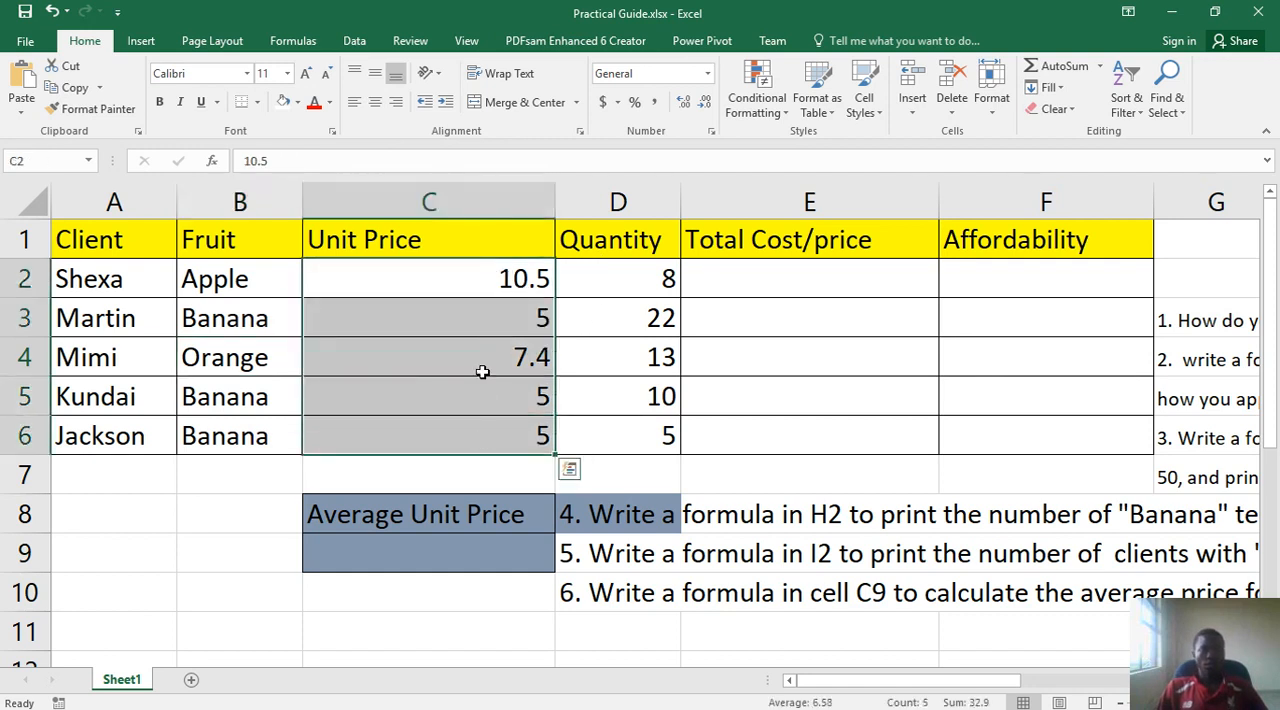
{"action": "left_click", "coordinate": [466, 270]}
{"action": "left_click_drag", "start_coordinate": [466, 268], "coordinate": [440, 430]}
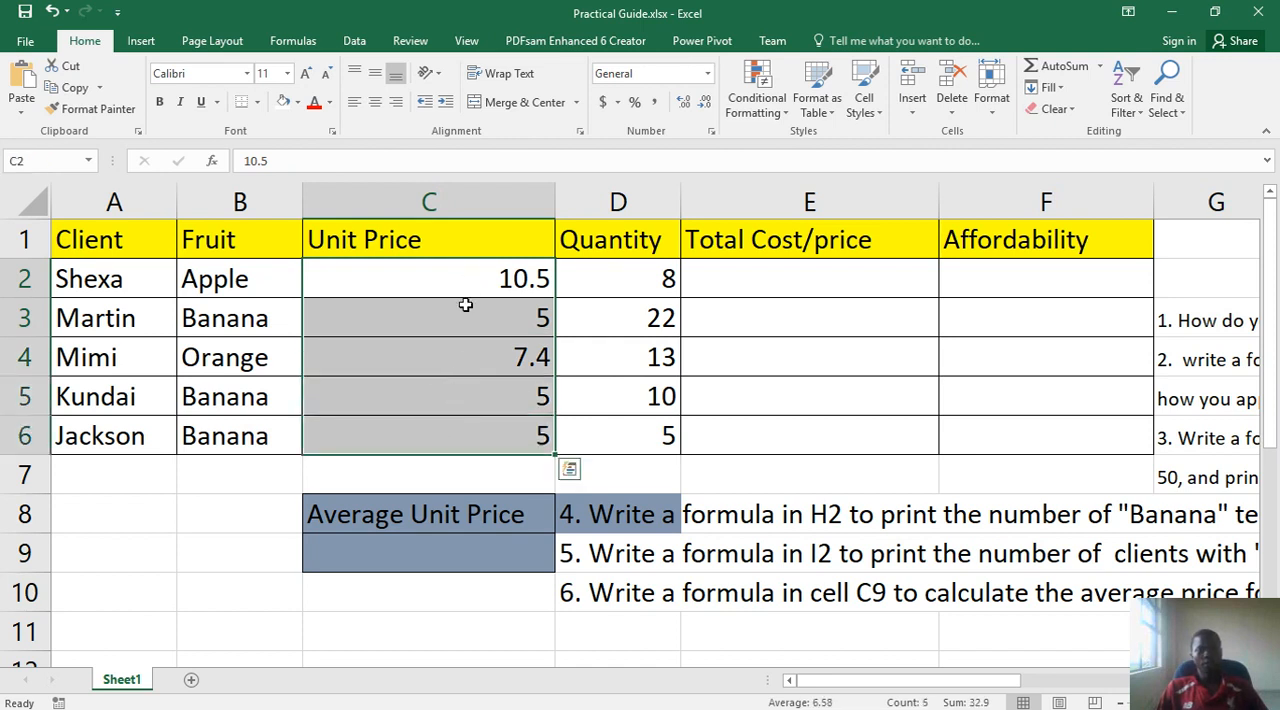
{"action": "right_click", "coordinate": [460, 362]}
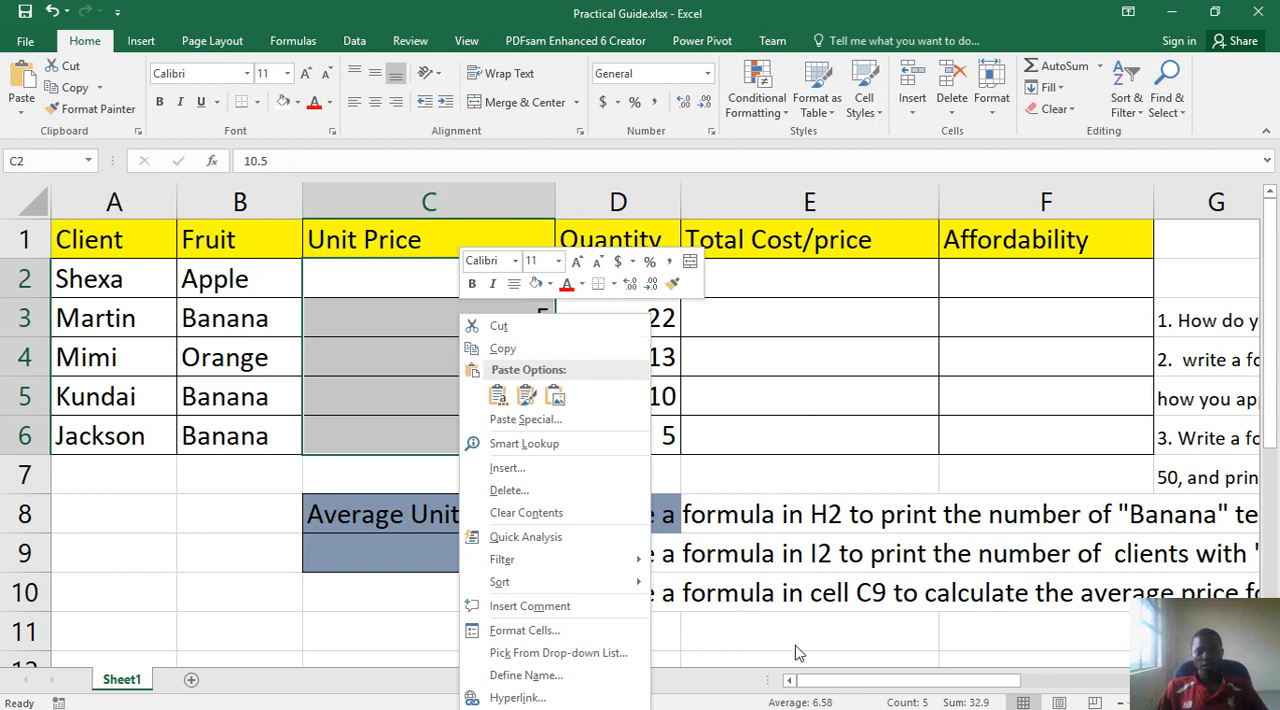
{"action": "mouse_move", "coordinate": [850, 683]}
{"action": "left_mouse_down"}
{"action": "mouse_move", "coordinate": [977, 662]}
{"action": "mouse_move", "coordinate": [862, 668]}
{"action": "left_mouse_up"}
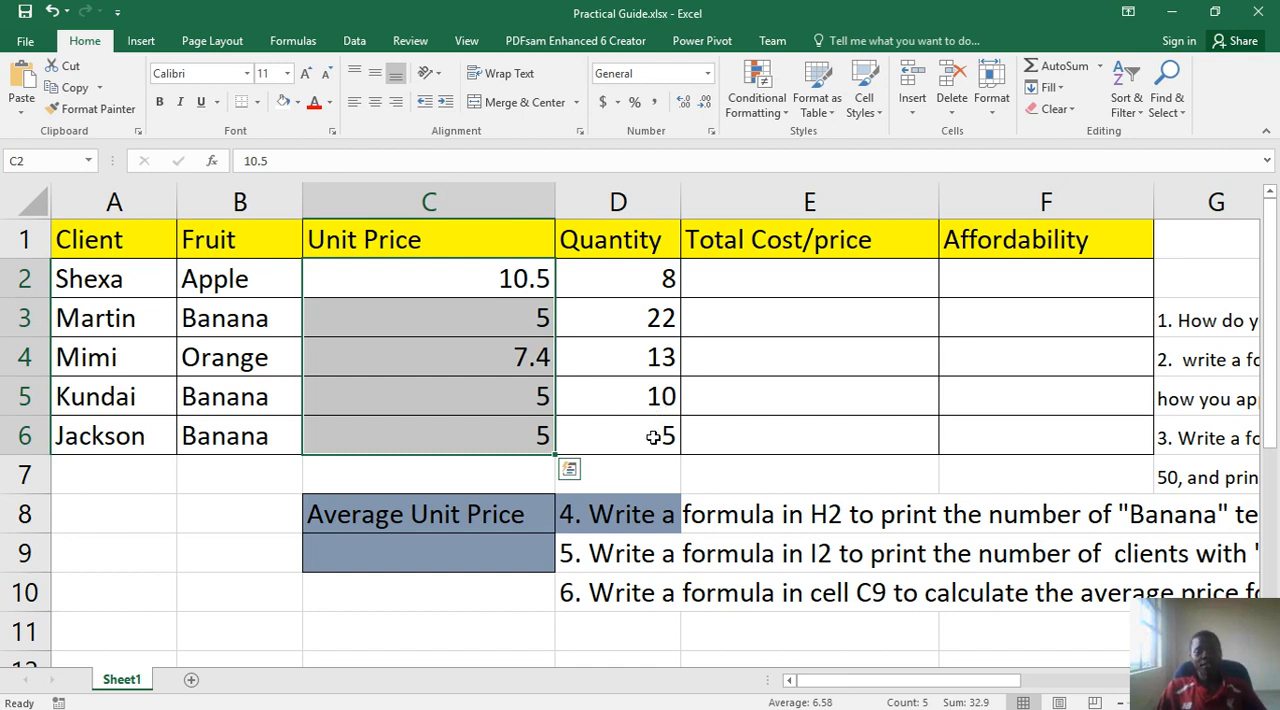
{"action": "left_click", "coordinate": [510, 396]}
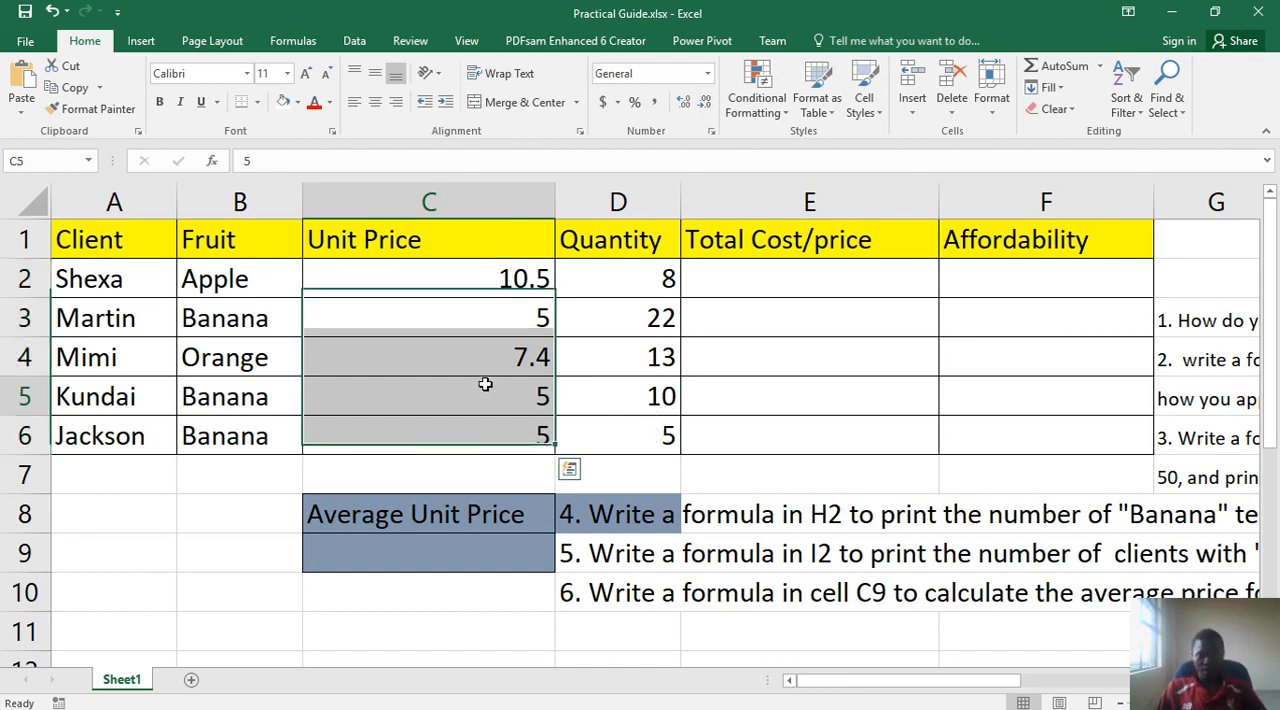
{"action": "left_click", "coordinate": [488, 280]}
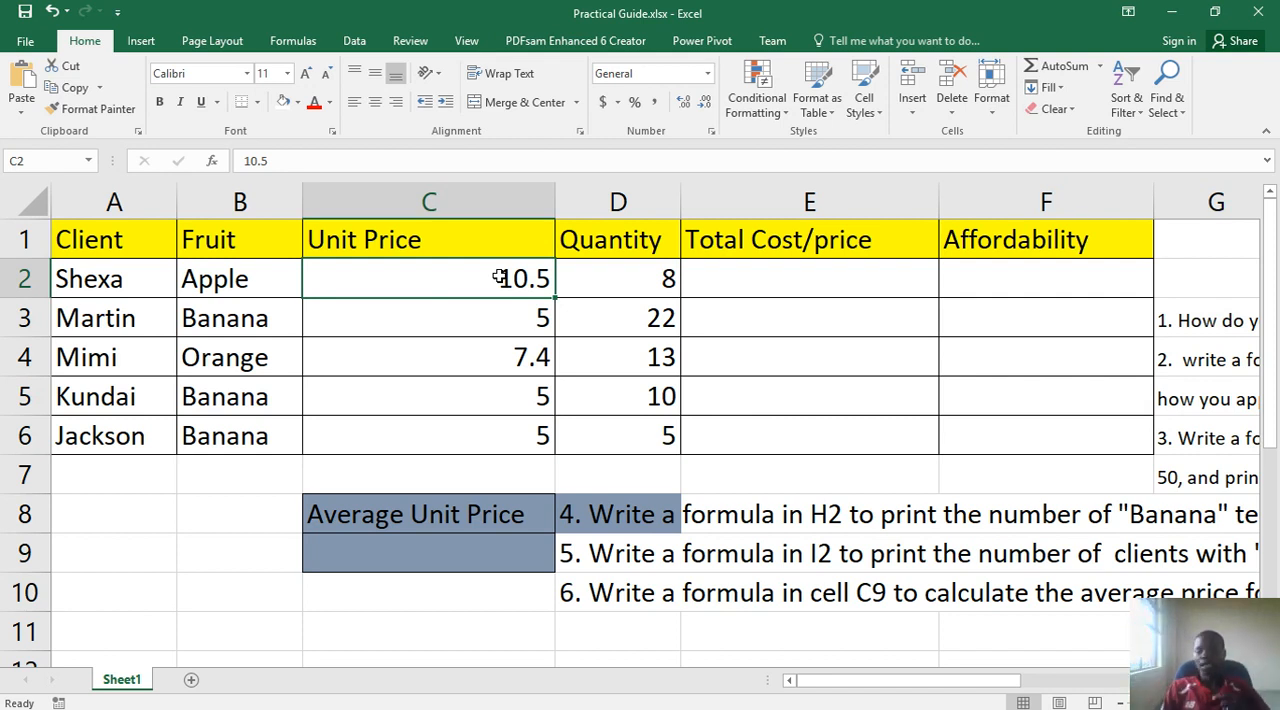
{"action": "left_click_drag", "start_coordinate": [500, 278], "coordinate": [469, 429]}
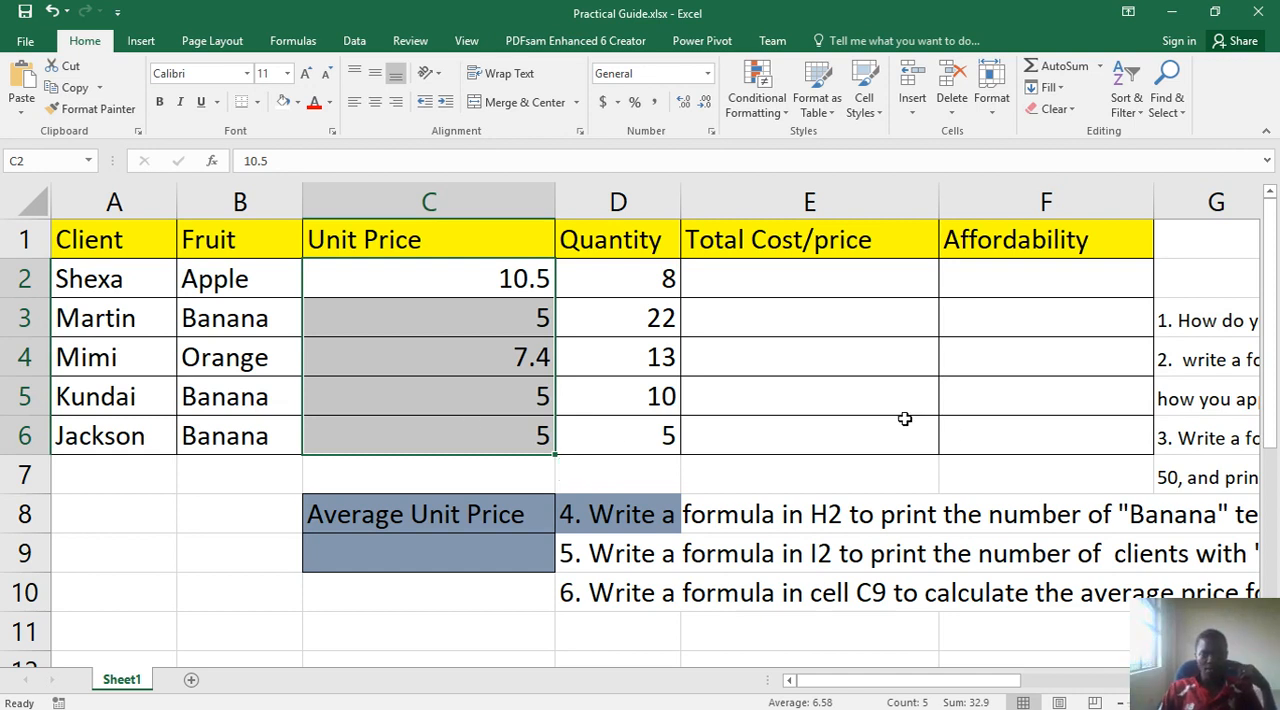
{"action": "right_click", "coordinate": [396, 366]}
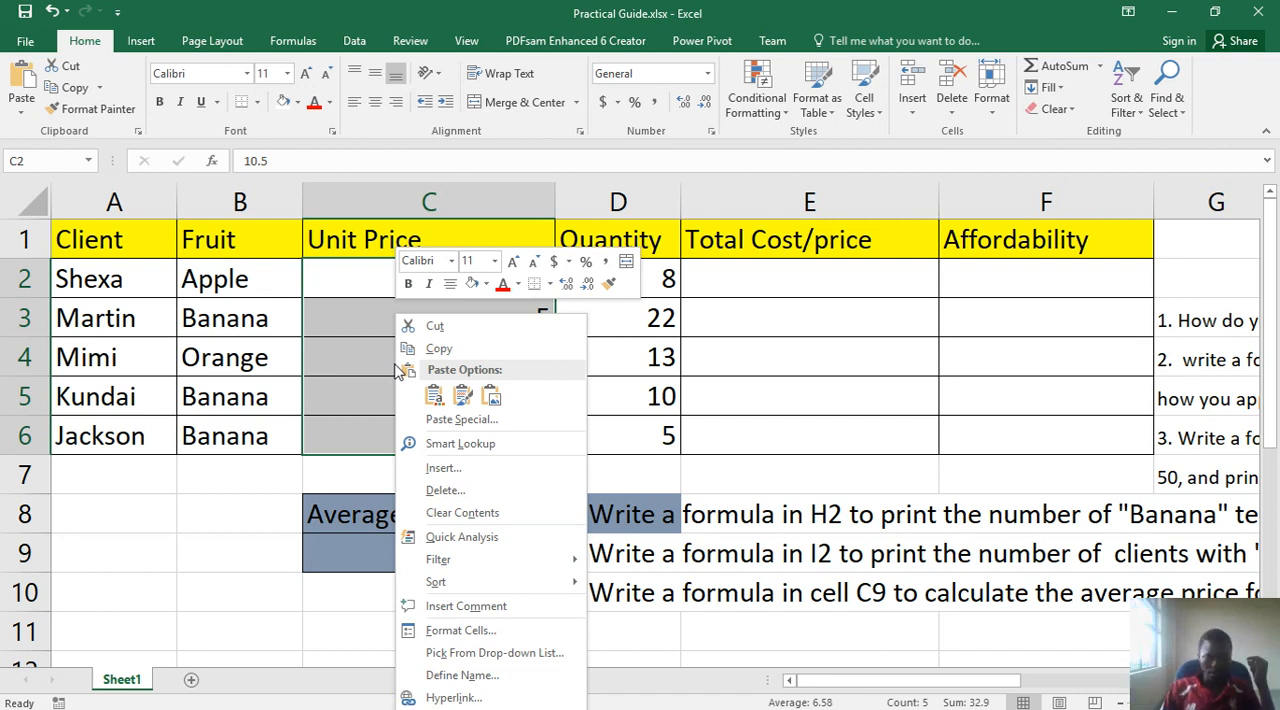
{"action": "left_click", "coordinate": [460, 632]}
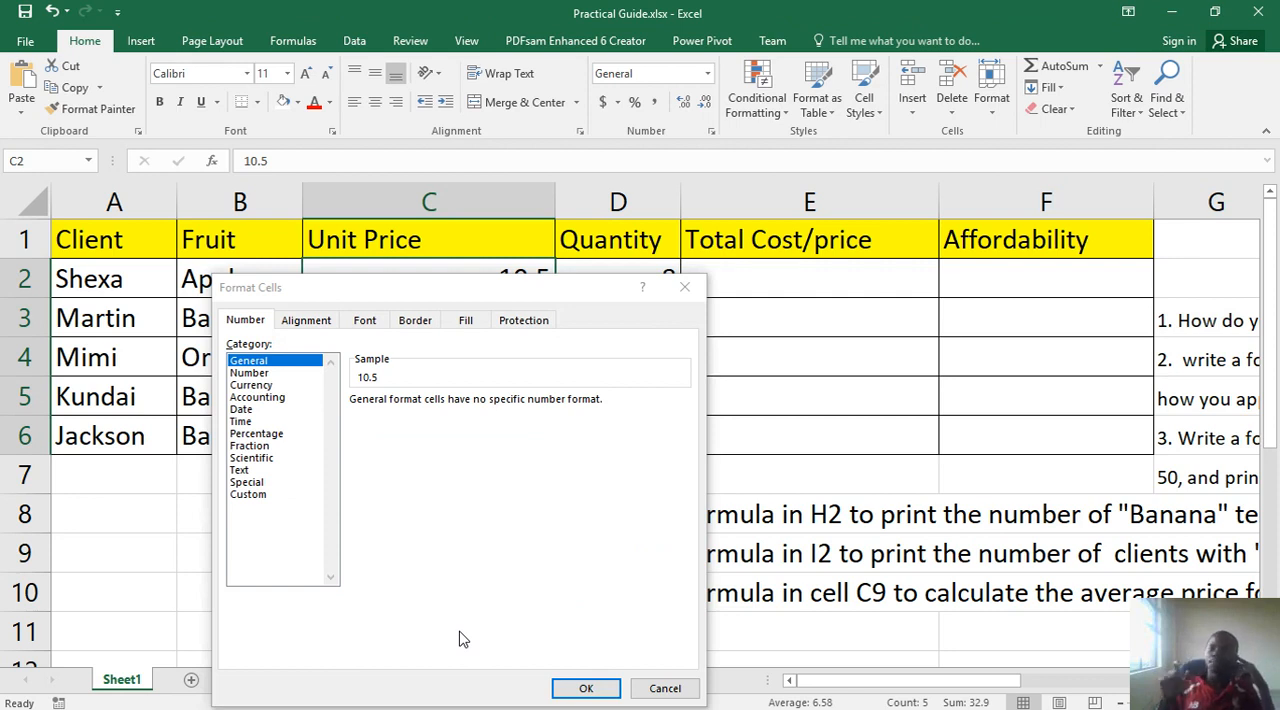
{"action": "left_click", "coordinate": [256, 373]}
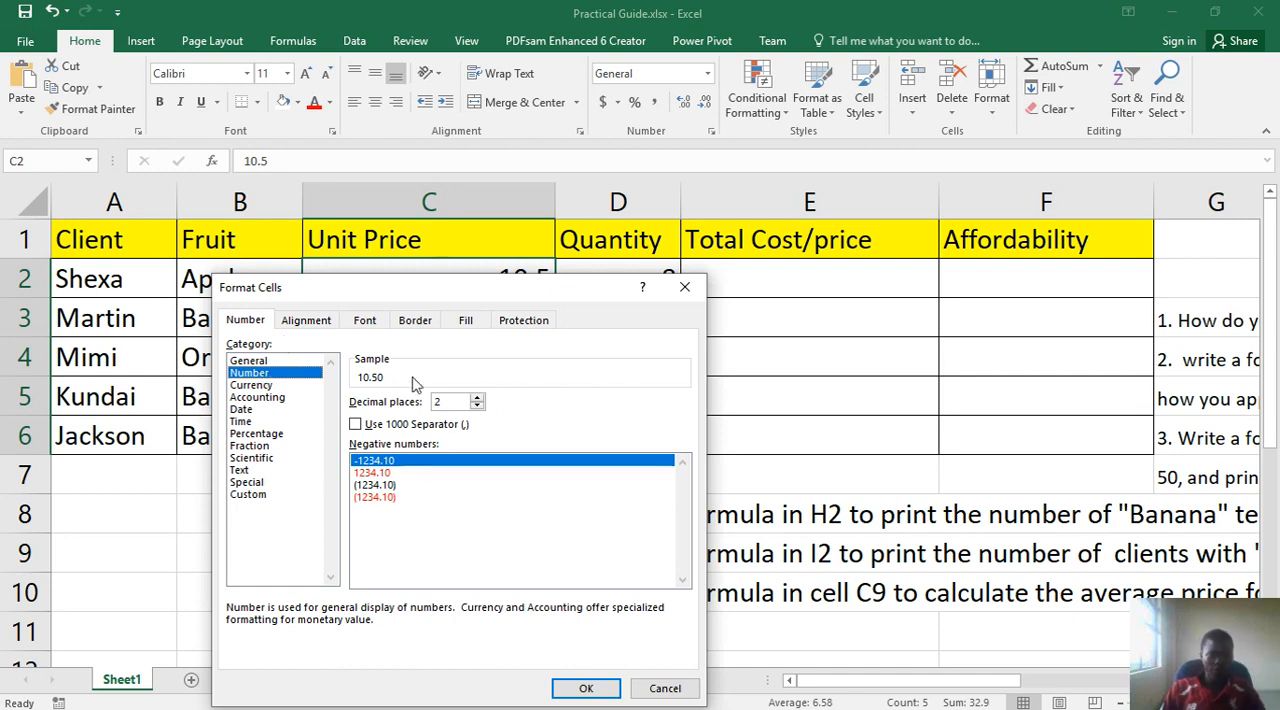
{"action": "left_click", "coordinate": [464, 400]}
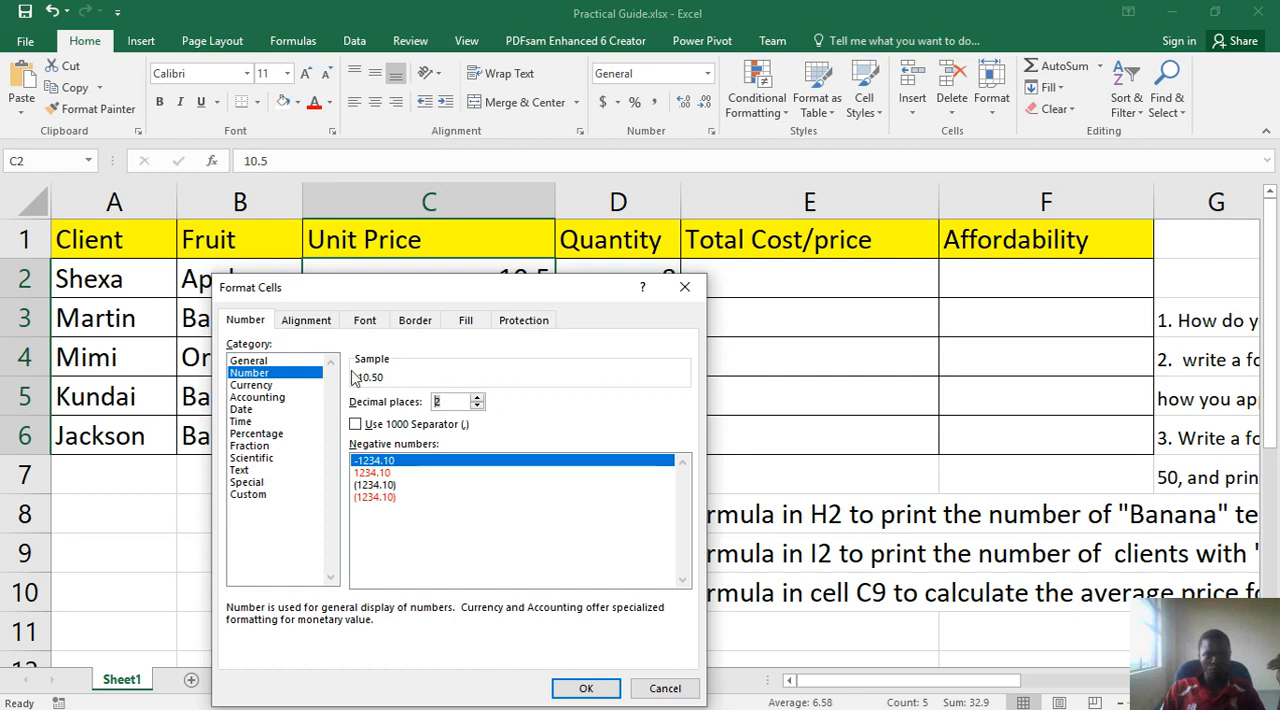
{"action": "left_click", "coordinate": [477, 398]}
{"action": "left_click", "coordinate": [477, 398]}
{"action": "left_click", "coordinate": [477, 398]}
{"action": "left_click", "coordinate": [477, 398]}
{"action": "left_click", "coordinate": [477, 398]}
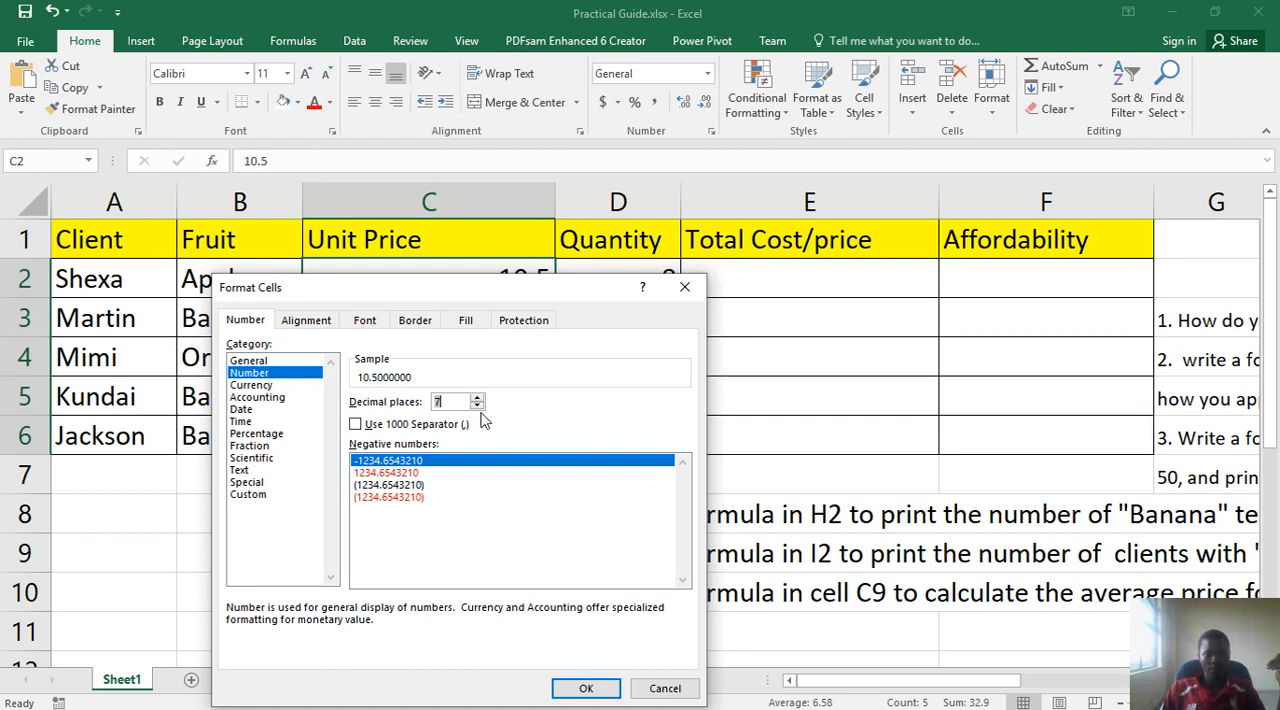
{"action": "left_click", "coordinate": [477, 406]}
{"action": "left_click", "coordinate": [477, 406]}
{"action": "left_click", "coordinate": [477, 406]}
{"action": "left_click", "coordinate": [477, 406]}
{"action": "left_click", "coordinate": [477, 406]}
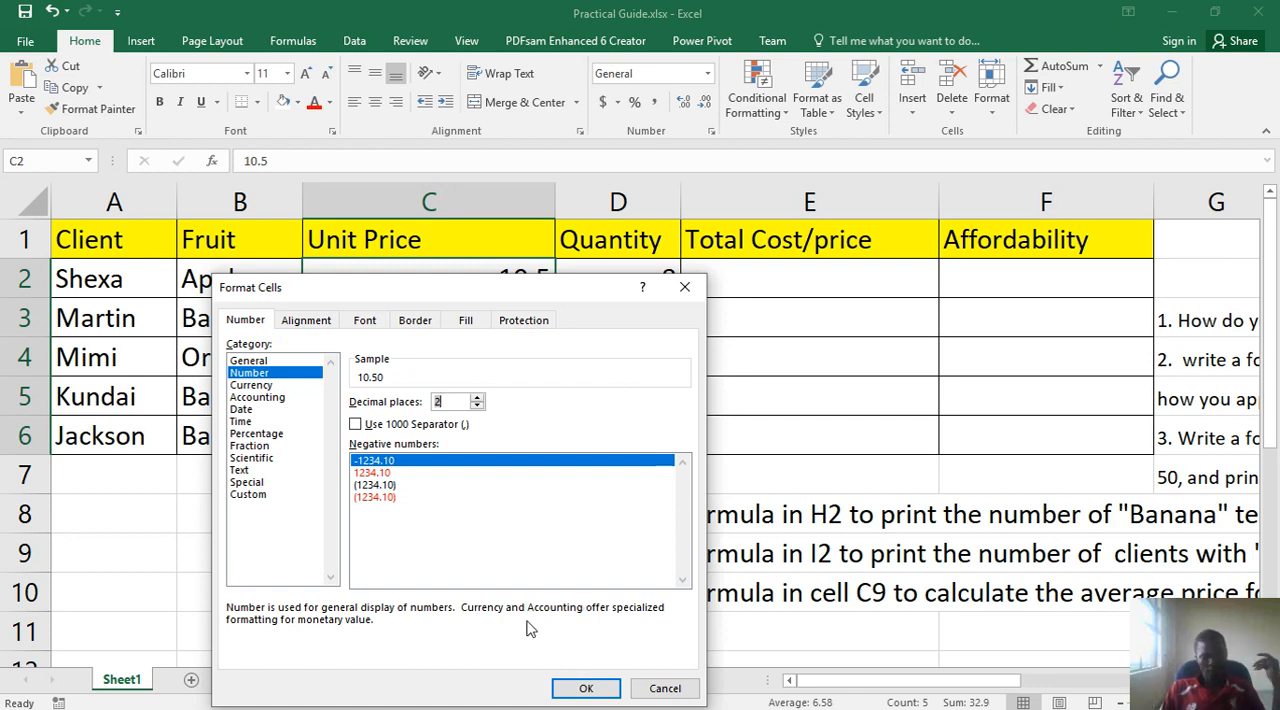
{"action": "left_click", "coordinate": [664, 687]}
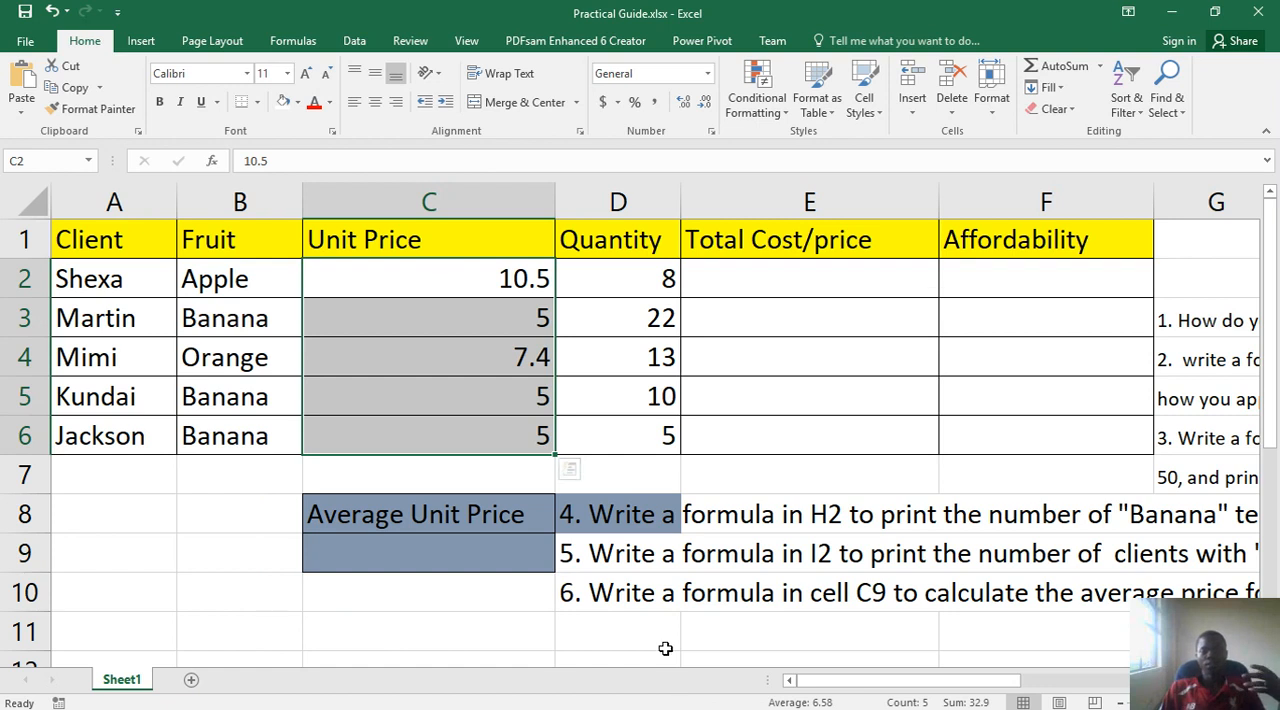
- Format the Unit Price cells C2:C6 as Number with 2 decimal places
{"action": "left_click", "coordinate": [508, 348]}
{"action": "left_click_drag", "start_coordinate": [497, 280], "coordinate": [463, 422]}
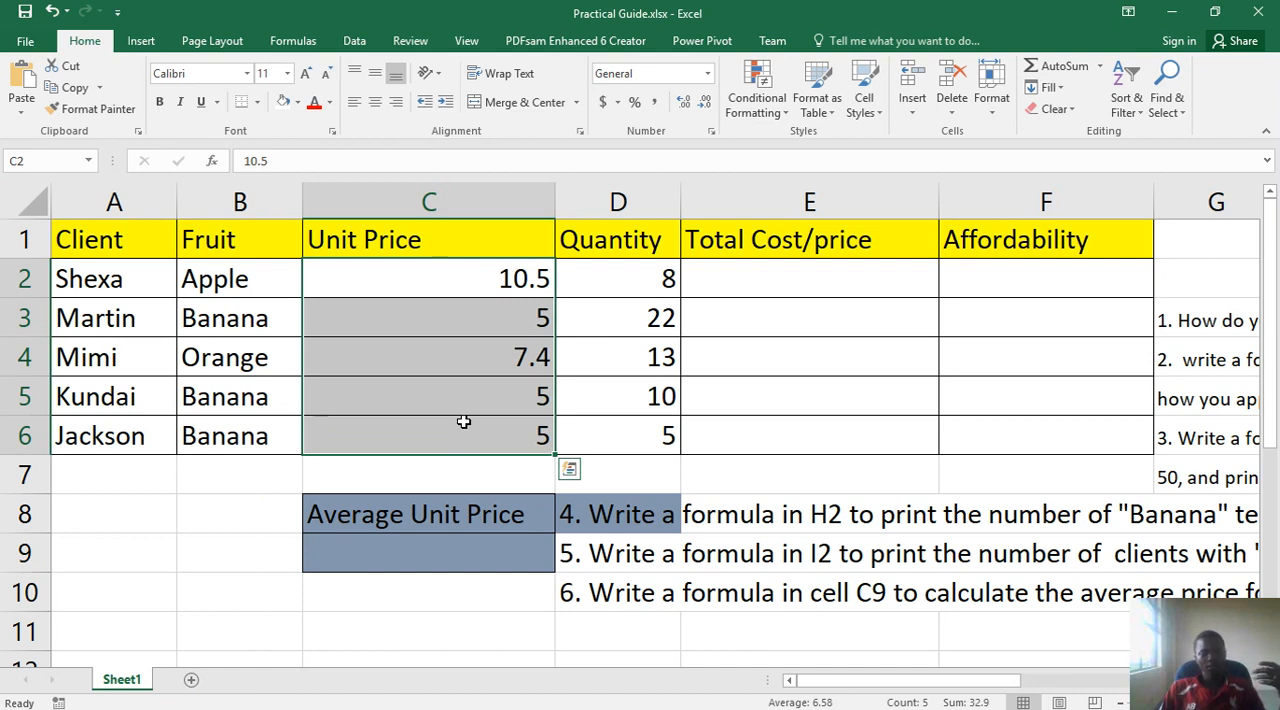
{"action": "right_click", "coordinate": [473, 404]}
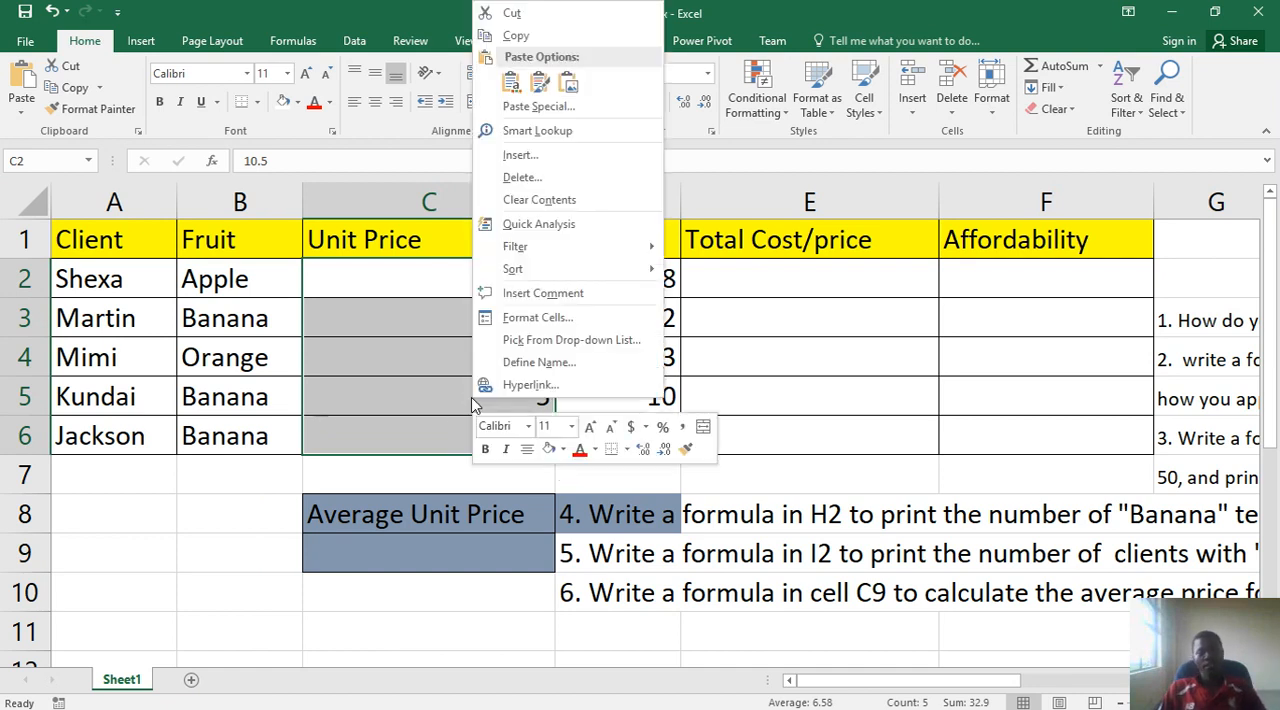
{"action": "left_click", "coordinate": [538, 318]}
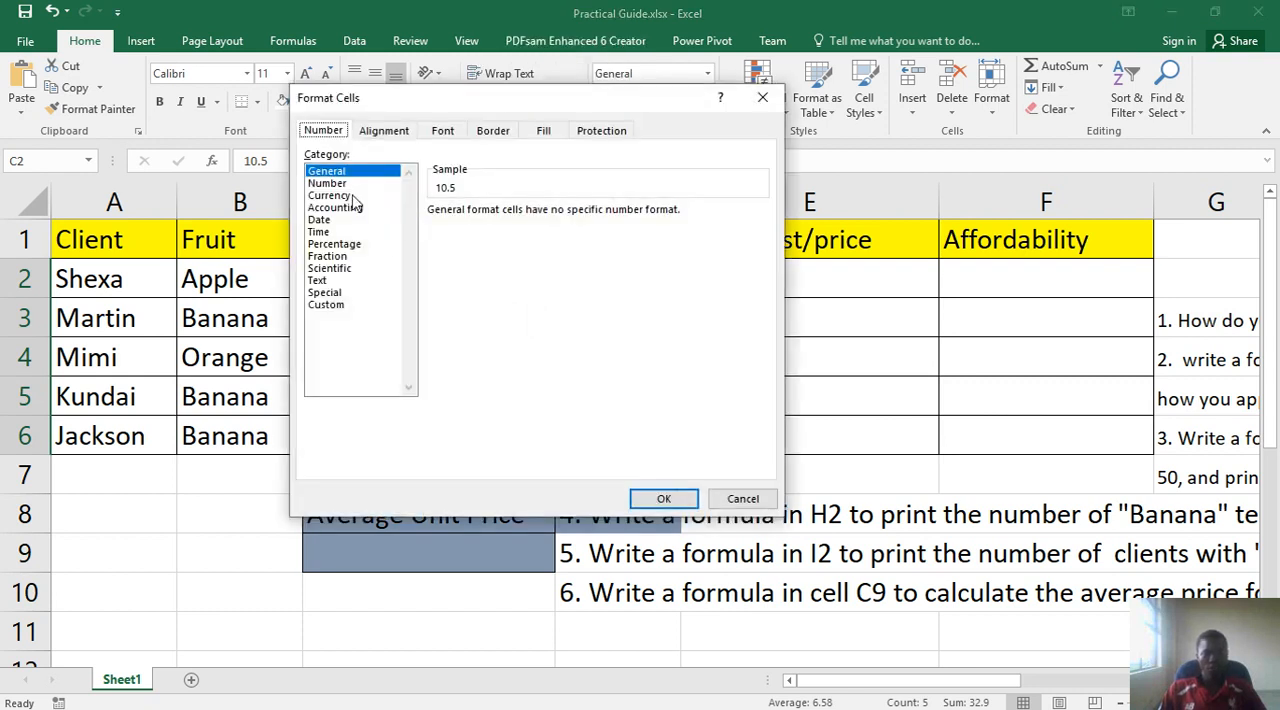
{"action": "left_click", "coordinate": [328, 184]}
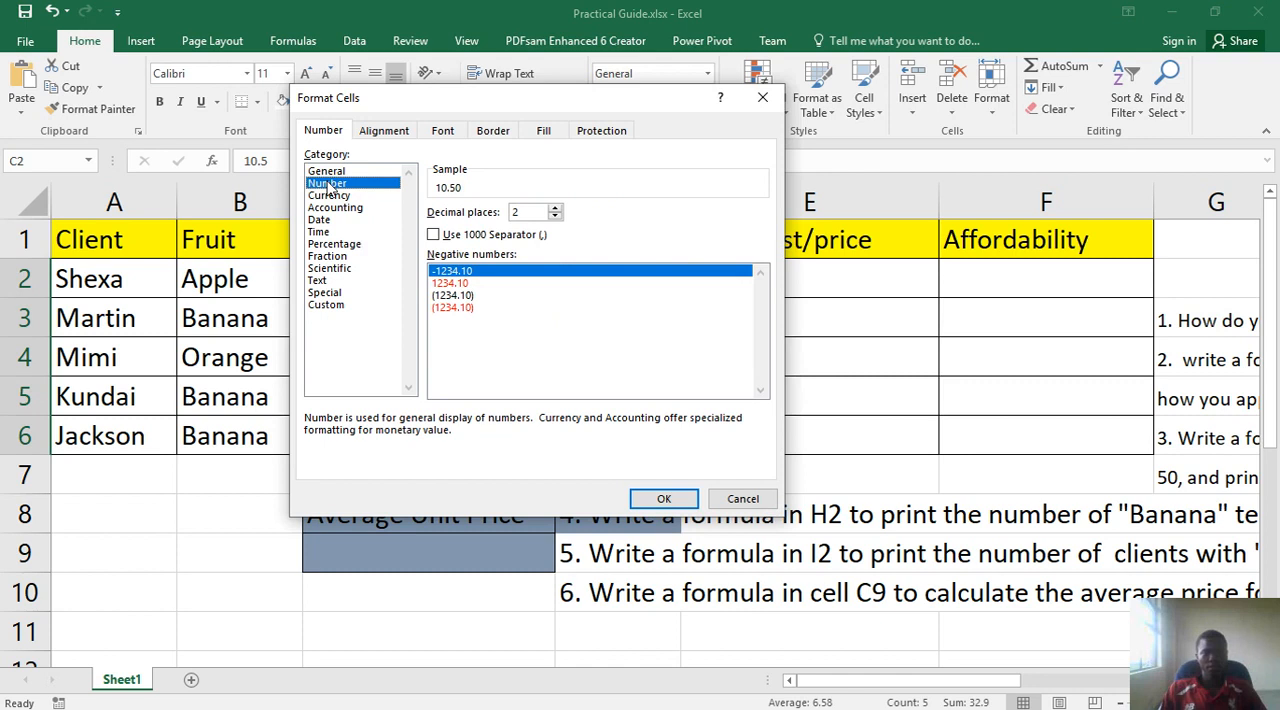
{"action": "double_click", "coordinate": [513, 214]}
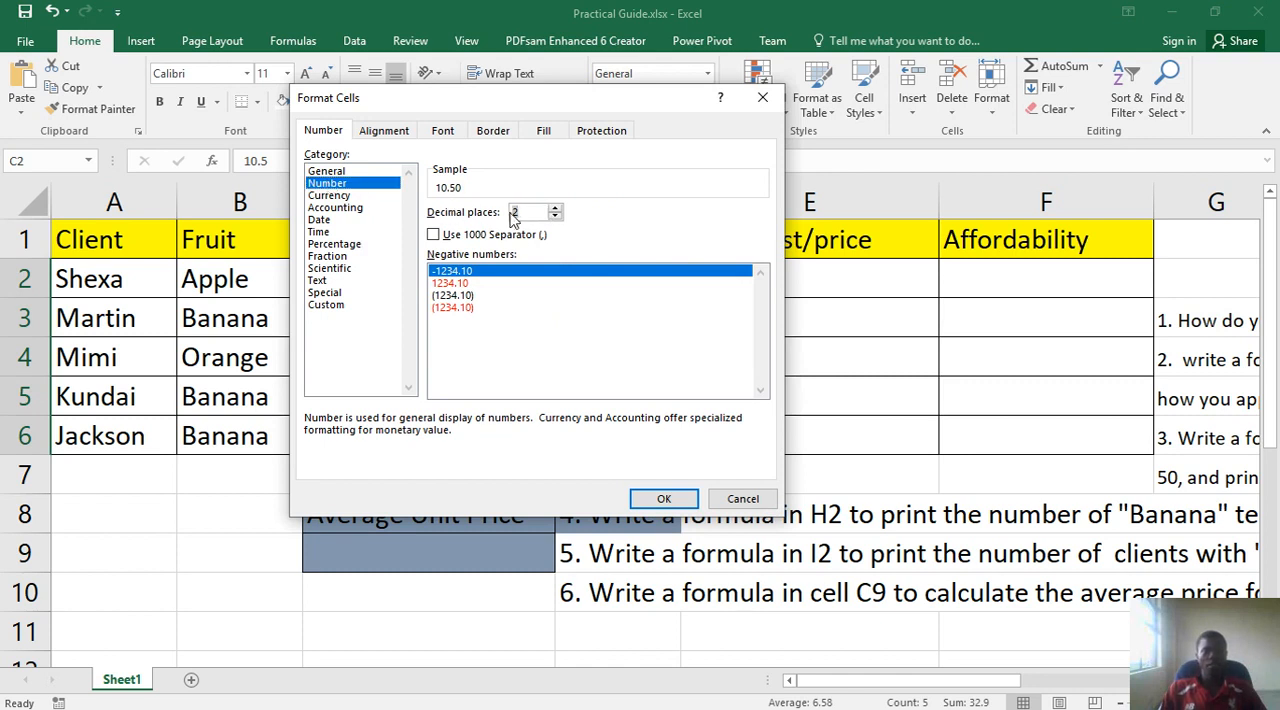
{"action": "left_click", "coordinate": [663, 498]}
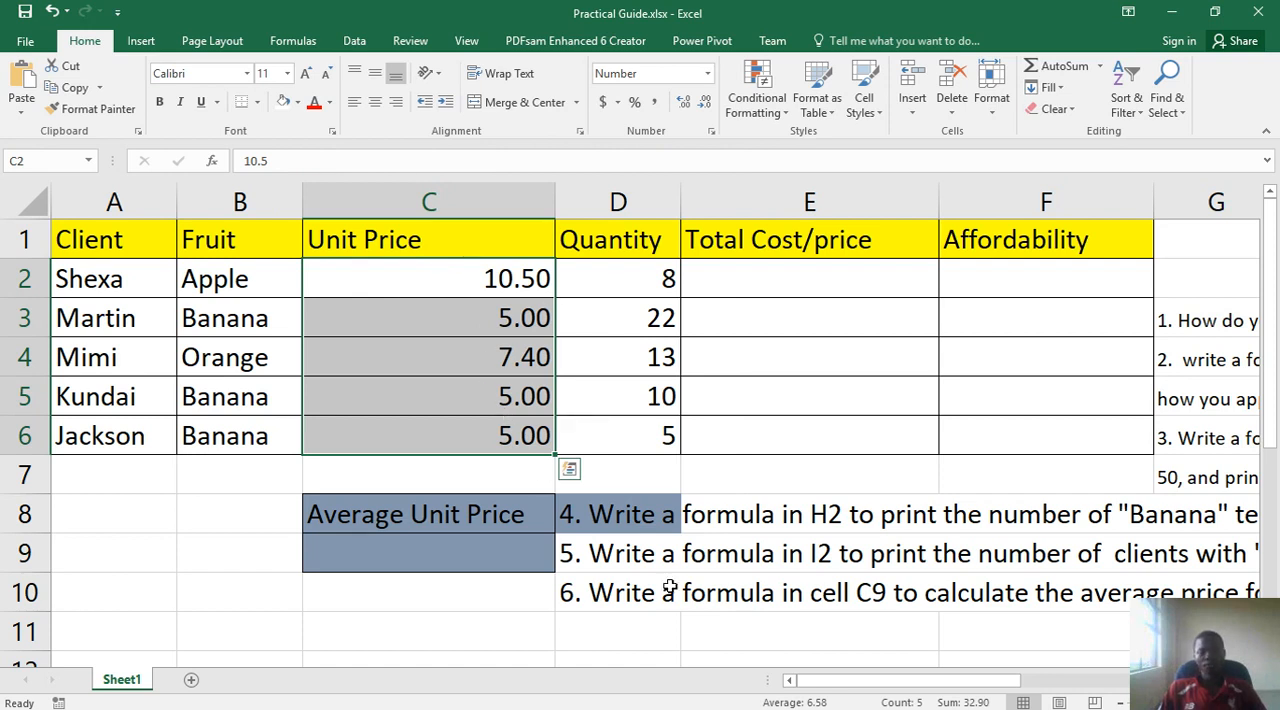
- Examine question 2 in row 4 on calculating the total cost/price, and return to the client table
{"action": "left_click_drag", "start_coordinate": [830, 680], "coordinate": [1021, 676]}
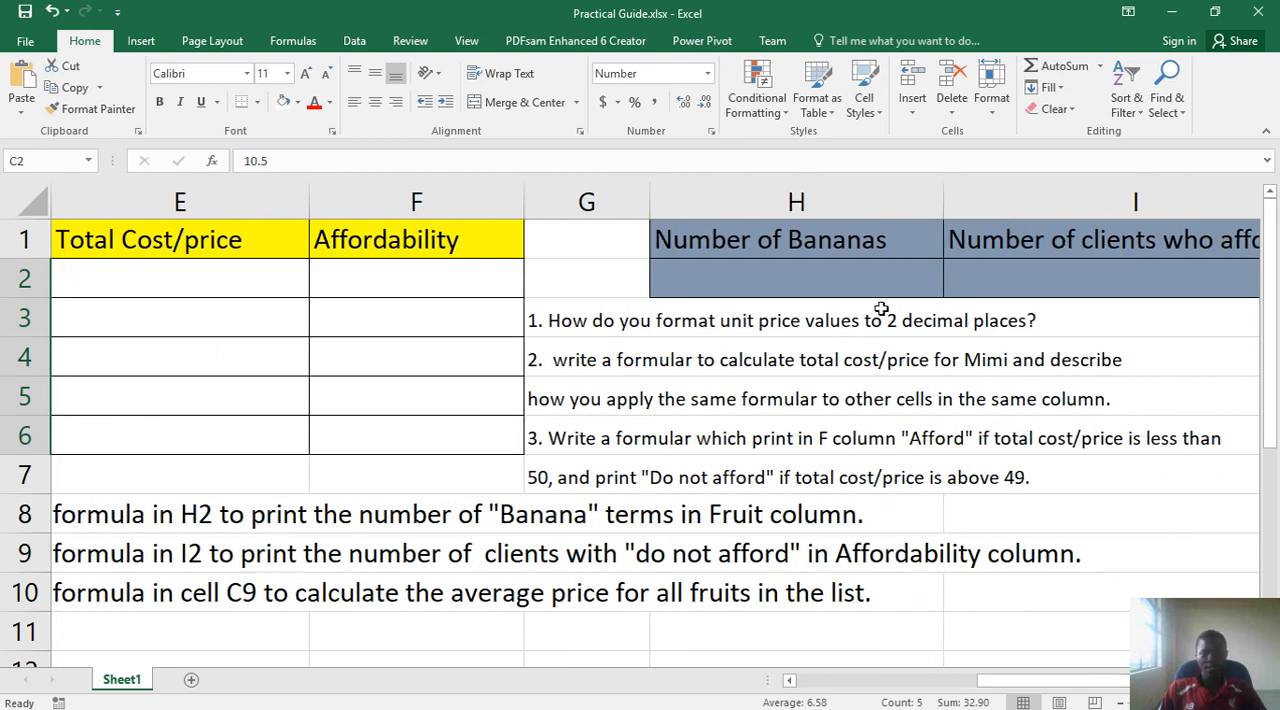
{"action": "left_click", "coordinate": [921, 688]}
{"action": "left_click", "coordinate": [921, 688]}
{"action": "left_click_drag", "start_coordinate": [981, 688], "coordinate": [1186, 684]}
{"action": "left_click_drag", "start_coordinate": [565, 362], "coordinate": [970, 363]}
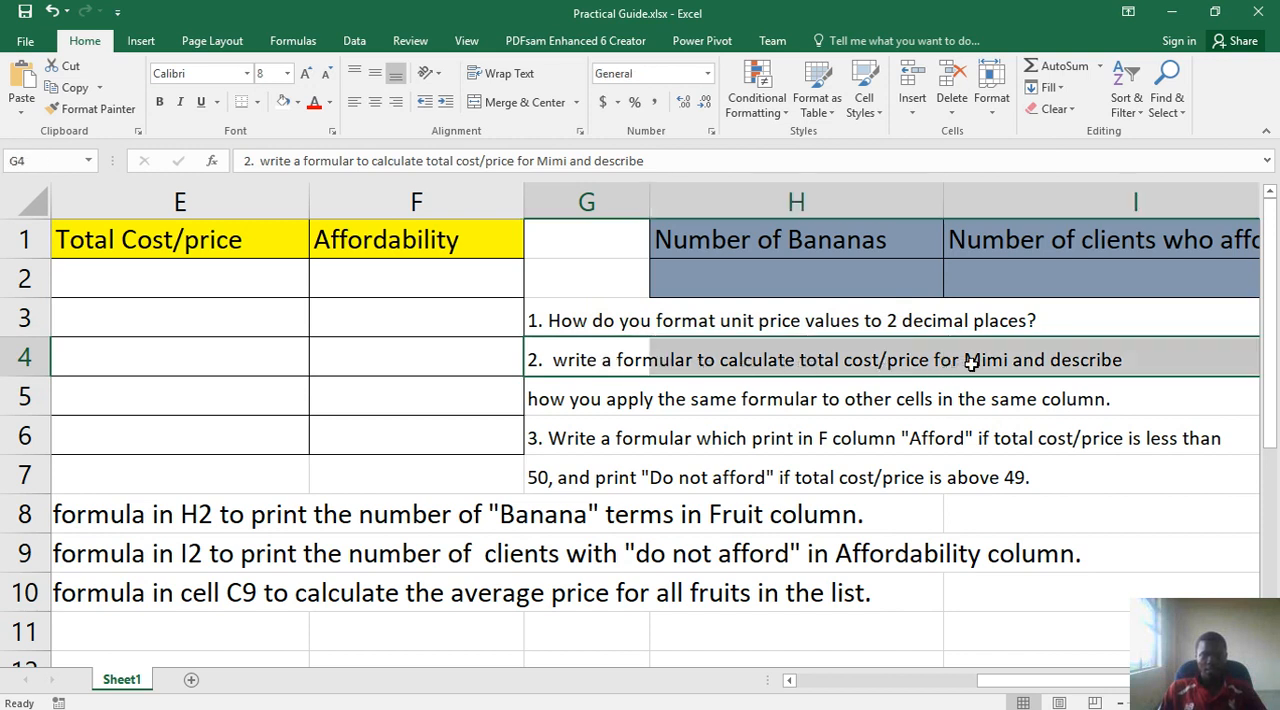
{"action": "left_click", "coordinate": [975, 363]}
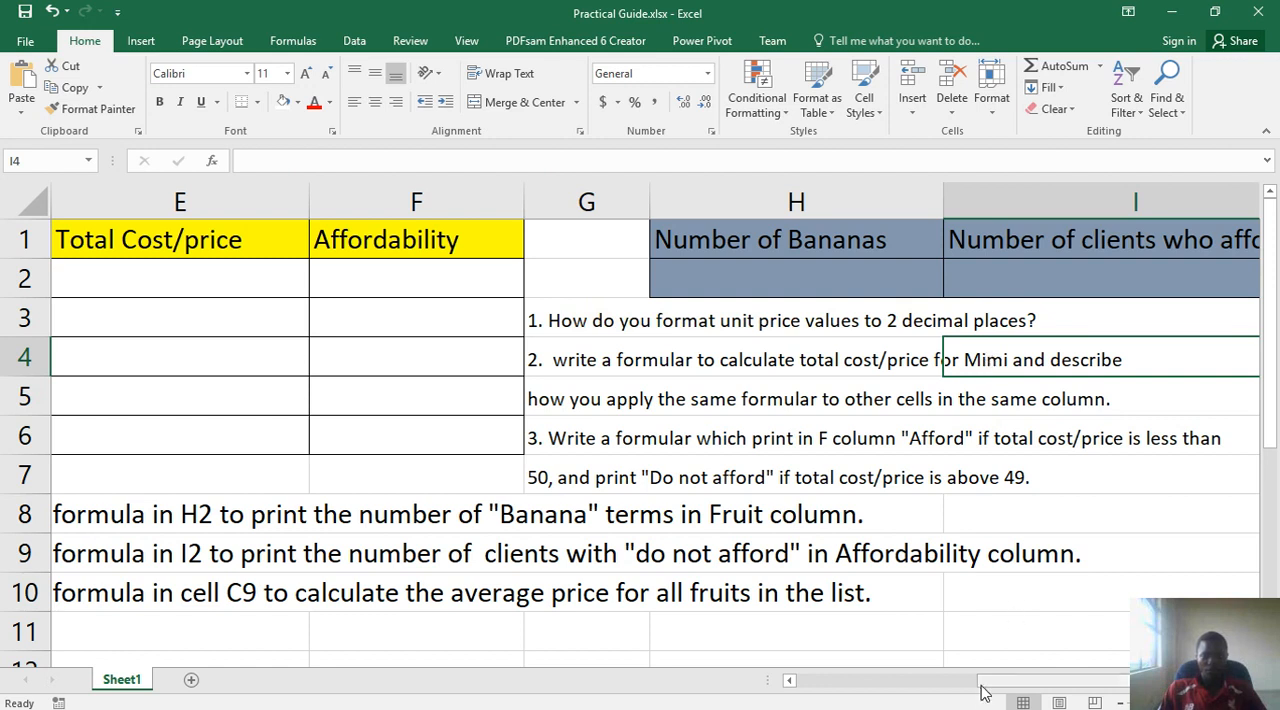
{"action": "mouse_move", "coordinate": [785, 706]}
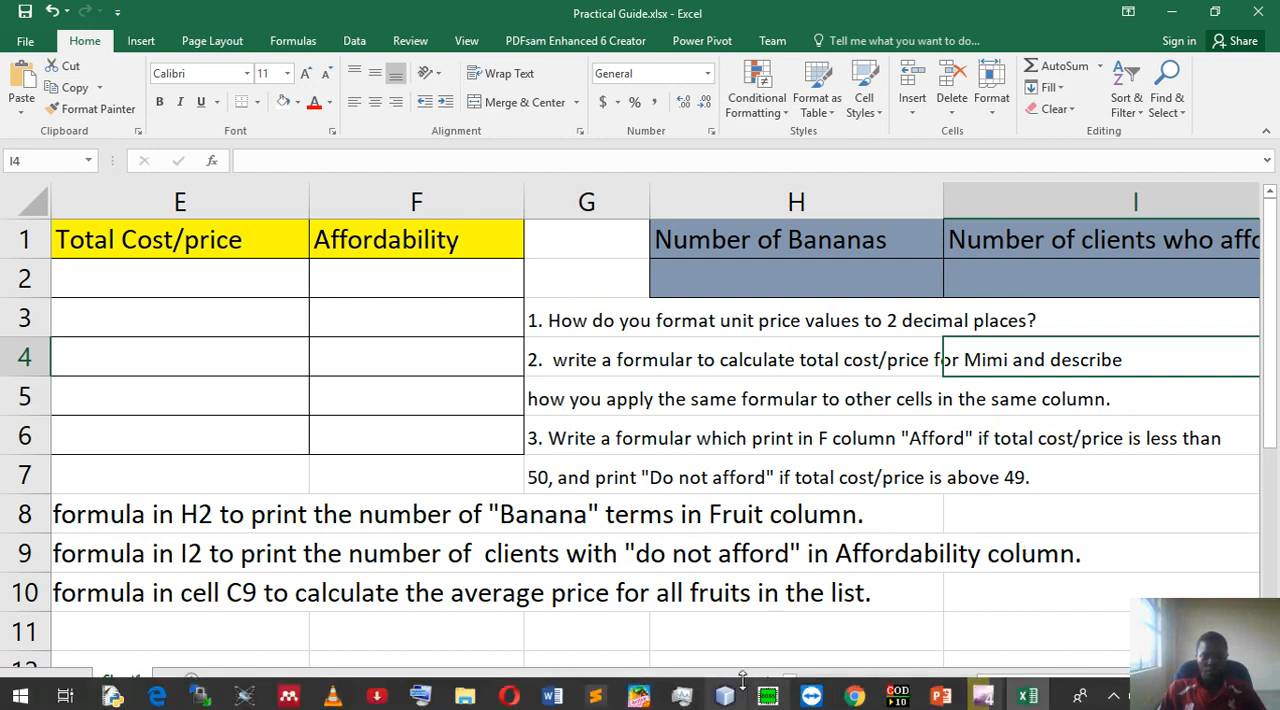
{"action": "left_click", "coordinate": [936, 681]}
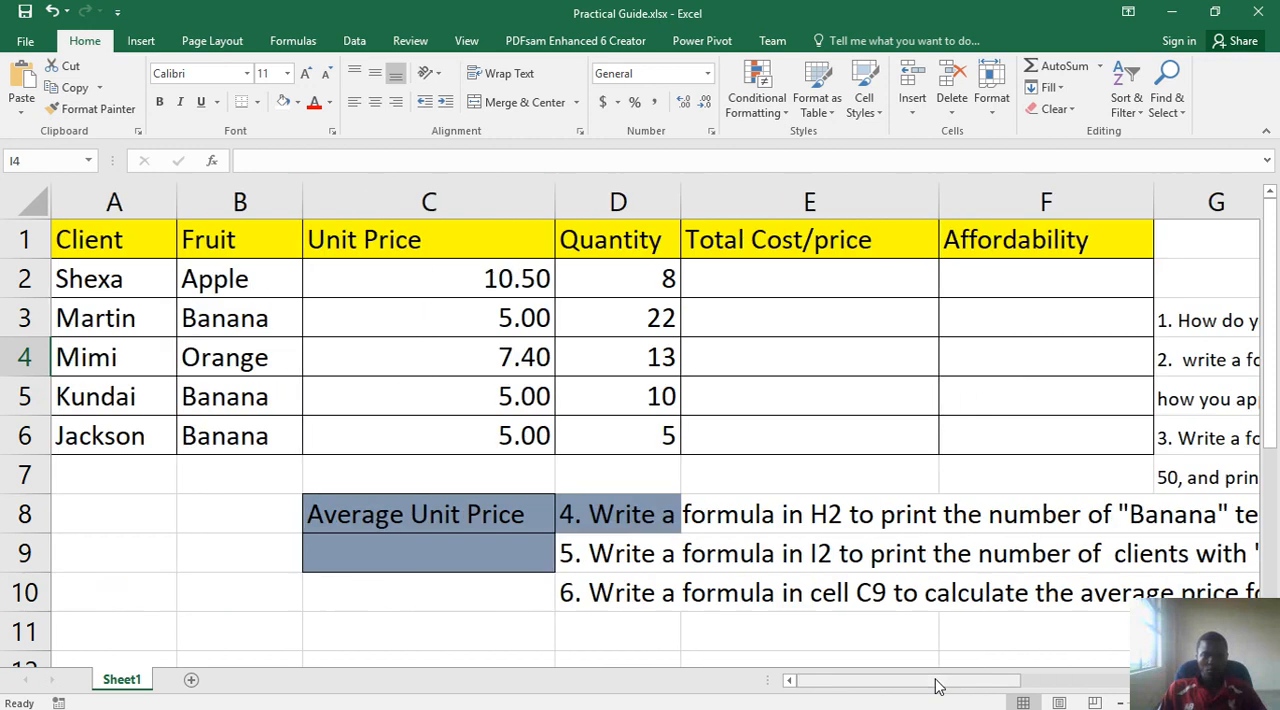
- Select cell E2, open the On-Screen Keyboard and move it clear of the Total Cost/price column
{"action": "left_click", "coordinate": [751, 282]}
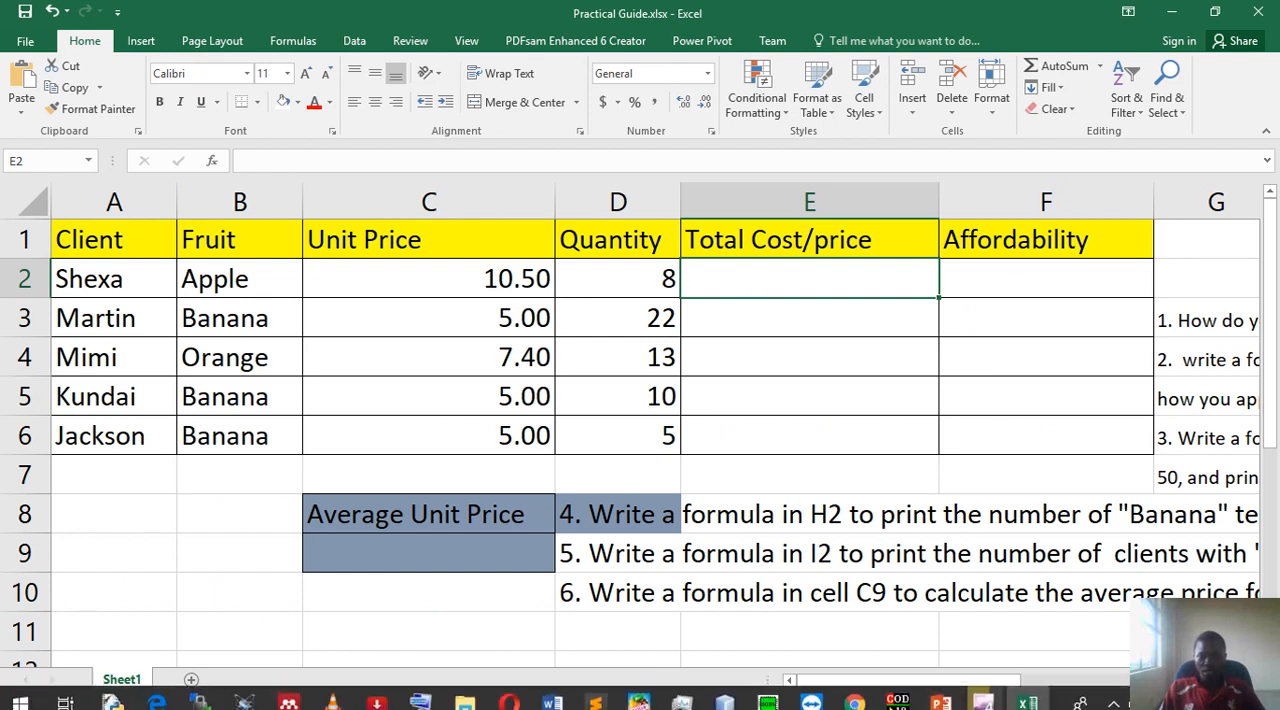
{"action": "left_click", "coordinate": [420, 697]}
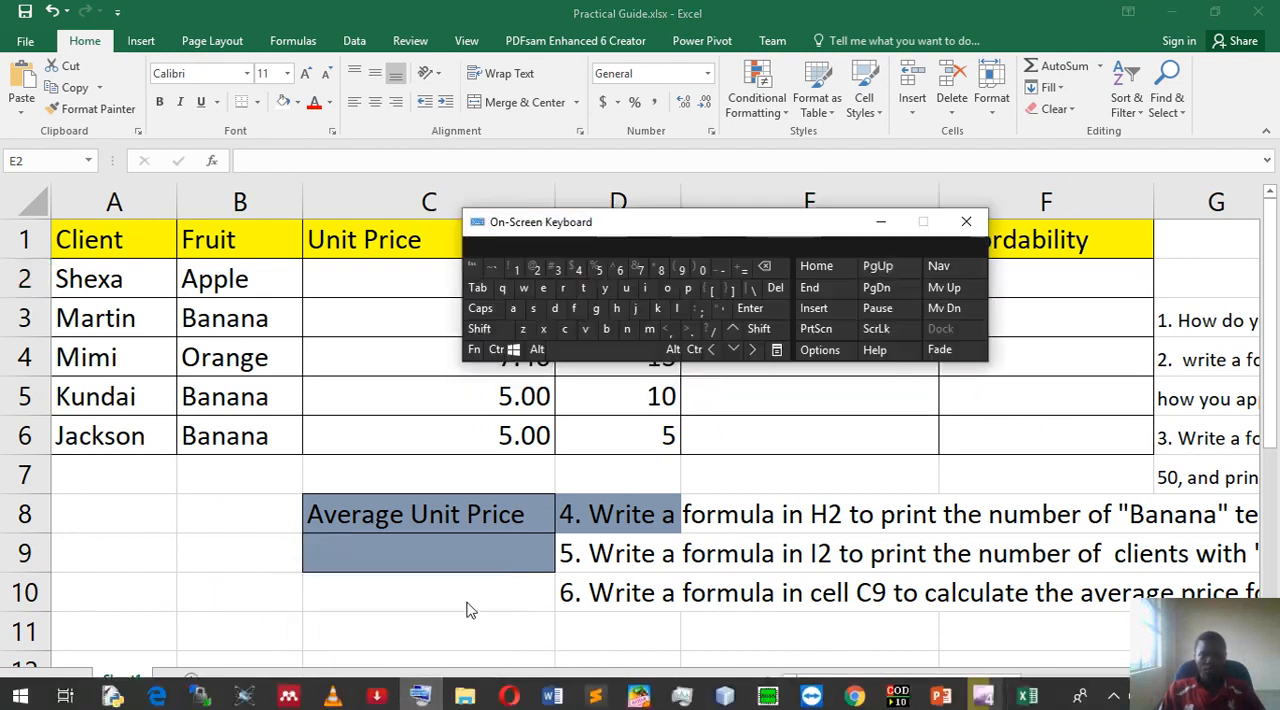
{"action": "left_click", "coordinate": [480, 329]}
{"action": "left_click", "coordinate": [480, 329]}
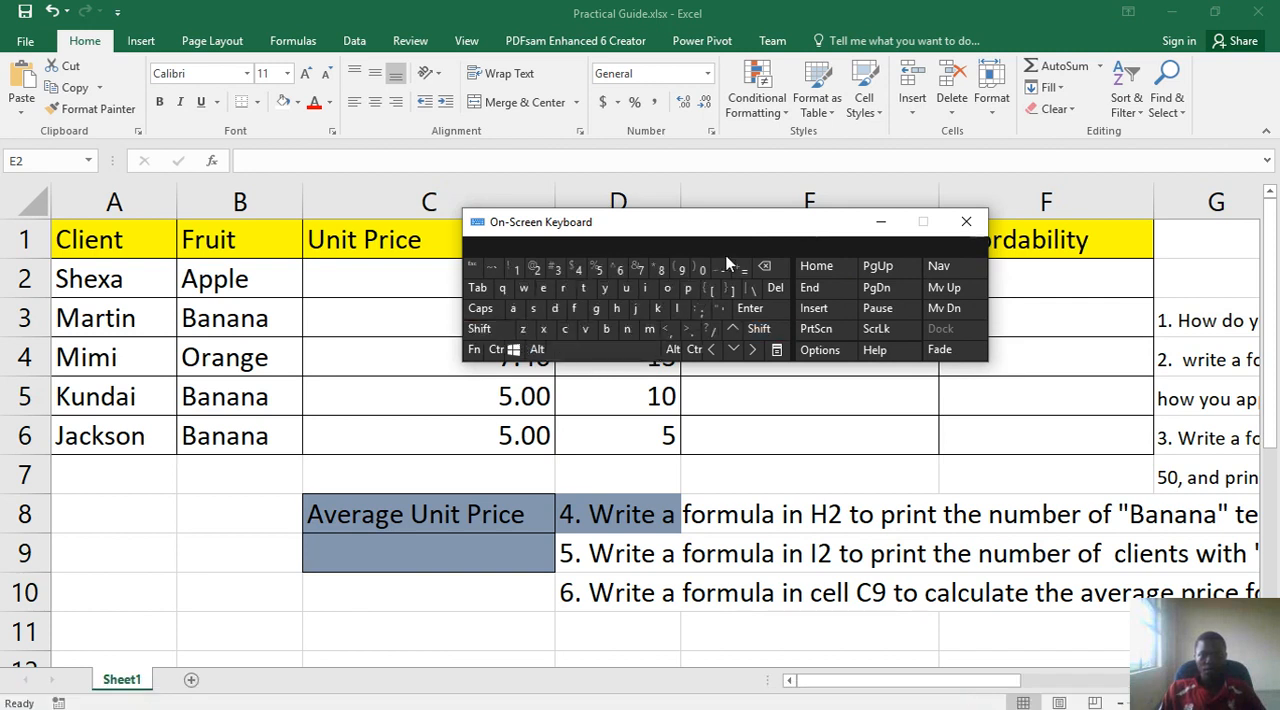
{"action": "left_click_drag", "start_coordinate": [742, 229], "coordinate": [388, 276]}
- Enter the formula =c2*d2 in cell E2 to multiply the first client's unit price by the quantity
{"action": "left_click", "coordinate": [754, 281]}
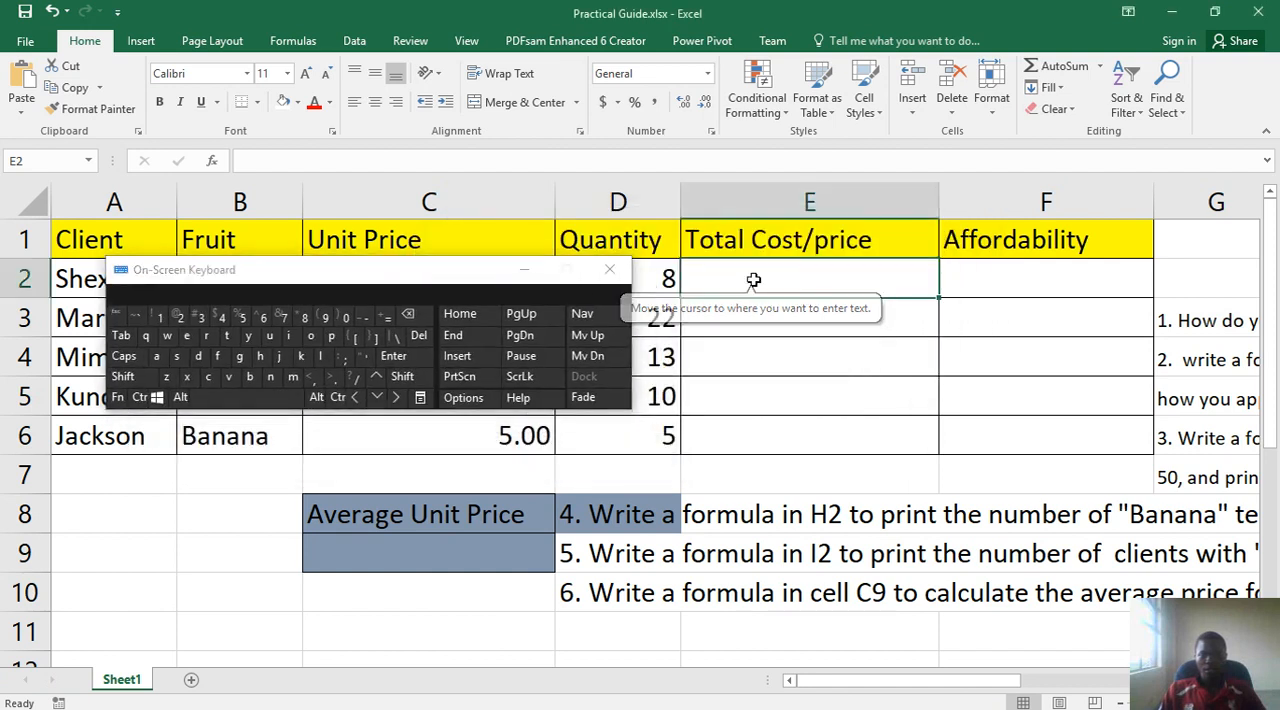
{"action": "left_click", "coordinate": [387, 320]}
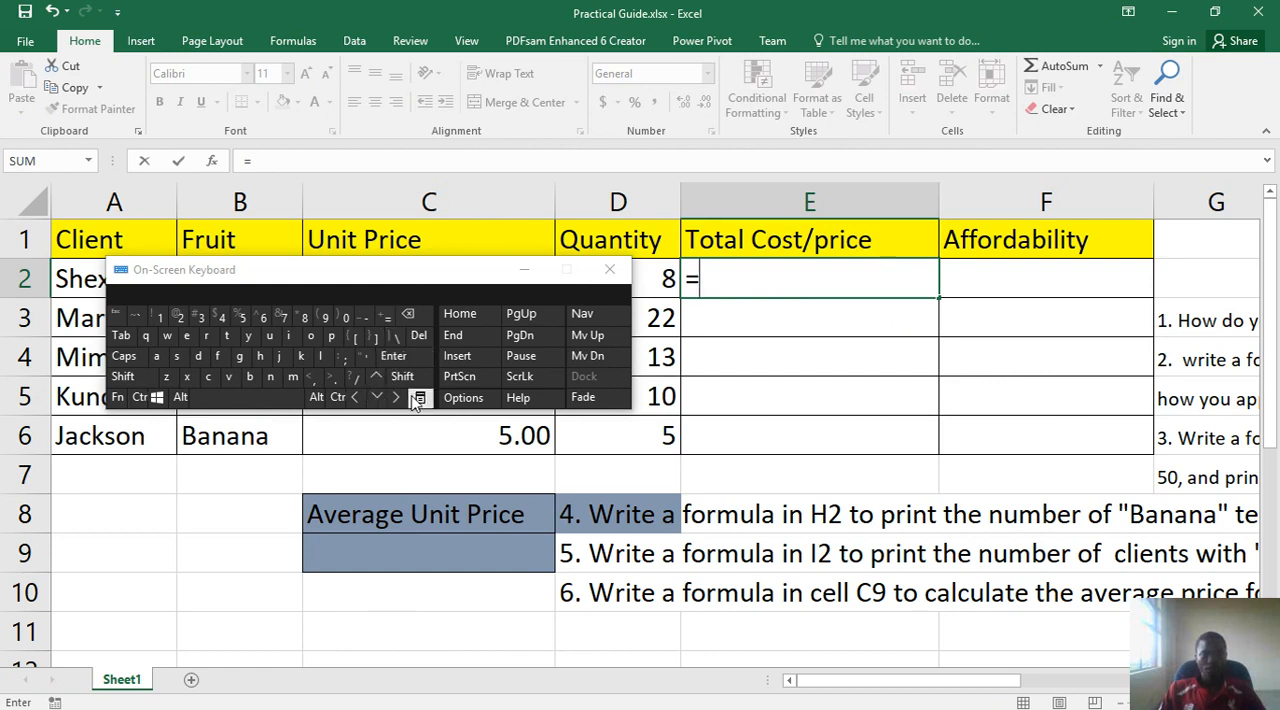
{"action": "left_click_drag", "start_coordinate": [861, 681], "coordinate": [796, 653]}
{"action": "left_click_drag", "start_coordinate": [372, 268], "coordinate": [391, 397]}
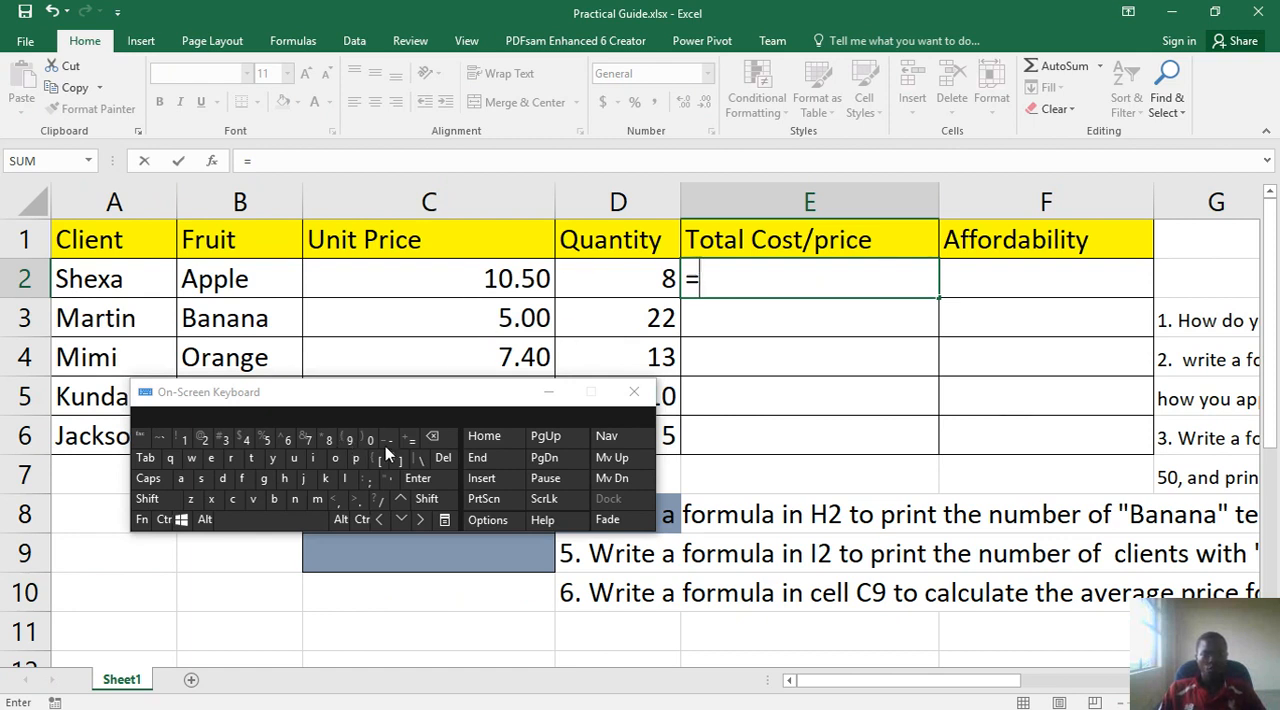
{"action": "left_click", "coordinate": [234, 500]}
{"action": "left_click", "coordinate": [203, 440]}
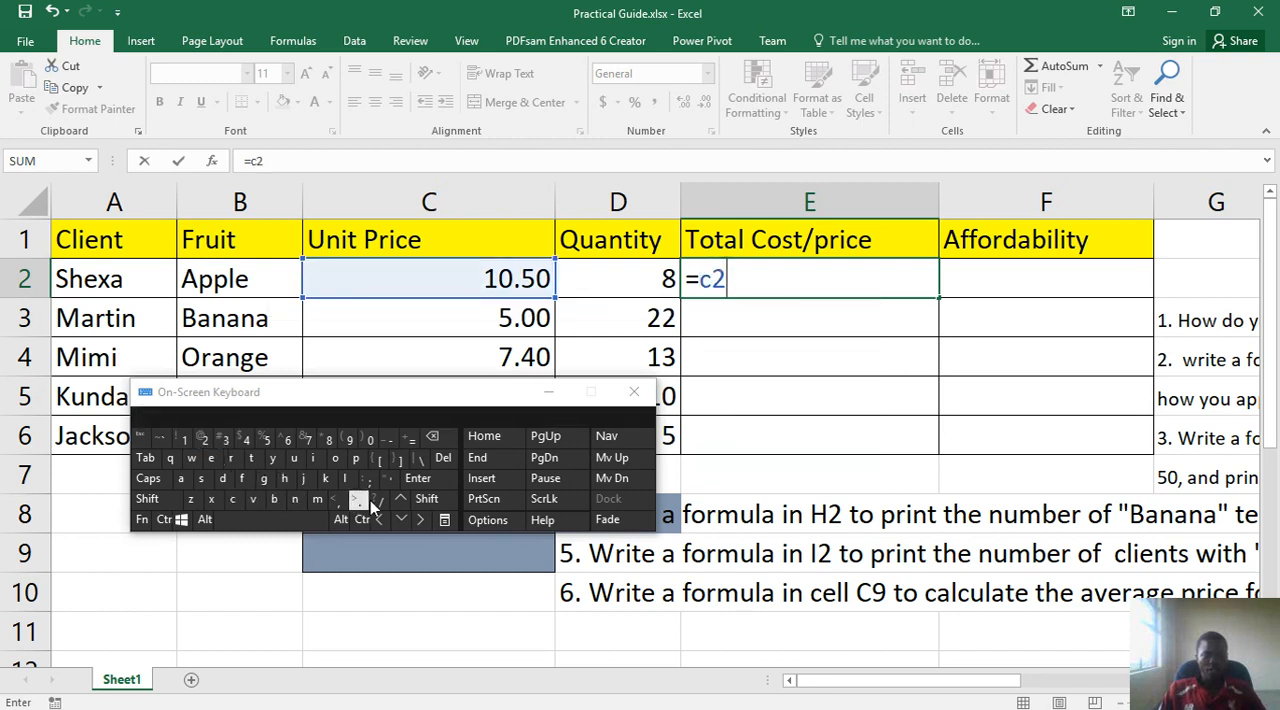
{"action": "left_click", "coordinate": [426, 499]}
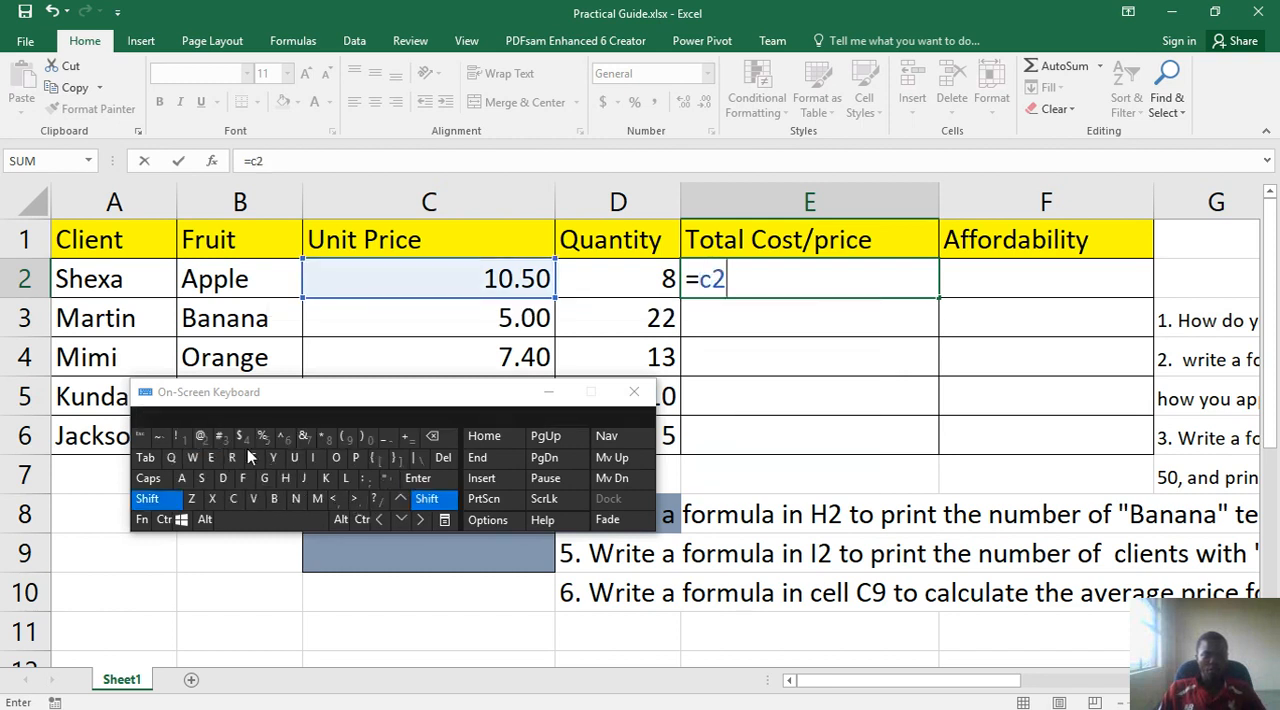
{"action": "left_click", "coordinate": [321, 439]}
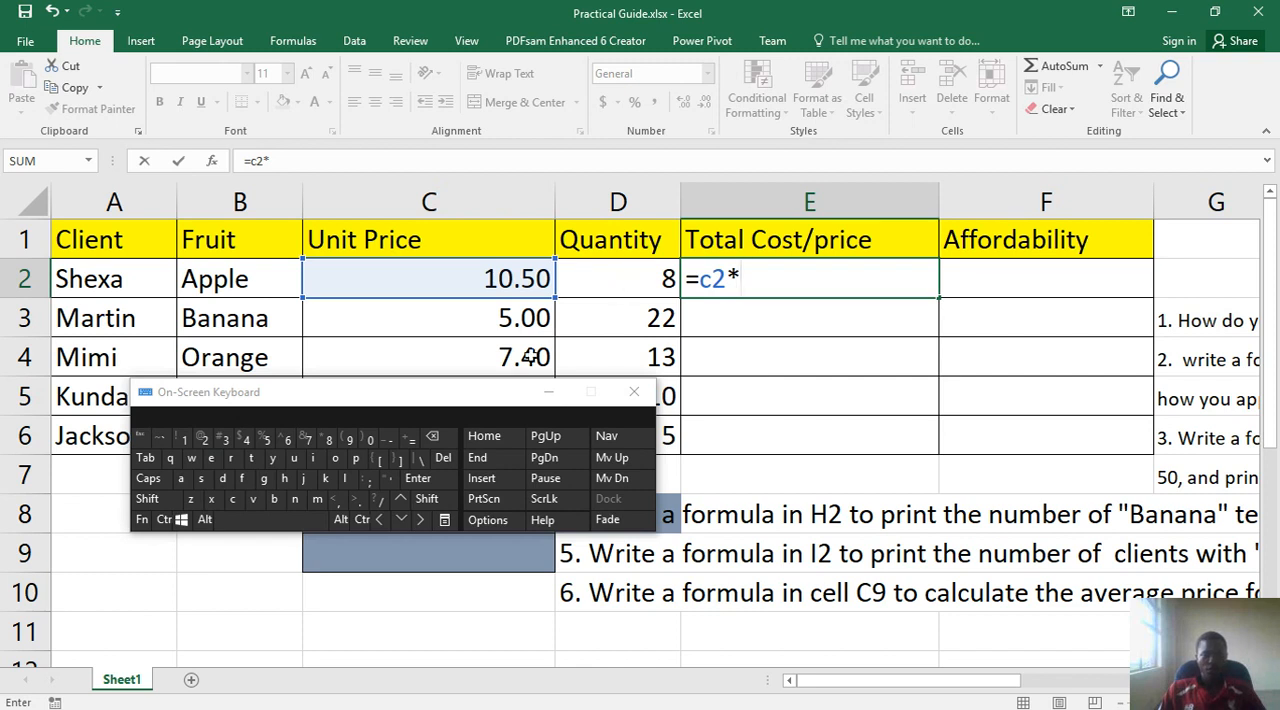
{"action": "left_click", "coordinate": [222, 481]}
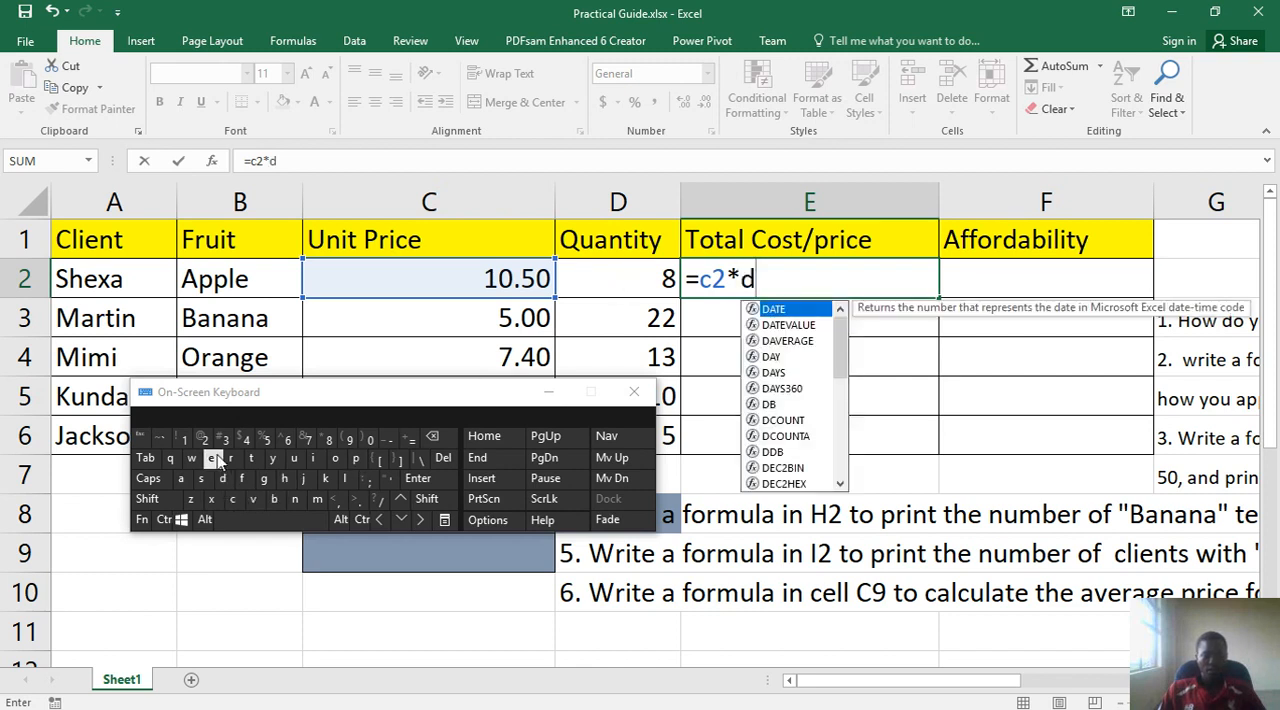
{"action": "left_click", "coordinate": [203, 439]}
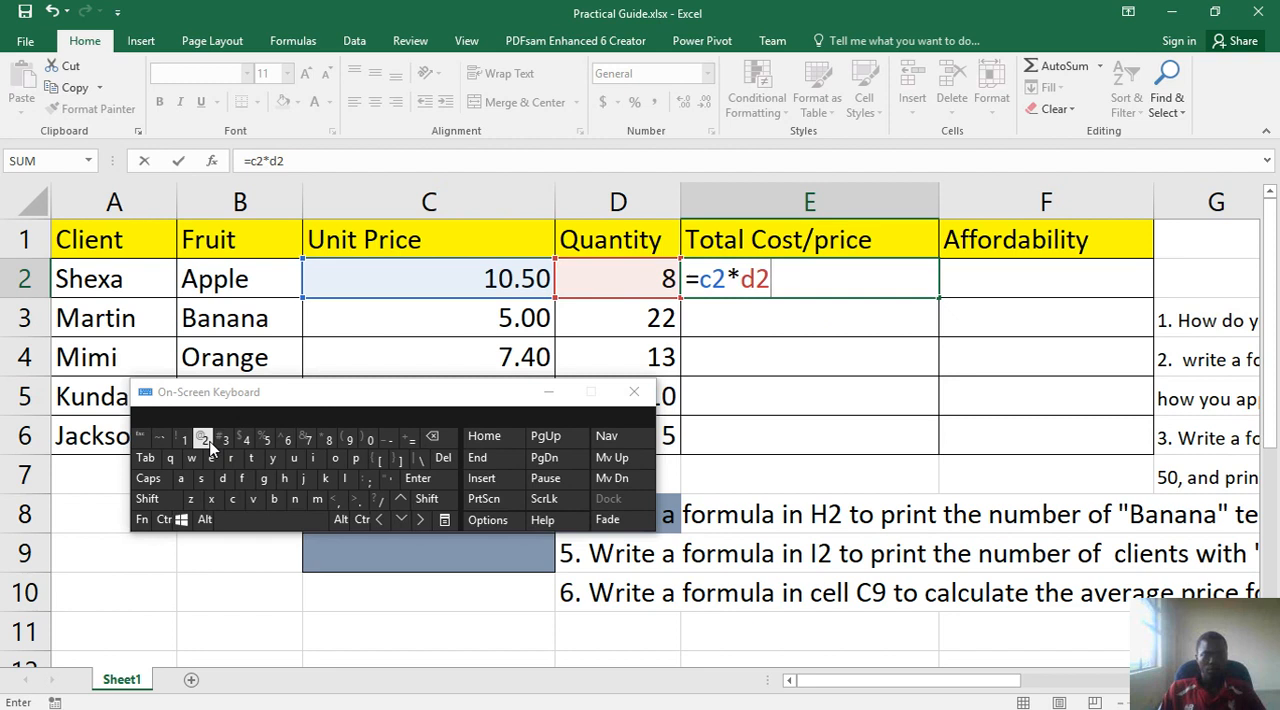
{"action": "left_click", "coordinate": [443, 478]}
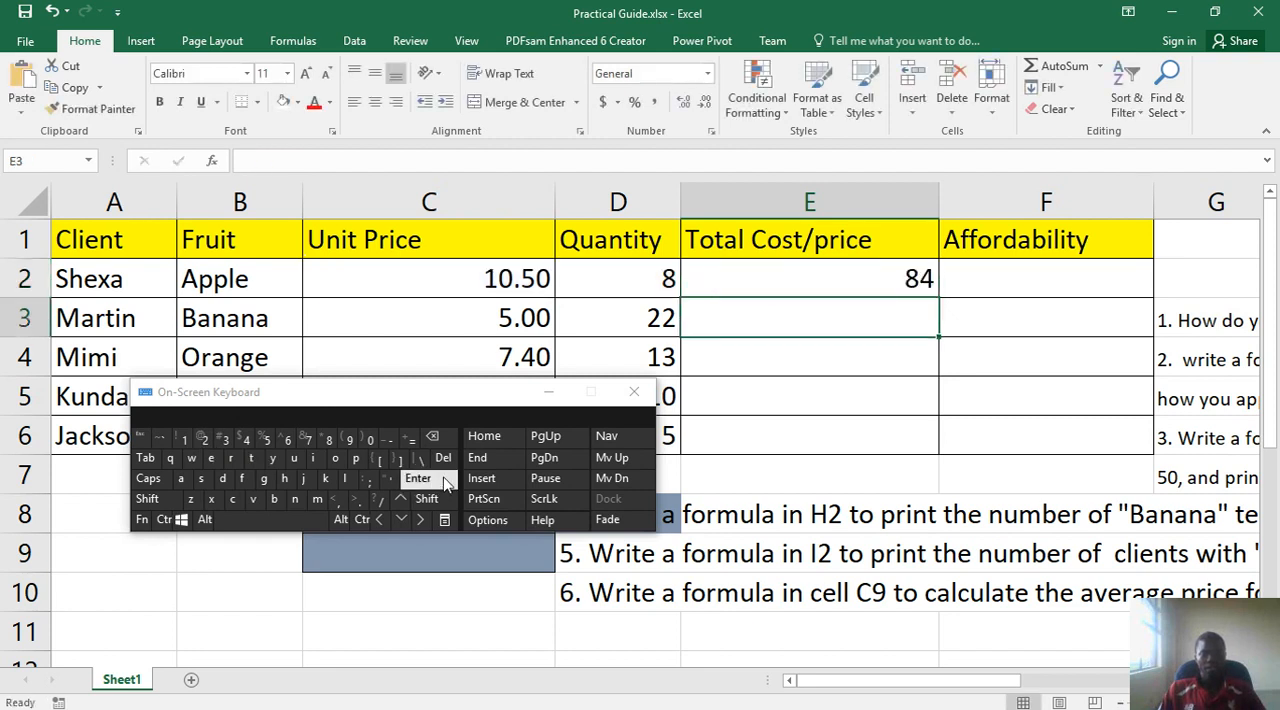
- Check the first client's quantity, unit price and total cost cells, and clear the formula from E2
{"action": "left_click", "coordinate": [621, 285]}
{"action": "left_click", "coordinate": [757, 286]}
{"action": "left_click", "coordinate": [648, 285]}
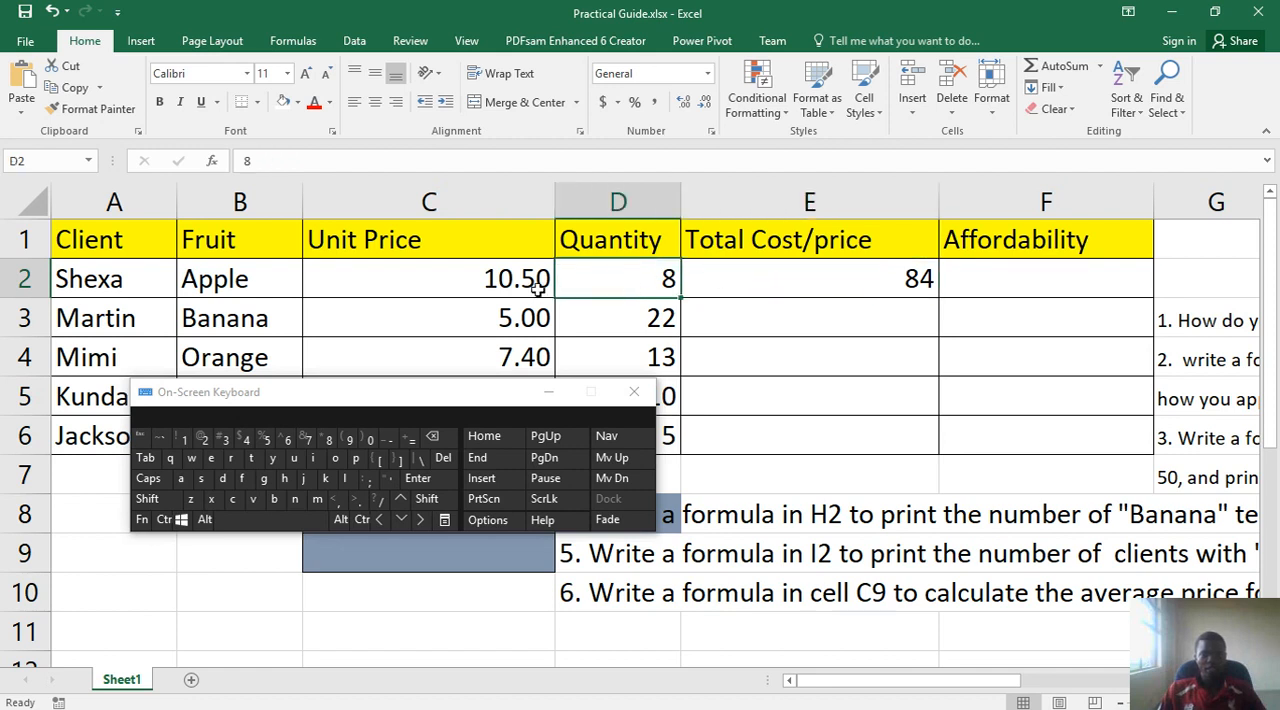
{"action": "left_click", "coordinate": [535, 287]}
{"action": "left_click", "coordinate": [749, 286]}
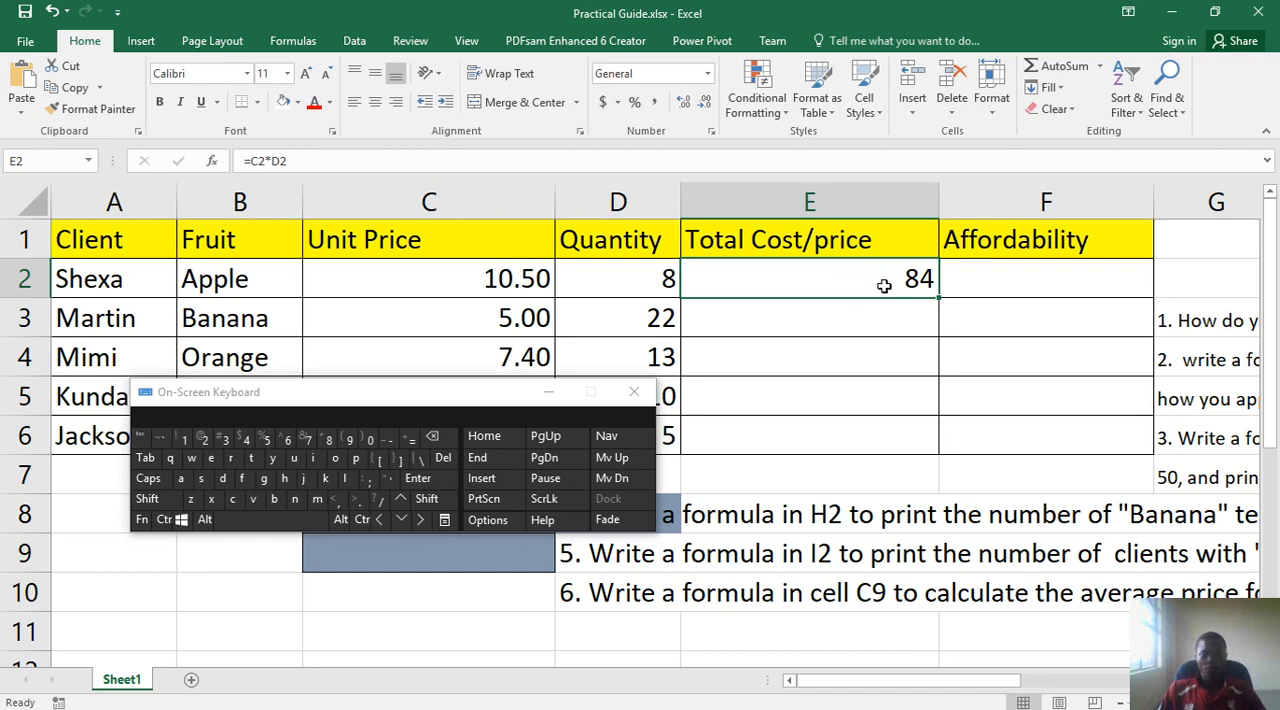
{"action": "left_click", "coordinate": [443, 457]}
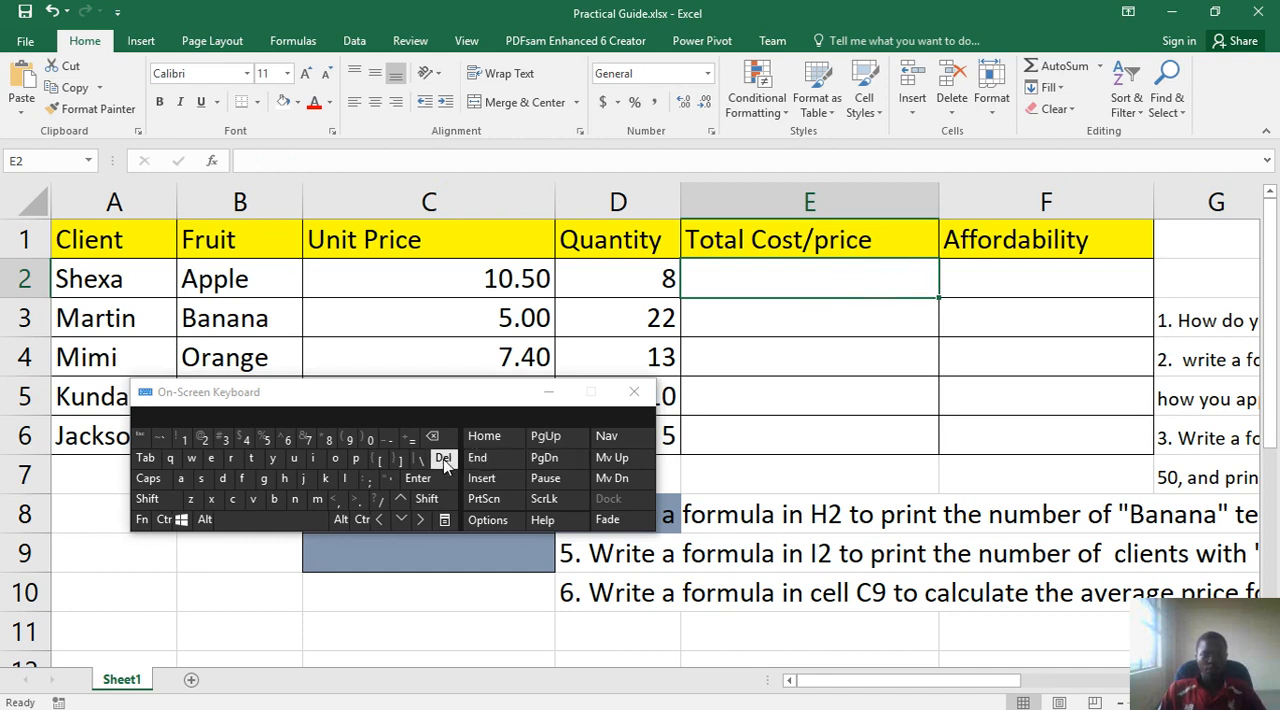
- Enter the formula =c4*d4 in cell E4 to multiply the third client's unit price by the quantity
{"action": "left_click", "coordinate": [741, 367]}
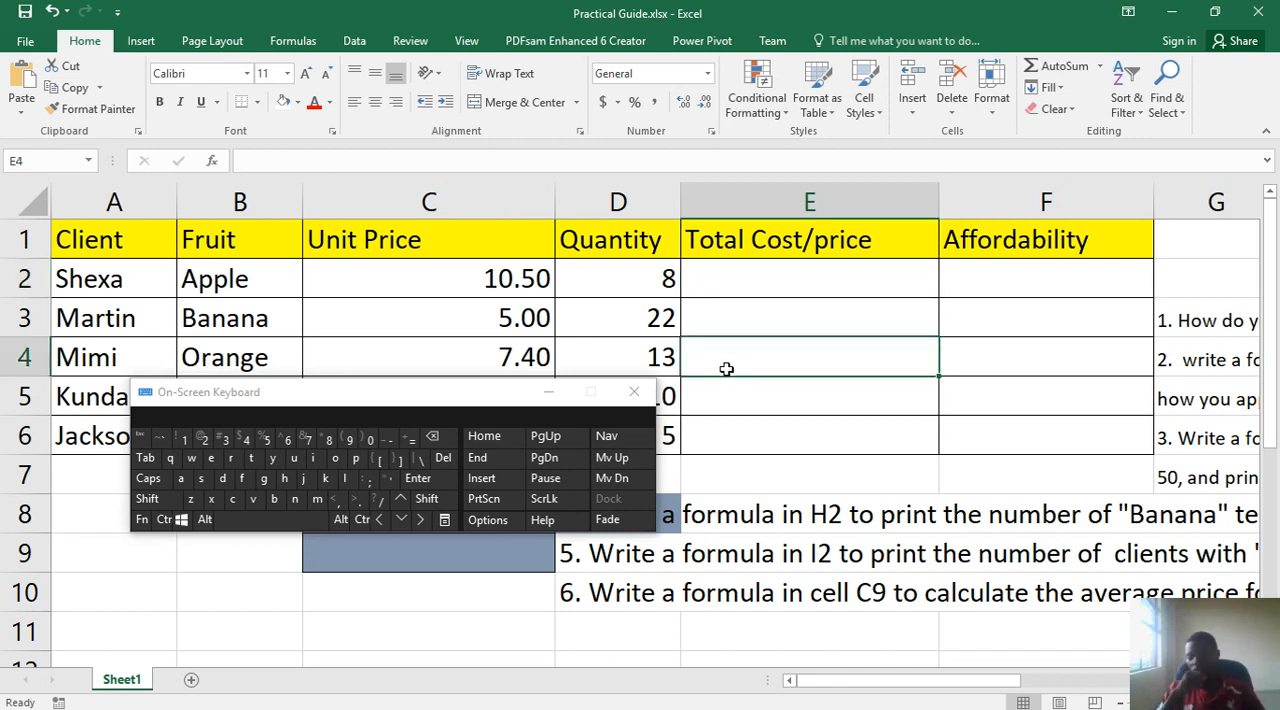
{"action": "left_click", "coordinate": [731, 290]}
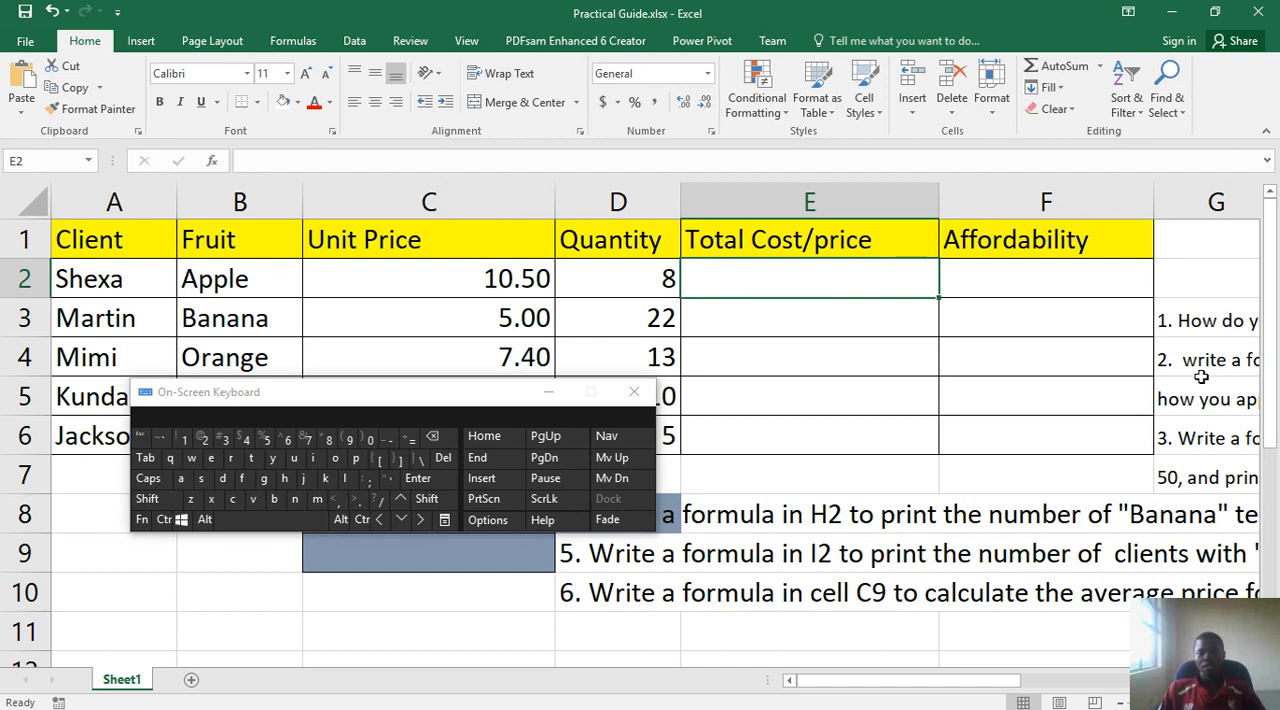
{"action": "left_click", "coordinate": [816, 366]}
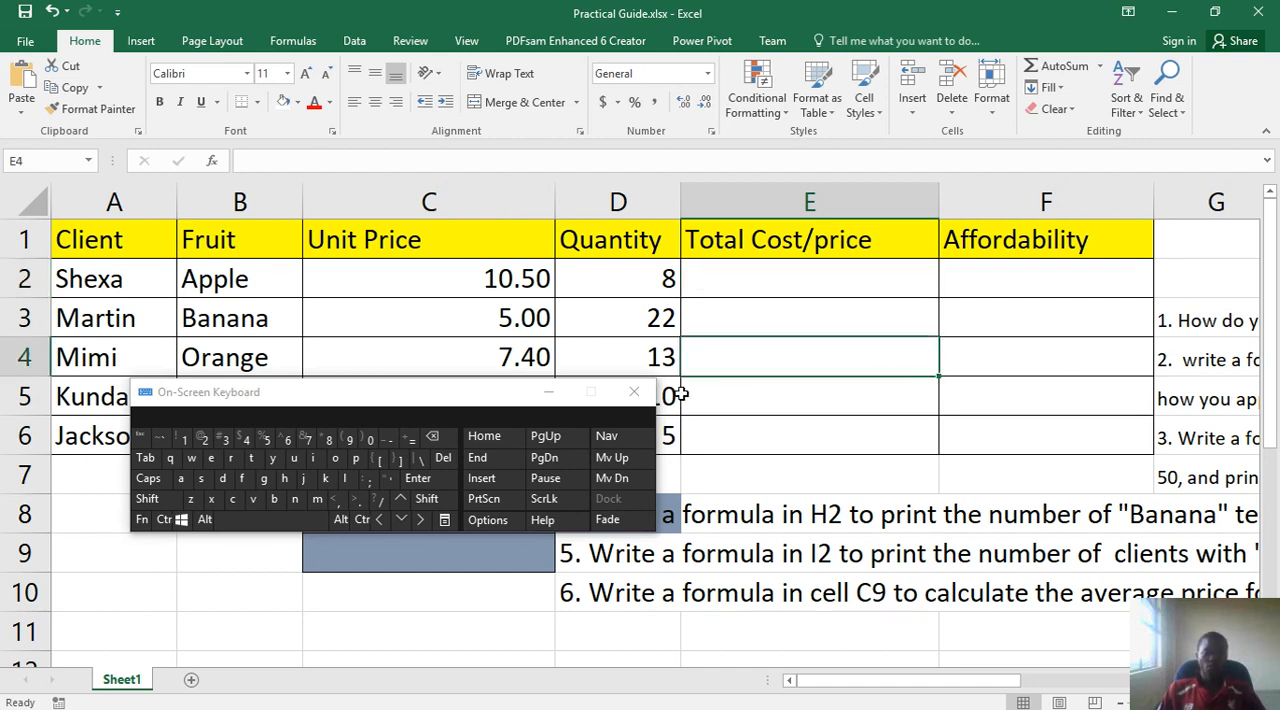
{"action": "left_click", "coordinate": [409, 442]}
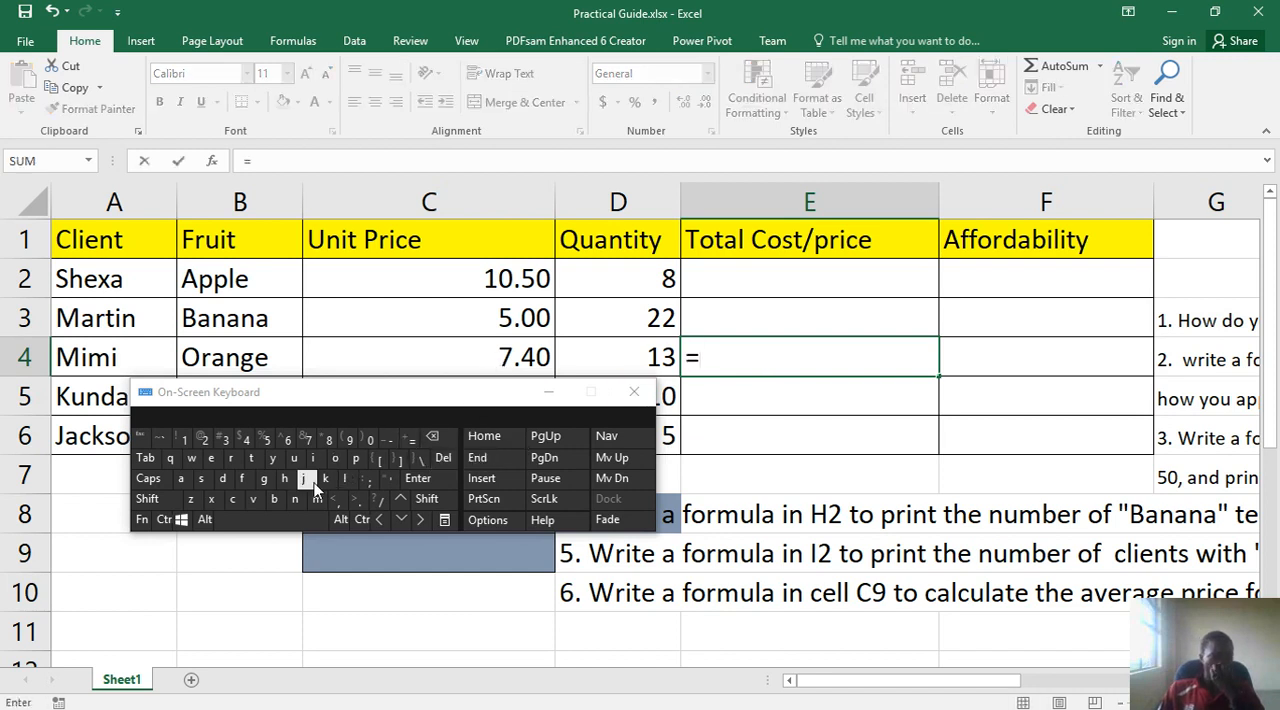
{"action": "left_click", "coordinate": [232, 499]}
{"action": "left_click", "coordinate": [248, 441]}
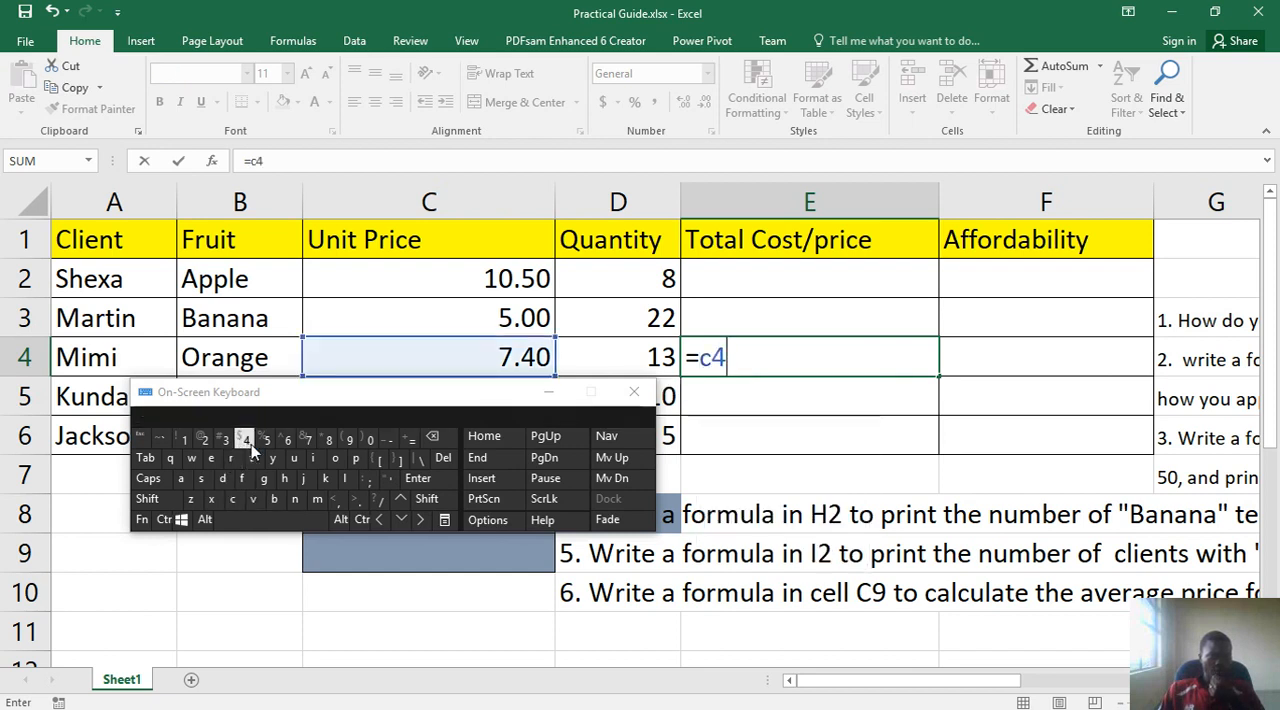
{"action": "left_click", "coordinate": [427, 498]}
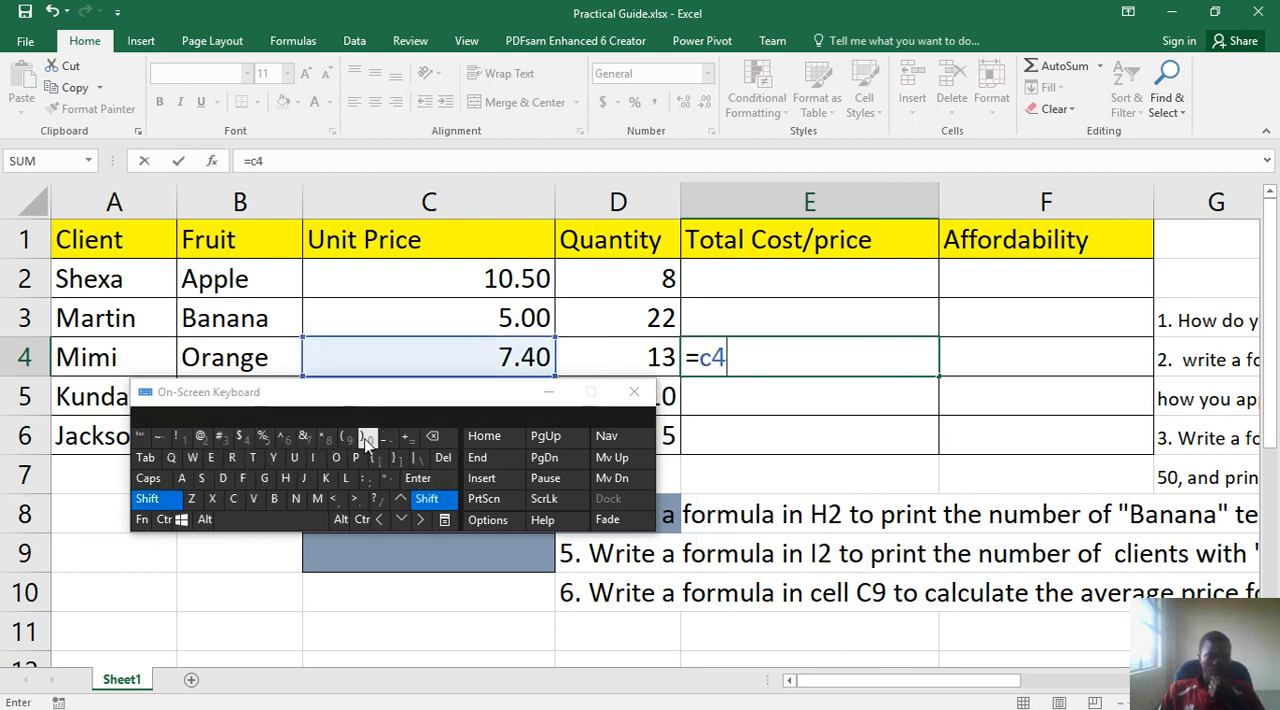
{"action": "left_click", "coordinate": [312, 441]}
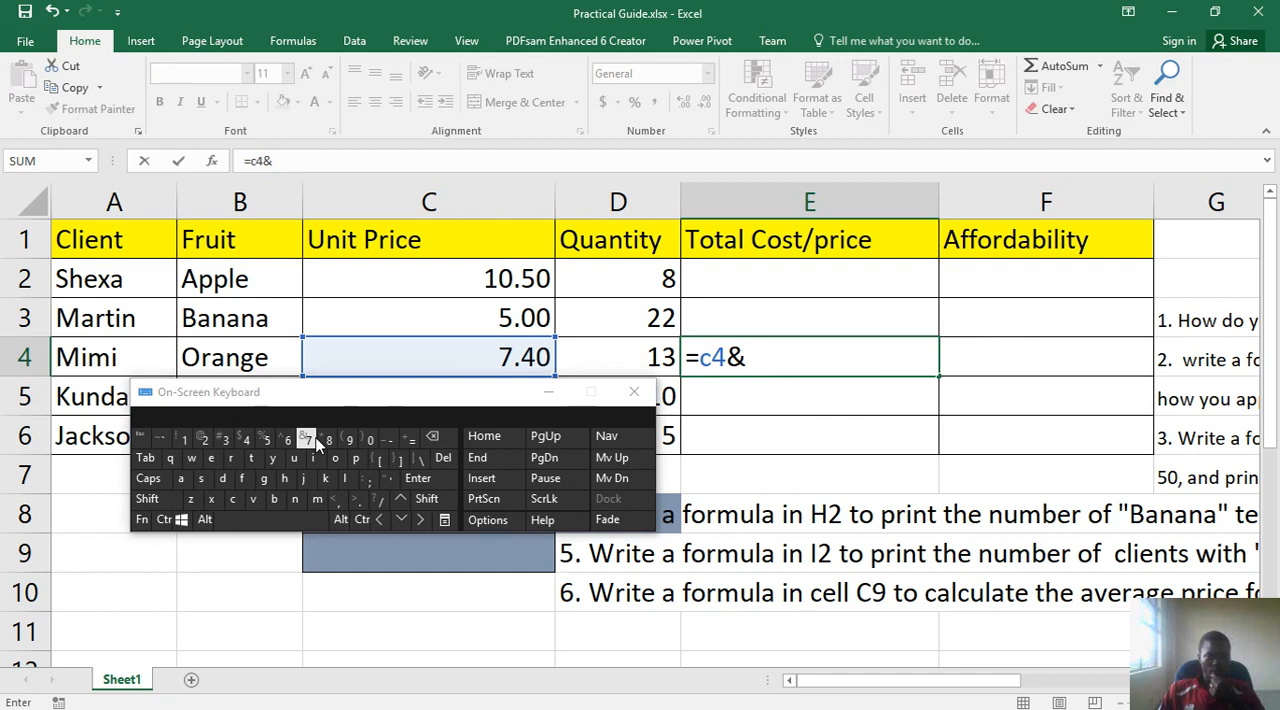
{"action": "left_click", "coordinate": [440, 437]}
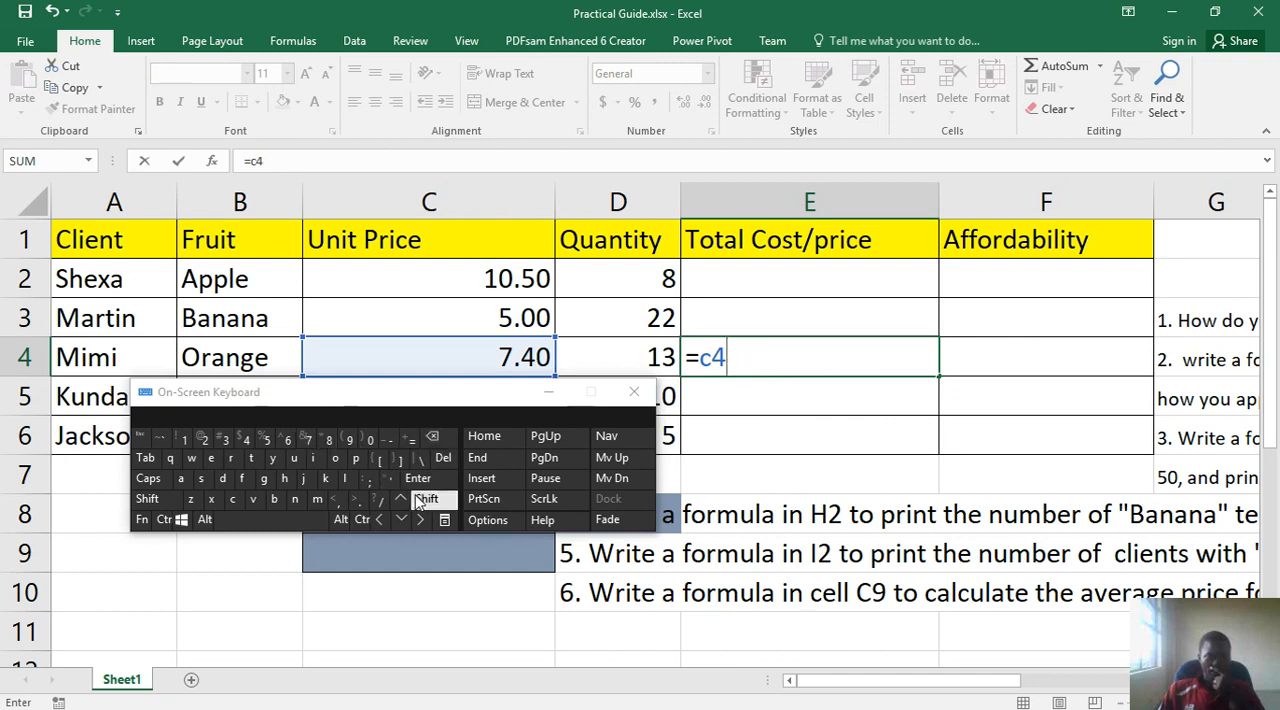
{"action": "left_click", "coordinate": [427, 498]}
{"action": "left_click", "coordinate": [323, 437]}
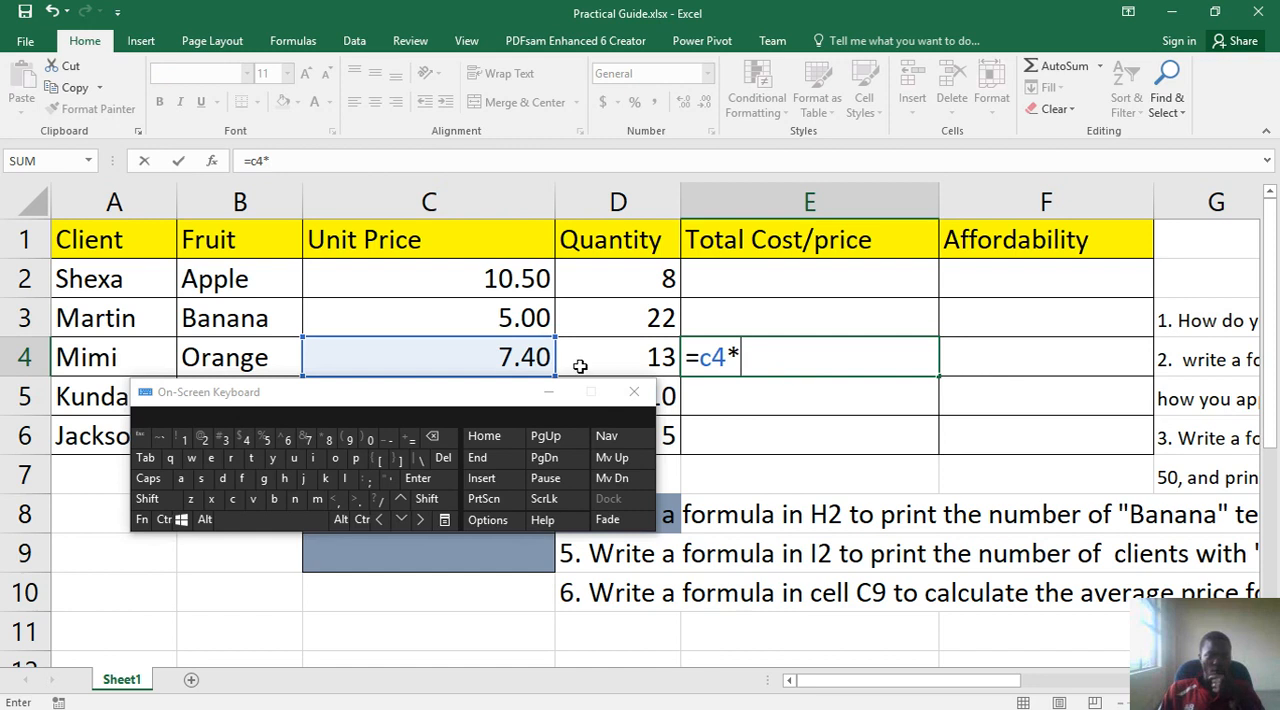
{"action": "left_click", "coordinate": [222, 478]}
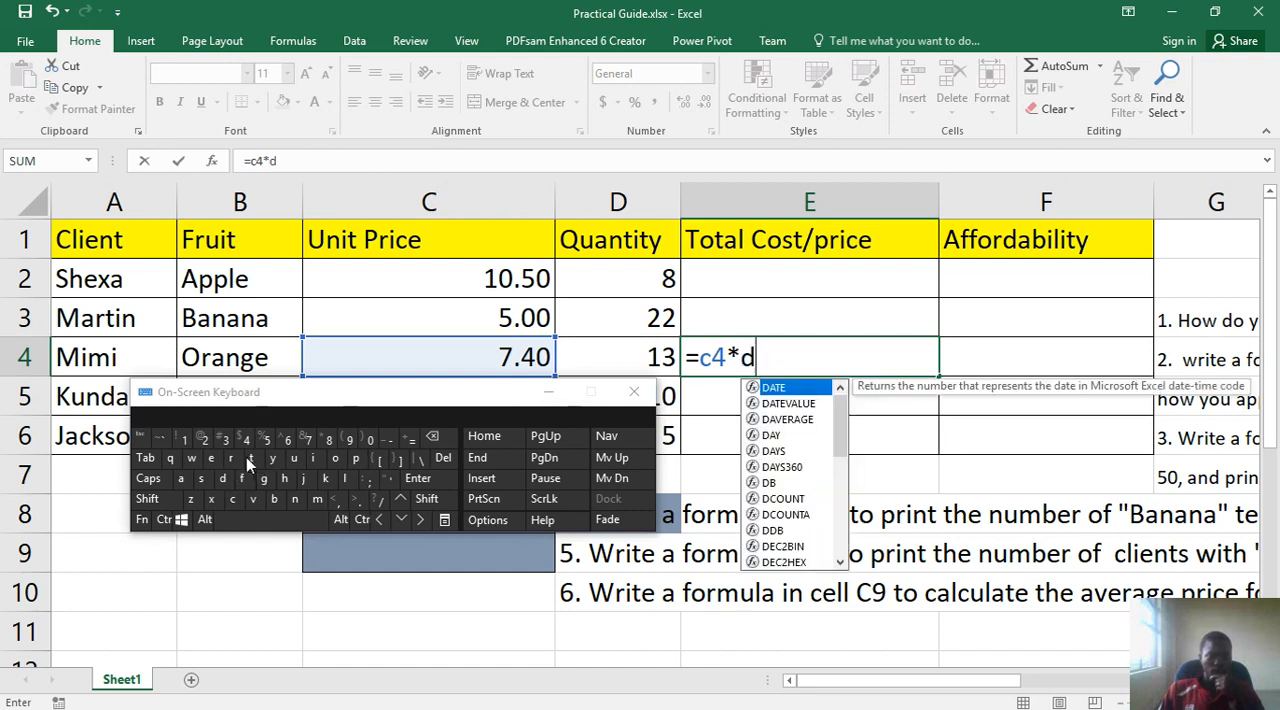
{"action": "left_click", "coordinate": [250, 445]}
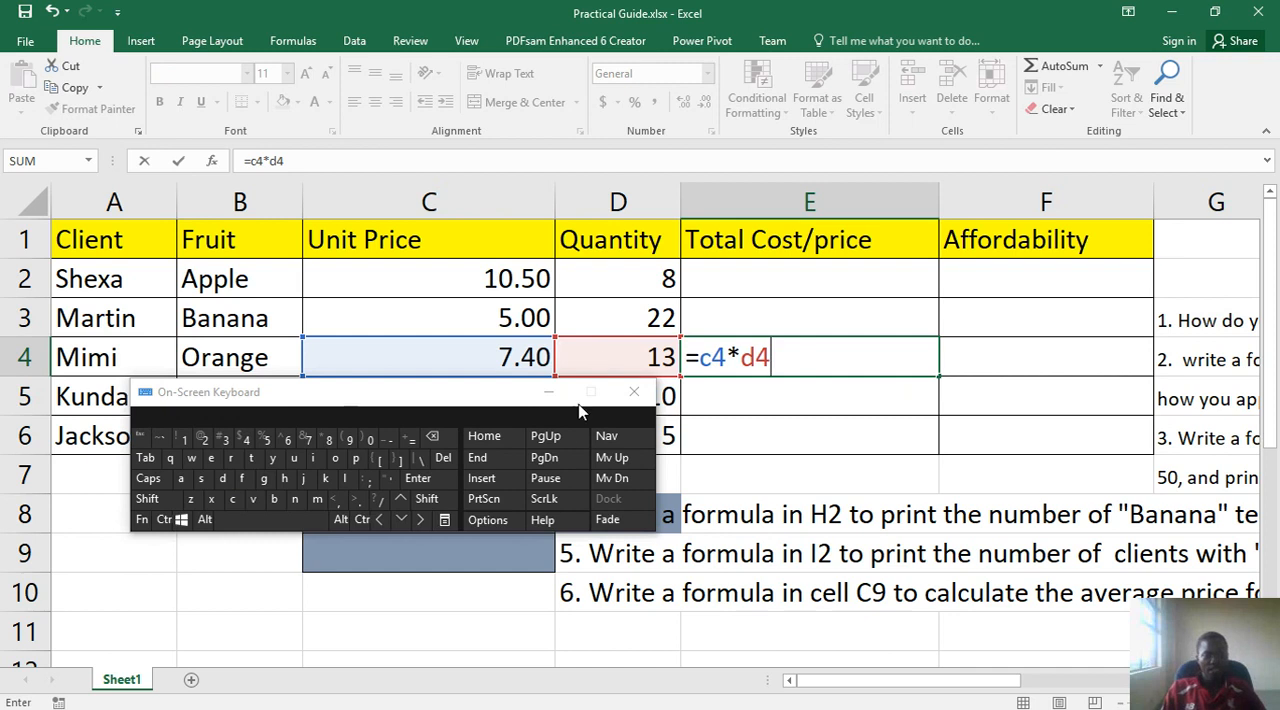
{"action": "left_click", "coordinate": [418, 478]}
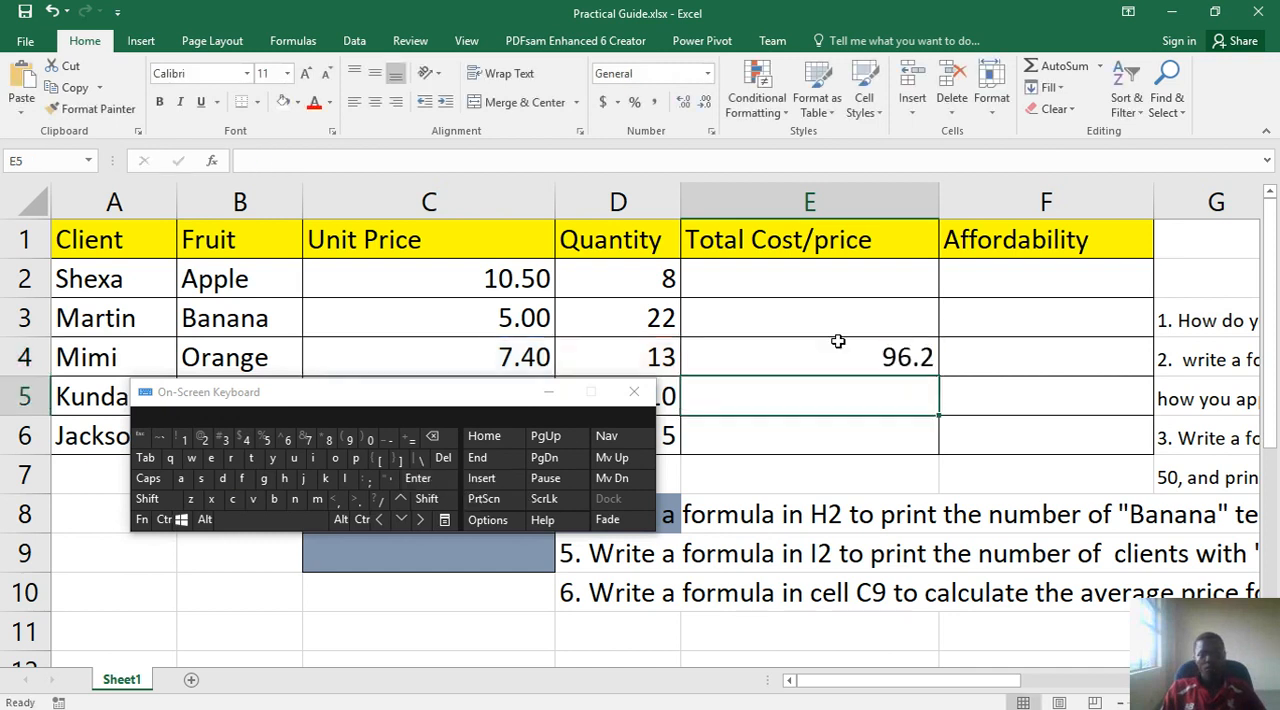
- Check the formula in E4, the Total Cost/price range E2:E6, and the unit price and quantity cells in row 4
{"action": "left_click", "coordinate": [897, 357]}
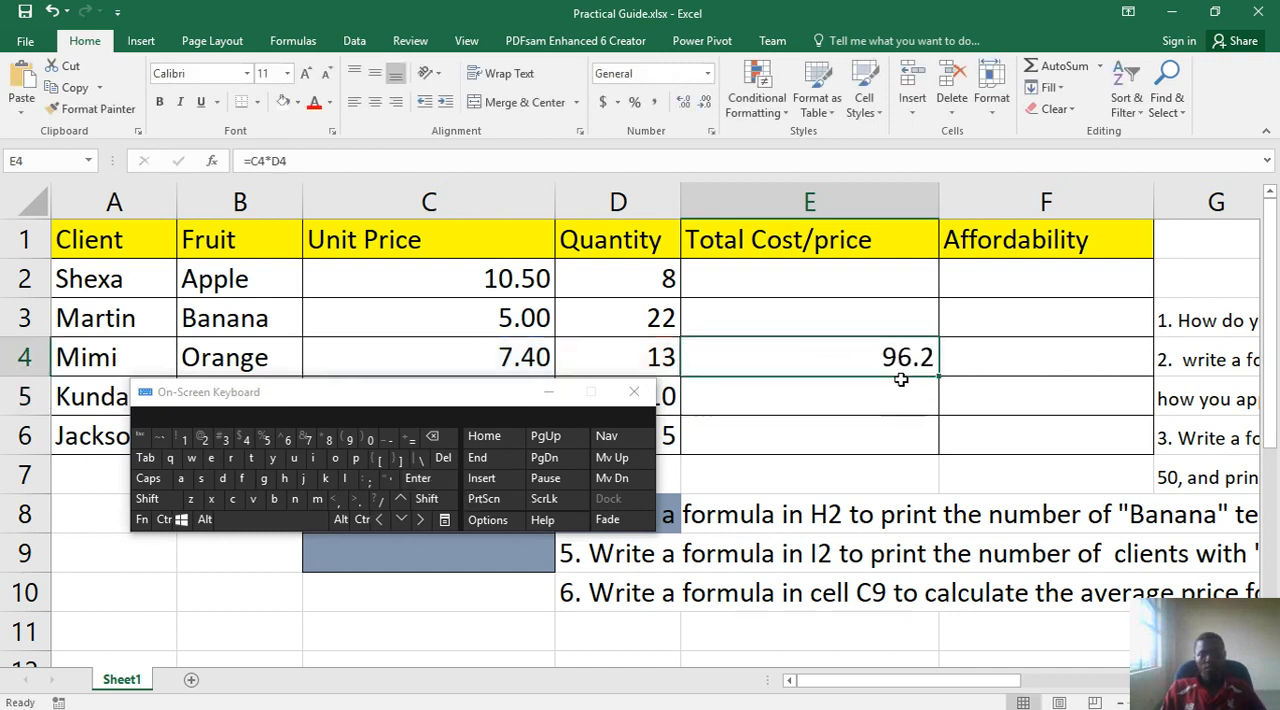
{"action": "left_click_drag", "start_coordinate": [872, 296], "coordinate": [879, 432]}
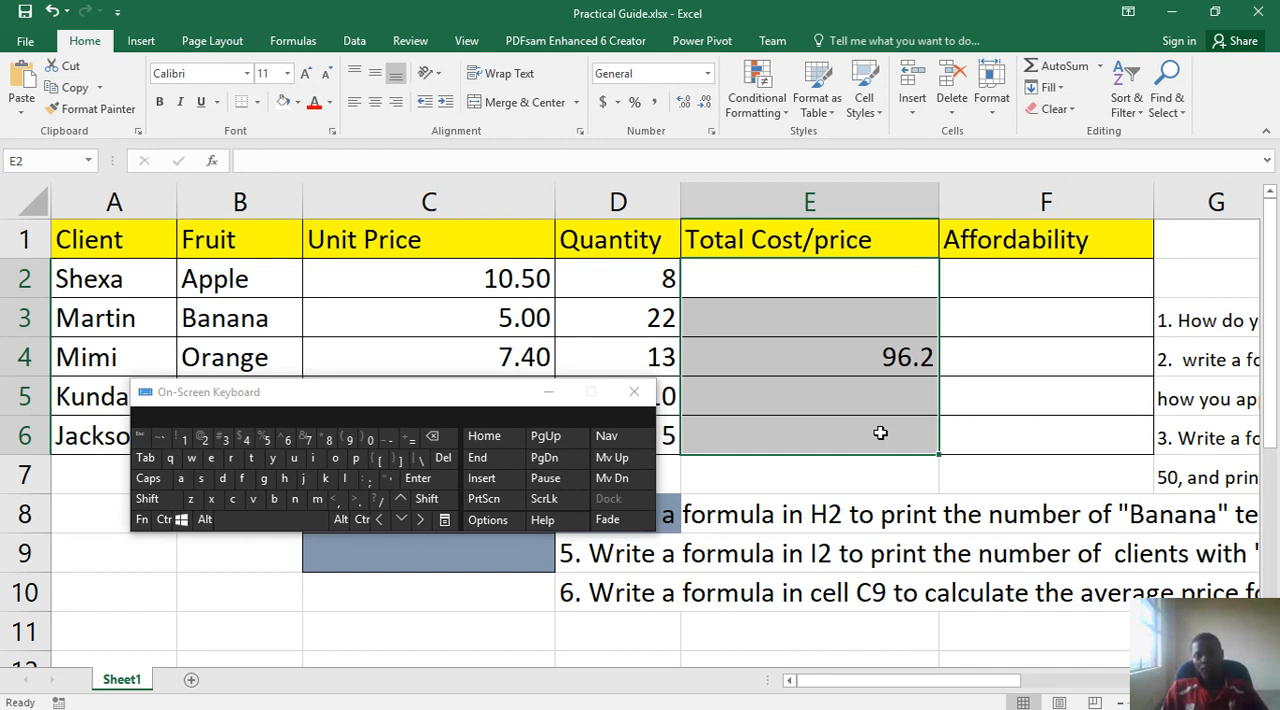
{"action": "left_click", "coordinate": [905, 357]}
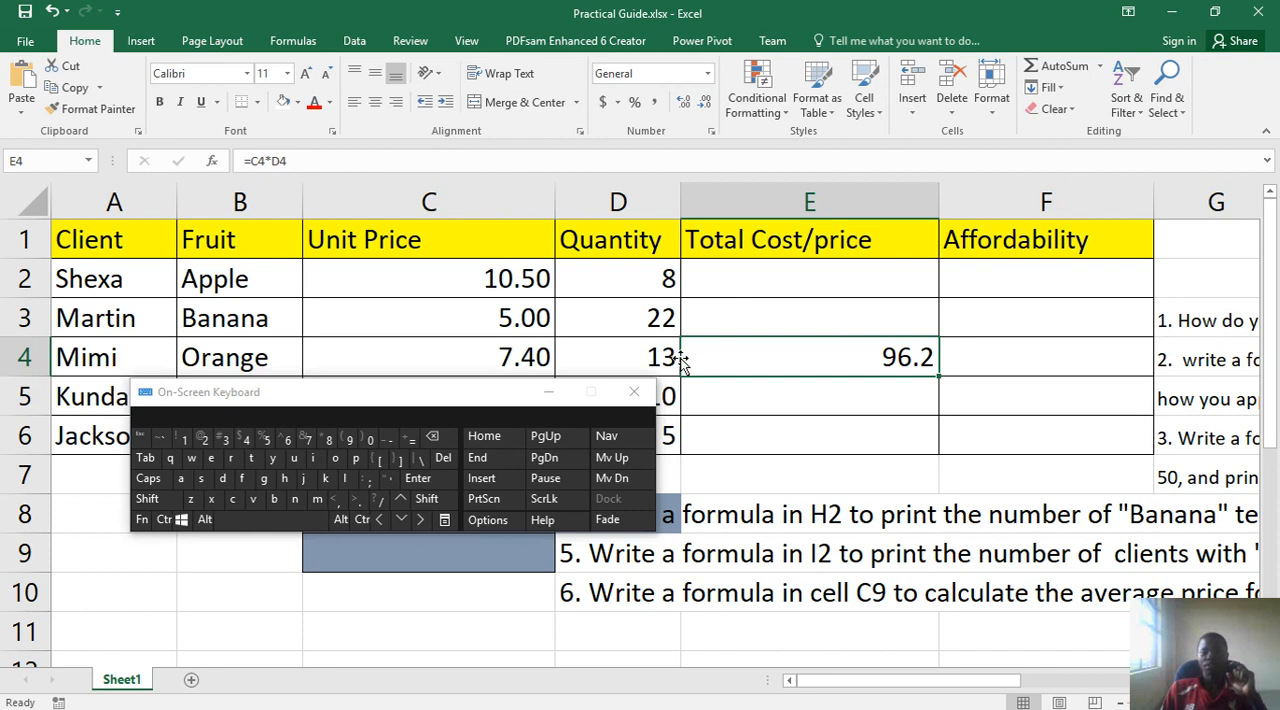
{"action": "left_click", "coordinate": [529, 366]}
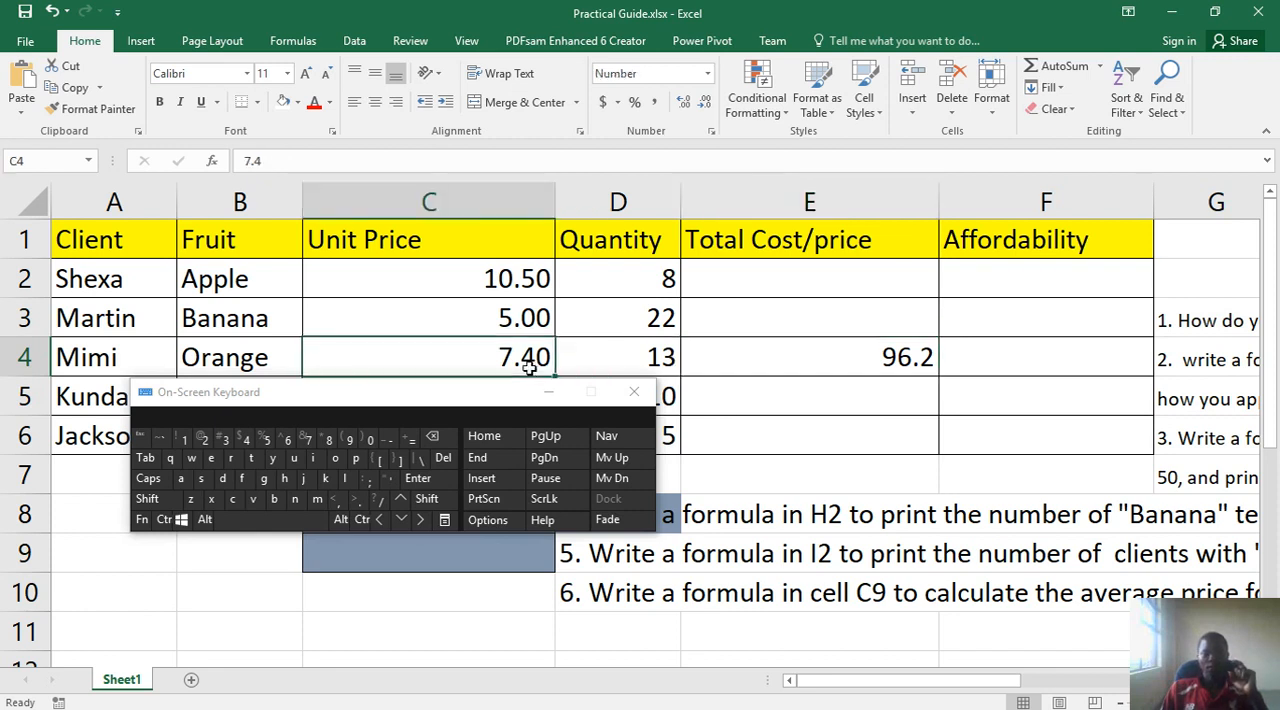
{"action": "left_click", "coordinate": [626, 360]}
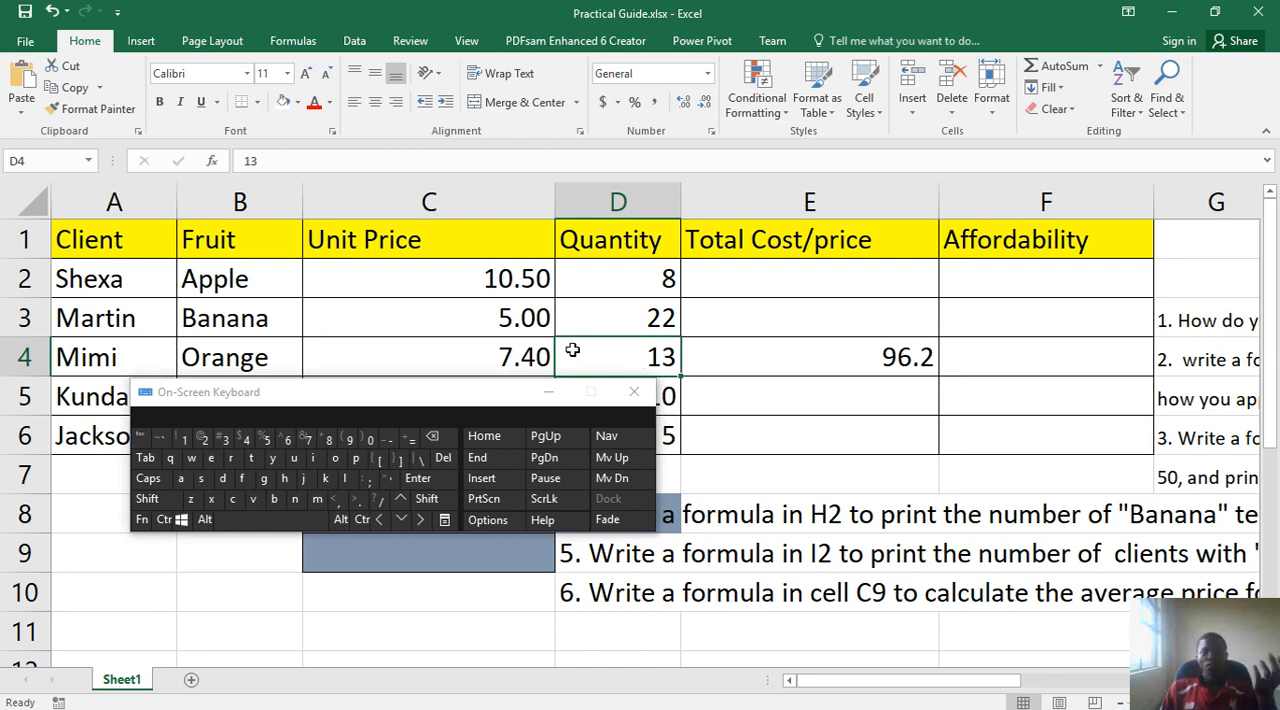
- Set the unit price in C4 to 9 and check the total cost in E4
{"action": "left_click", "coordinate": [505, 357]}
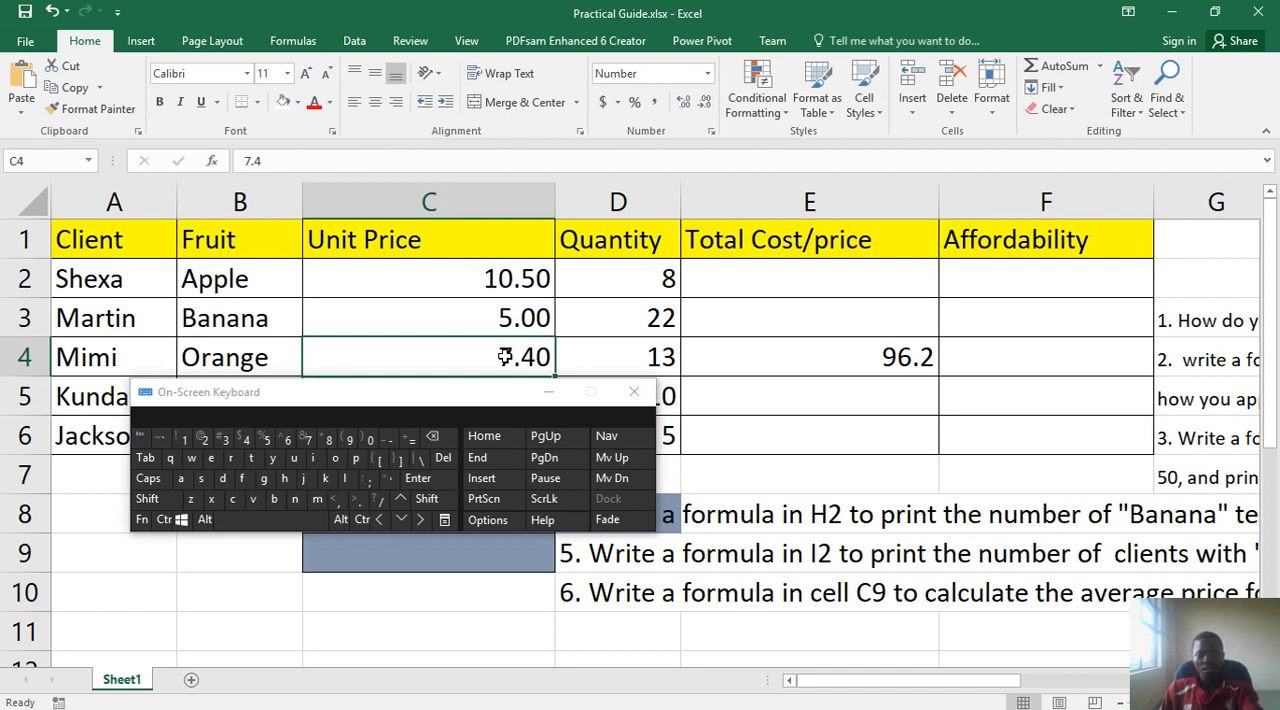
{"action": "type", "text": "9"}
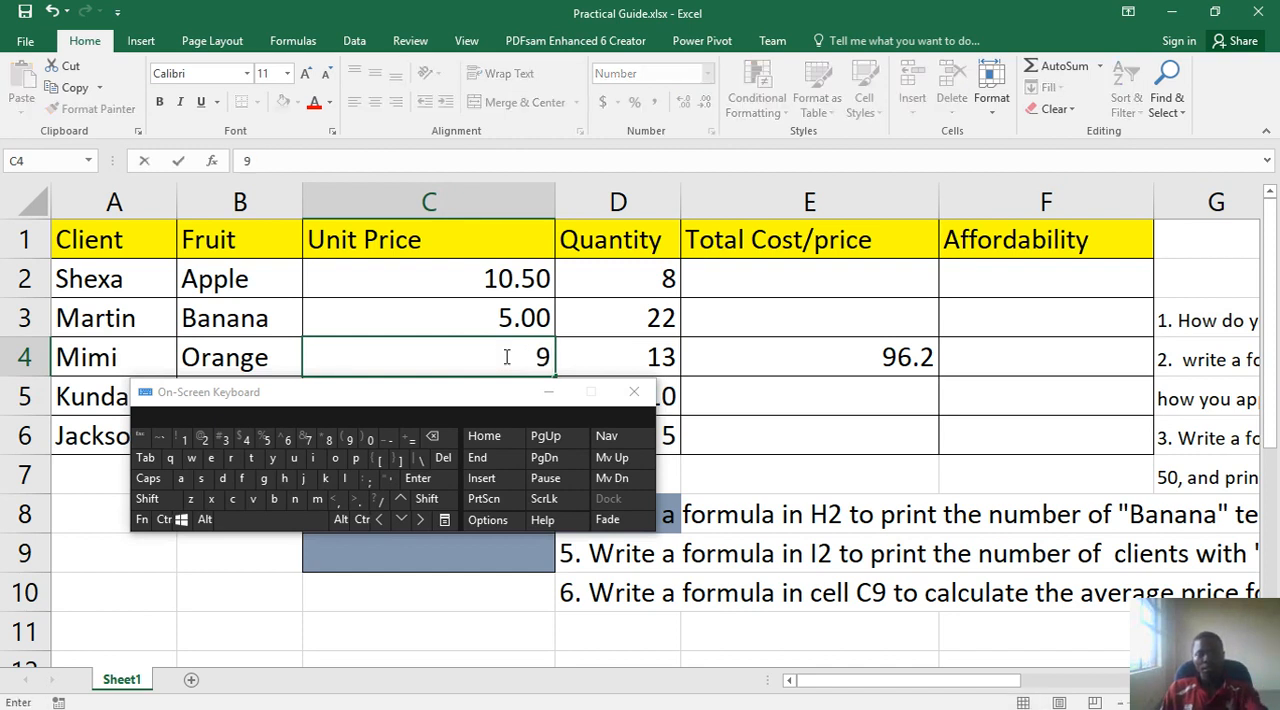
{"action": "key", "text": "Return"}
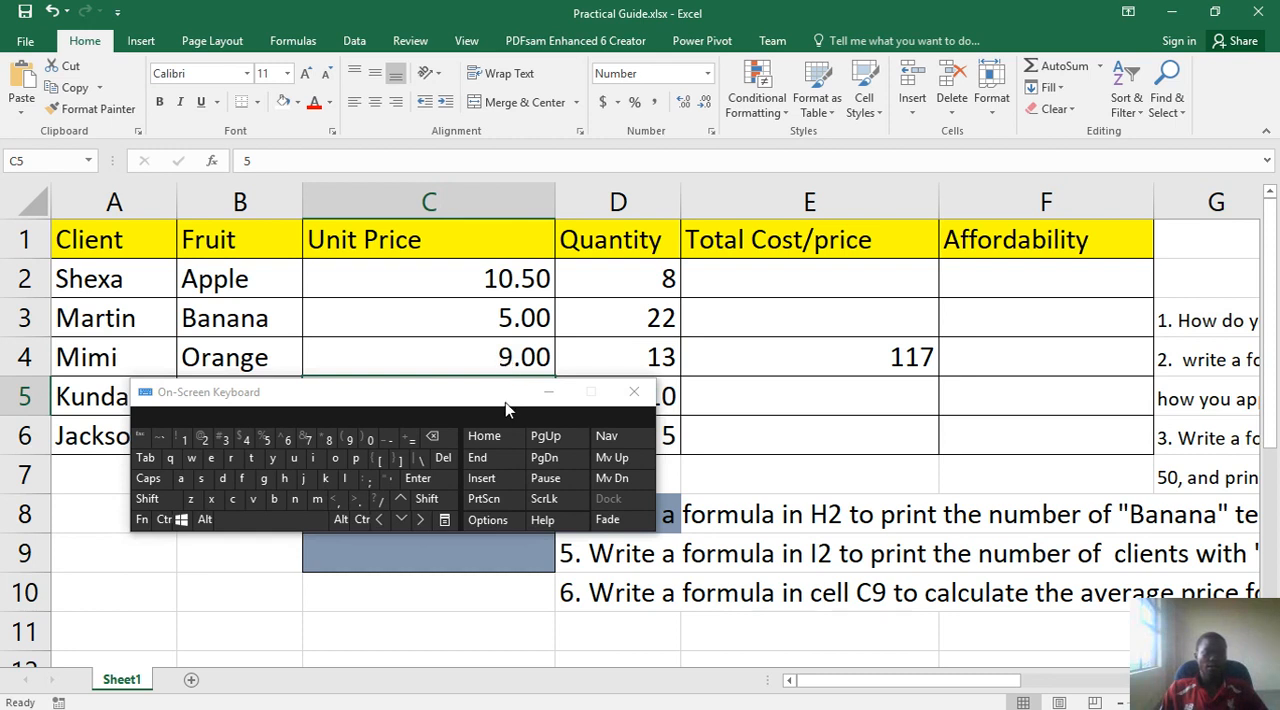
{"action": "left_click", "coordinate": [927, 358]}
- Fill the total cost formula from E4 down to E6, and move the On-Screen Keyboard below the client rows
{"action": "left_click_drag", "start_coordinate": [860, 692], "coordinate": [995, 640]}
{"action": "left_click_drag", "start_coordinate": [462, 393], "coordinate": [360, 400]}
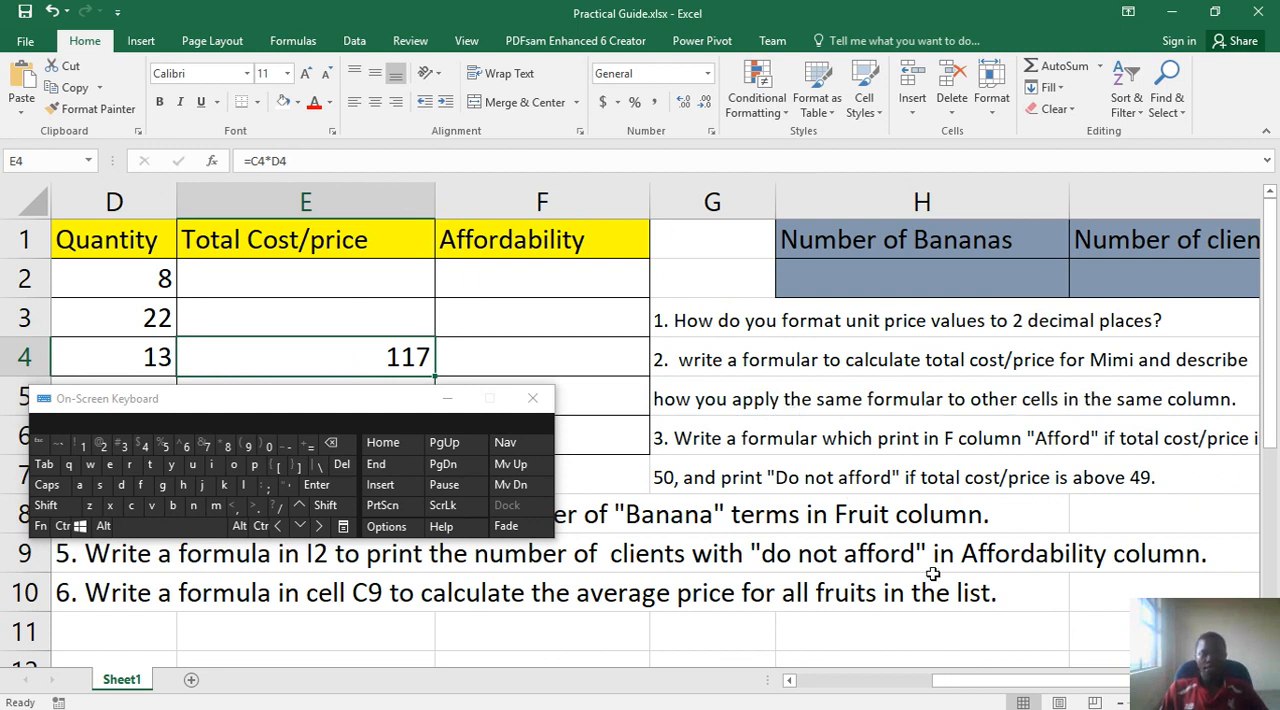
{"action": "left_click_drag", "start_coordinate": [981, 691], "coordinate": [818, 684]}
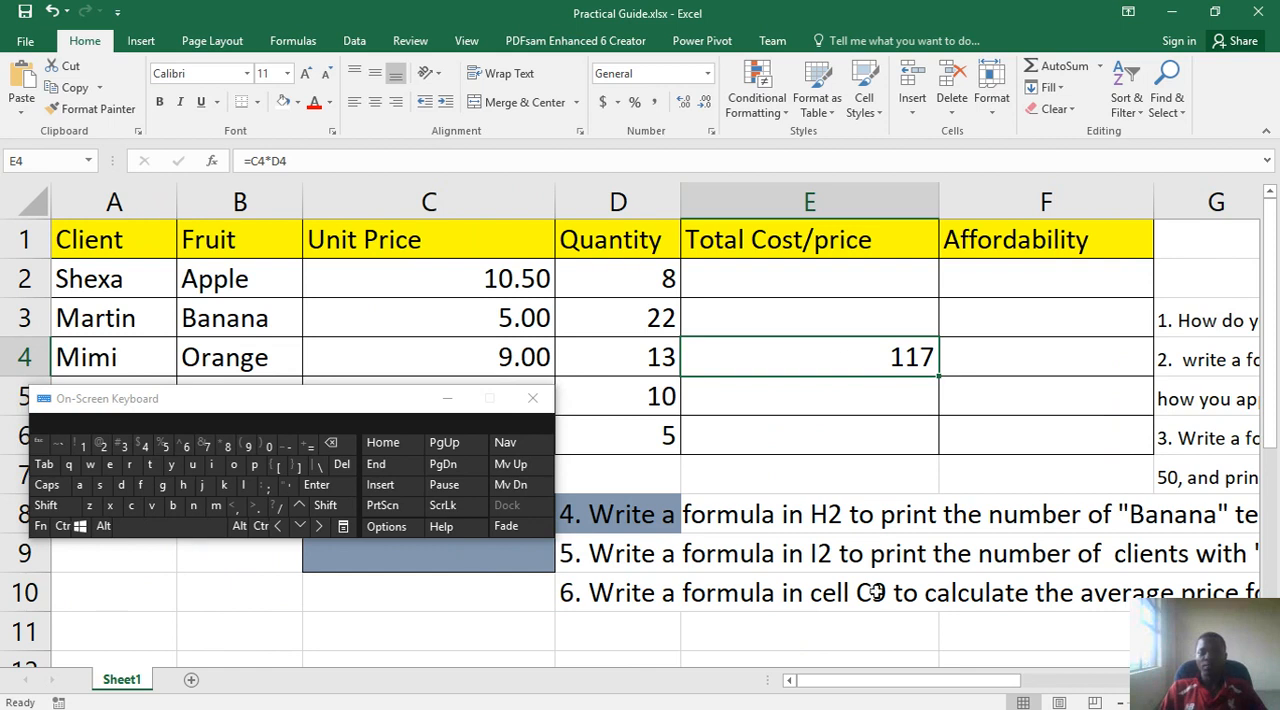
{"action": "mouse_move", "coordinate": [880, 706]}
{"action": "left_click_drag", "start_coordinate": [940, 376], "coordinate": [933, 448]}
{"action": "left_click_drag", "start_coordinate": [360, 407], "coordinate": [340, 489]}
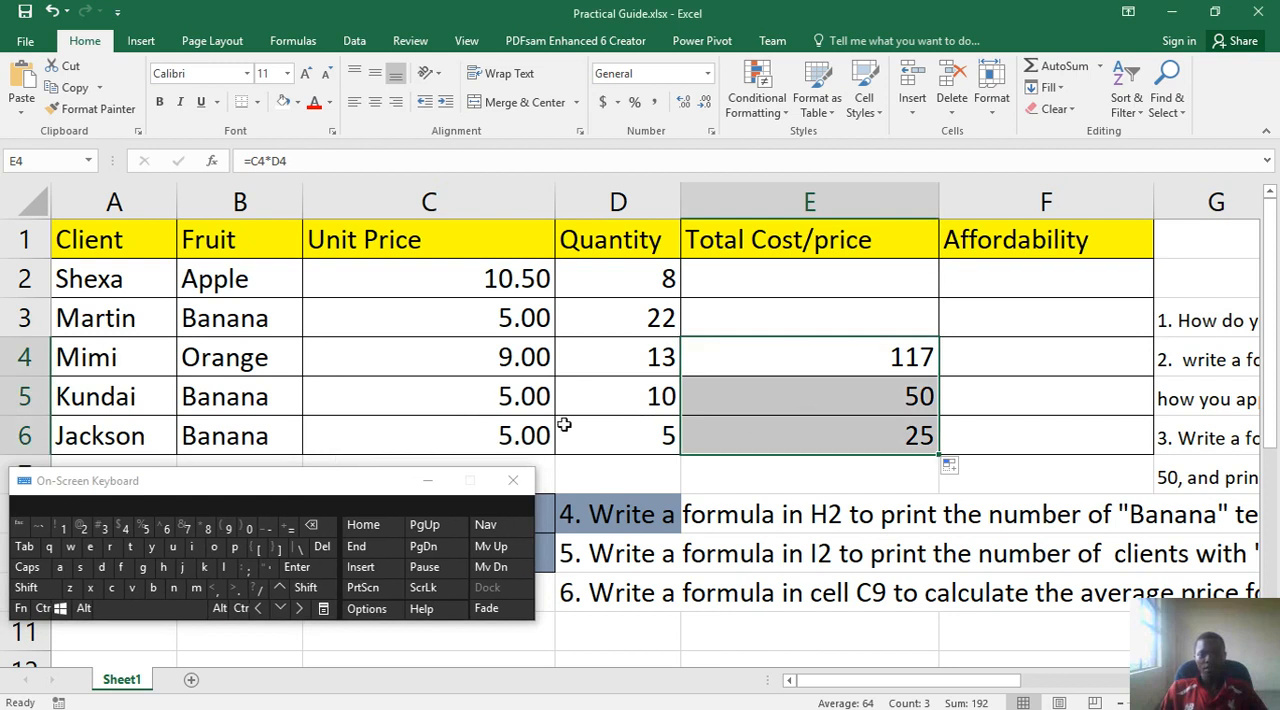
- Fill the total cost formula from E4 up to E2 for the first two clients
{"action": "left_click", "coordinate": [884, 433]}
{"action": "left_click", "coordinate": [910, 370]}
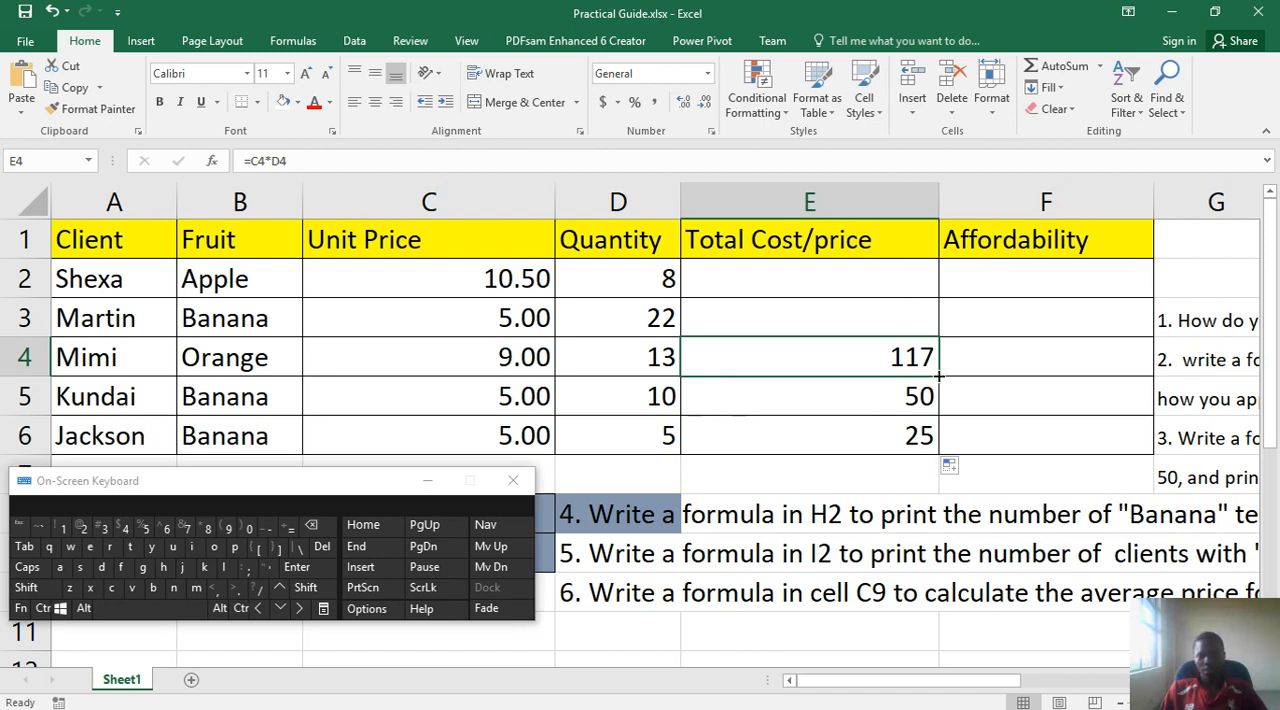
{"action": "left_click_drag", "start_coordinate": [939, 376], "coordinate": [924, 270]}
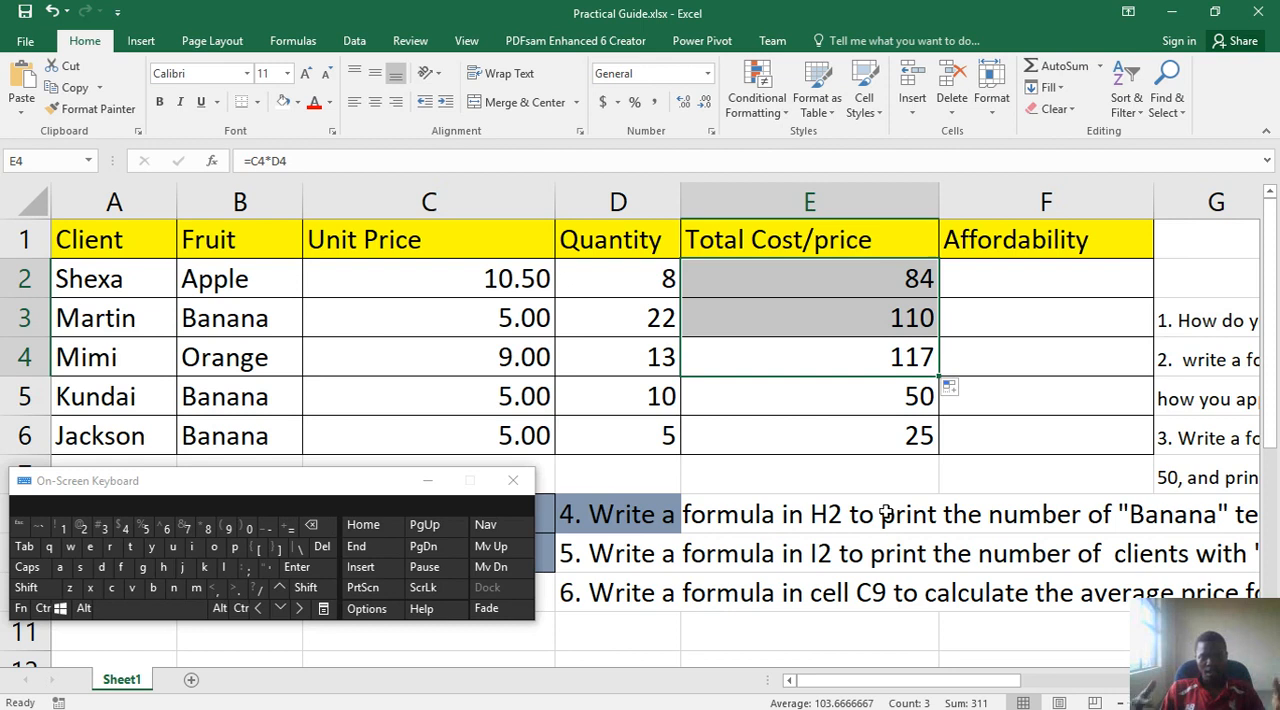
- Examine question 3 on the "Afford" / "Do not afford" formula, and return to the start of the client table
{"action": "left_click_drag", "start_coordinate": [918, 680], "coordinate": [1102, 650]}
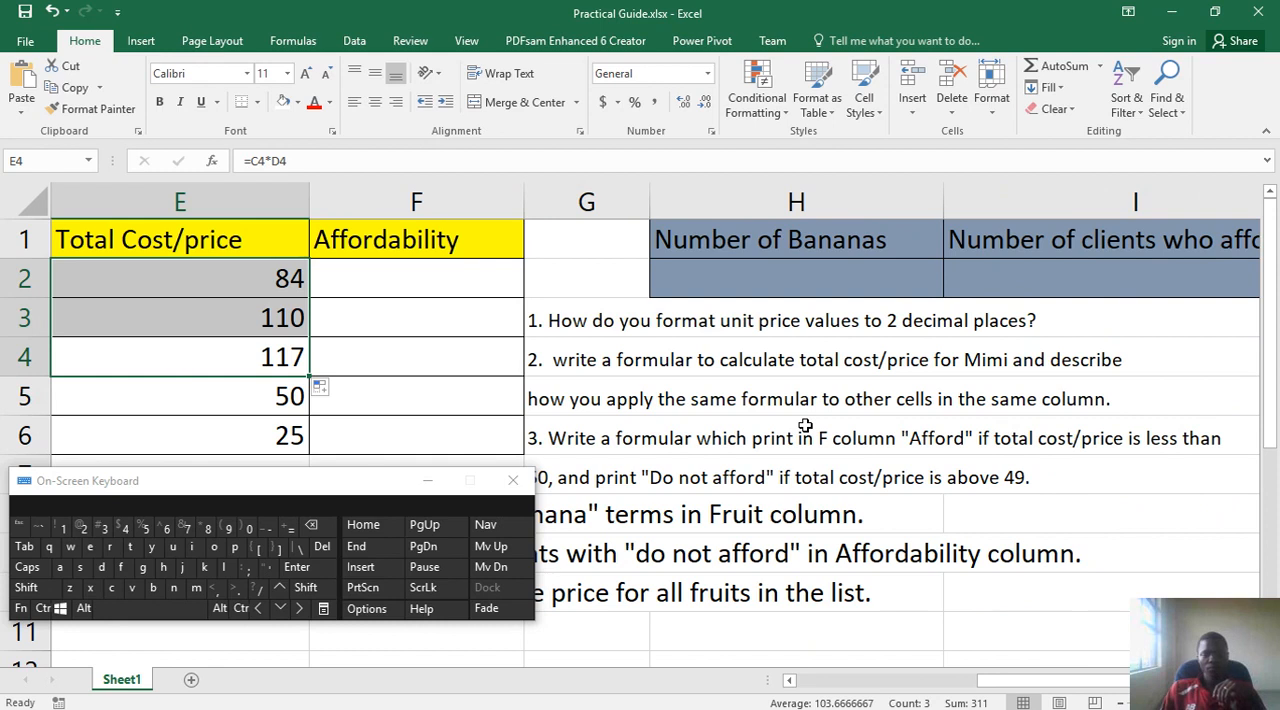
{"action": "scroll", "coordinate": [765, 505], "scroll_direction": "down", "scroll_amount": 1}
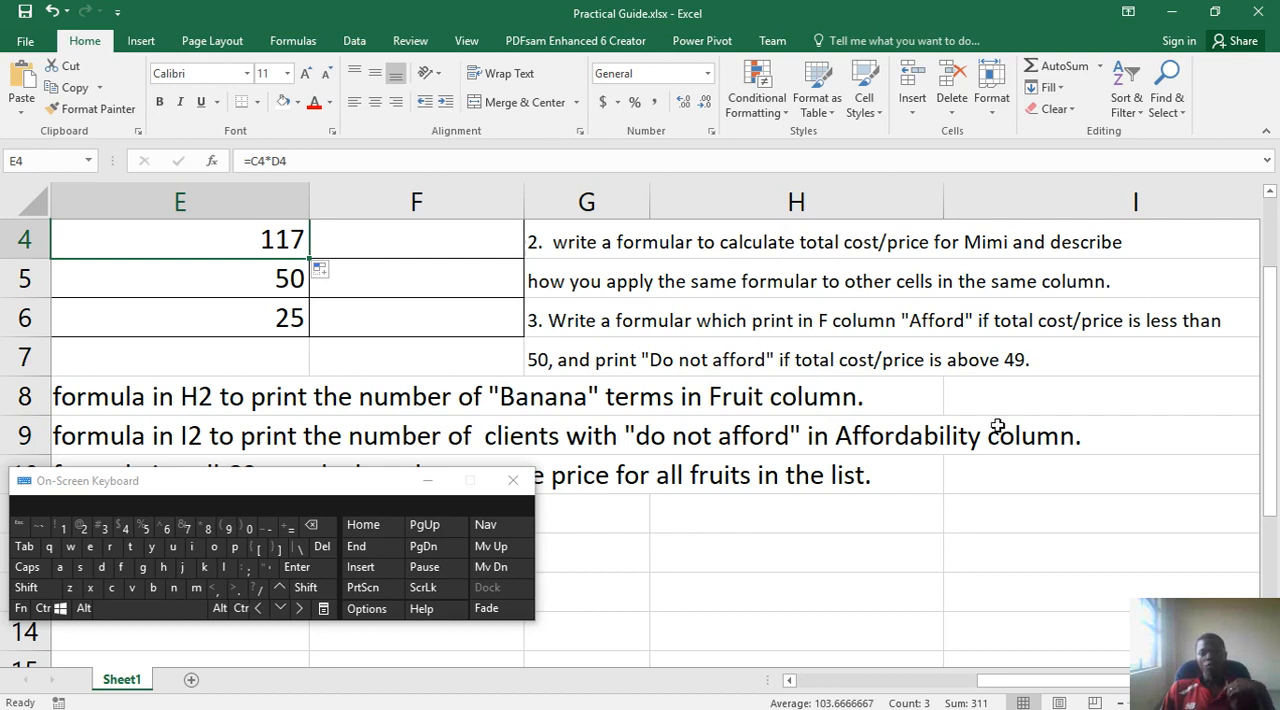
{"action": "scroll", "coordinate": [977, 435], "scroll_direction": "up", "scroll_amount": 1}
{"action": "scroll", "coordinate": [967, 432], "scroll_direction": "down", "scroll_amount": 1}
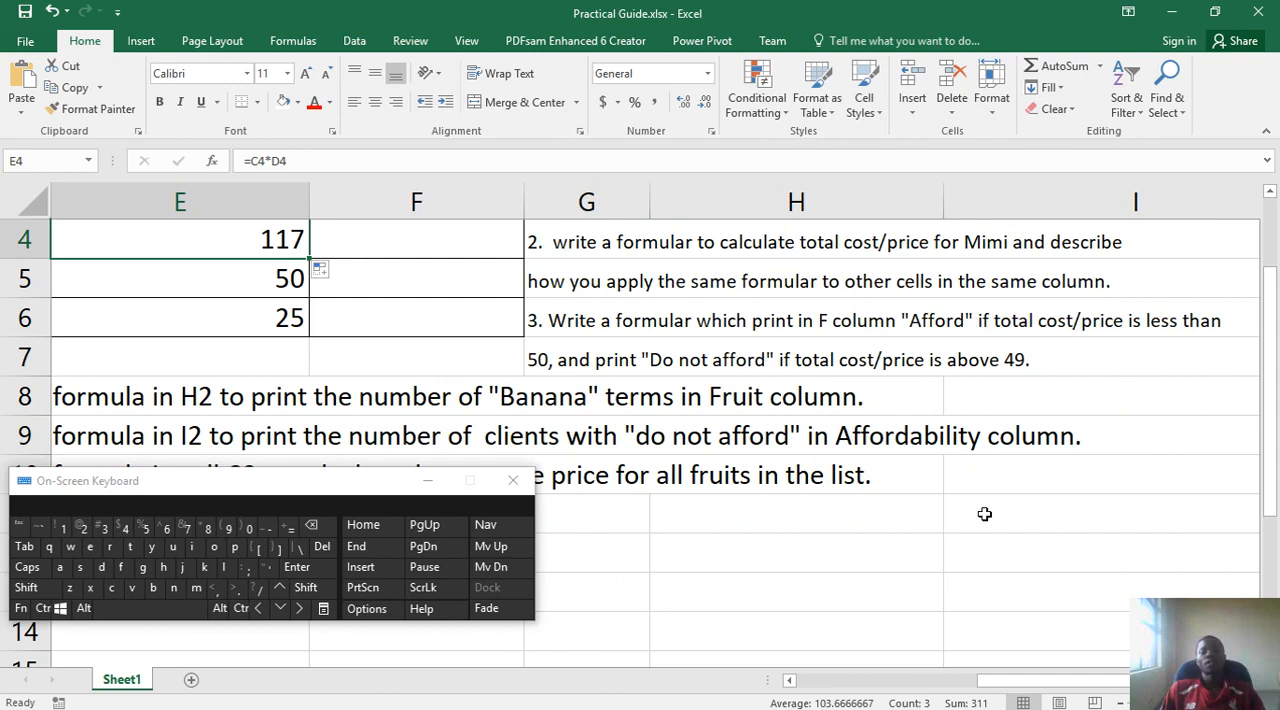
{"action": "left_click_drag", "start_coordinate": [1004, 686], "coordinate": [814, 684]}
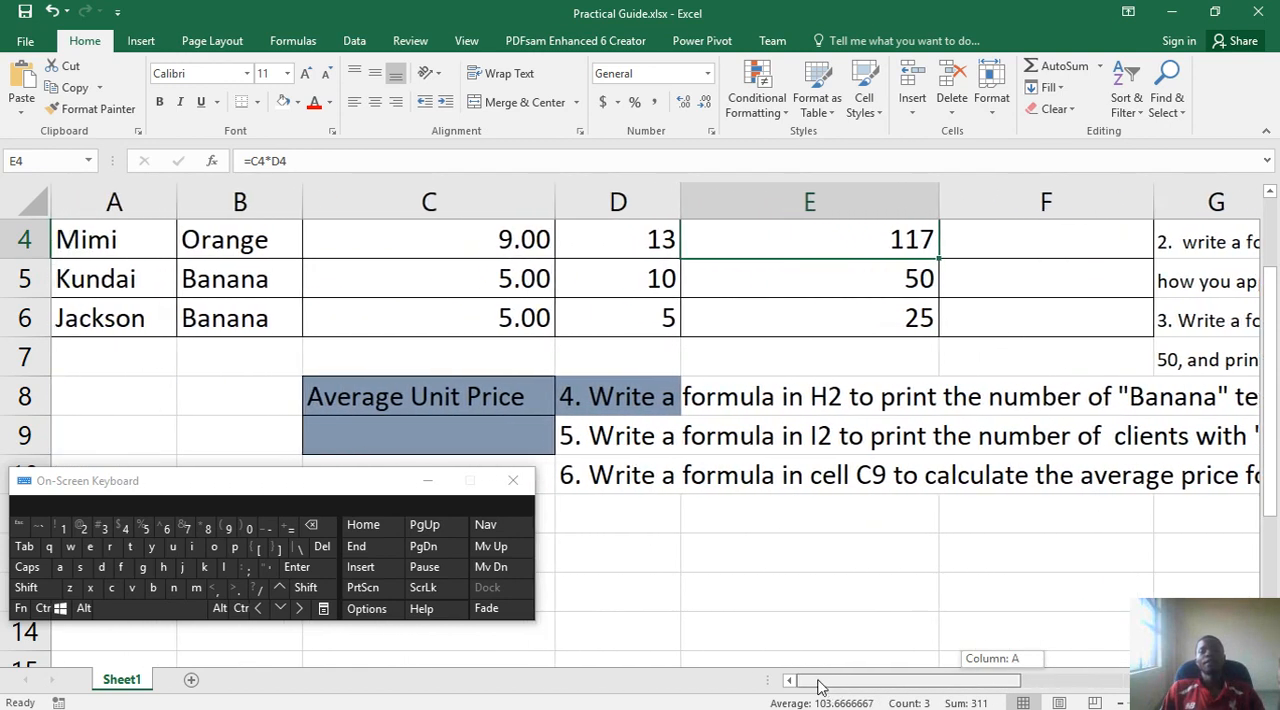
{"action": "scroll", "coordinate": [842, 500], "scroll_direction": "up", "scroll_amount": 1}
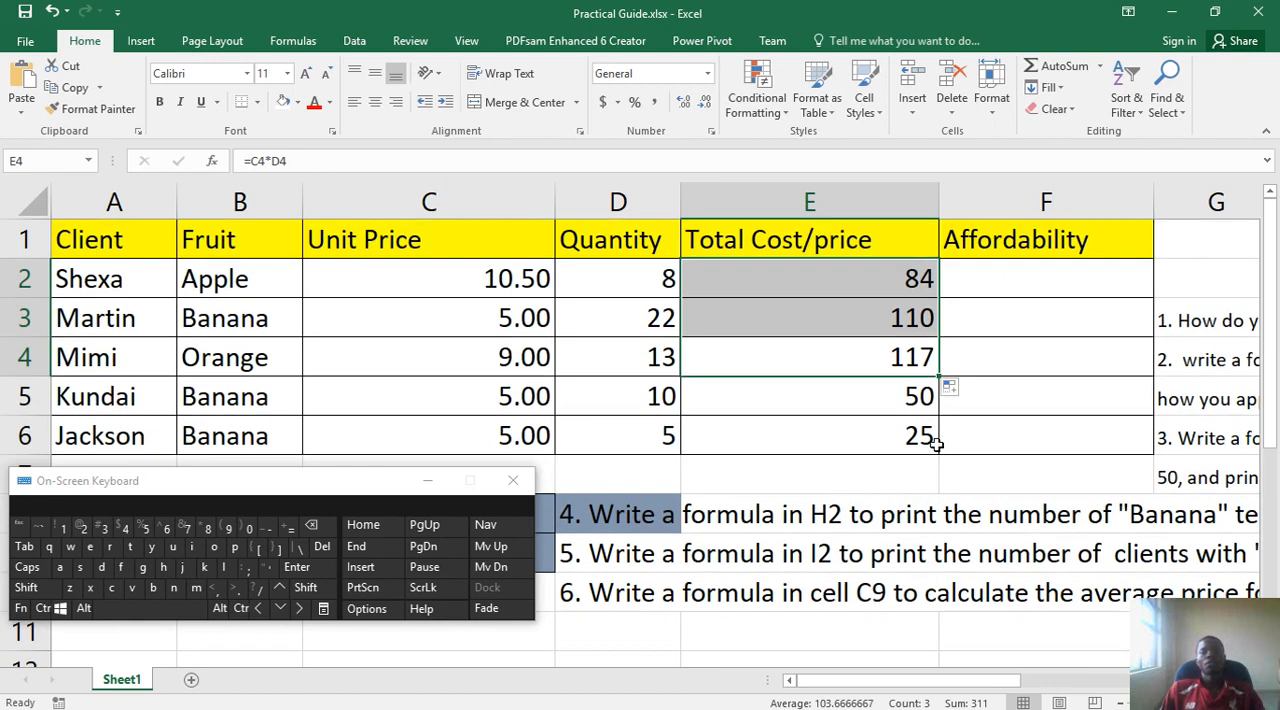
- Start an IF formula in F2, up to its opening parenthesis, and minimize the phone's file window that pops up
{"action": "left_click", "coordinate": [1044, 286]}
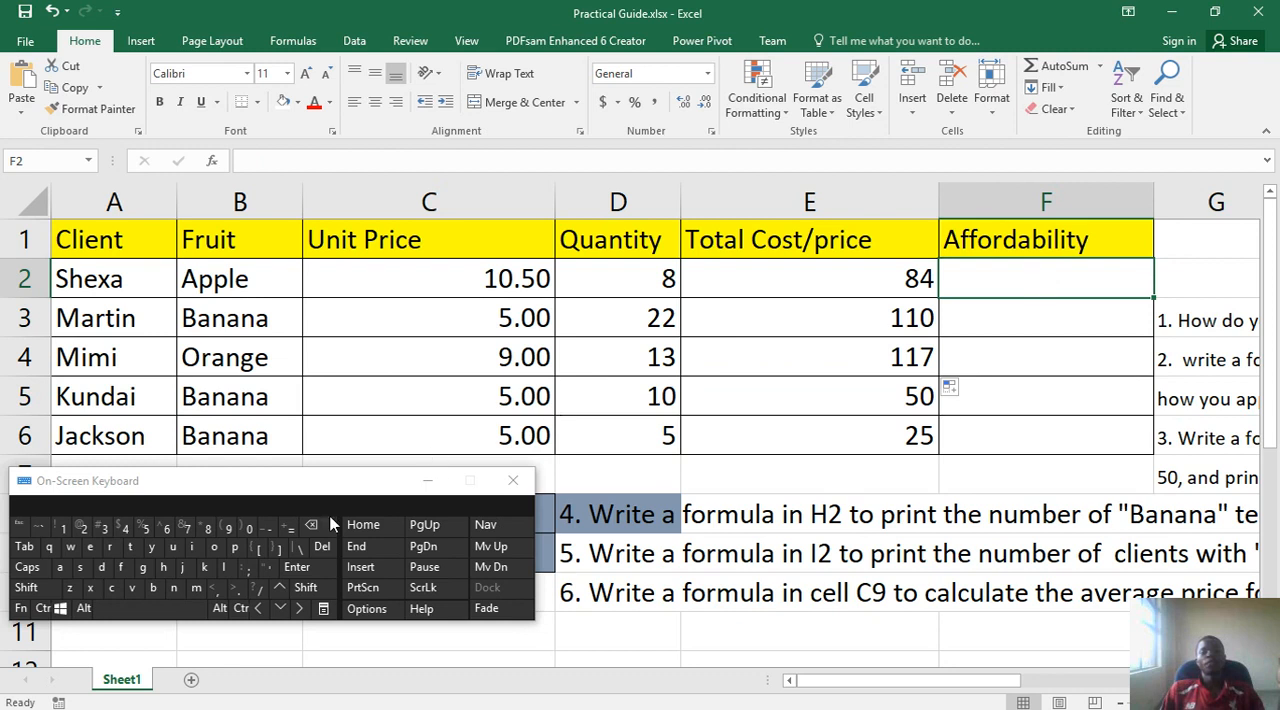
{"action": "left_click", "coordinate": [290, 532]}
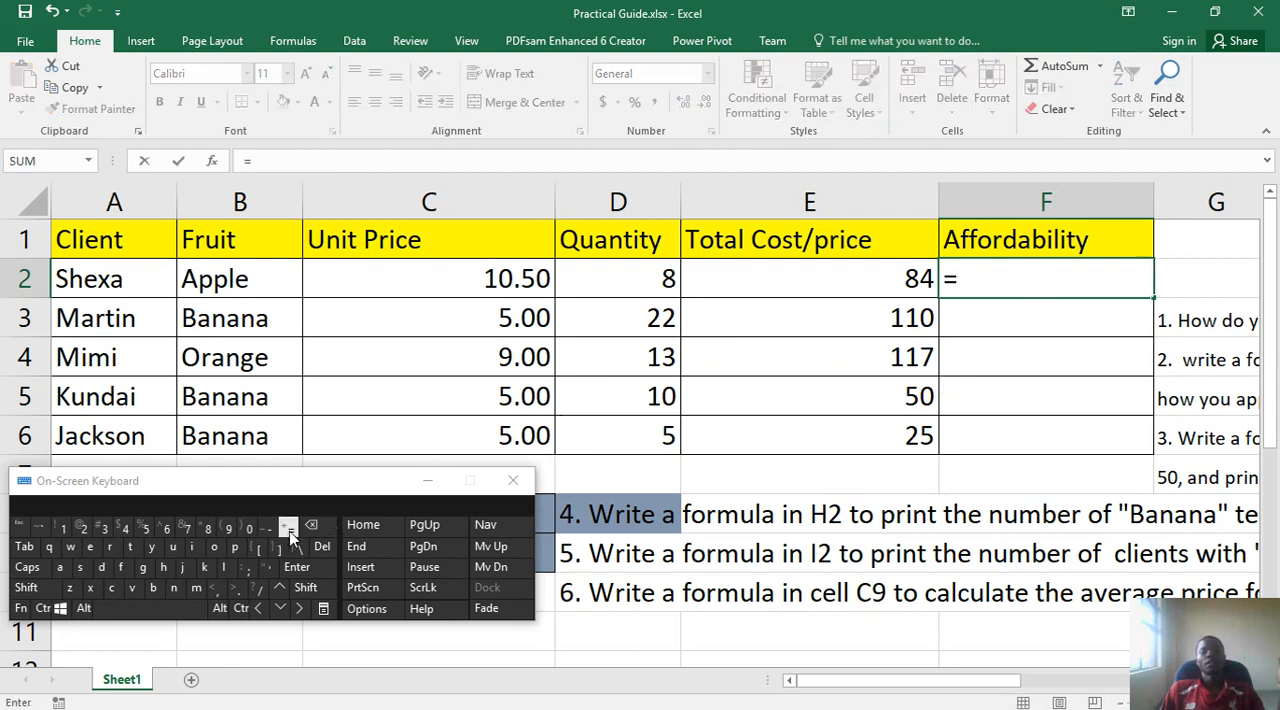
{"action": "left_click", "coordinate": [196, 549]}
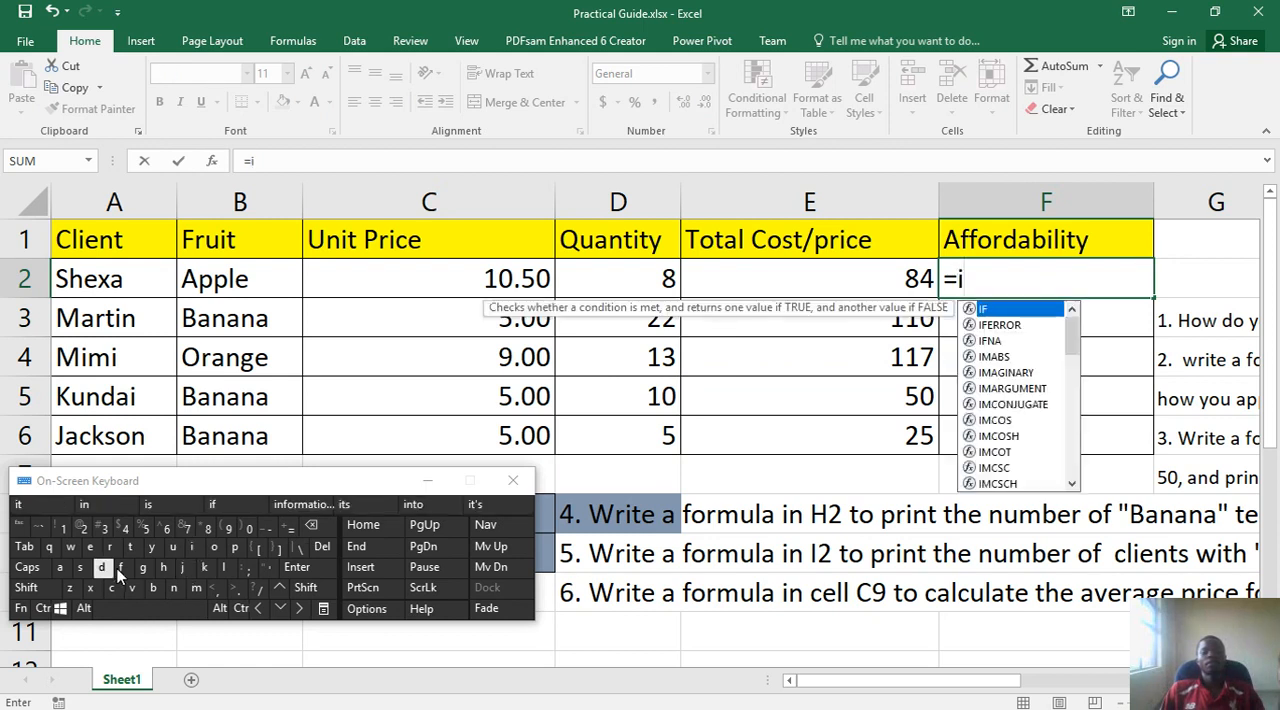
{"action": "left_click", "coordinate": [120, 568]}
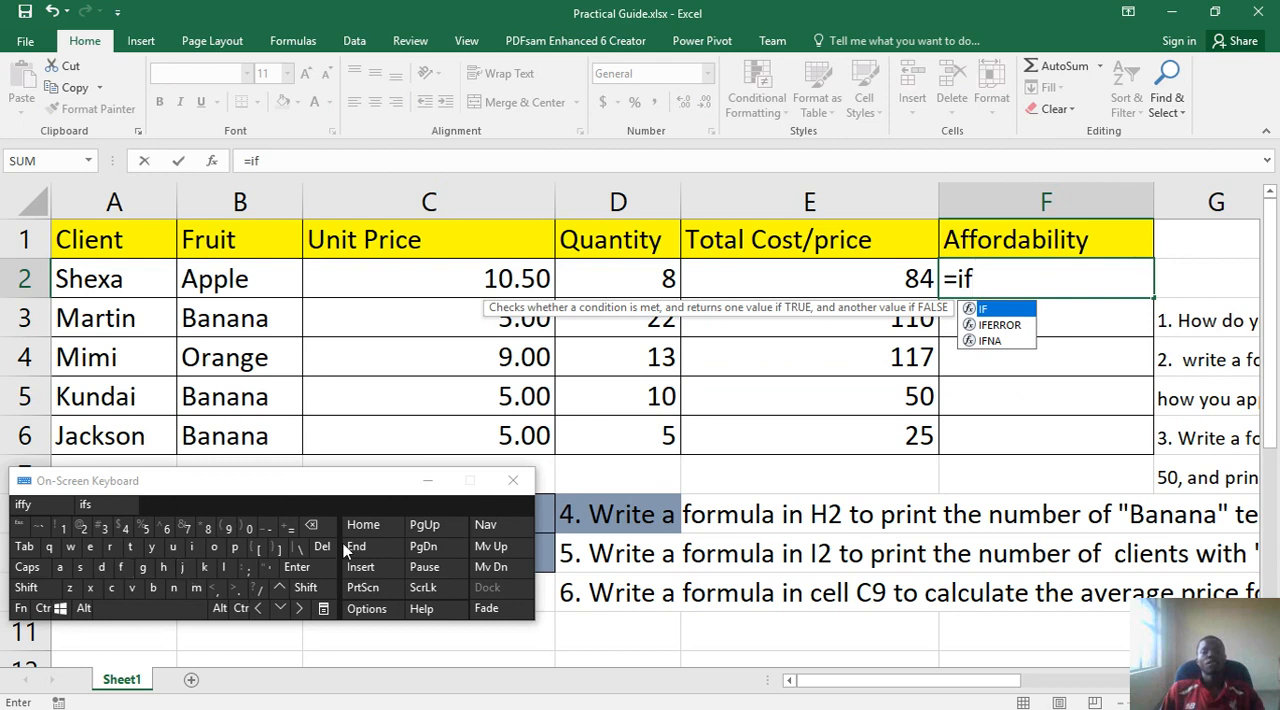
{"action": "left_click", "coordinate": [318, 588]}
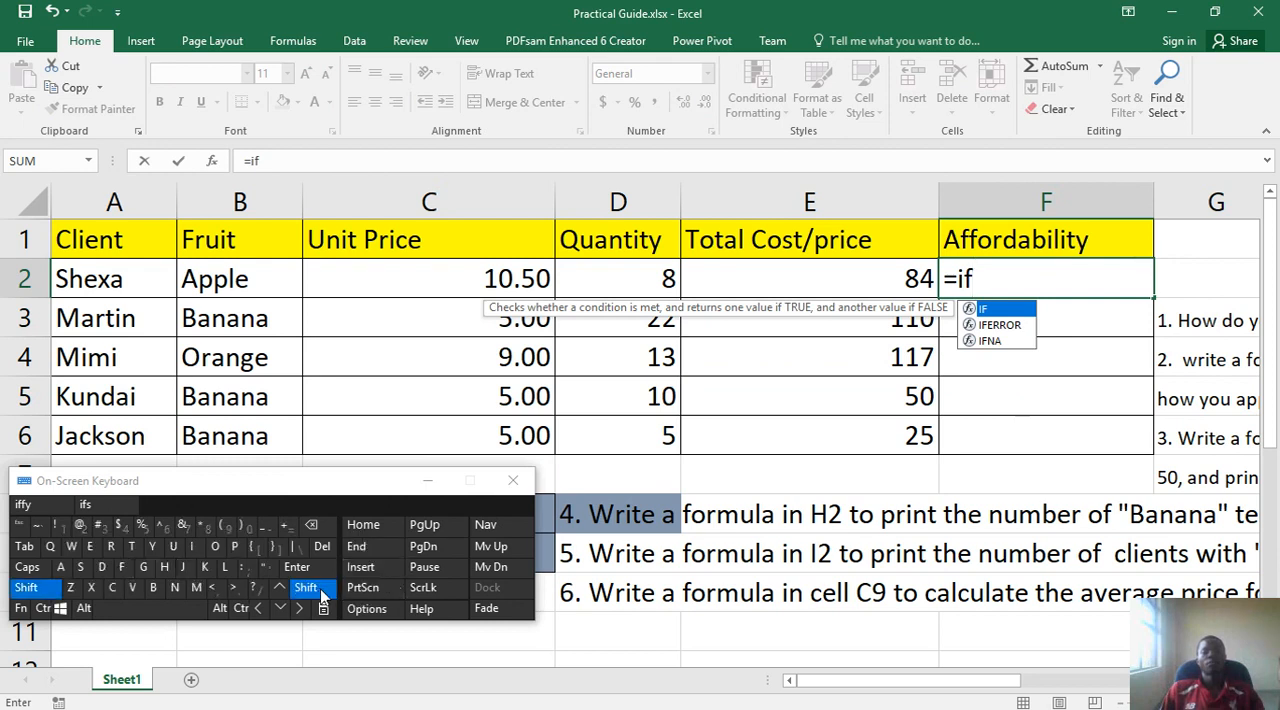
{"action": "left_click", "coordinate": [229, 534]}
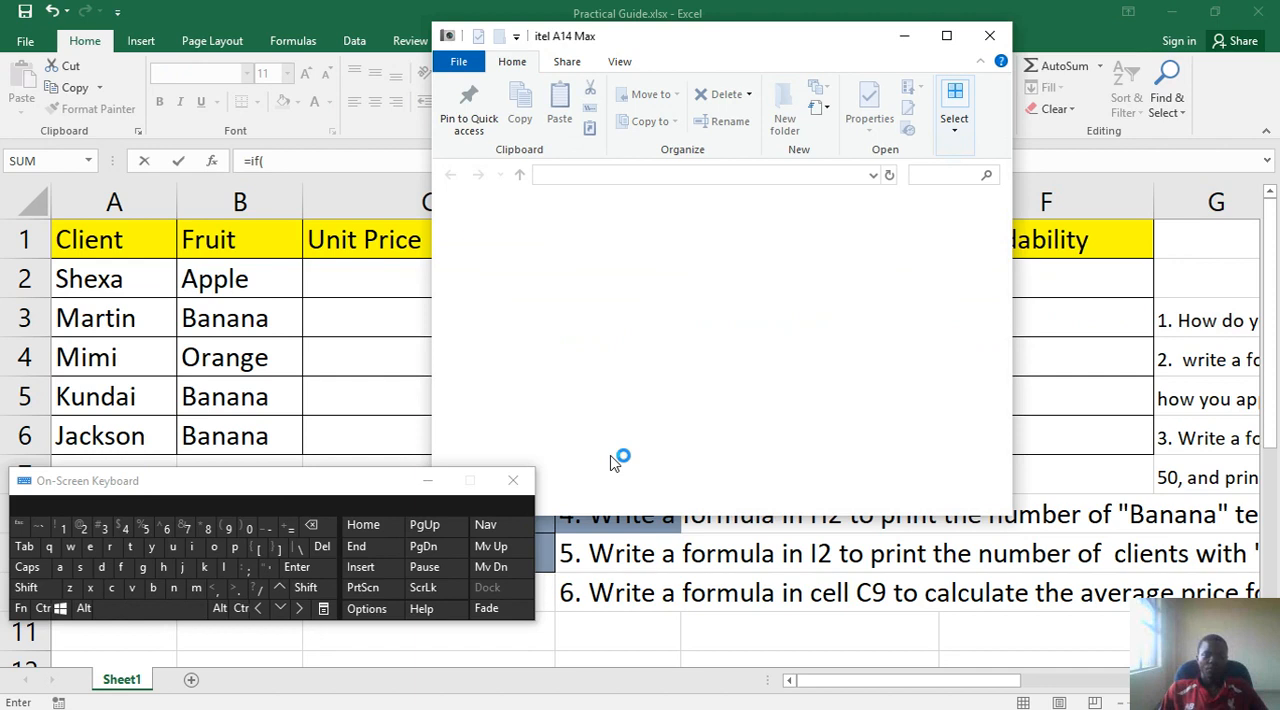
{"action": "left_click", "coordinate": [904, 36]}
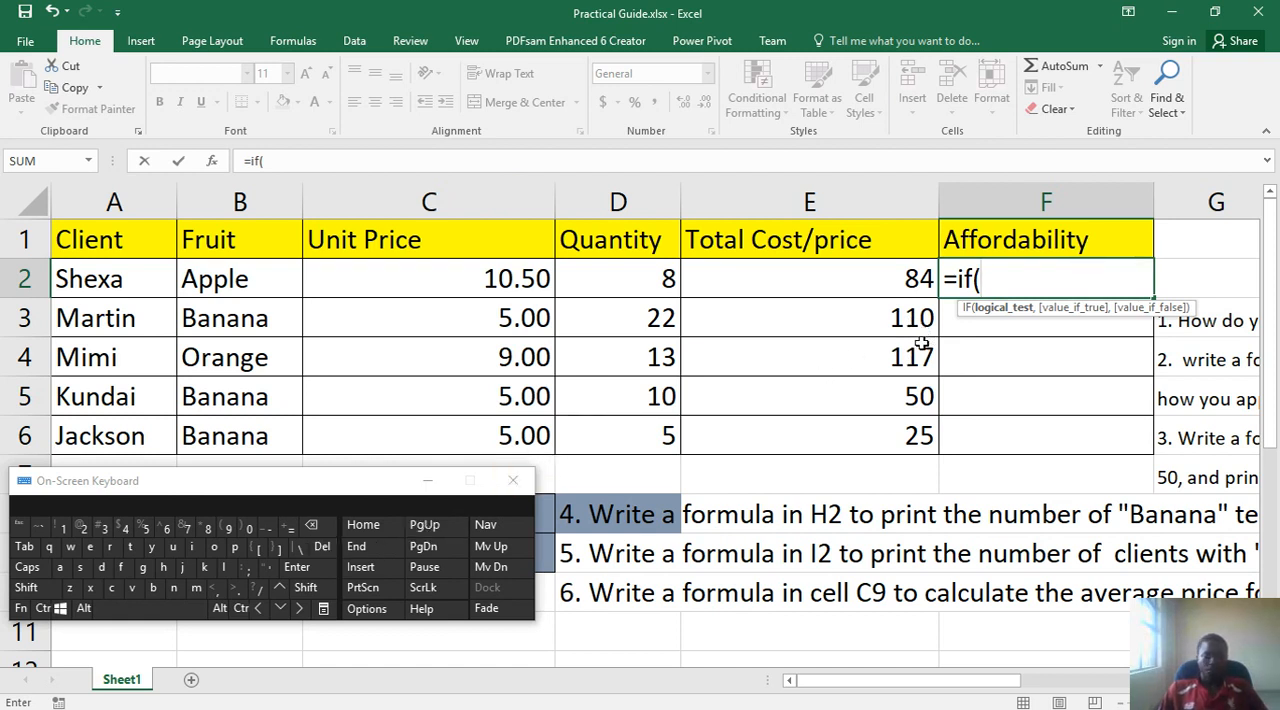
- Enter E2<50 as the logical test of the IF formula, followed by a comma
{"action": "left_click", "coordinate": [863, 279]}
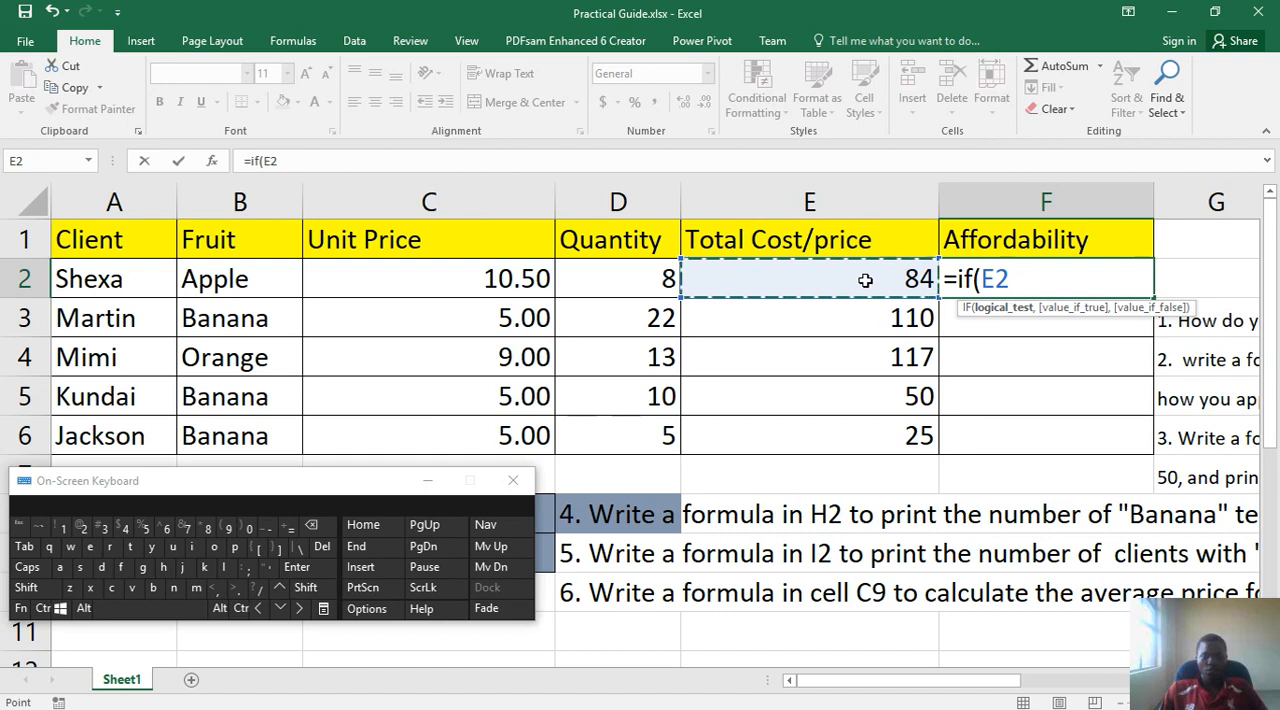
{"action": "left_click", "coordinate": [306, 588]}
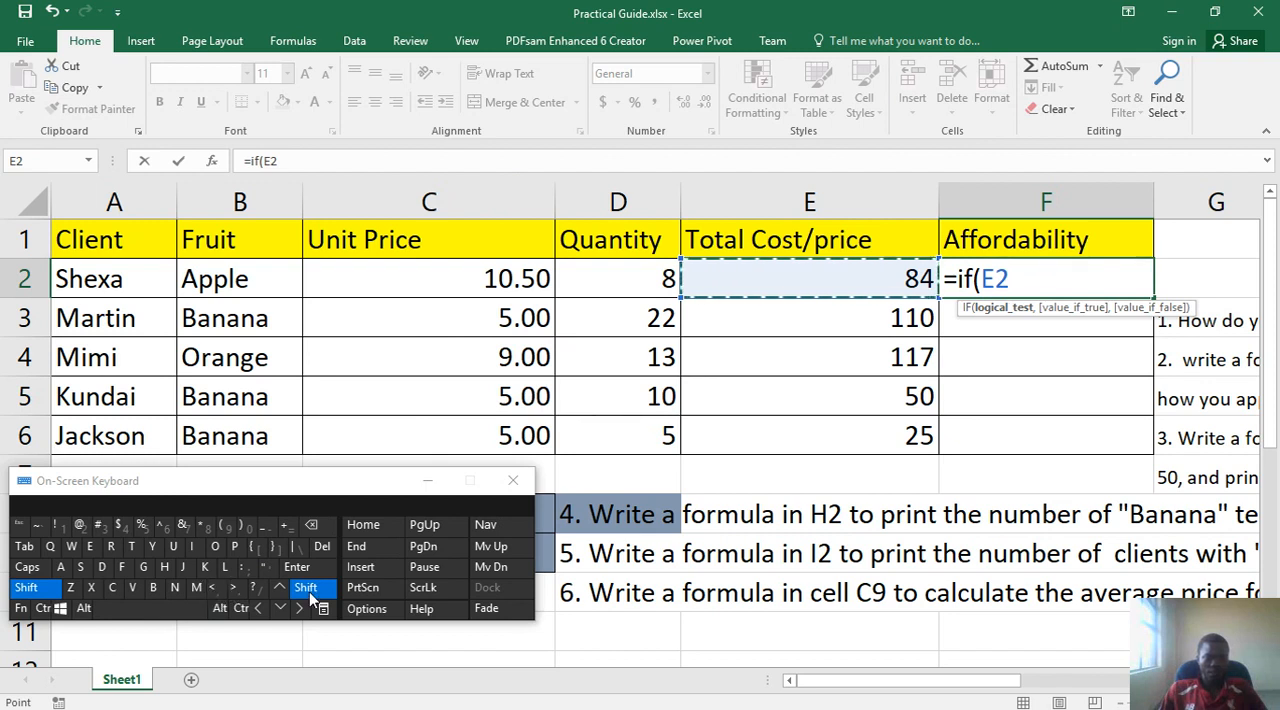
{"action": "left_click", "coordinate": [217, 590]}
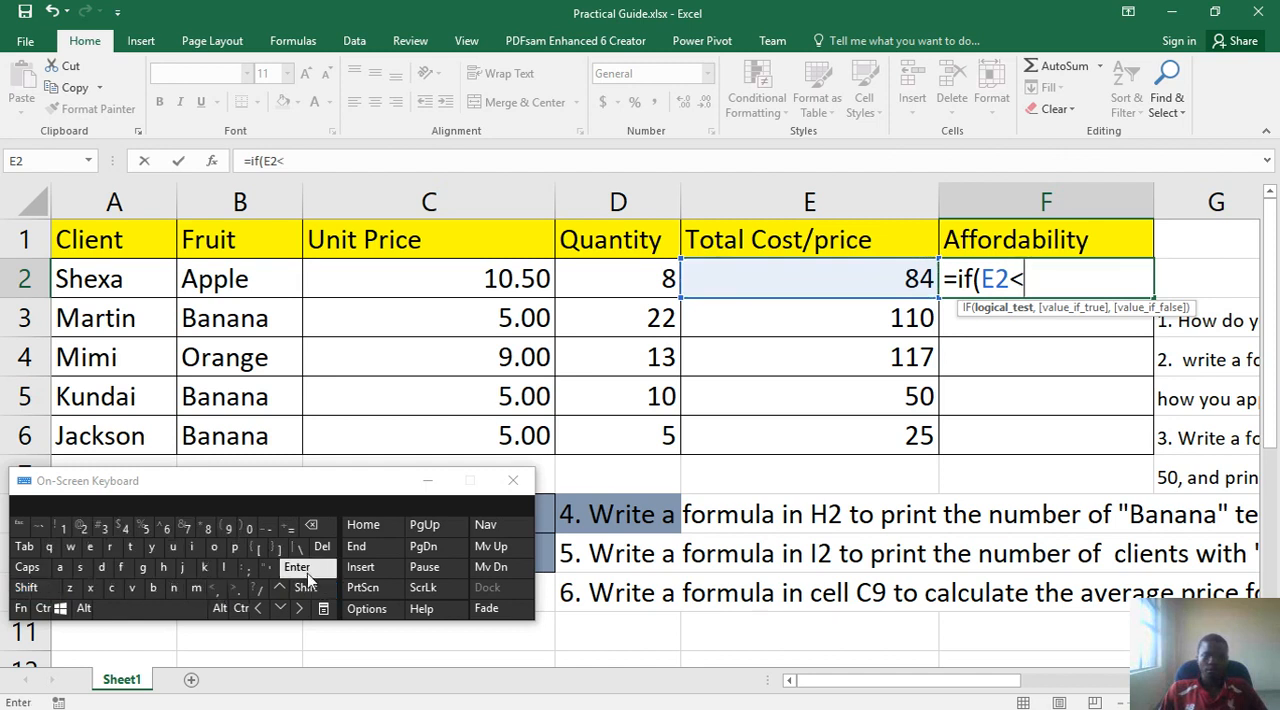
{"action": "left_click", "coordinate": [145, 527]}
{"action": "left_click", "coordinate": [251, 527]}
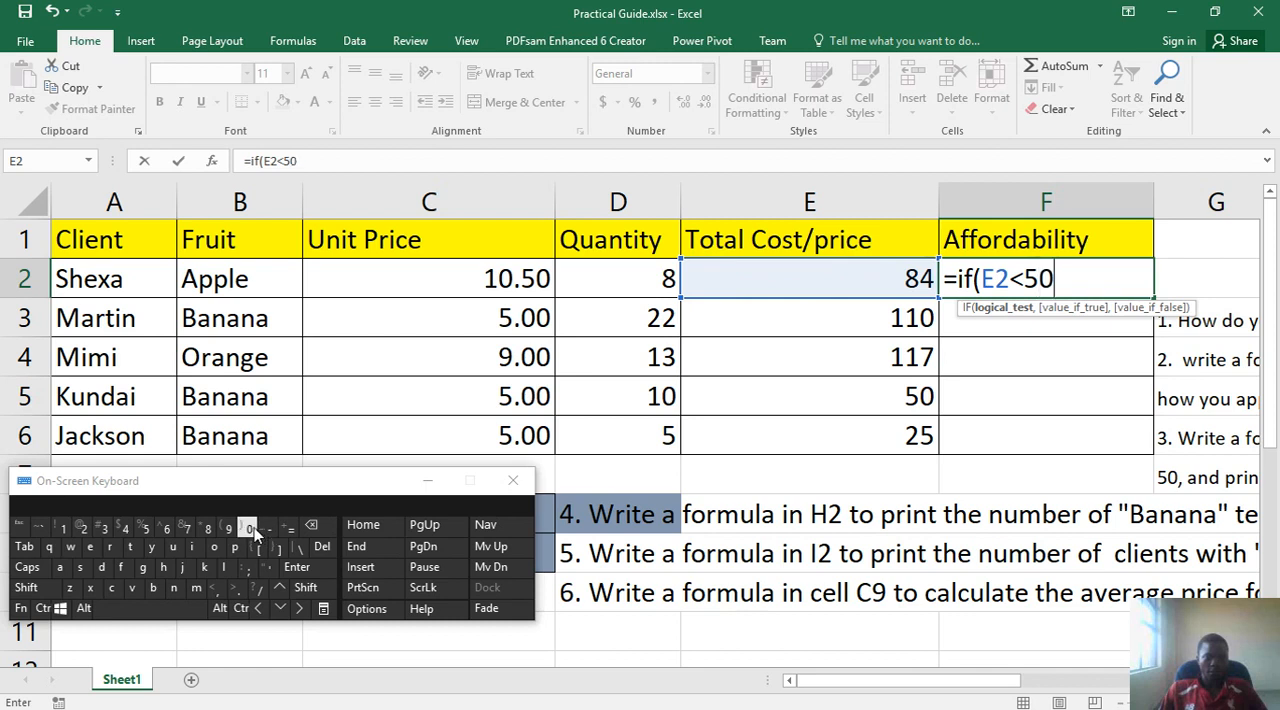
{"action": "left_click", "coordinate": [217, 590]}
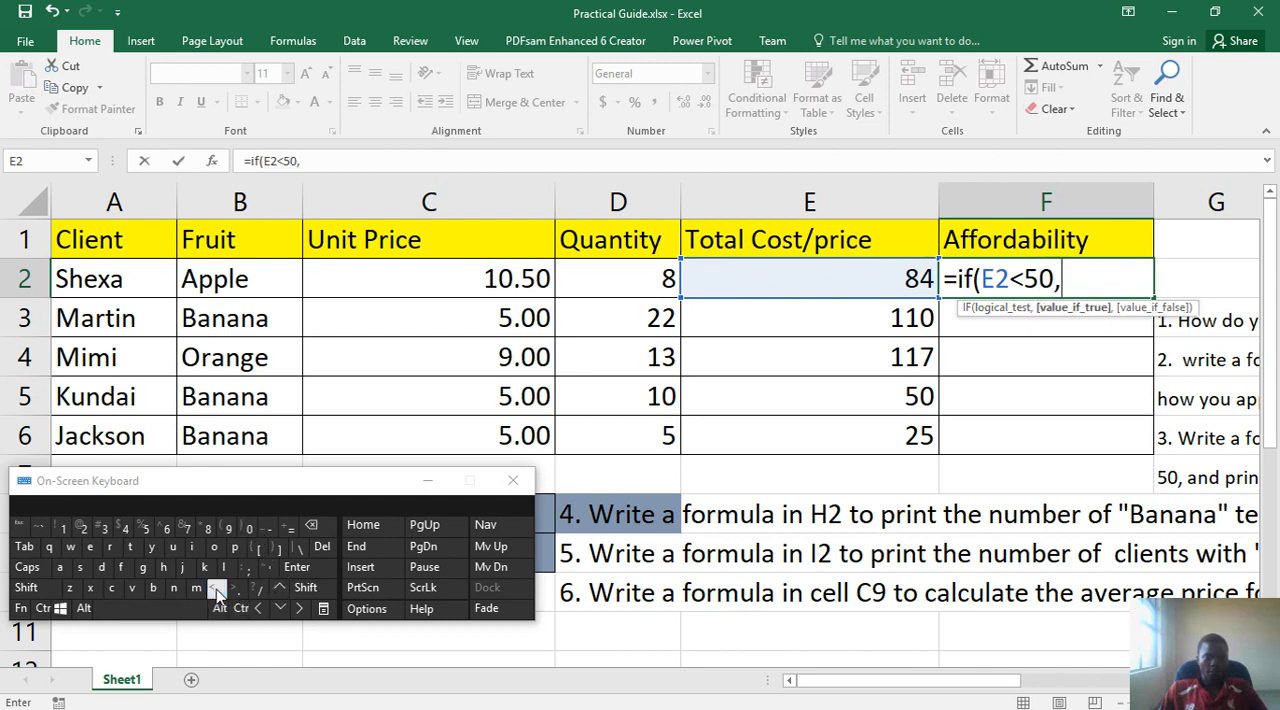
- Try out double and single quotation marks at the start of the value-if-true argument, removing each one again
{"action": "left_click", "coordinate": [828, 682]}
{"action": "left_click_drag", "start_coordinate": [878, 688], "coordinate": [1072, 676]}
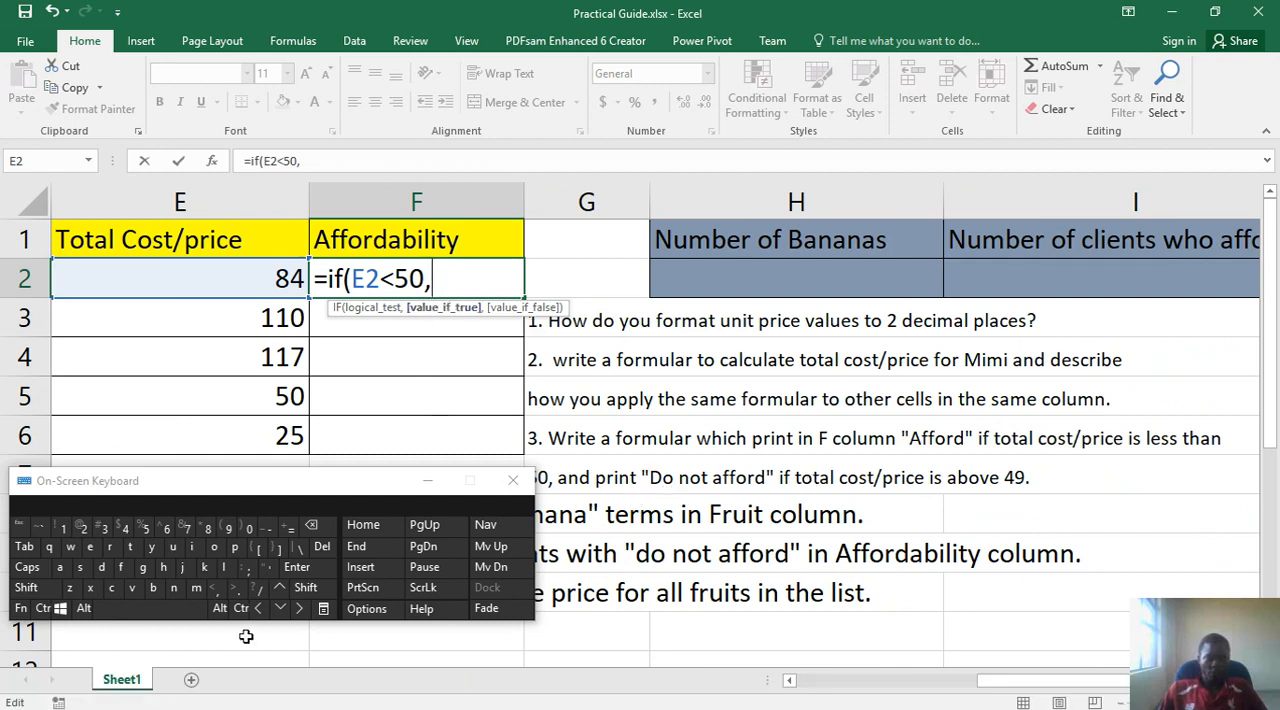
{"action": "left_click", "coordinate": [309, 590]}
{"action": "left_click", "coordinate": [265, 572]}
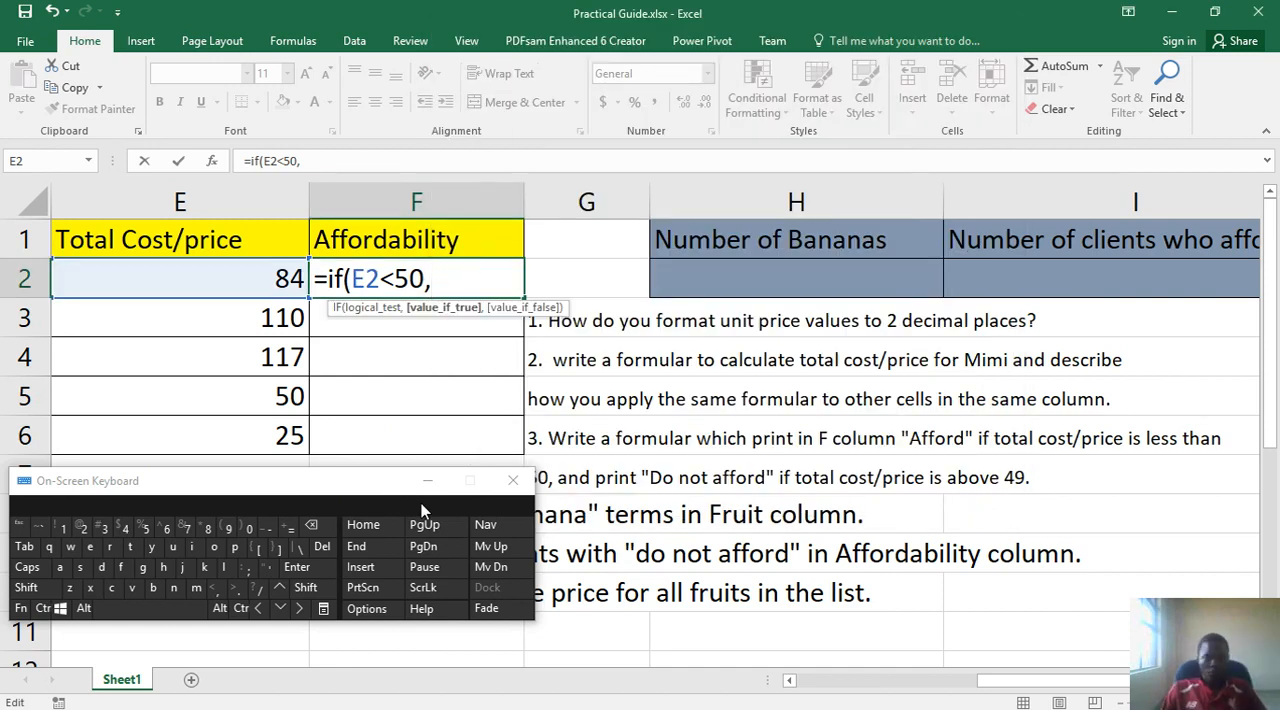
{"action": "left_click", "coordinate": [305, 588]}
{"action": "left_click", "coordinate": [265, 568]}
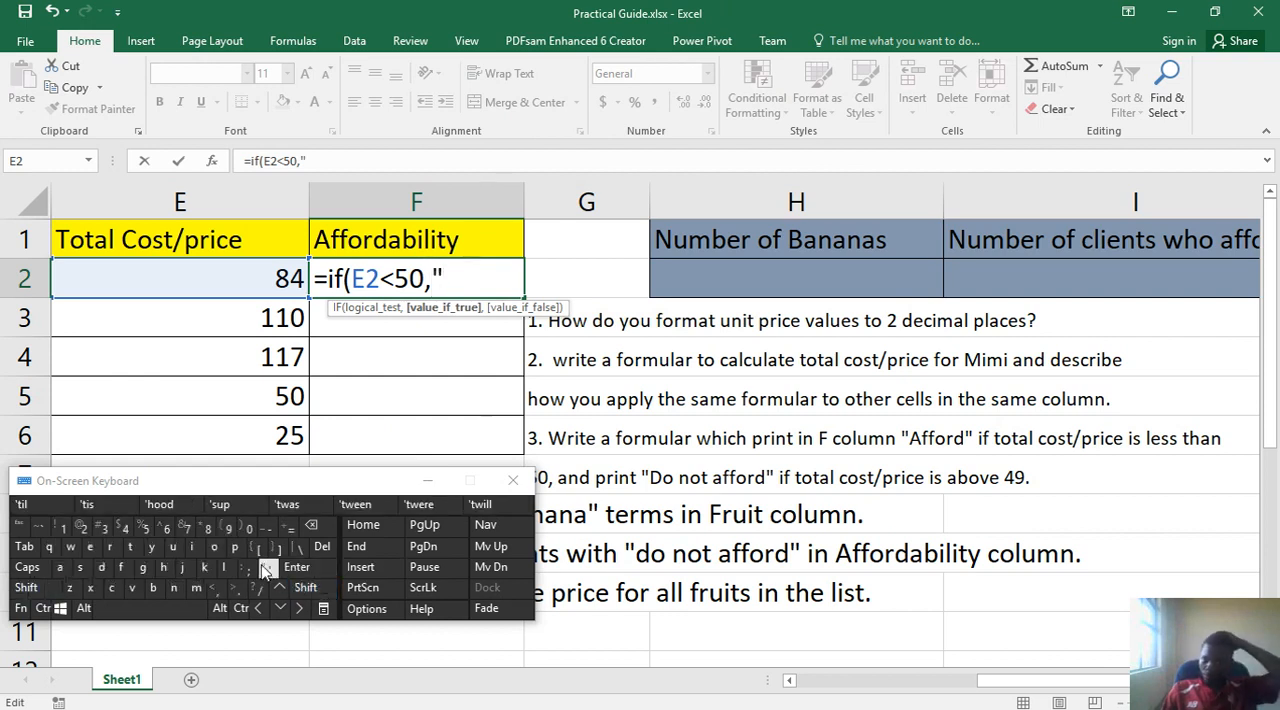
{"action": "left_click", "coordinate": [312, 526]}
{"action": "left_click", "coordinate": [268, 568]}
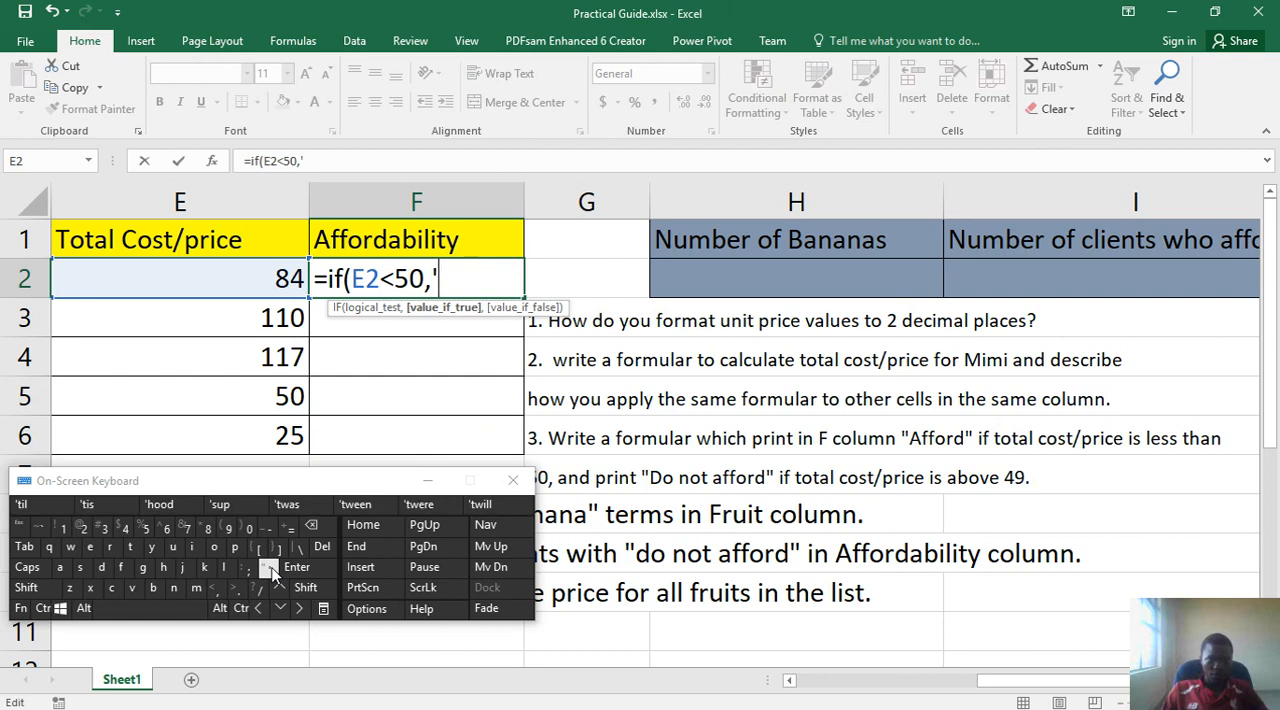
{"action": "left_click", "coordinate": [270, 569]}
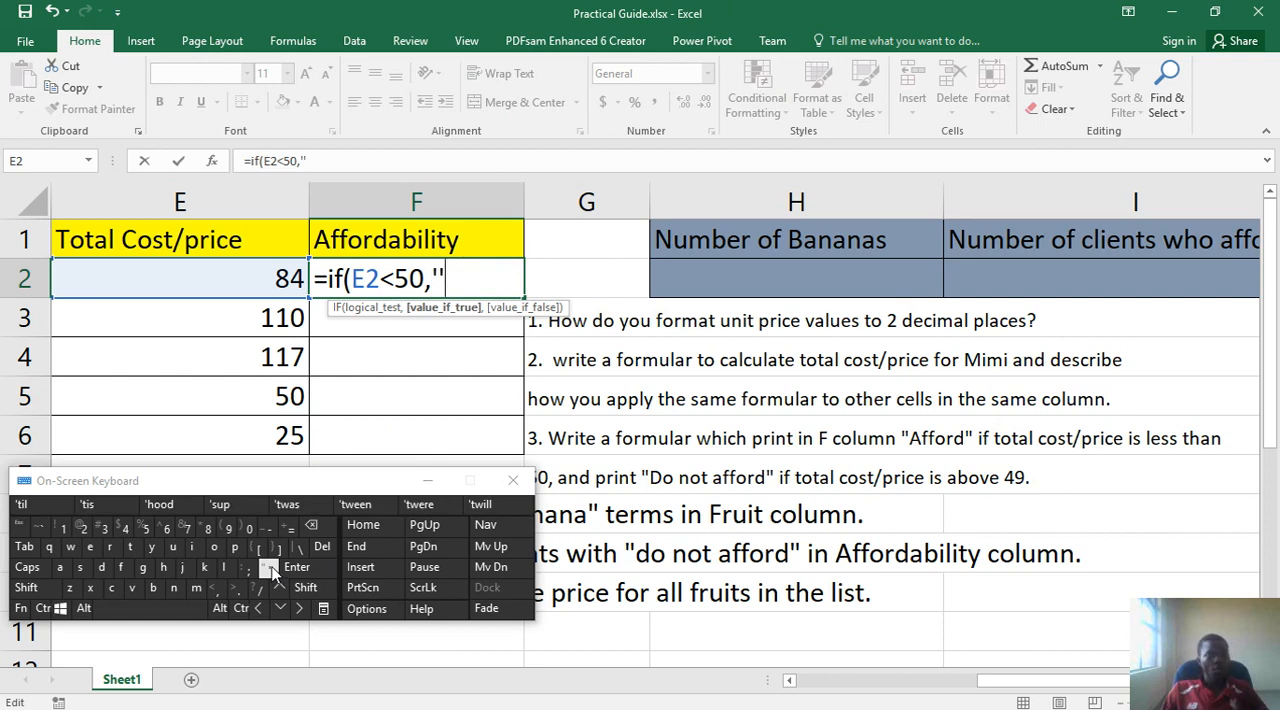
{"action": "left_click", "coordinate": [311, 526]}
{"action": "left_click", "coordinate": [305, 588]}
{"action": "left_click", "coordinate": [269, 569]}
{"action": "left_click", "coordinate": [311, 526]}
{"action": "left_click", "coordinate": [311, 526]}
- Enter "Afford " in double quotation marks as the value if true, followed by a comma
{"action": "left_click", "coordinate": [305, 588]}
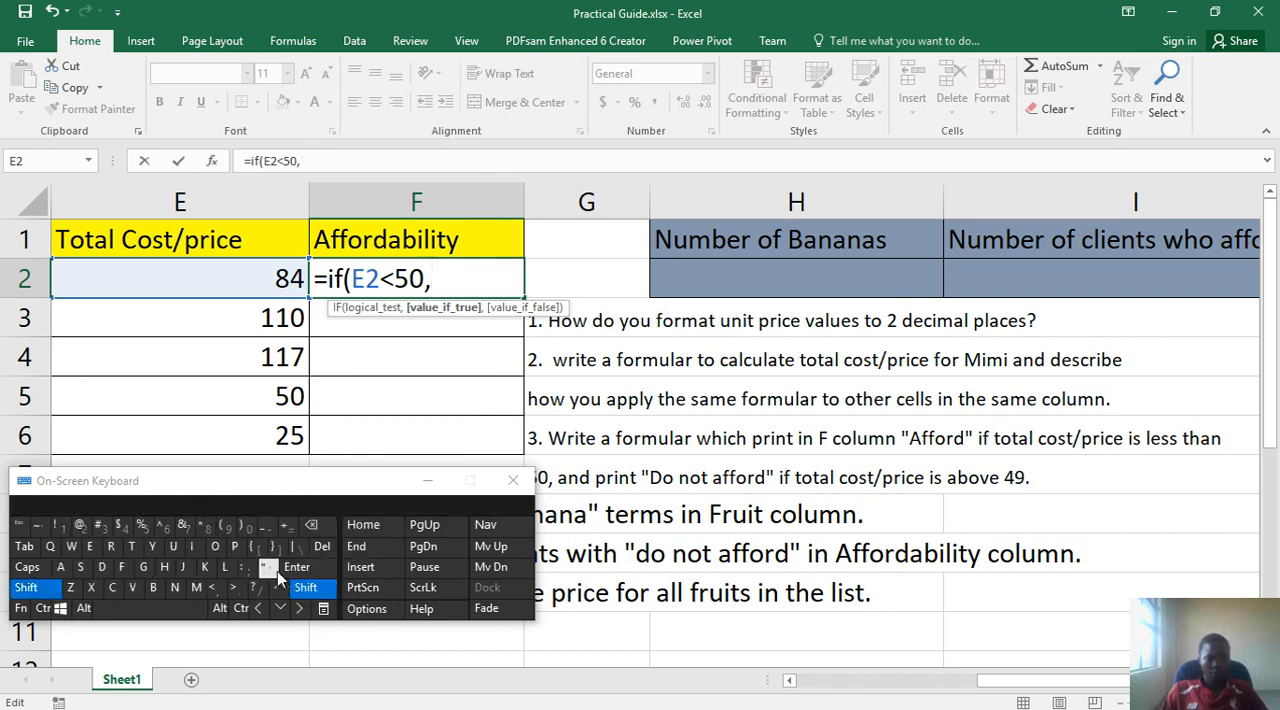
{"action": "left_click", "coordinate": [277, 571]}
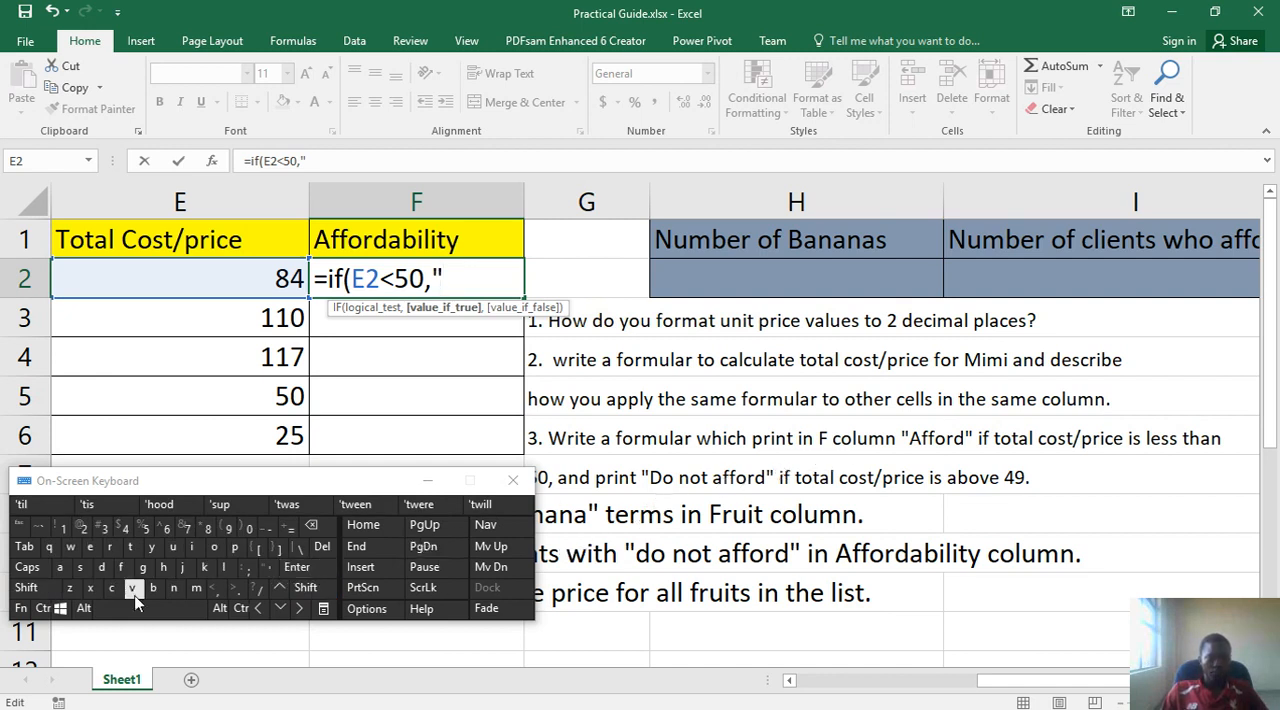
{"action": "left_click", "coordinate": [26, 588]}
{"action": "left_click", "coordinate": [60, 567]}
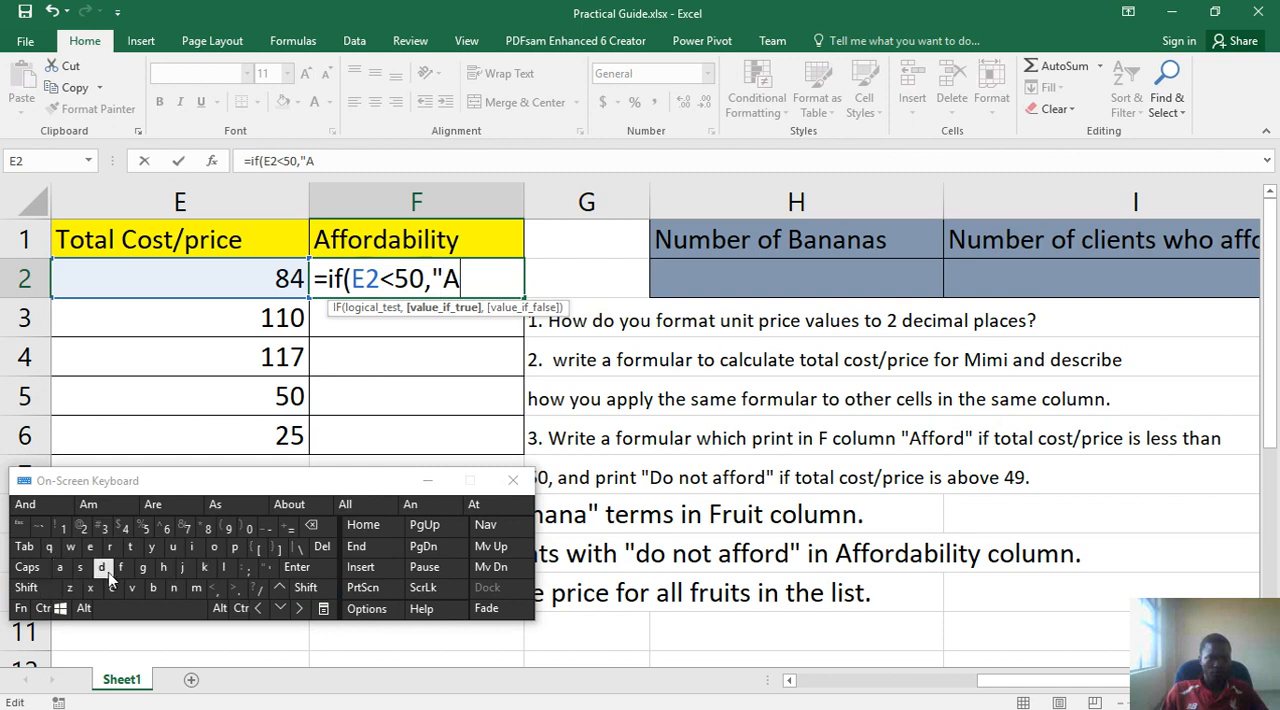
{"action": "left_click", "coordinate": [122, 567]}
{"action": "left_click", "coordinate": [122, 567]}
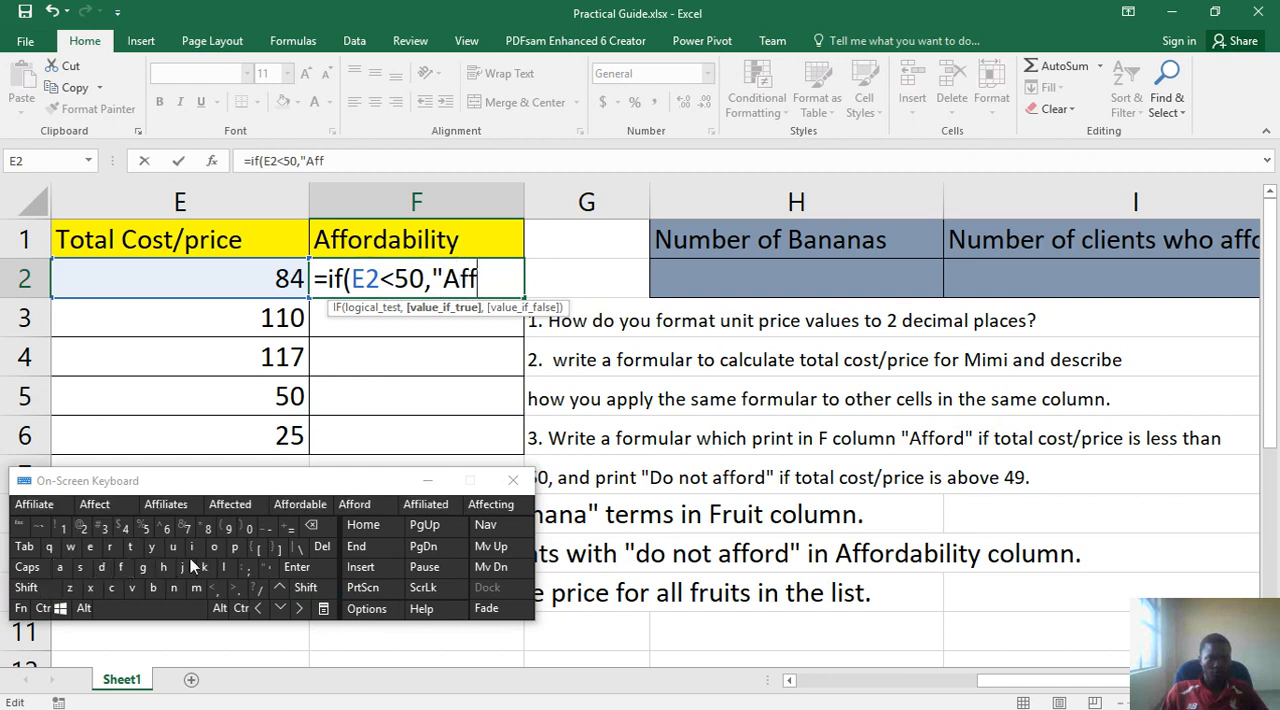
{"action": "left_click", "coordinate": [214, 548]}
{"action": "left_click", "coordinate": [110, 548]}
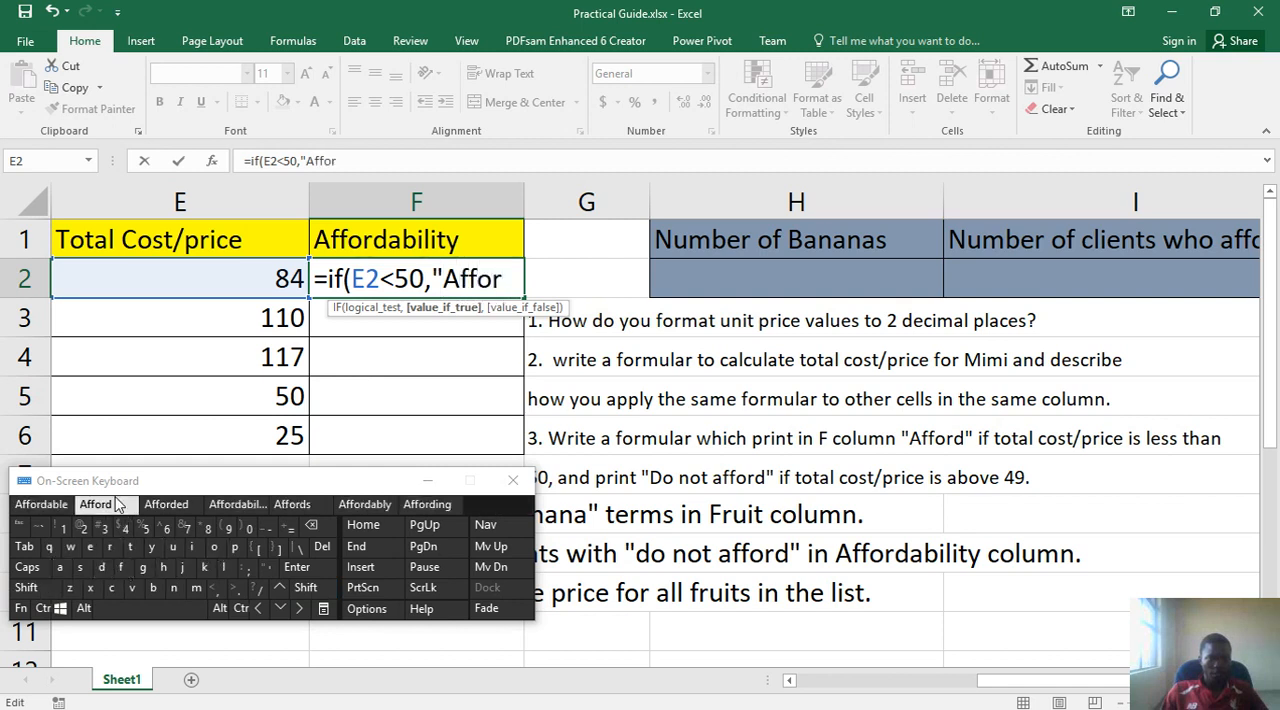
{"action": "left_click", "coordinate": [112, 504]}
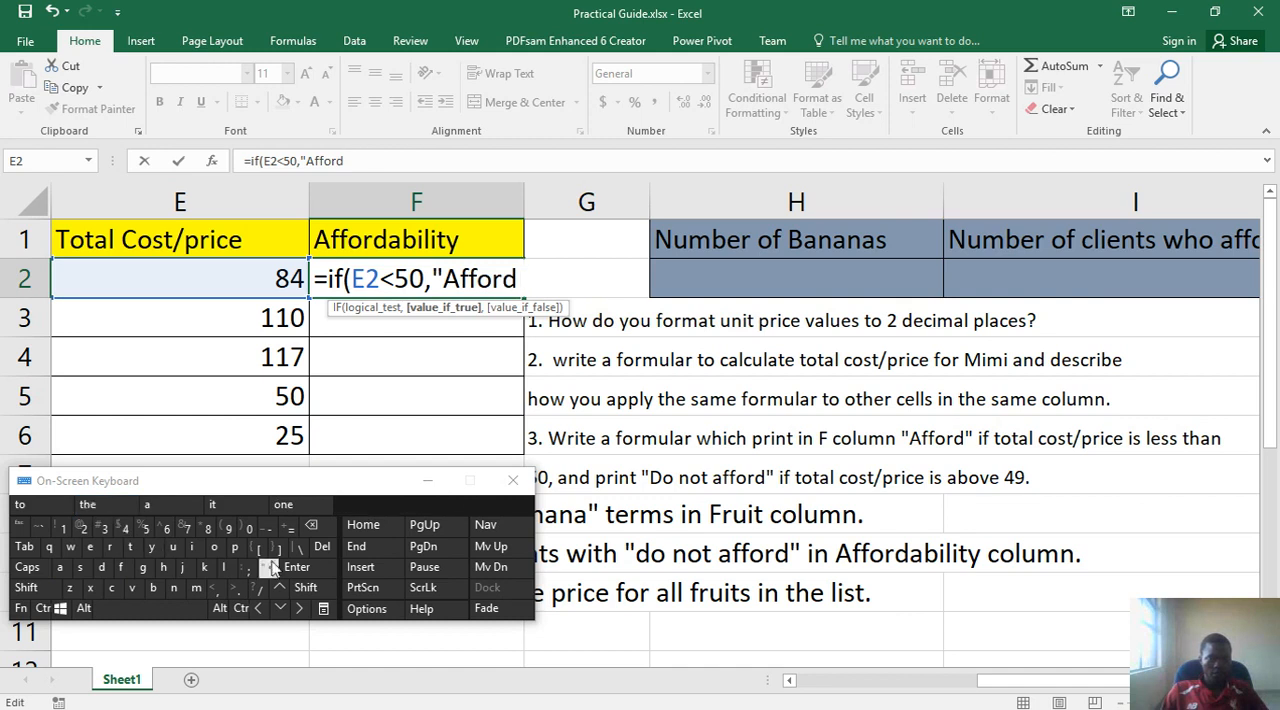
{"action": "left_click", "coordinate": [303, 590]}
{"action": "left_click", "coordinate": [265, 568]}
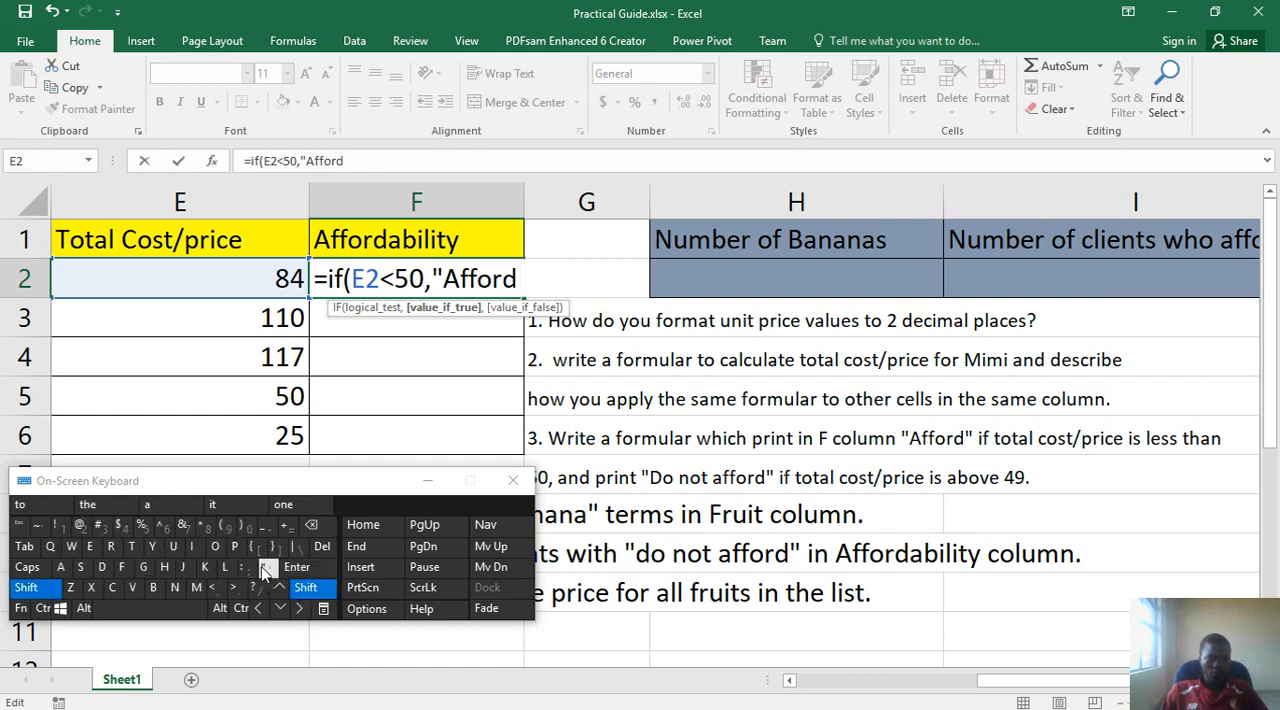
{"action": "left_click", "coordinate": [216, 588]}
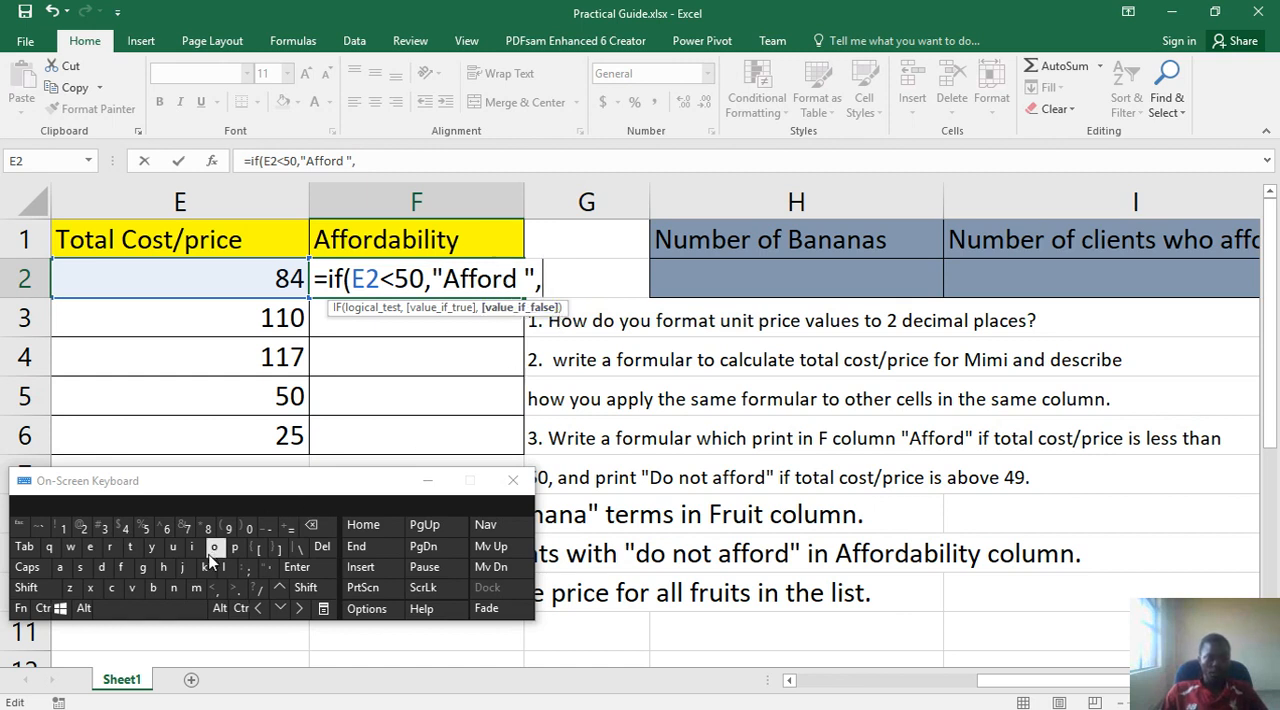
- Enter "Do not afford " in double quotation marks as the value if false
{"action": "left_click", "coordinate": [296, 587]}
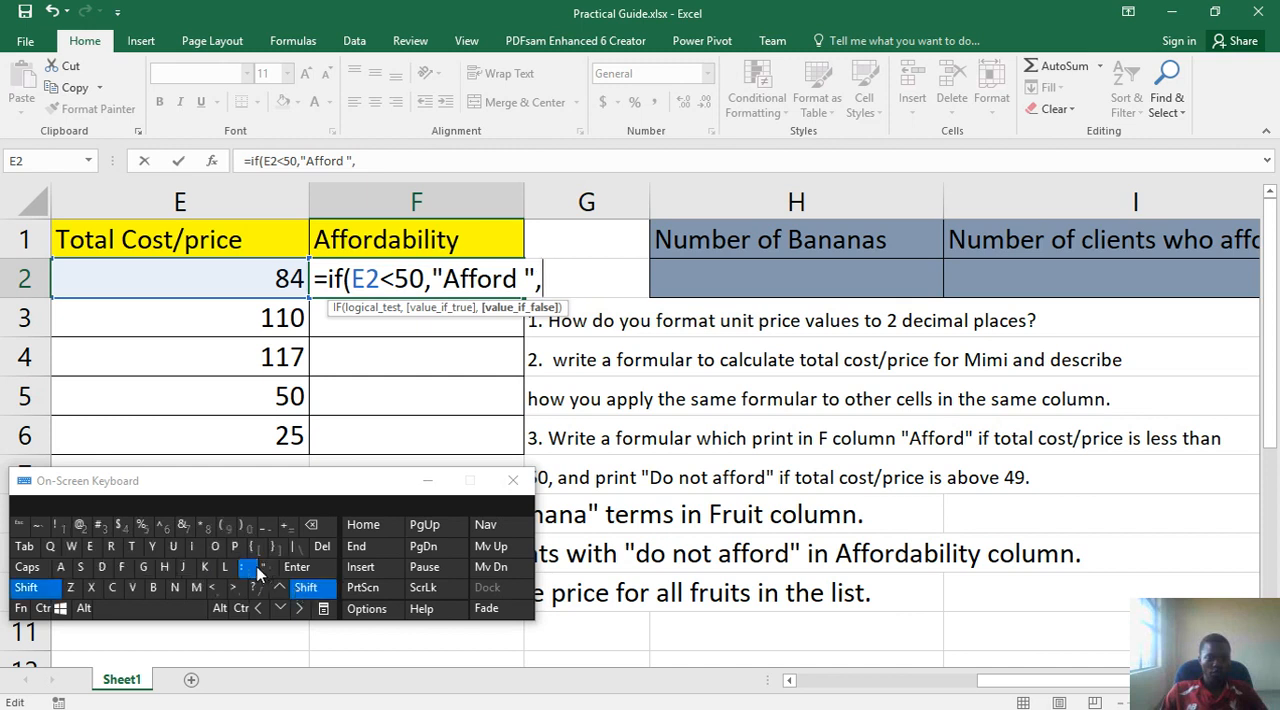
{"action": "left_click", "coordinate": [255, 569]}
{"action": "left_click", "coordinate": [320, 537]}
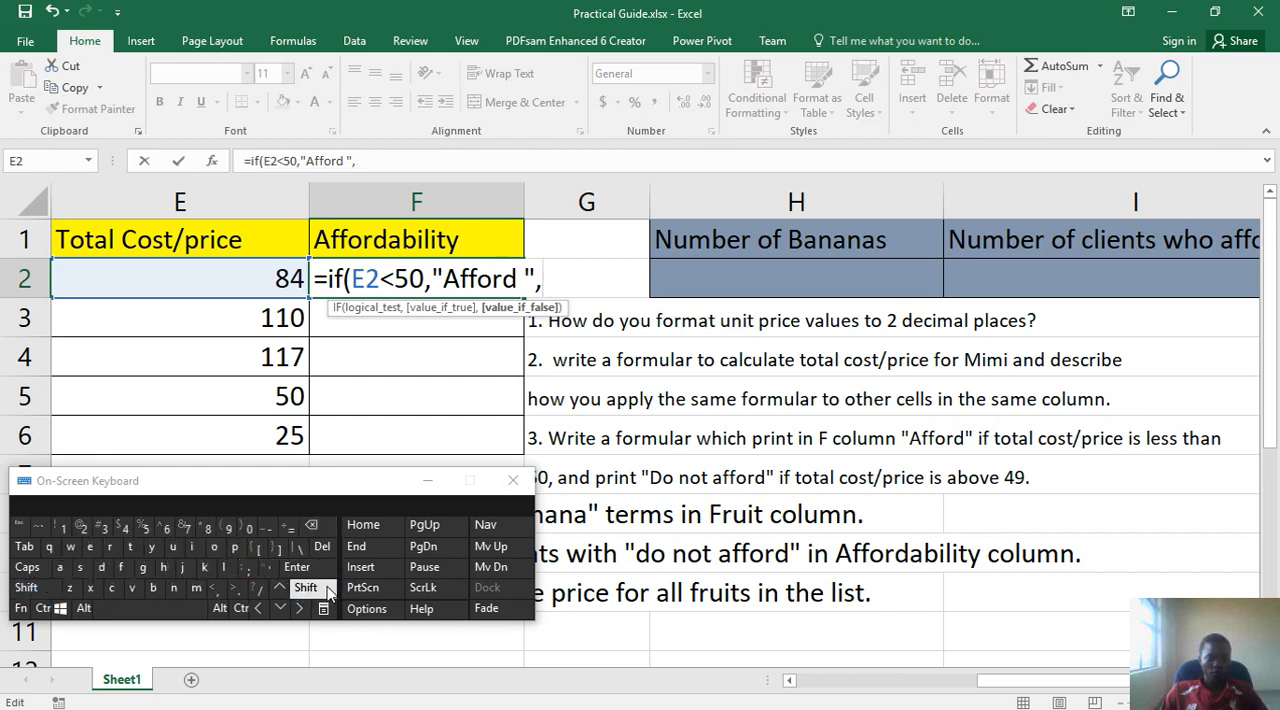
{"action": "left_click", "coordinate": [305, 588]}
{"action": "left_click", "coordinate": [268, 568]}
{"action": "left_click", "coordinate": [45, 588]}
{"action": "left_click", "coordinate": [101, 567]}
{"action": "left_click", "coordinate": [214, 547]}
{"action": "left_click", "coordinate": [118, 608]}
{"action": "left_click", "coordinate": [173, 588]}
{"action": "left_click", "coordinate": [214, 547]}
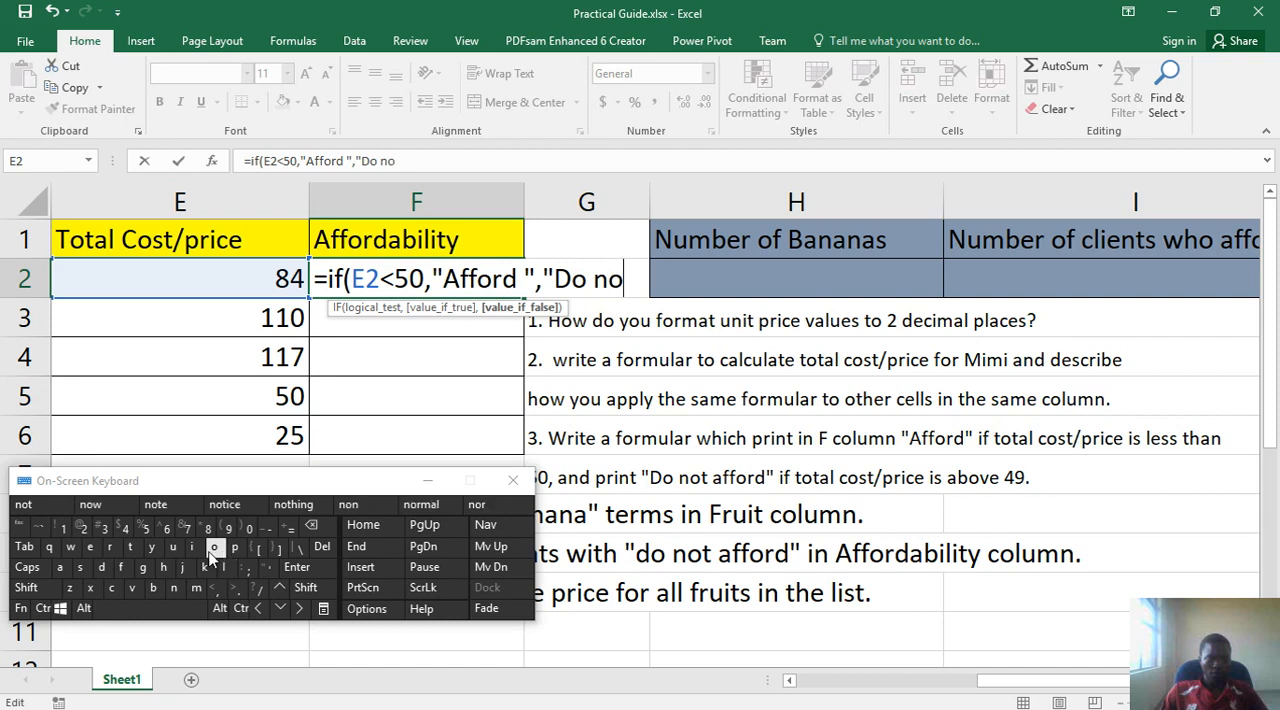
{"action": "left_click", "coordinate": [130, 547]}
{"action": "left_click", "coordinate": [140, 601]}
{"action": "left_click", "coordinate": [59, 567]}
{"action": "left_click", "coordinate": [121, 567]}
{"action": "left_click", "coordinate": [122, 568]}
{"action": "left_click", "coordinate": [94, 504]}
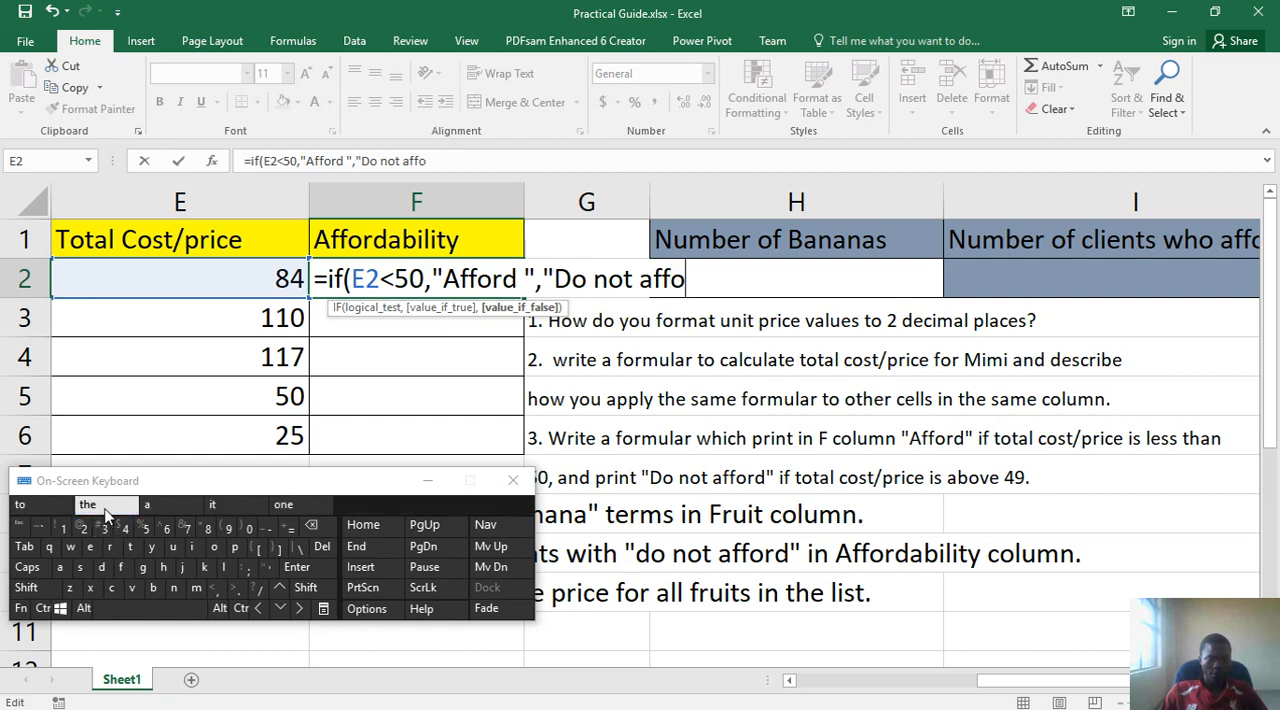
{"action": "left_click", "coordinate": [300, 588]}
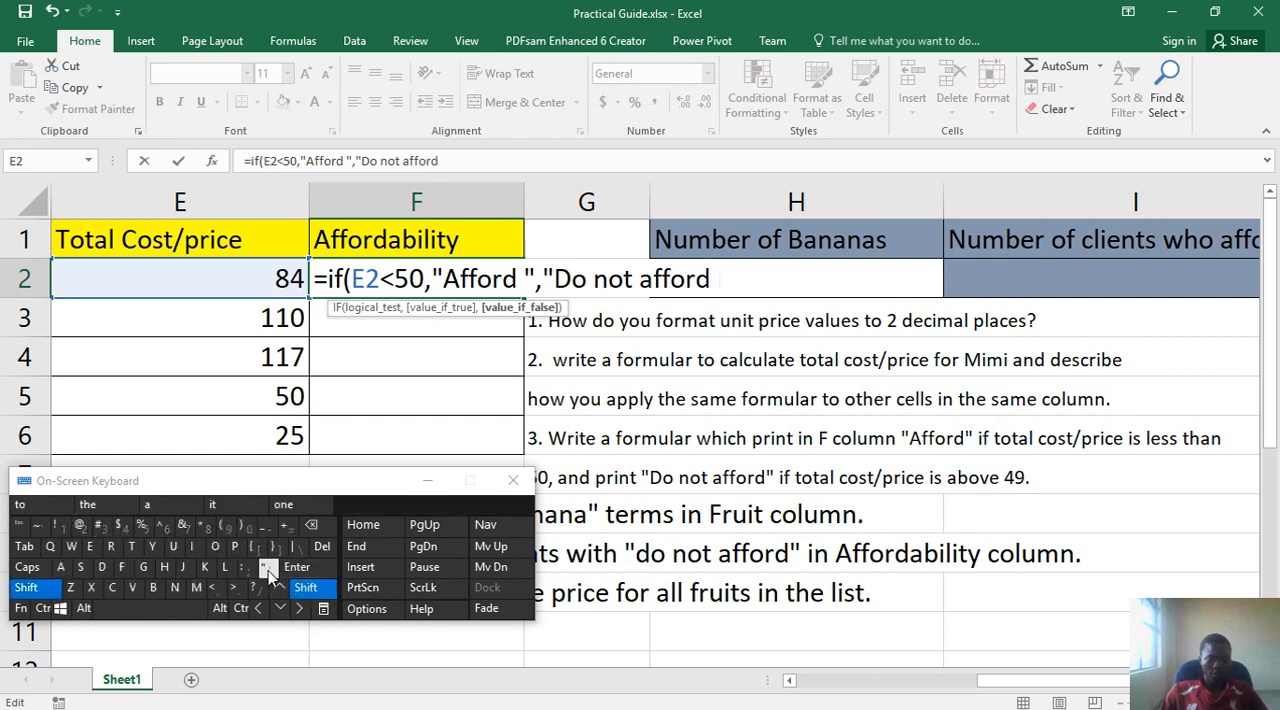
{"action": "left_click", "coordinate": [268, 569]}
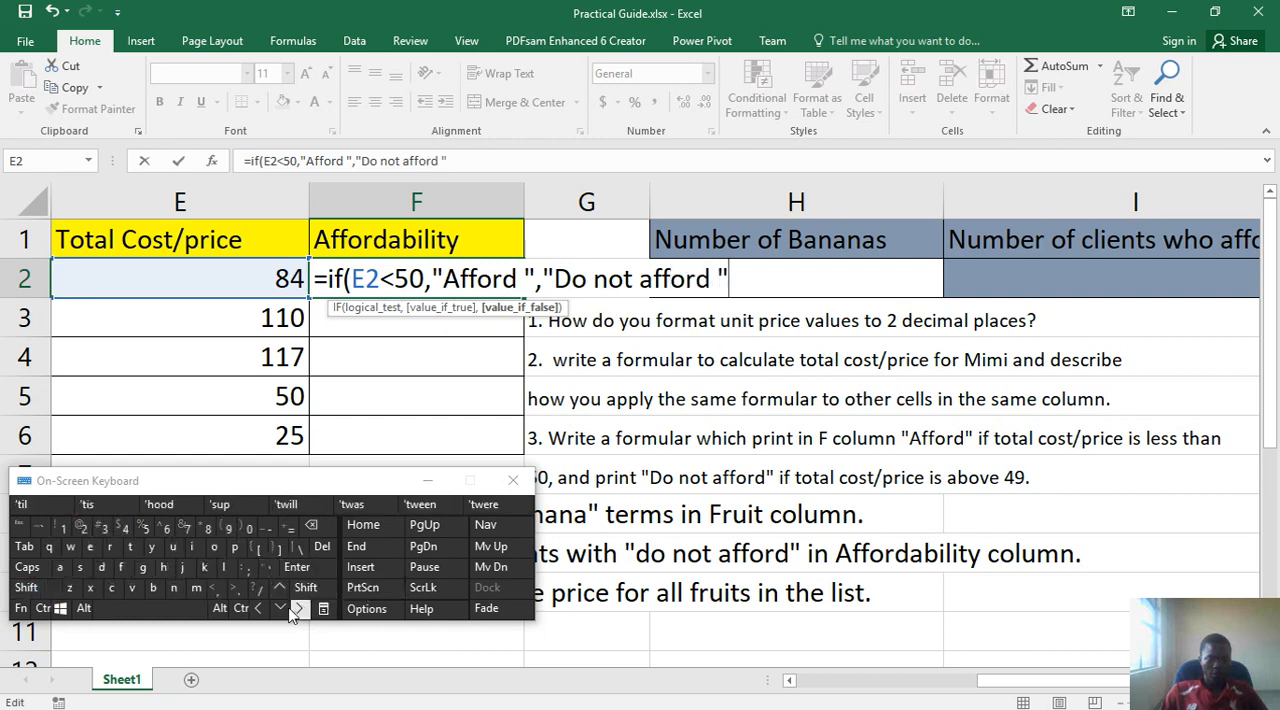
- Remove the trailing space from "Do not afford", close the parenthesis, and commit the formula in F2, keeping that cell selected
{"action": "left_click", "coordinate": [258, 609]}
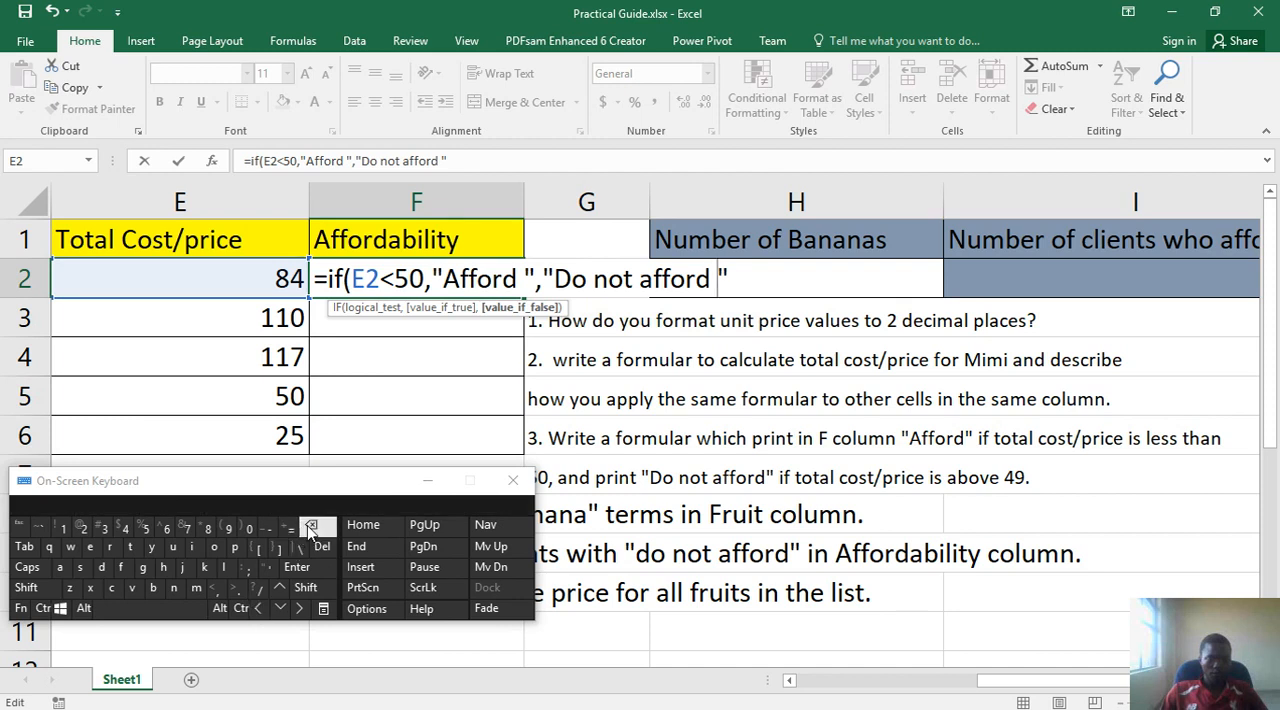
{"action": "left_click", "coordinate": [302, 609]}
{"action": "left_click", "coordinate": [302, 590]}
{"action": "left_click", "coordinate": [244, 531]}
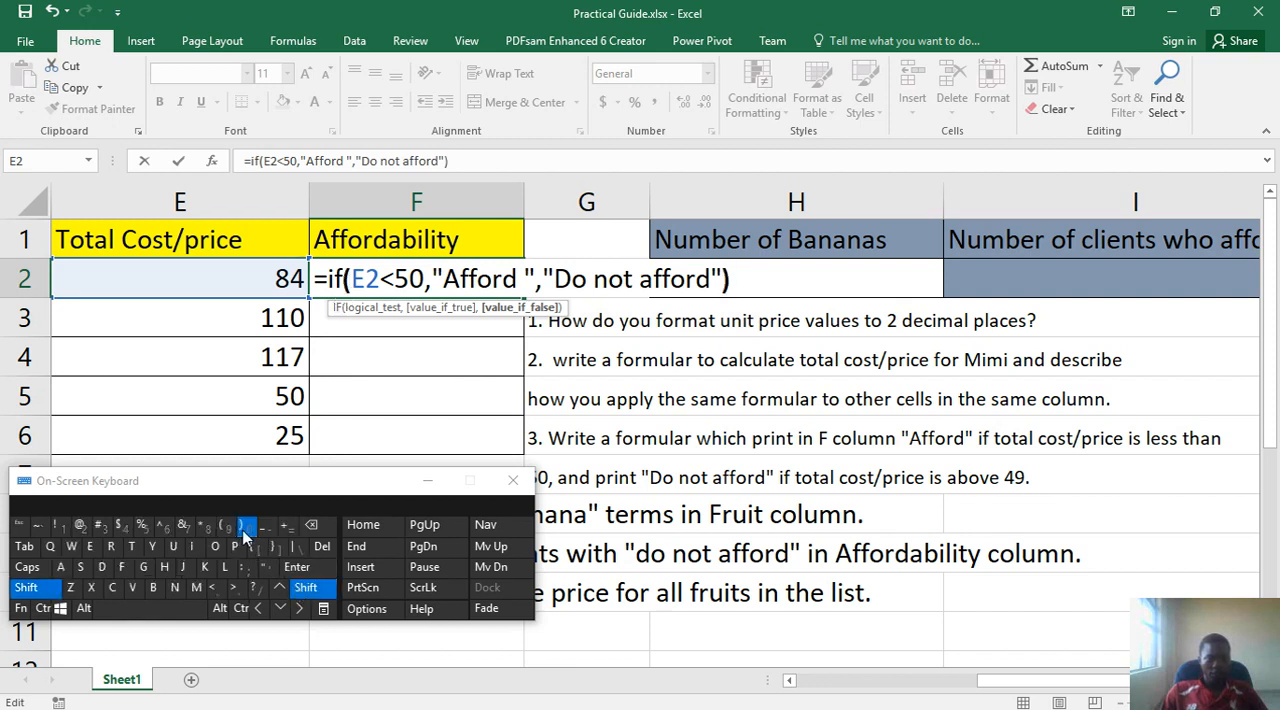
{"action": "left_click", "coordinate": [316, 575]}
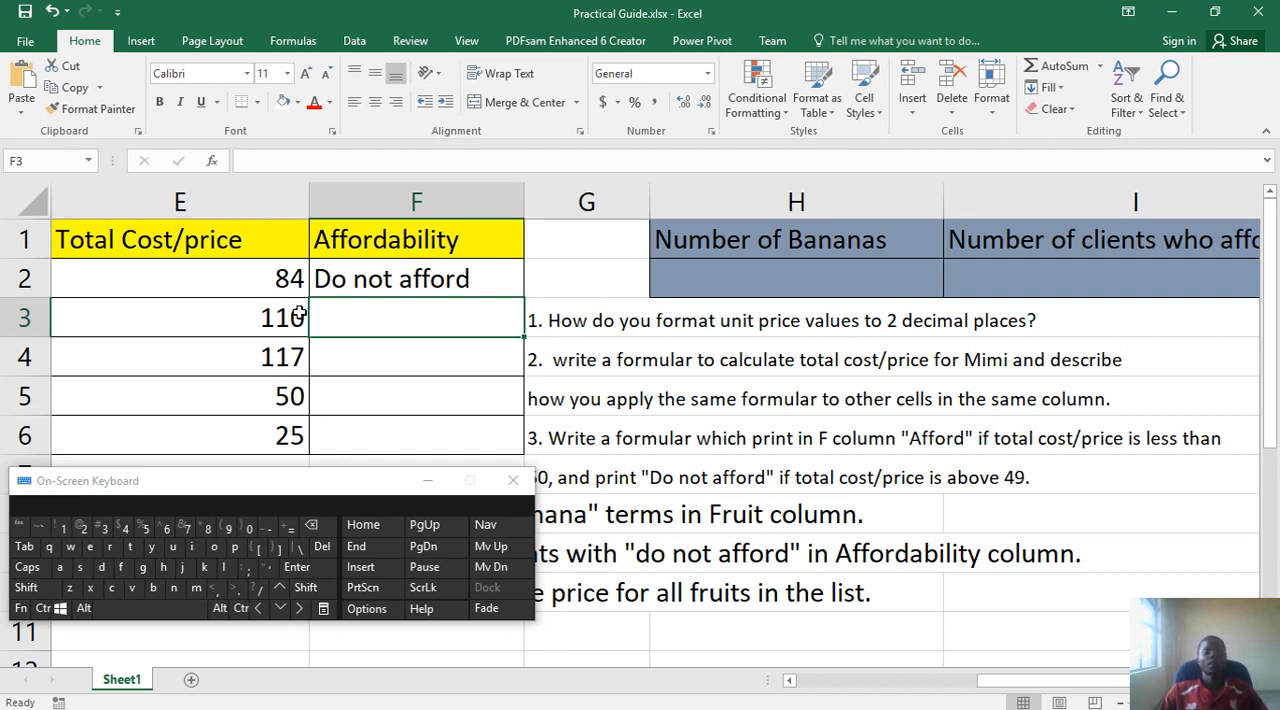
{"action": "left_click", "coordinate": [455, 283]}
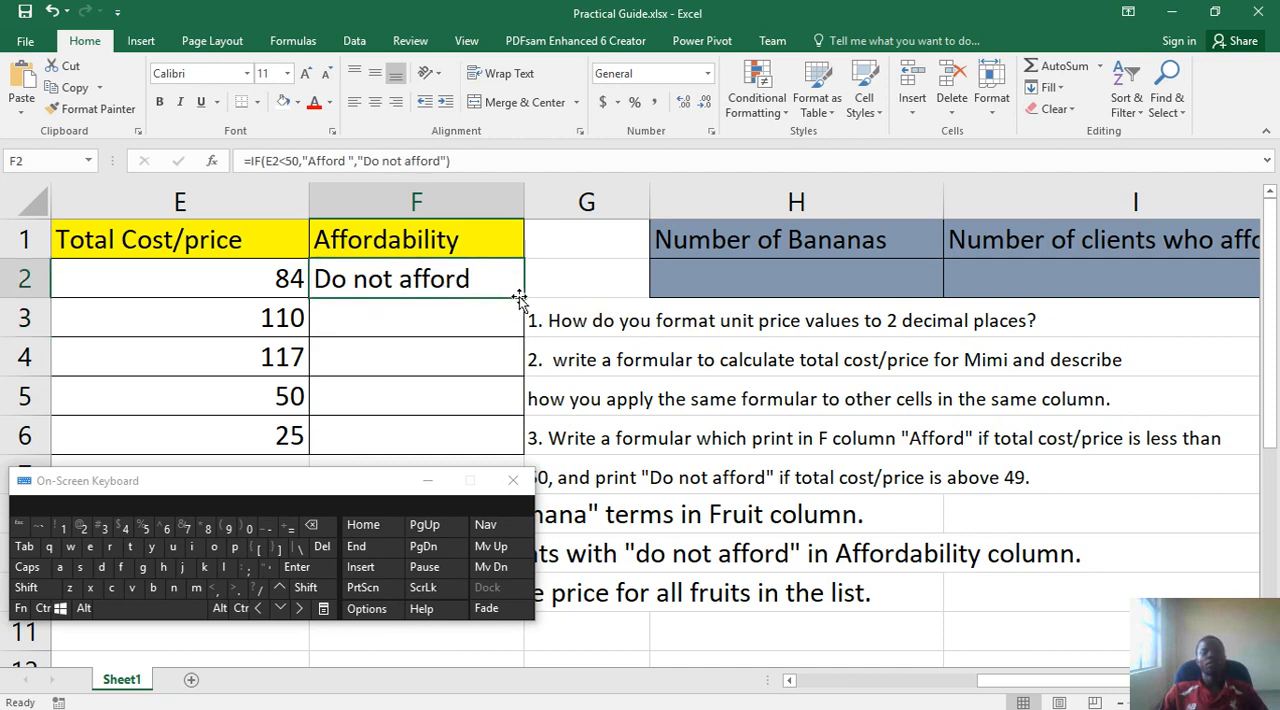
- Fill the IF formula from F2 down through F6, select F6, and minimize the on-screen keyboard
{"action": "left_click_drag", "start_coordinate": [524, 297], "coordinate": [523, 458]}
{"action": "scroll", "coordinate": [480, 393], "scroll_direction": "down", "scroll_amount": 1}
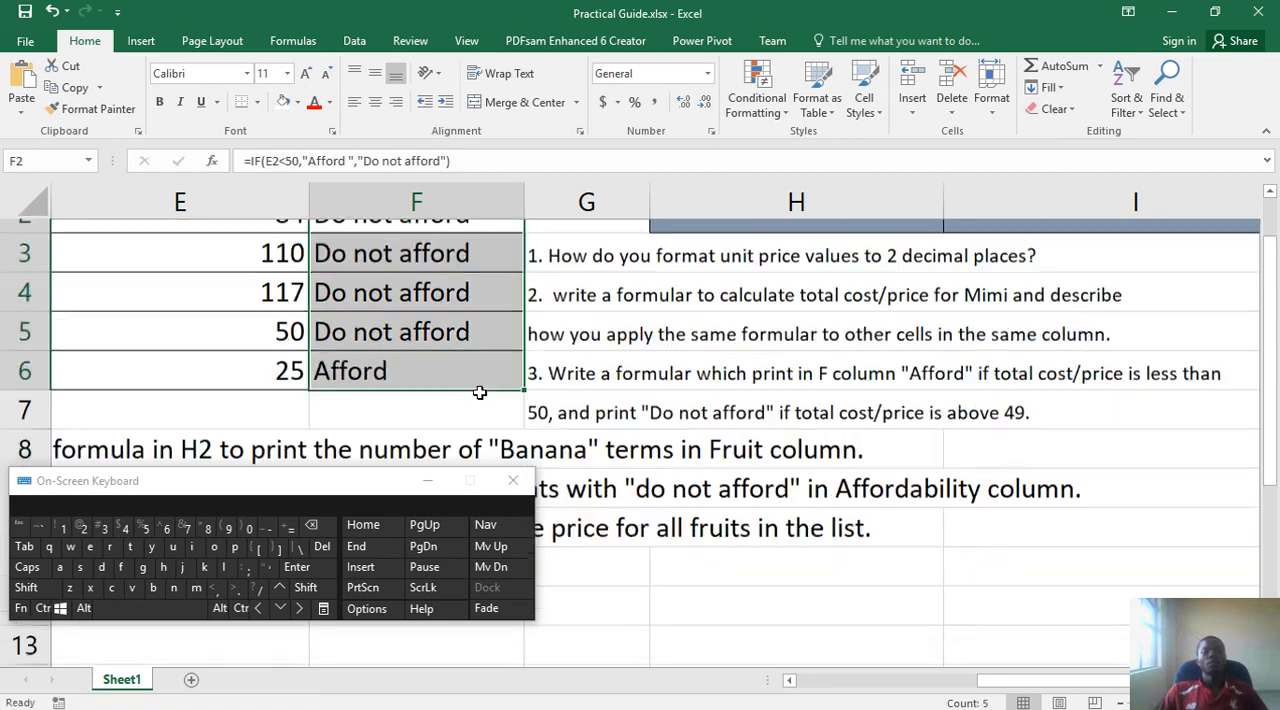
{"action": "scroll", "coordinate": [480, 393], "scroll_direction": "down", "scroll_amount": 1}
{"action": "scroll", "coordinate": [480, 393], "scroll_direction": "up", "scroll_amount": 2}
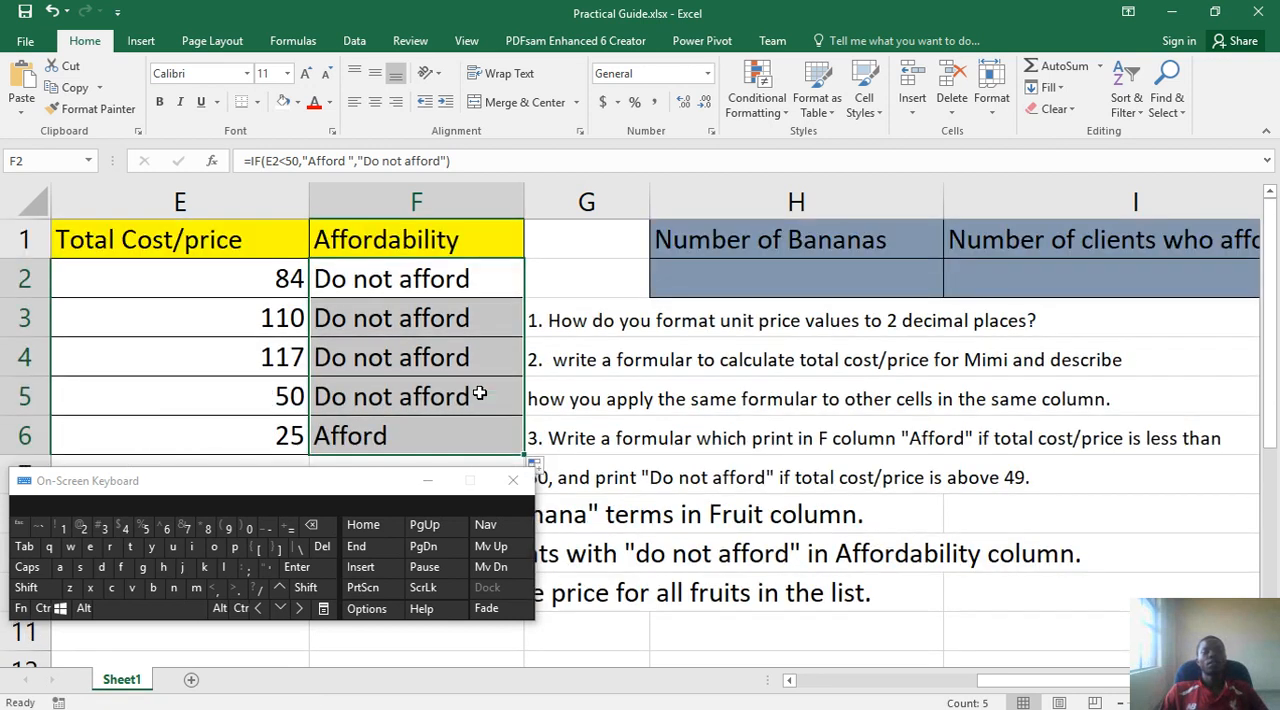
{"action": "left_click", "coordinate": [434, 438]}
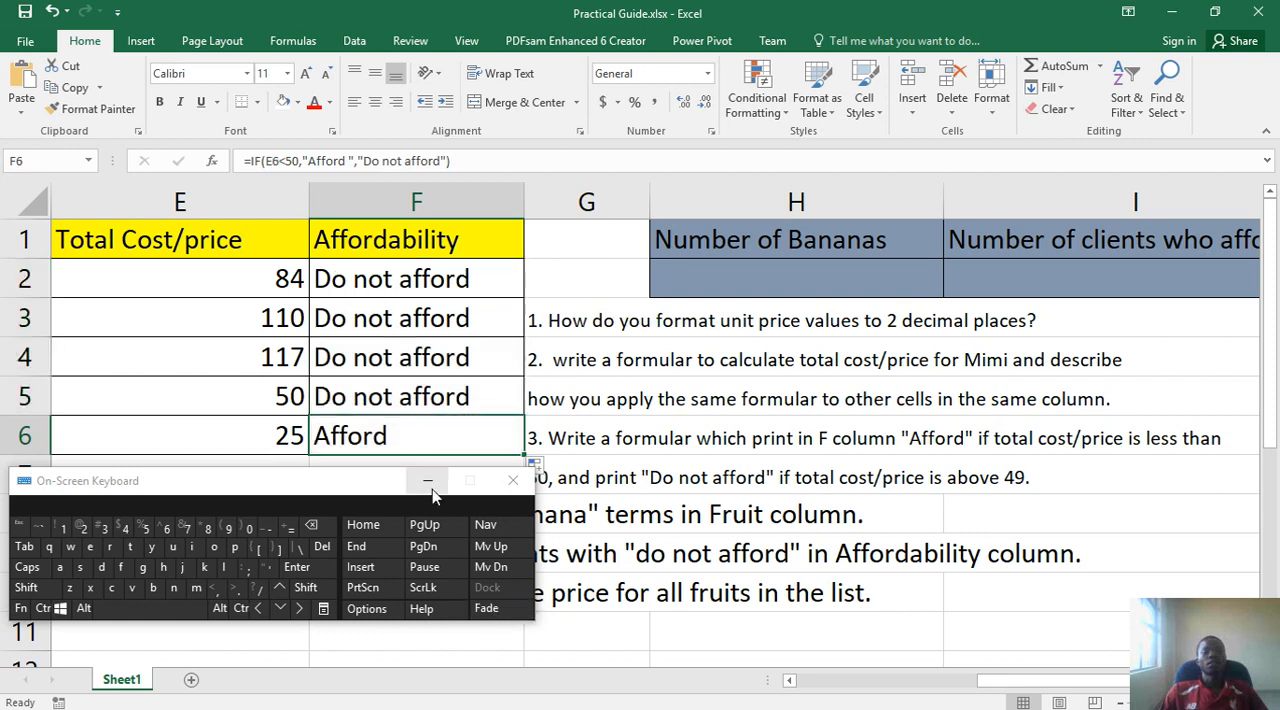
{"action": "left_click", "coordinate": [427, 482]}
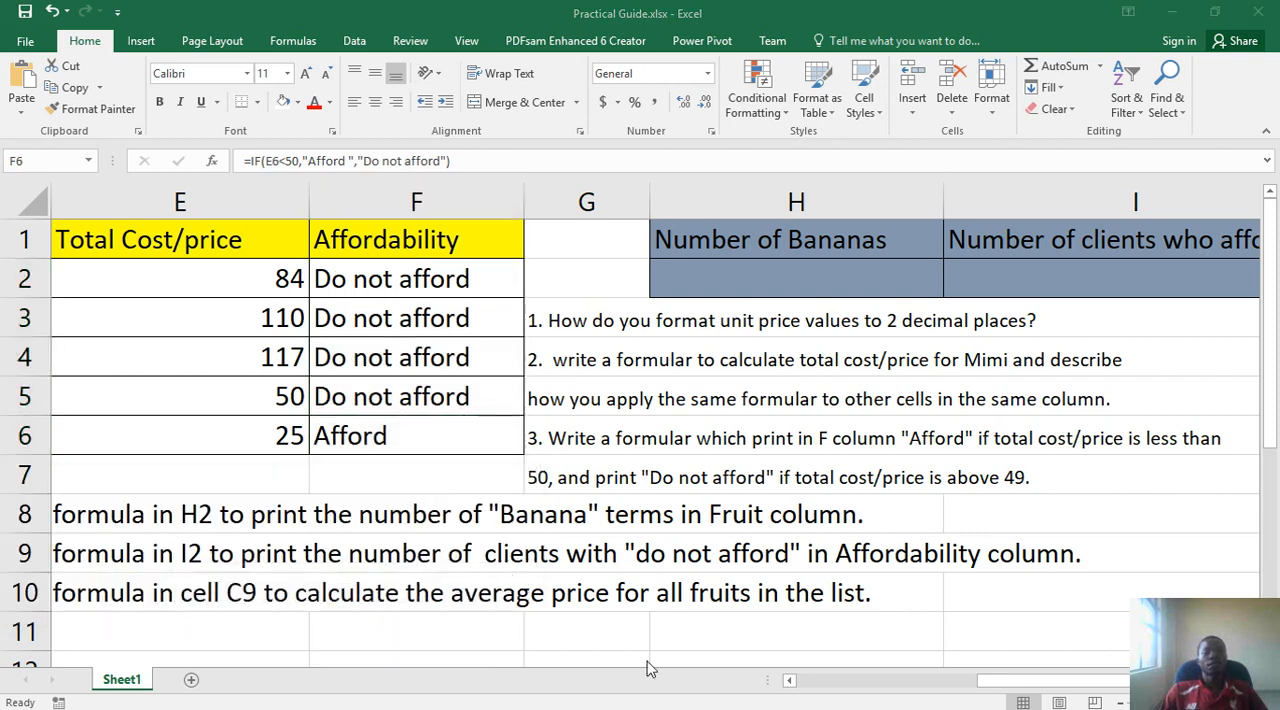
- Review the fruit table and the question text, and view the IF formula in F2
{"action": "left_click", "coordinate": [893, 689]}
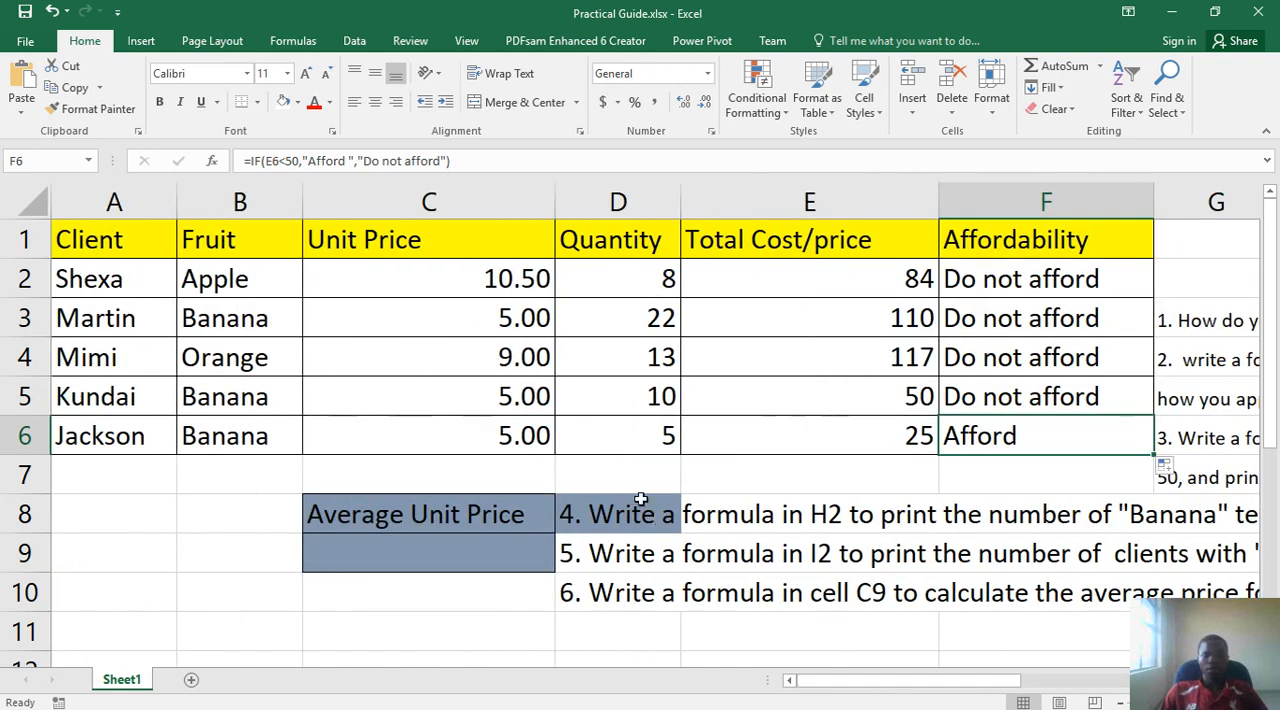
{"action": "left_click_drag", "start_coordinate": [980, 688], "coordinate": [1110, 660]}
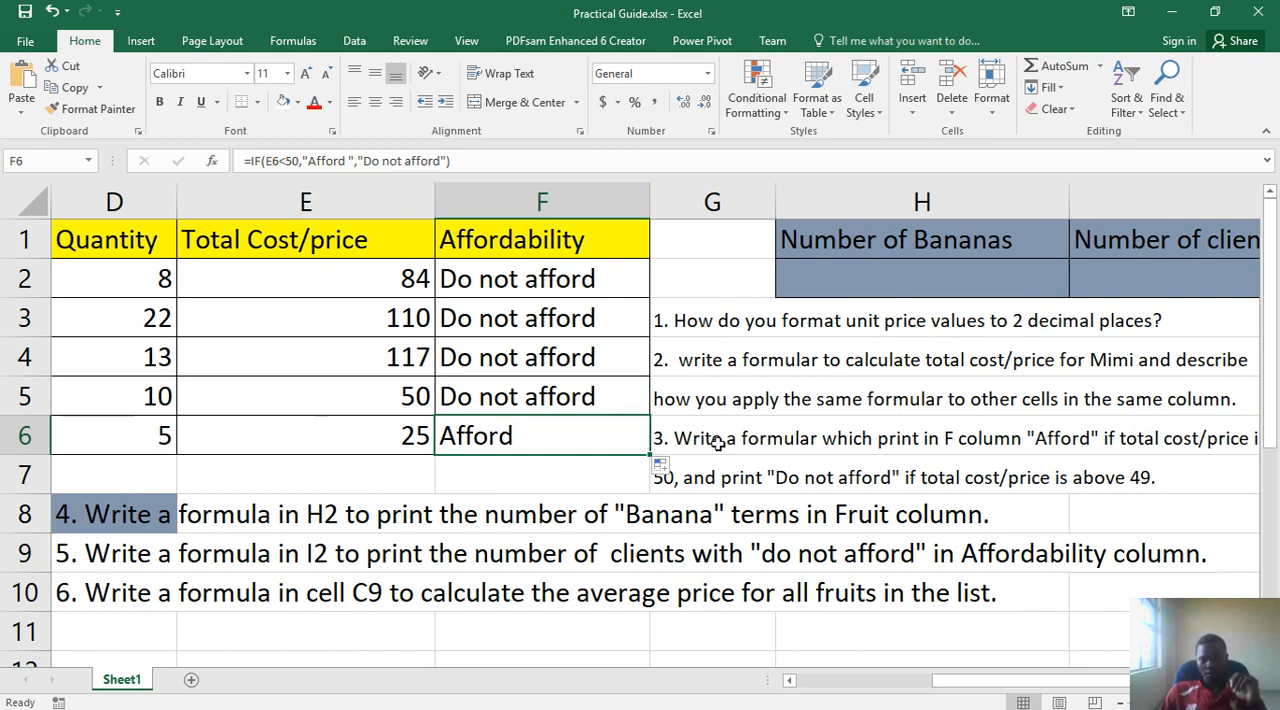
{"action": "left_click", "coordinate": [516, 287]}
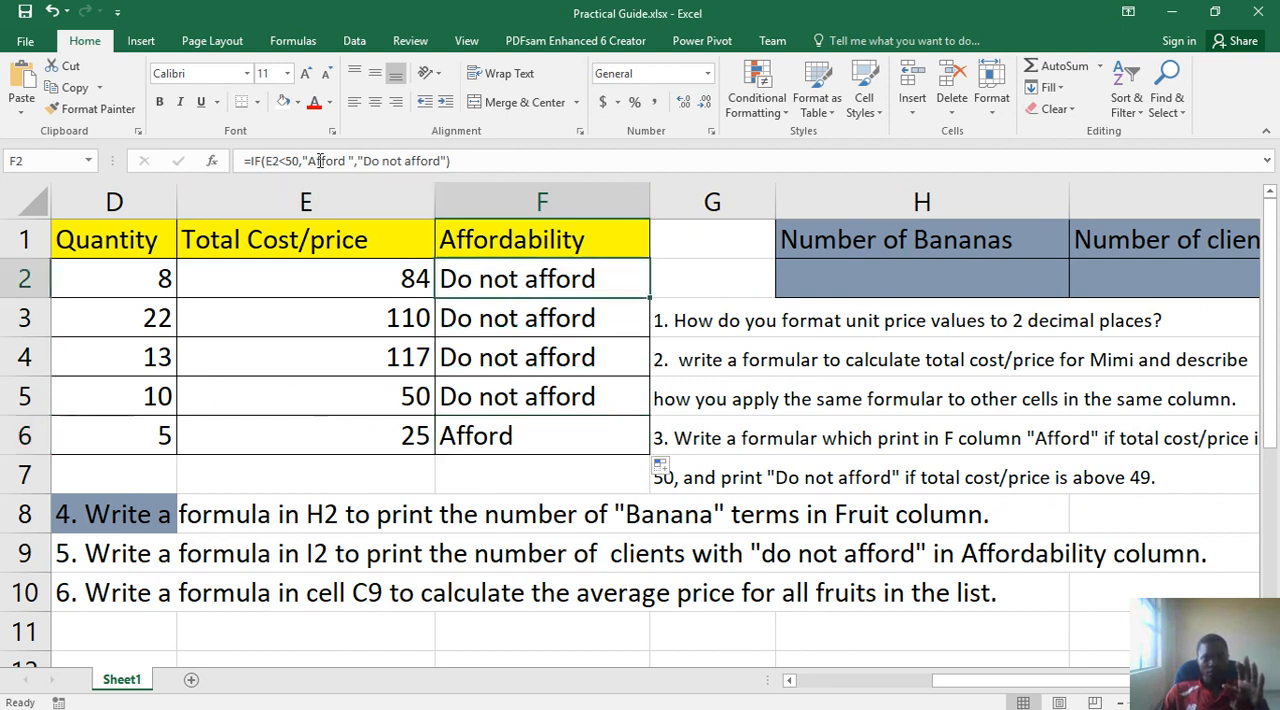
{"action": "left_click_drag", "start_coordinate": [491, 163], "coordinate": [281, 146]}
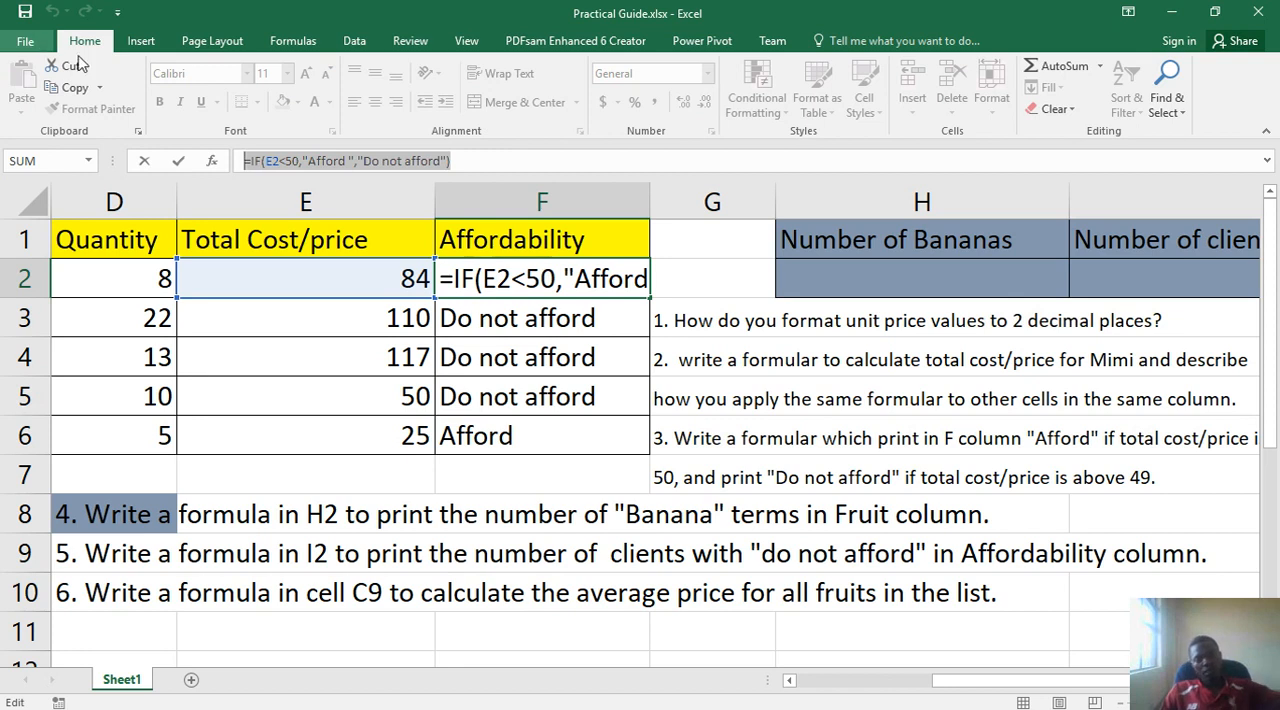
{"action": "left_click", "coordinate": [685, 437]}
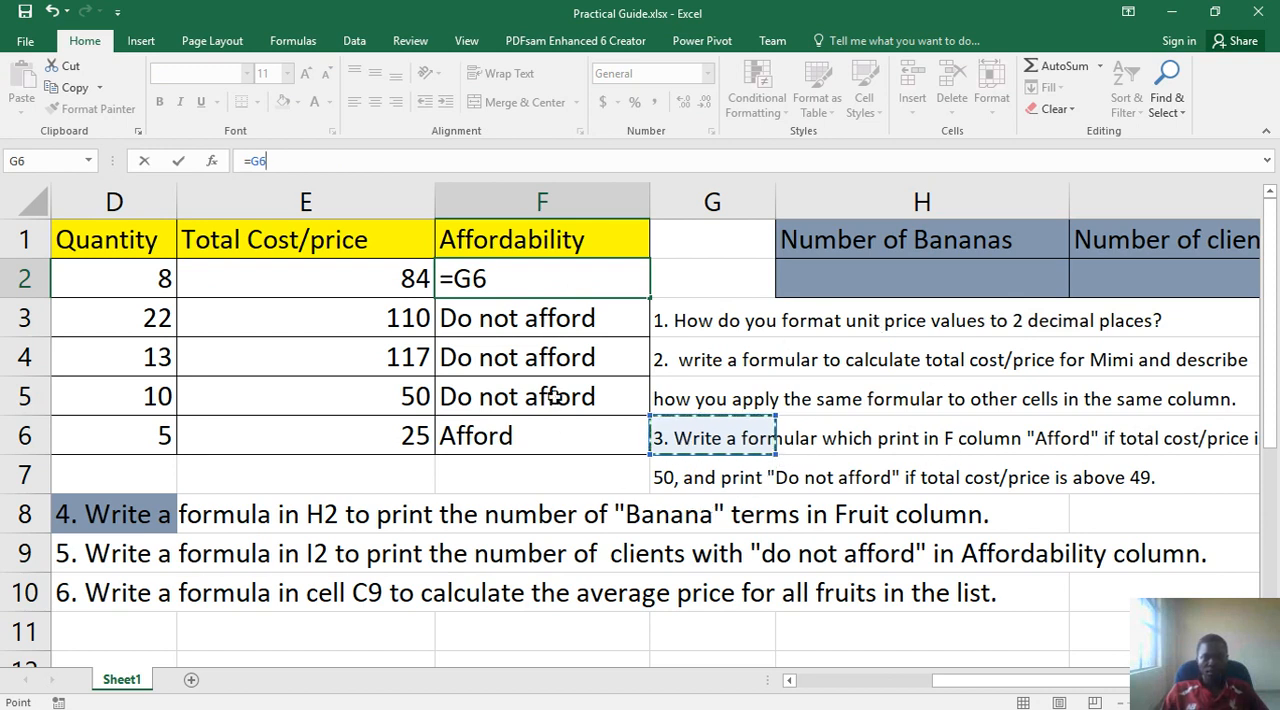
{"action": "key", "text": "Return"}
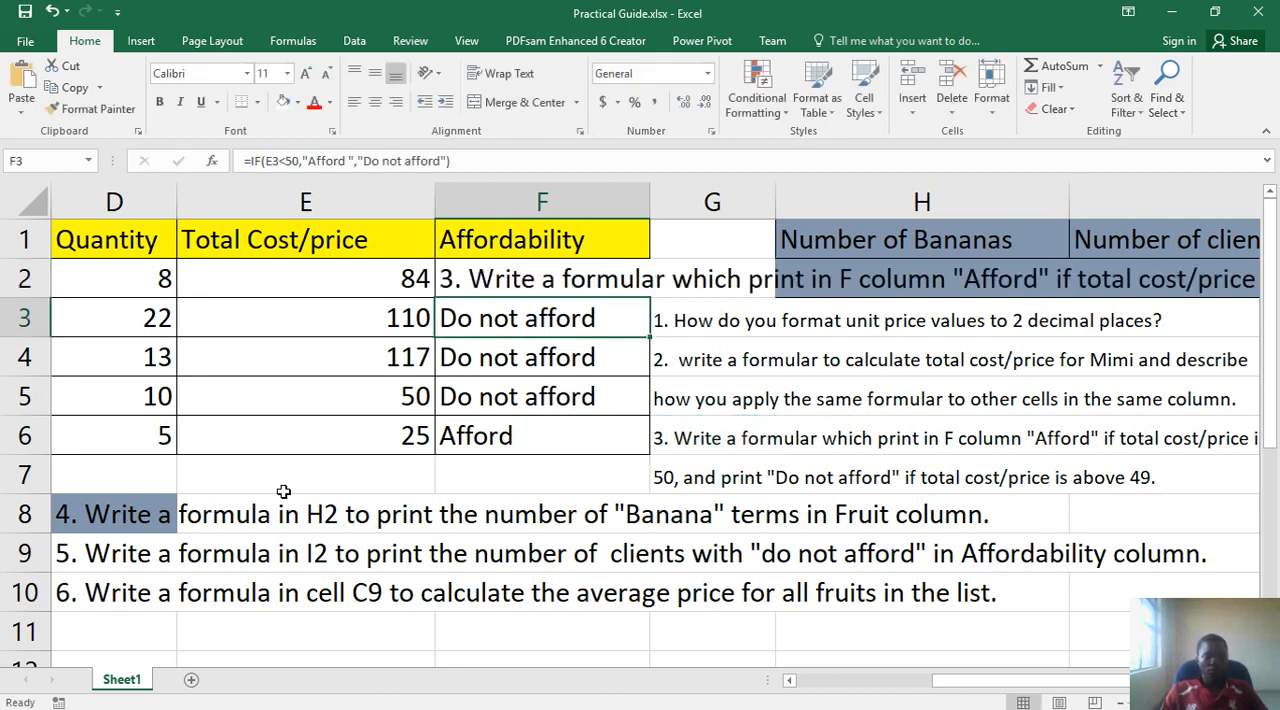
{"action": "left_click", "coordinate": [51, 11]}
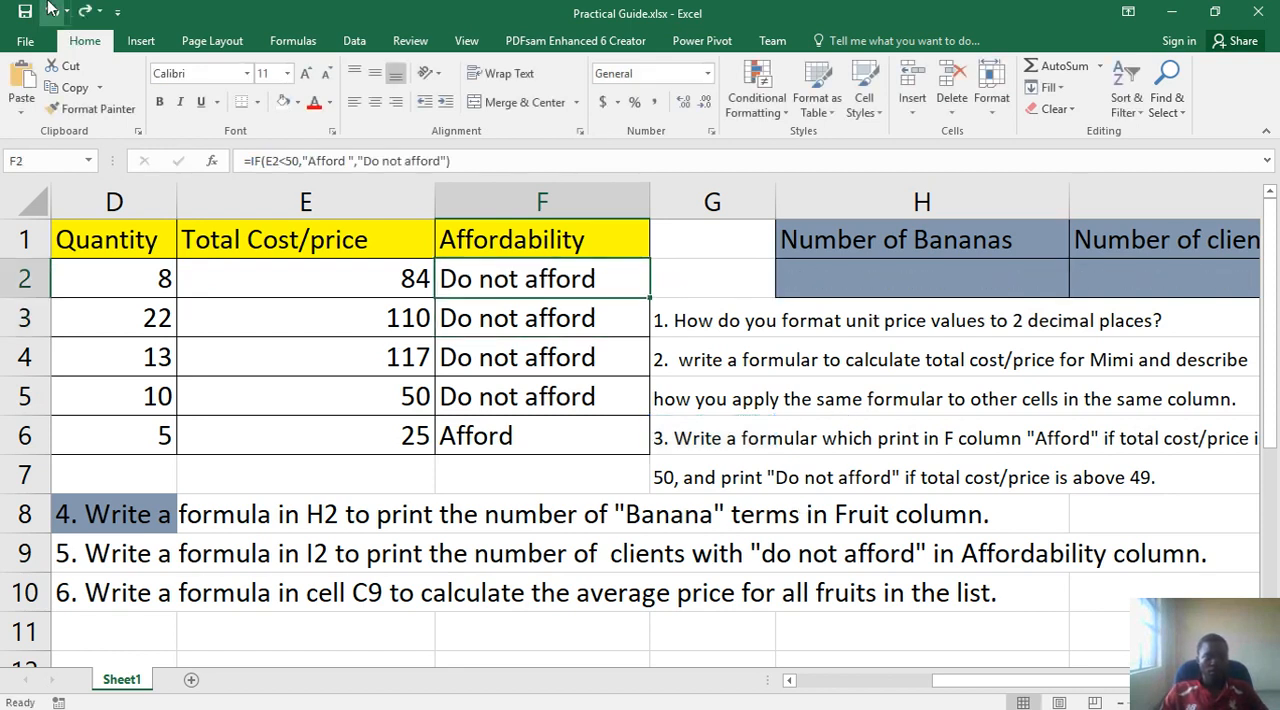
- Inspect the IF formulas in F3, F5 and F2, leaving each one as it is
{"action": "left_click", "coordinate": [512, 333]}
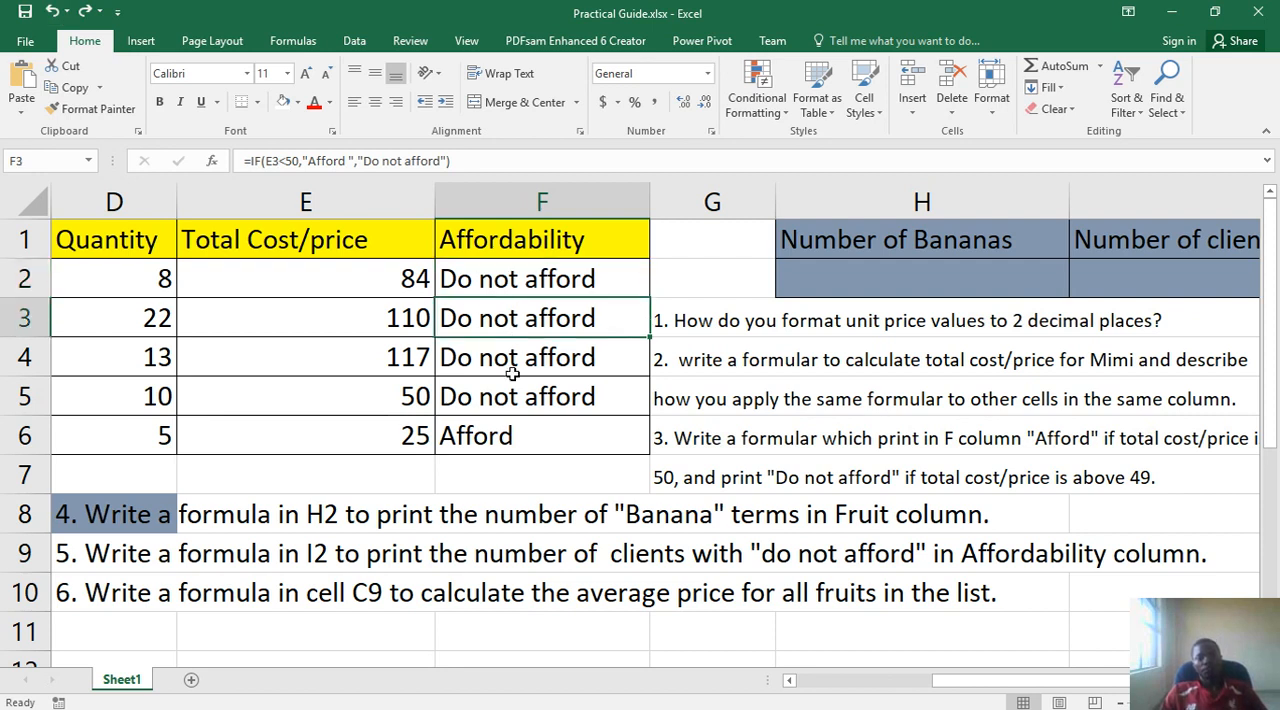
{"action": "left_click_drag", "start_coordinate": [512, 373], "coordinate": [510, 394]}
{"action": "left_click", "coordinate": [513, 390]}
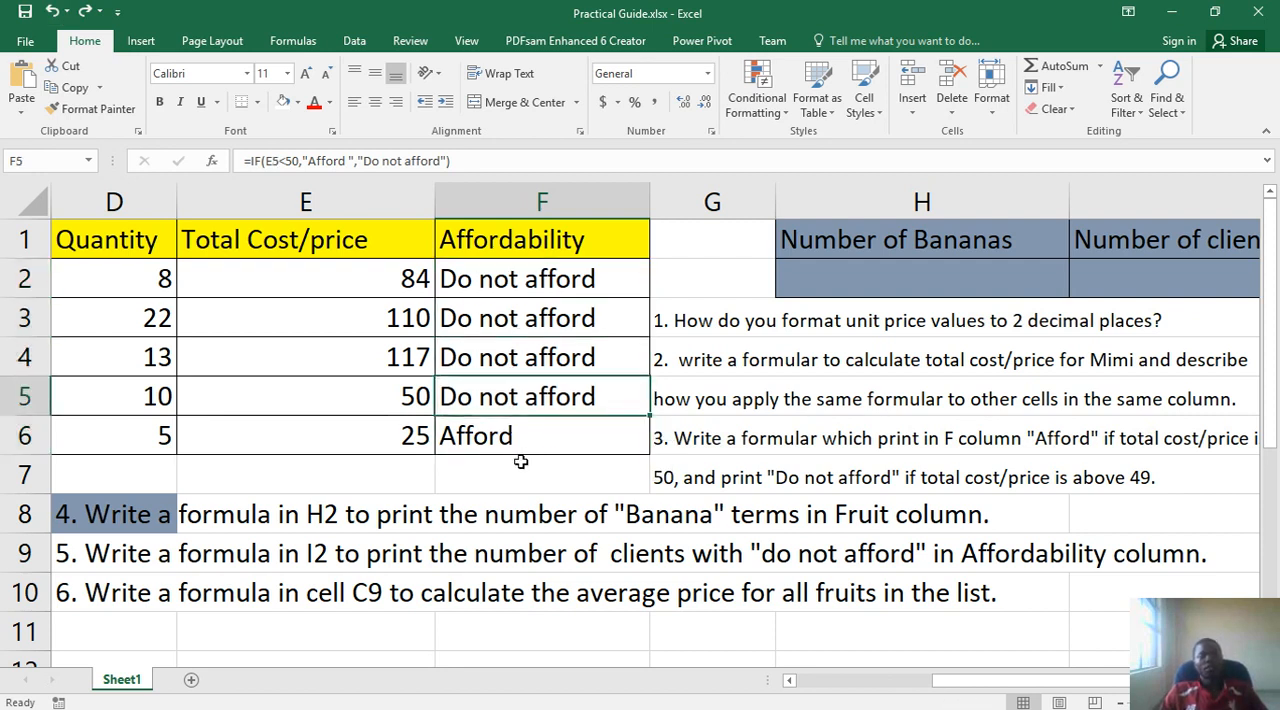
{"action": "left_click", "coordinate": [515, 281]}
{"action": "left_click", "coordinate": [410, 162]}
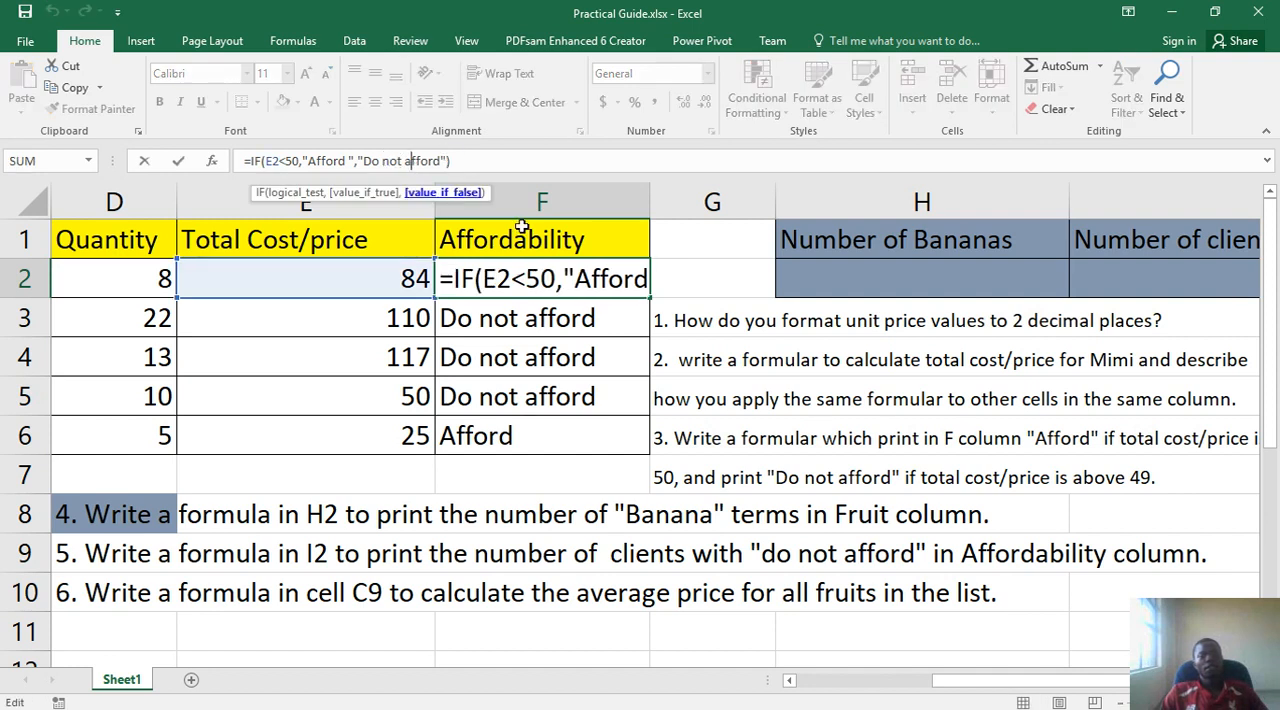
{"action": "key", "text": "Return"}
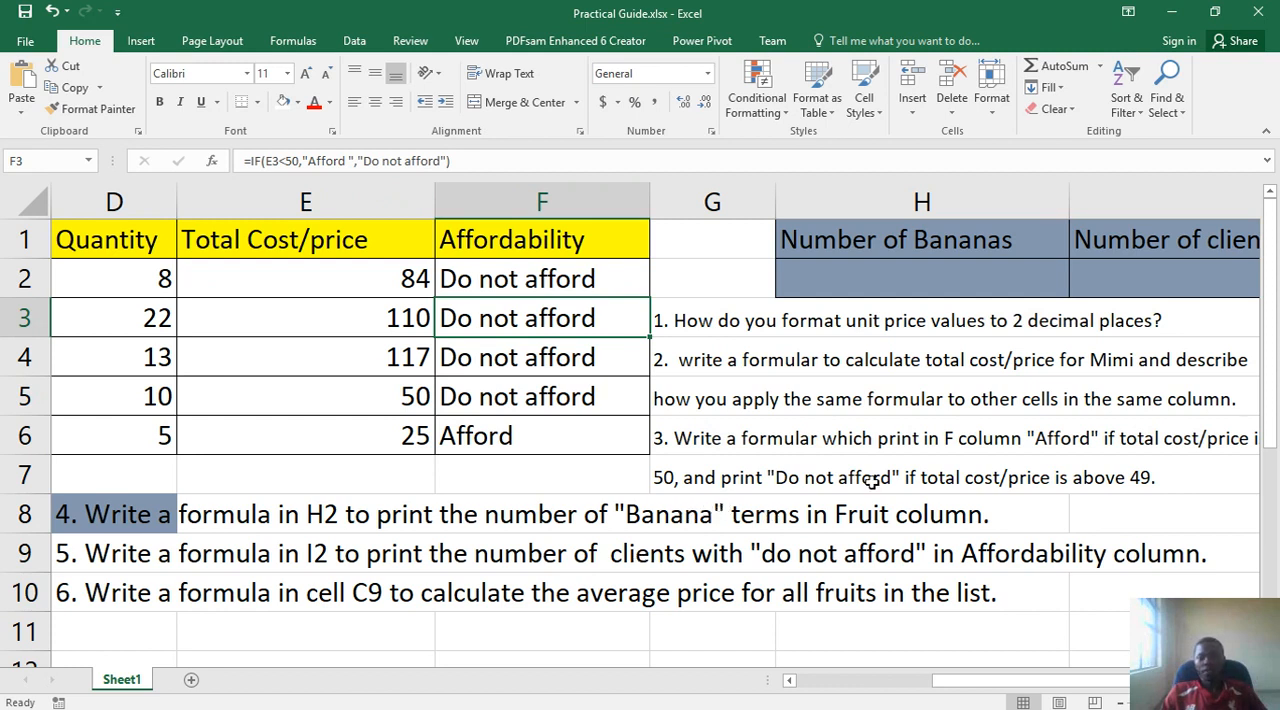
- Append "or equal to" after "less than" in the question 3 text in G6
{"action": "left_click_drag", "start_coordinate": [984, 690], "coordinate": [1077, 688]}
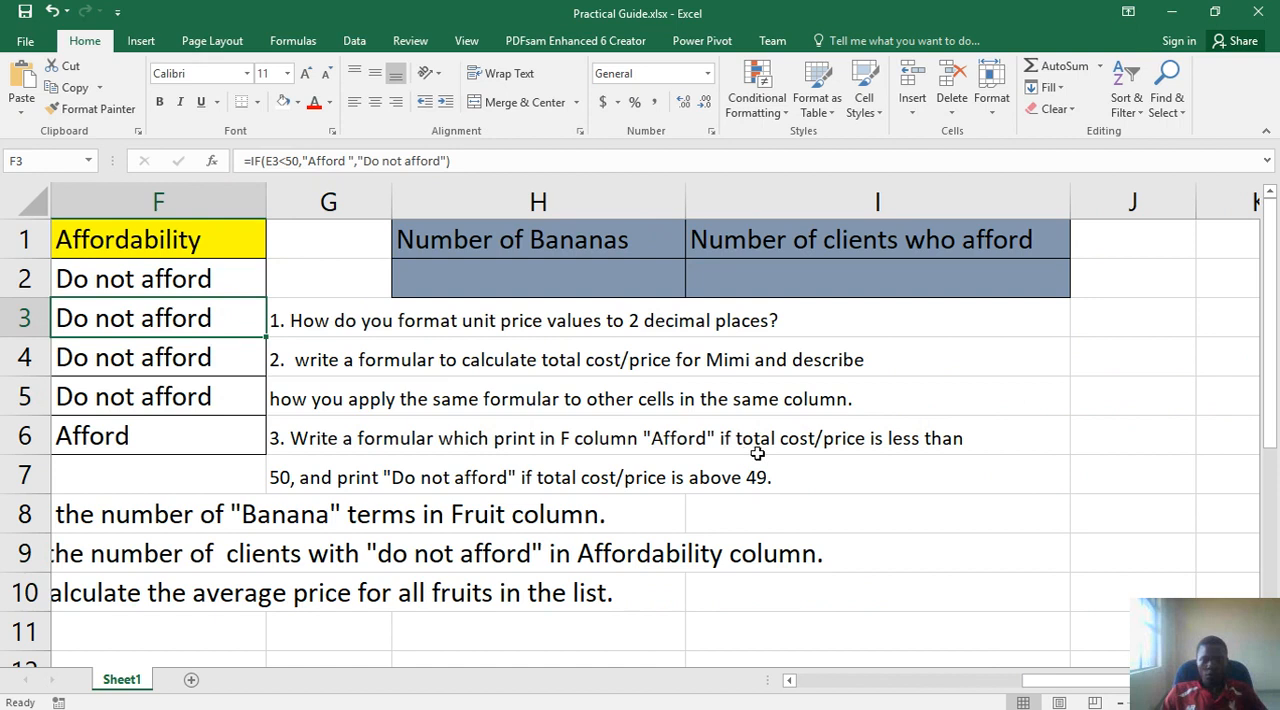
{"action": "left_click", "coordinate": [951, 438]}
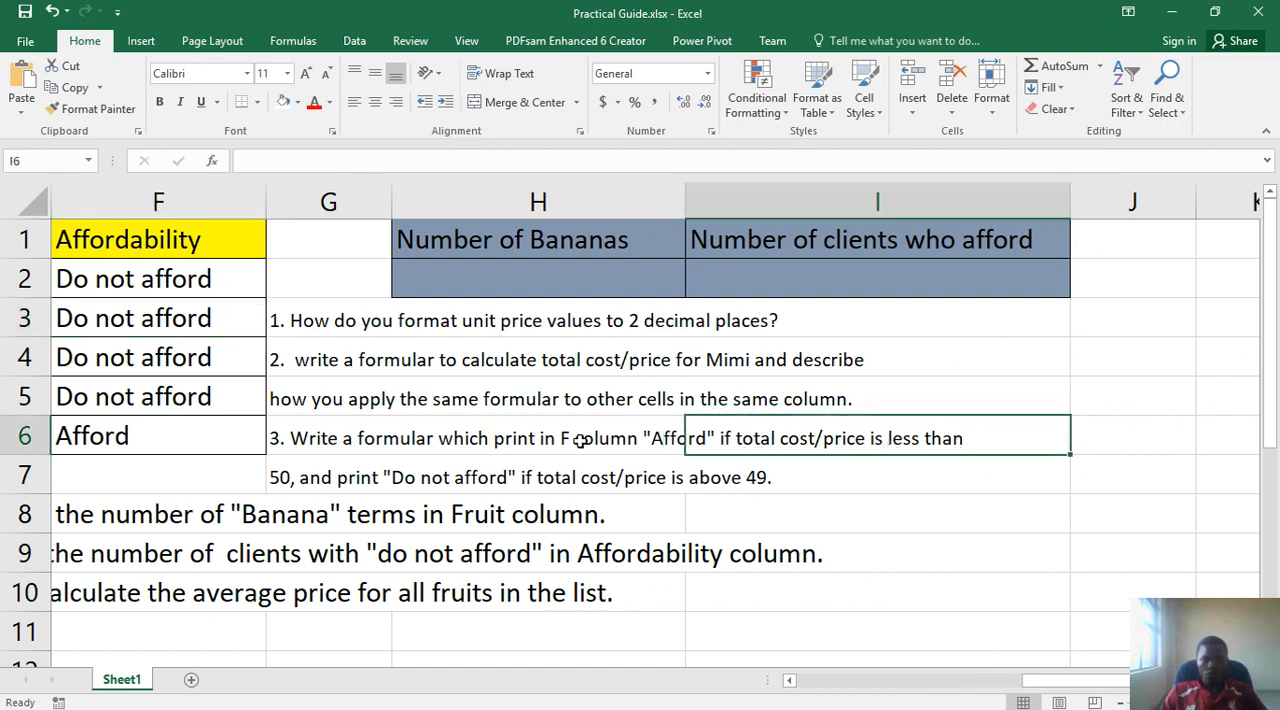
{"action": "left_click", "coordinate": [343, 440]}
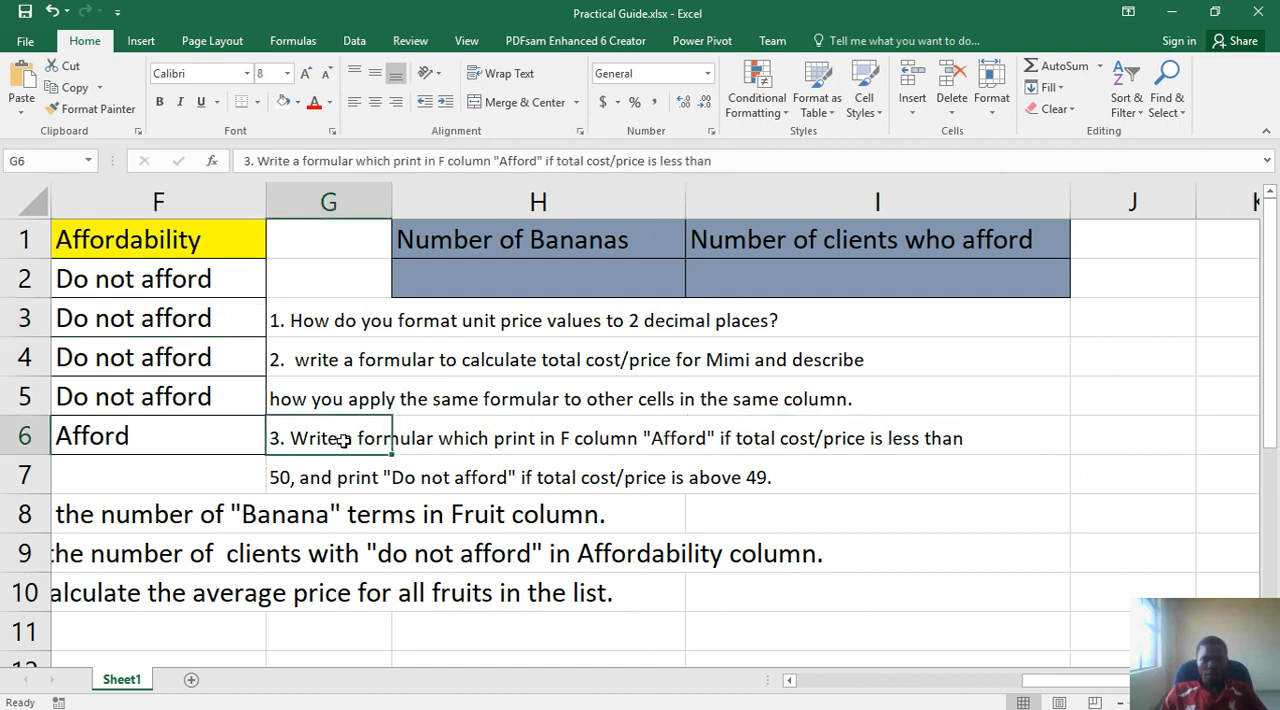
{"action": "left_click", "coordinate": [729, 158]}
{"action": "type", "text": "o"}
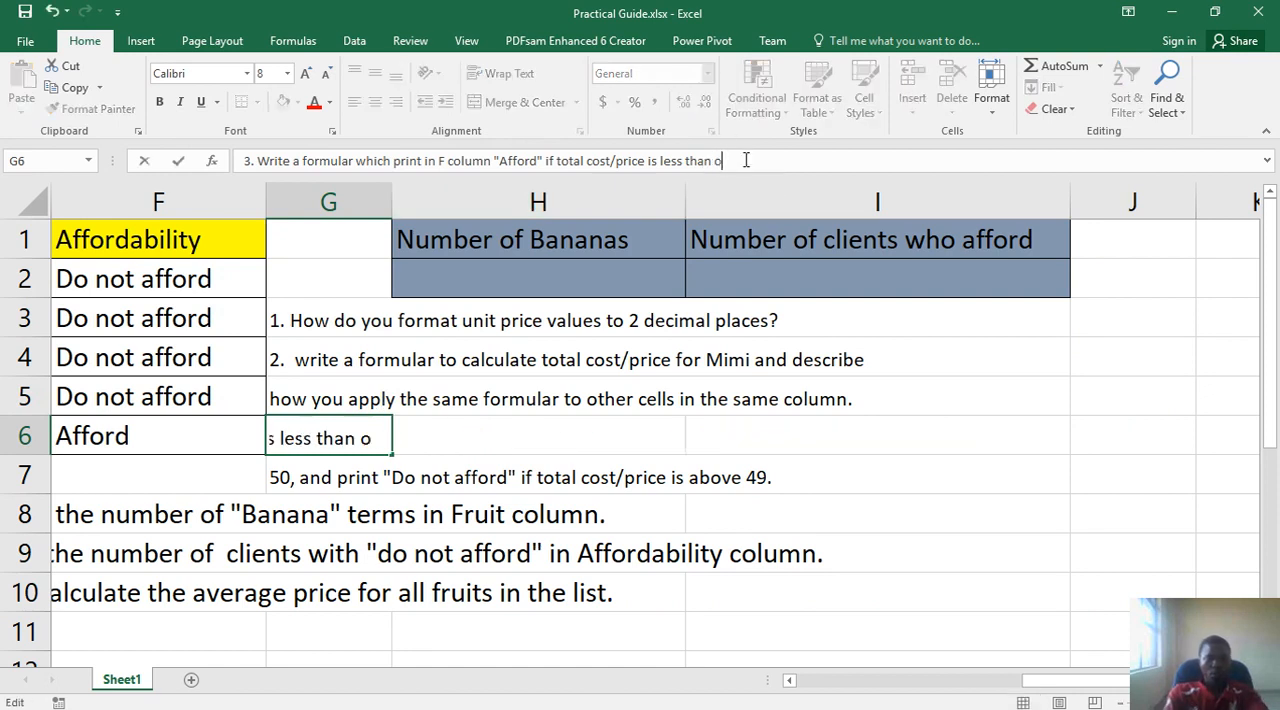
{"action": "type", "text": "qua"}
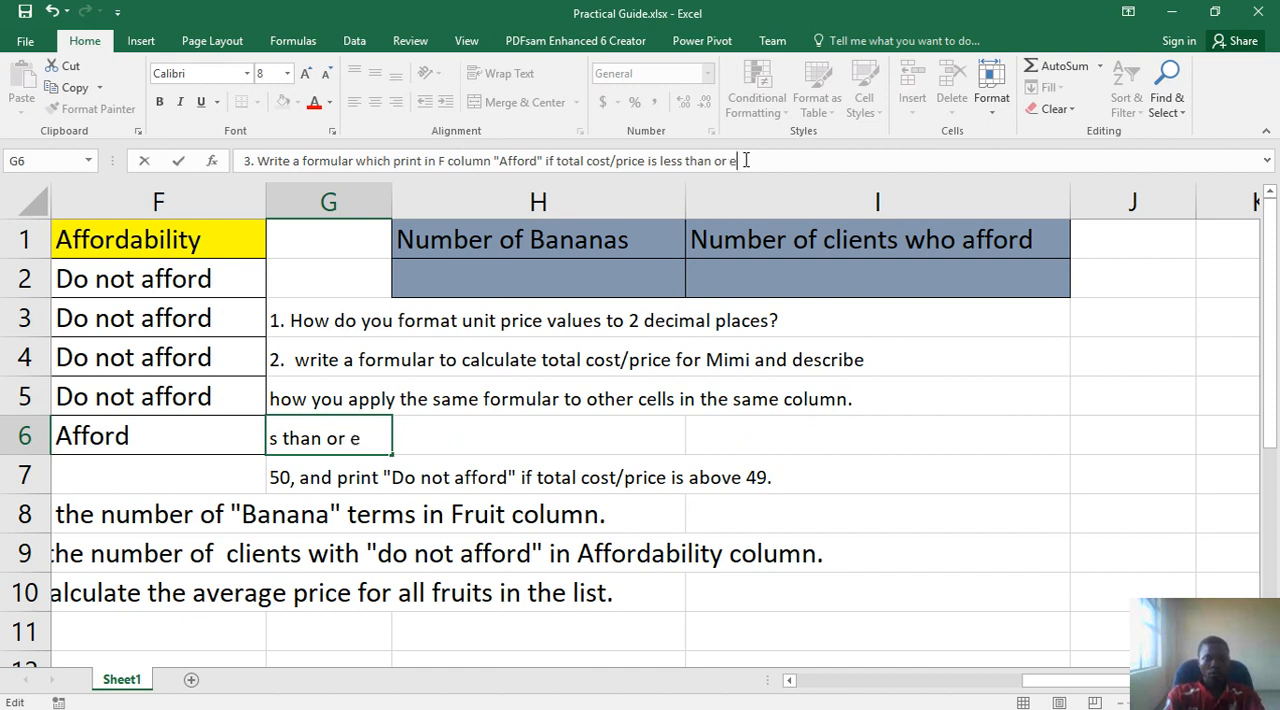
{"action": "type", "text": "al"}
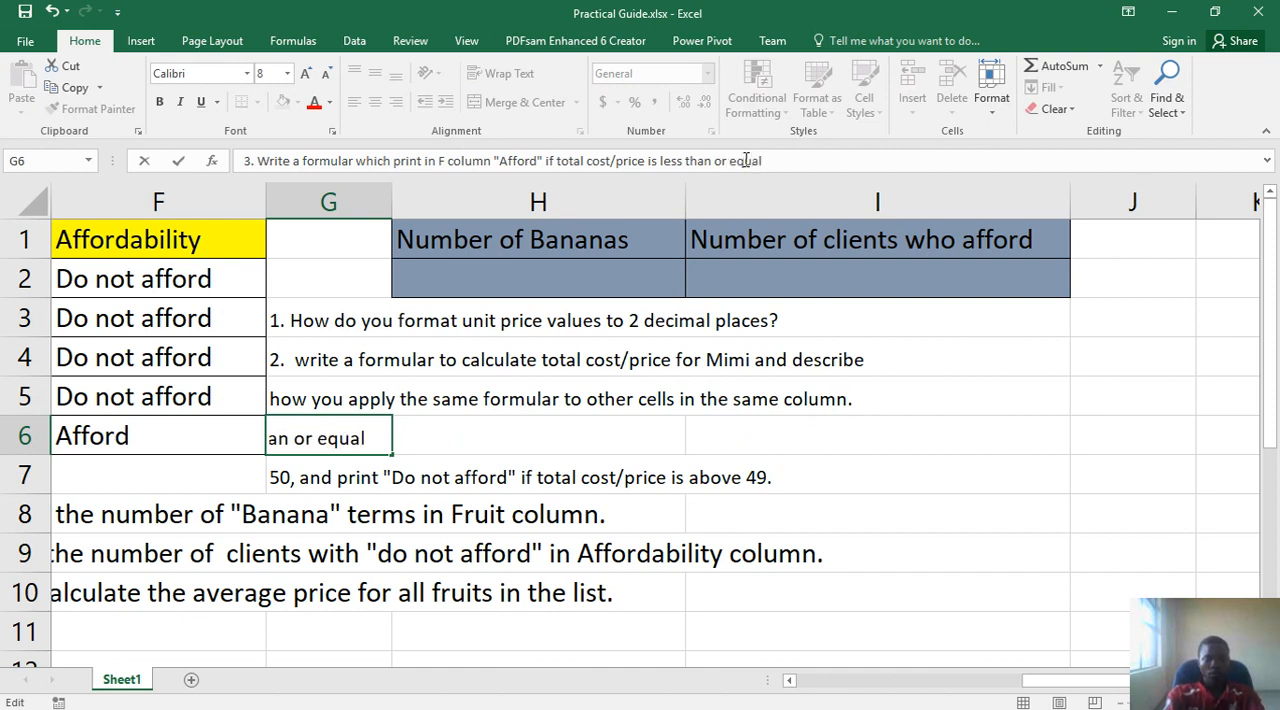
{"action": "type", "text": " to"}
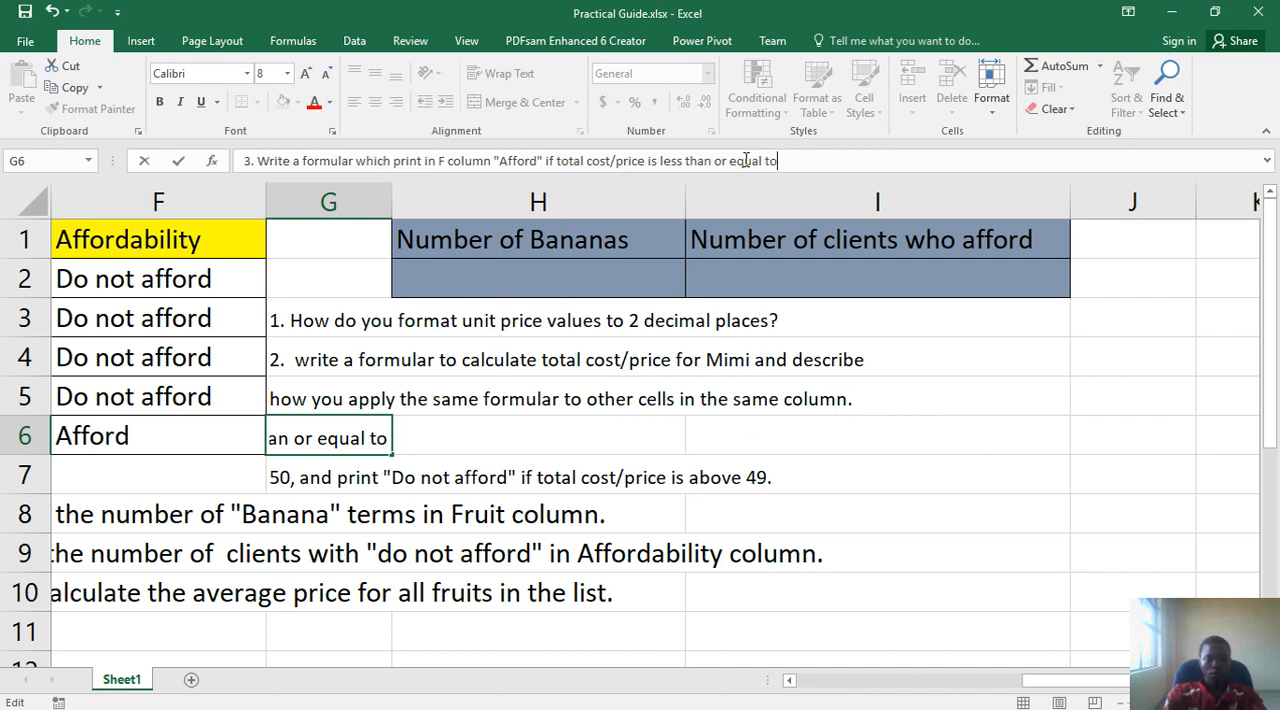
{"action": "key", "text": "Return"}
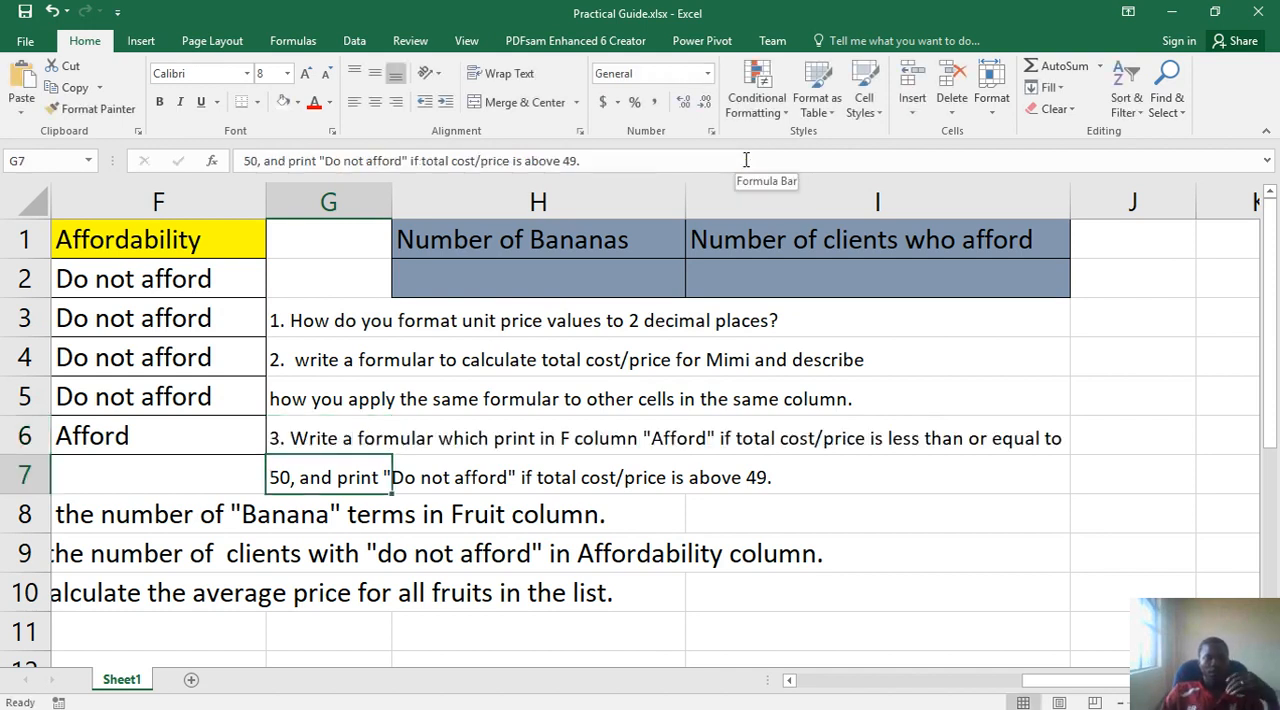
- Change the logical test of the IF formula in F2 to E2<=50
{"action": "left_click", "coordinate": [187, 418]}
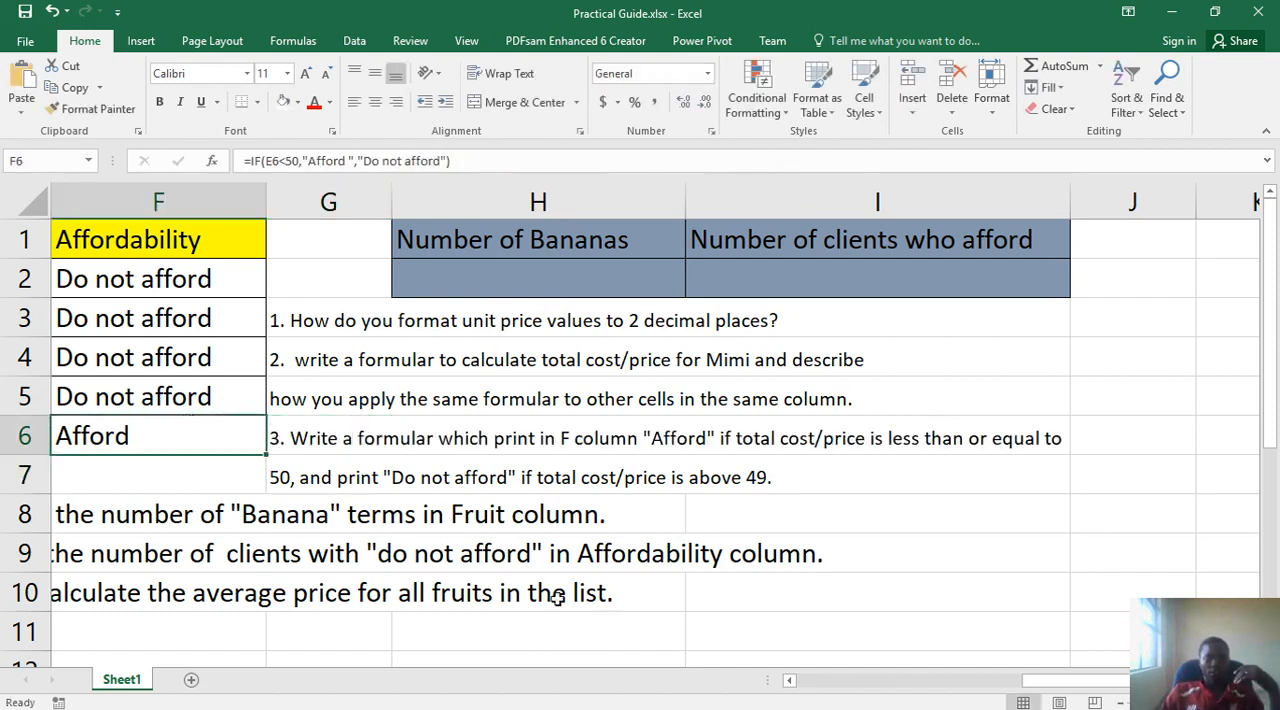
{"action": "scroll", "coordinate": [869, 693], "scroll_direction": "left", "scroll_amount": 5}
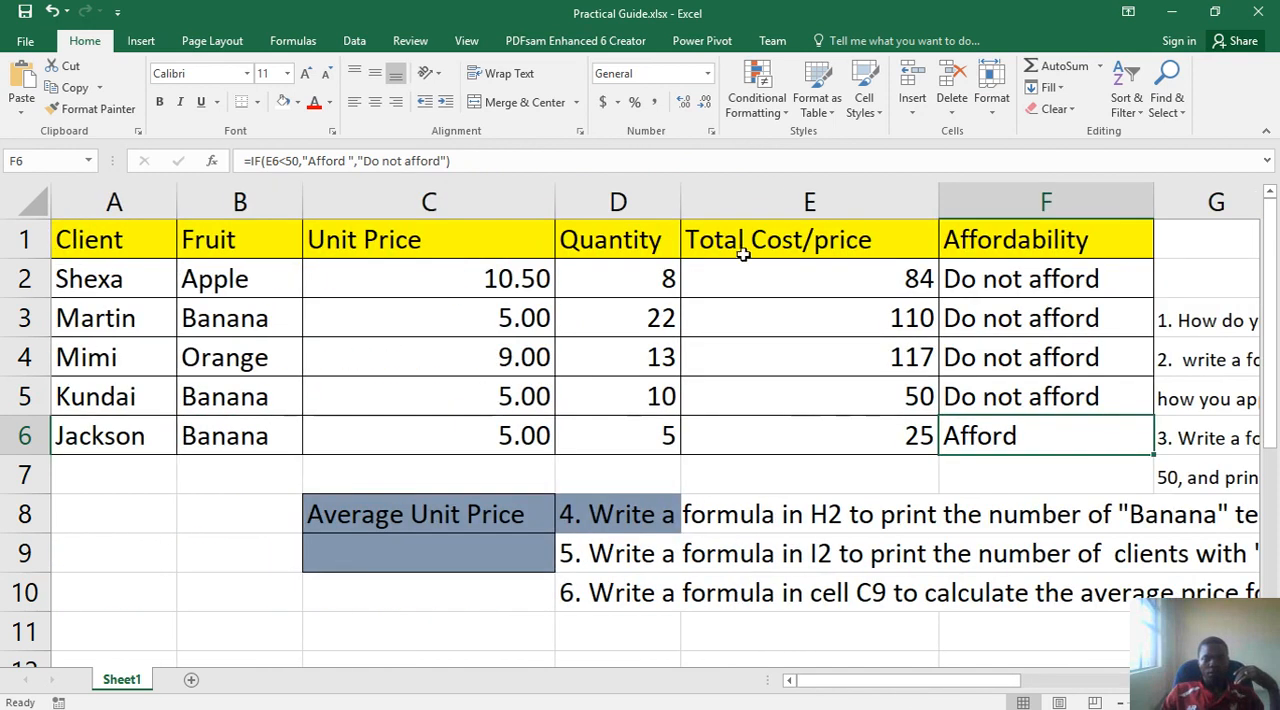
{"action": "left_click", "coordinate": [1007, 283]}
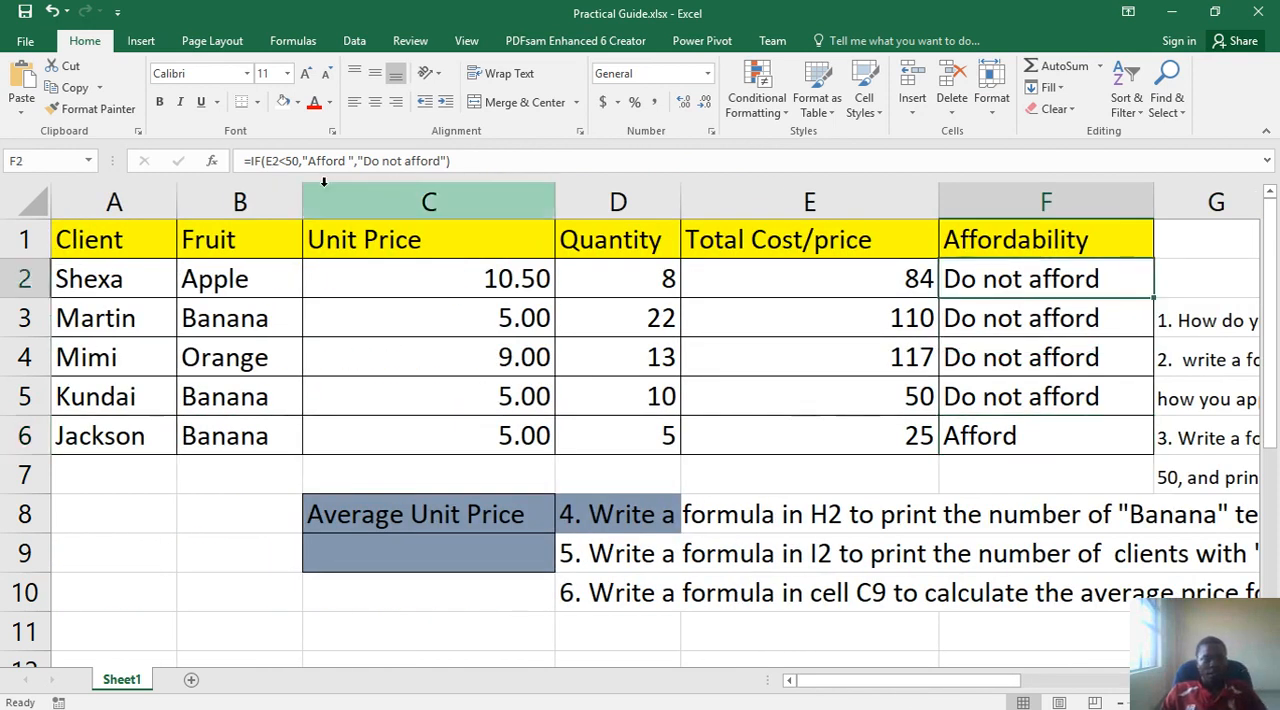
{"action": "left_click", "coordinate": [290, 165]}
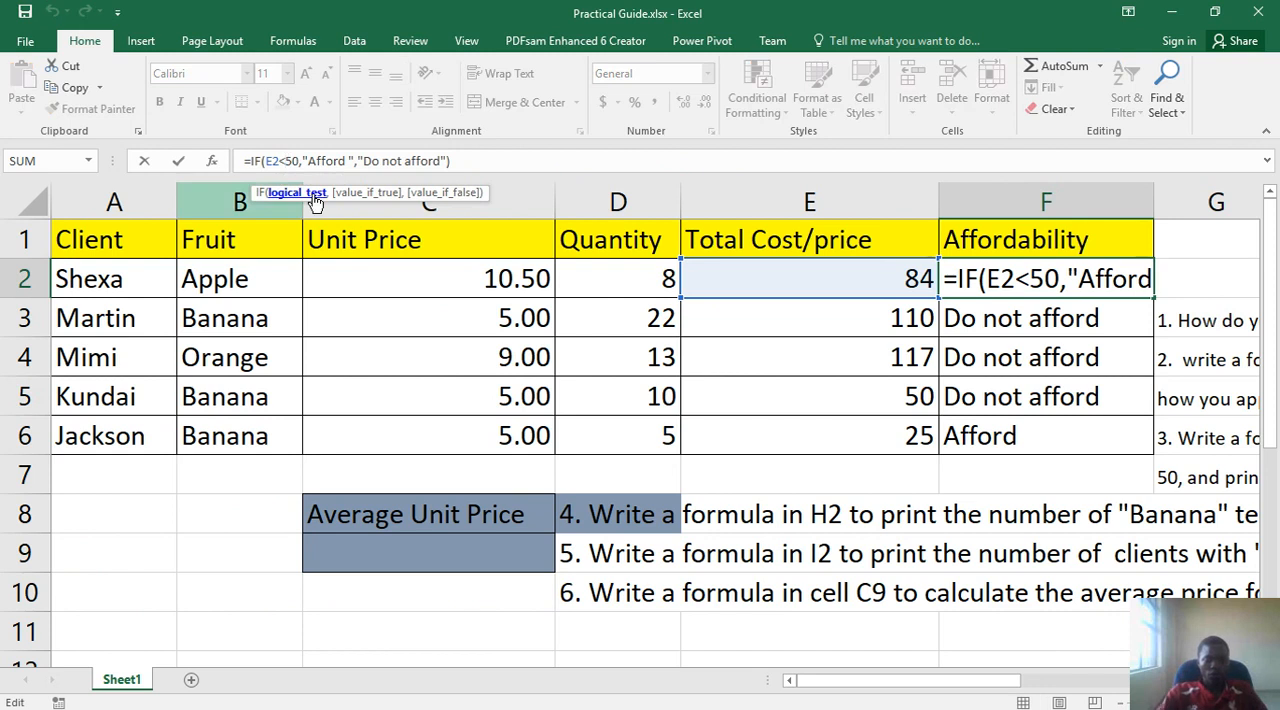
{"action": "type", "text": "="}
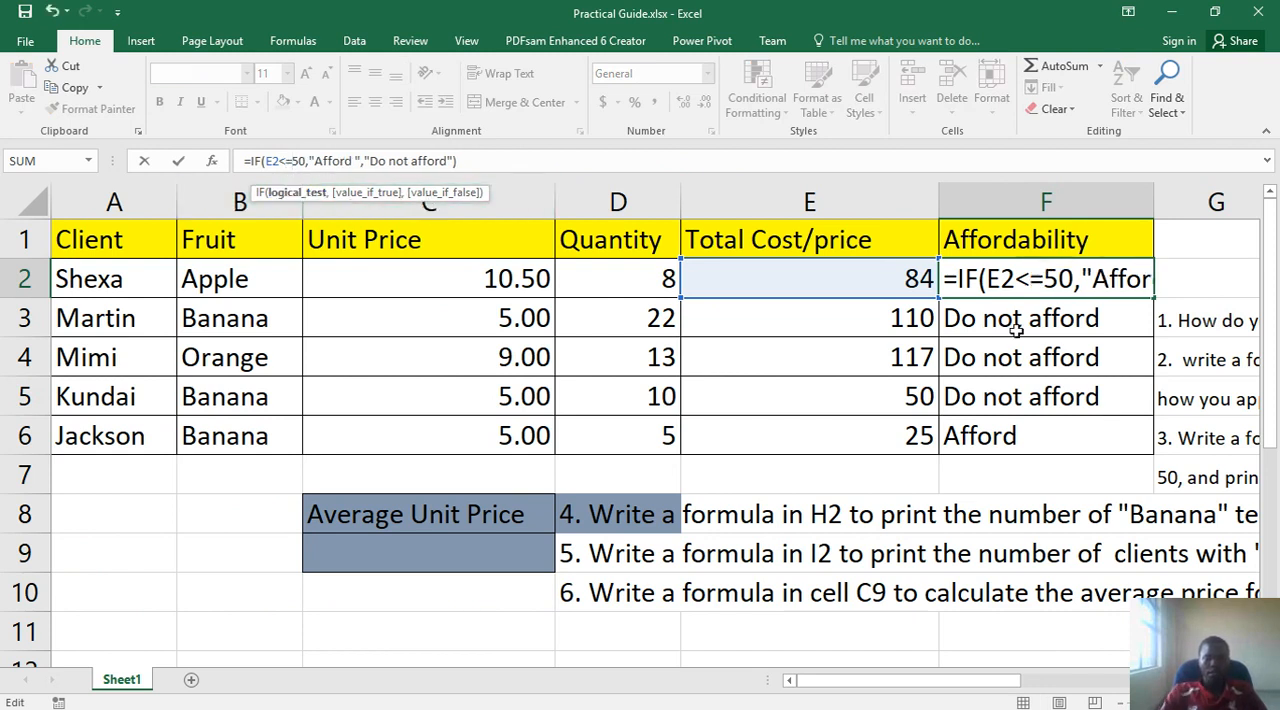
{"action": "key", "text": "Return"}
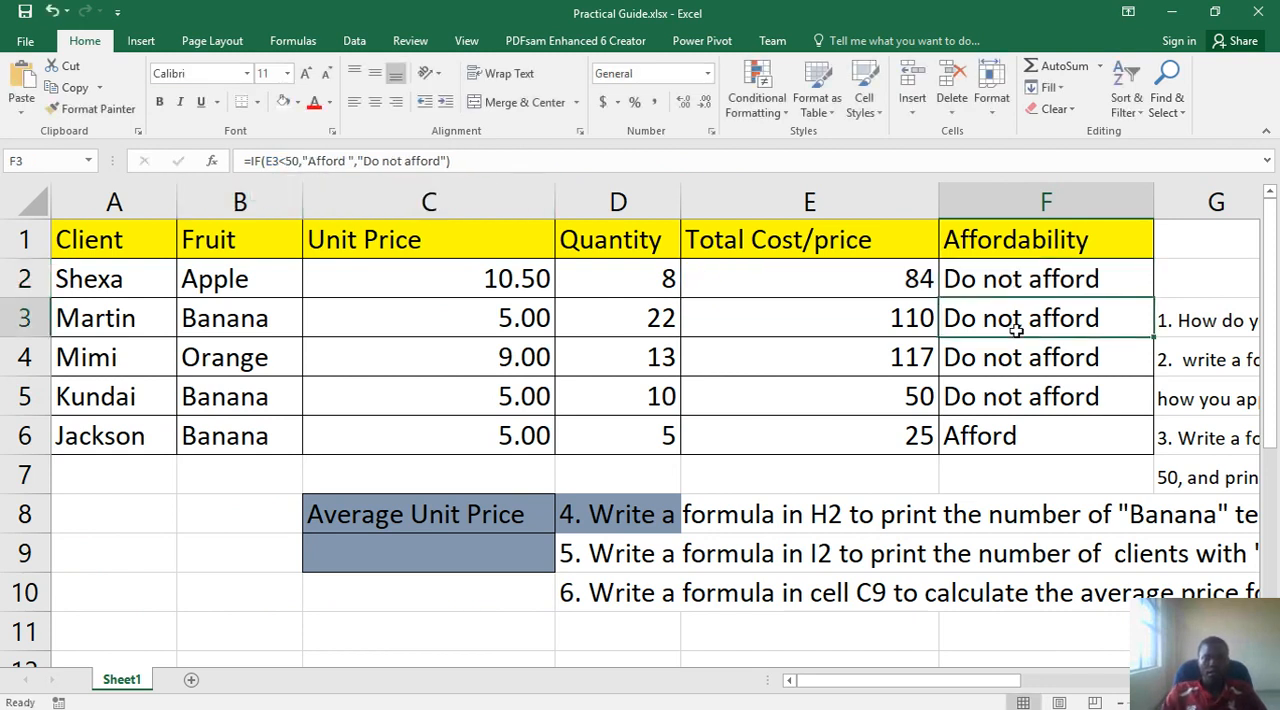
- Fill the F2 formula down through F6 and check the outcome against the total costs in E5 and E6
{"action": "left_click", "coordinate": [1128, 280]}
{"action": "left_click_drag", "start_coordinate": [1152, 298], "coordinate": [1147, 464]}
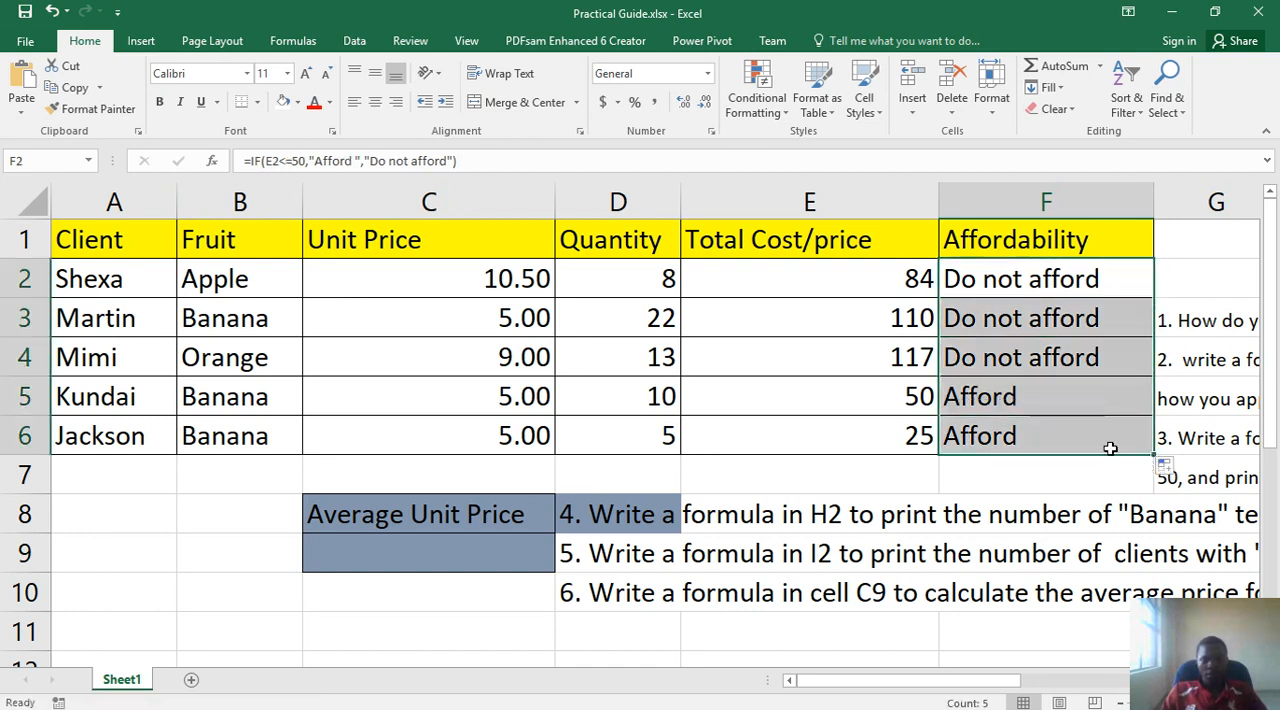
{"action": "left_click", "coordinate": [906, 398]}
{"action": "left_click", "coordinate": [898, 430]}
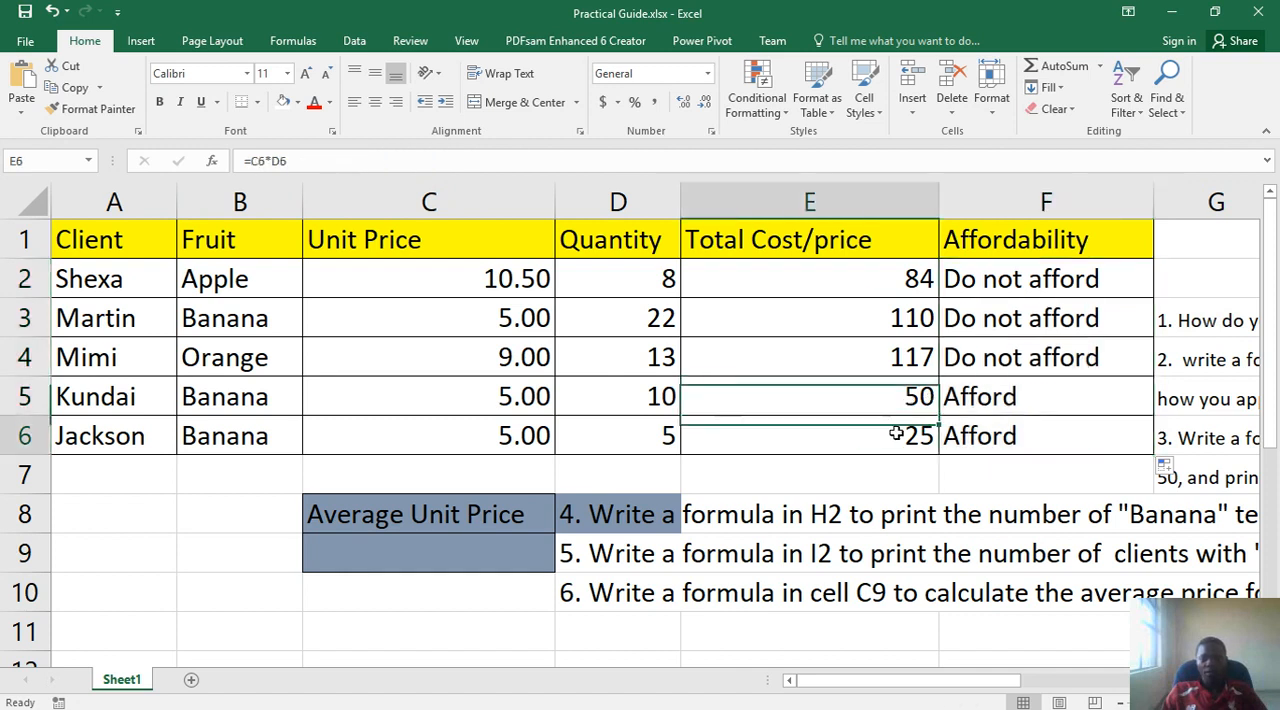
{"action": "left_click", "coordinate": [910, 400]}
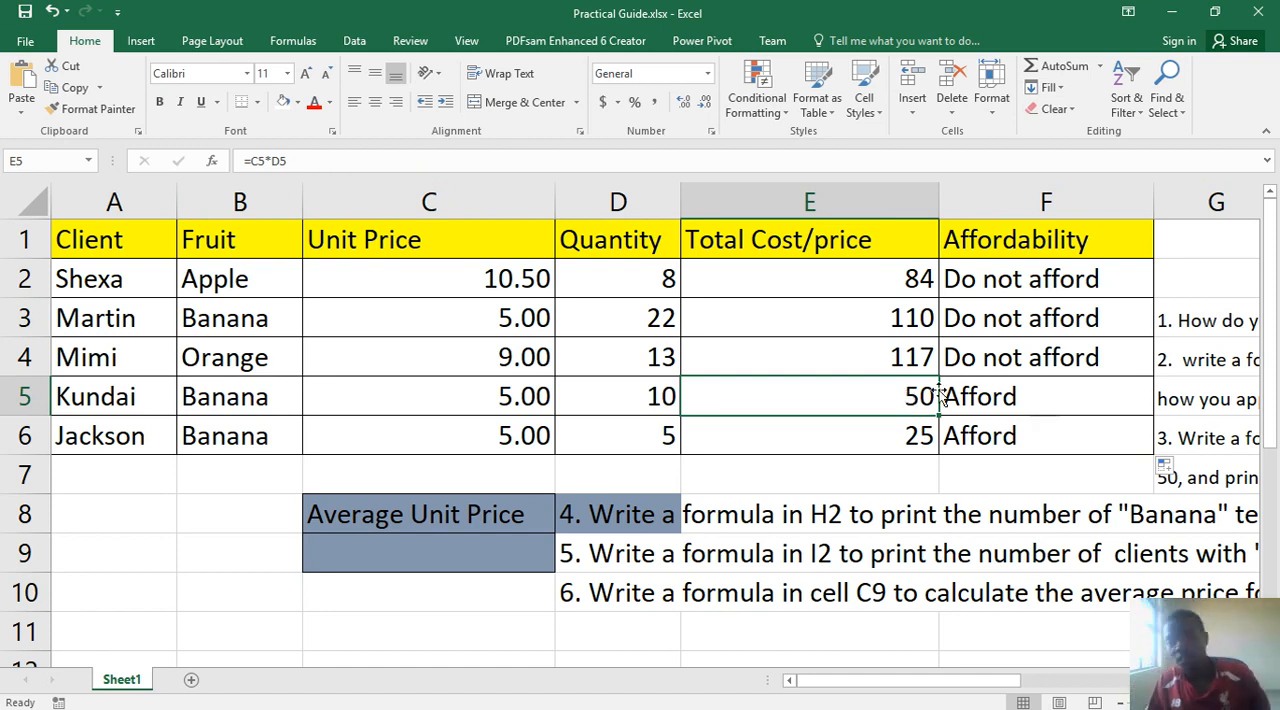
- Replace the 49 at the end of the question 3 text in G7 with 50
{"action": "mouse_move", "coordinate": [897, 700]}
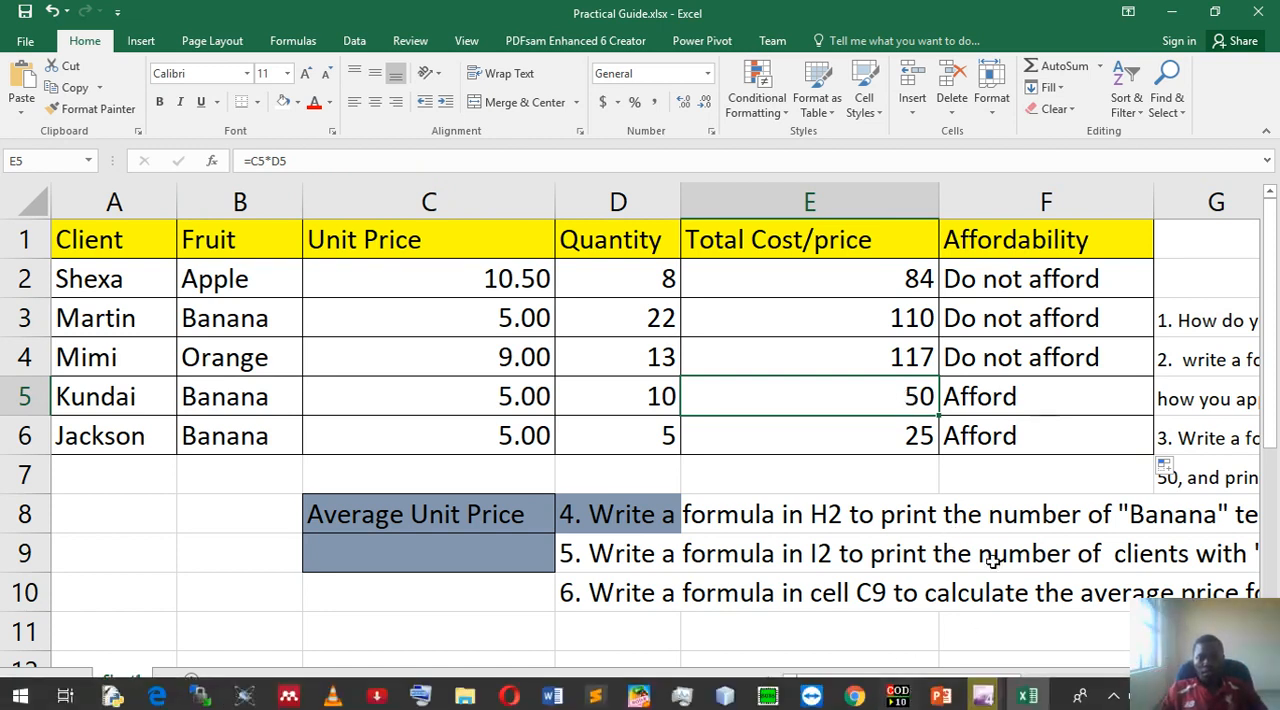
{"action": "left_click_drag", "start_coordinate": [918, 684], "coordinate": [960, 684]}
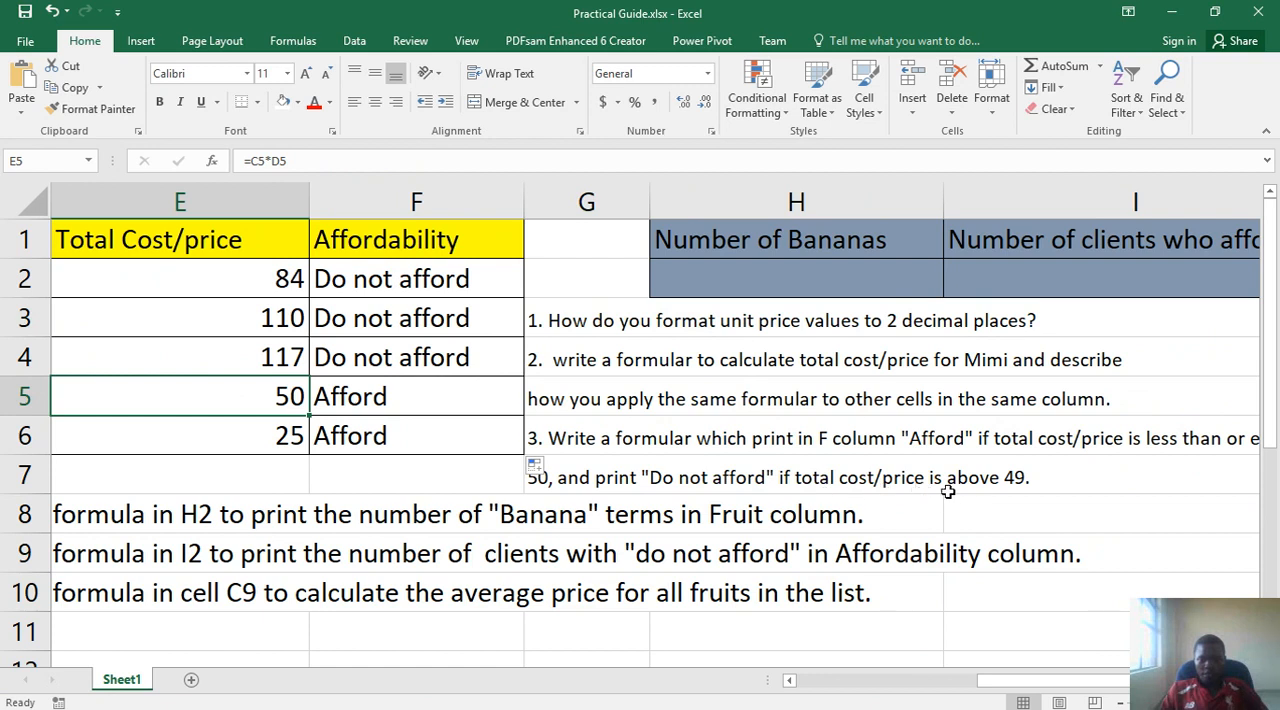
{"action": "double_click", "coordinate": [1019, 476]}
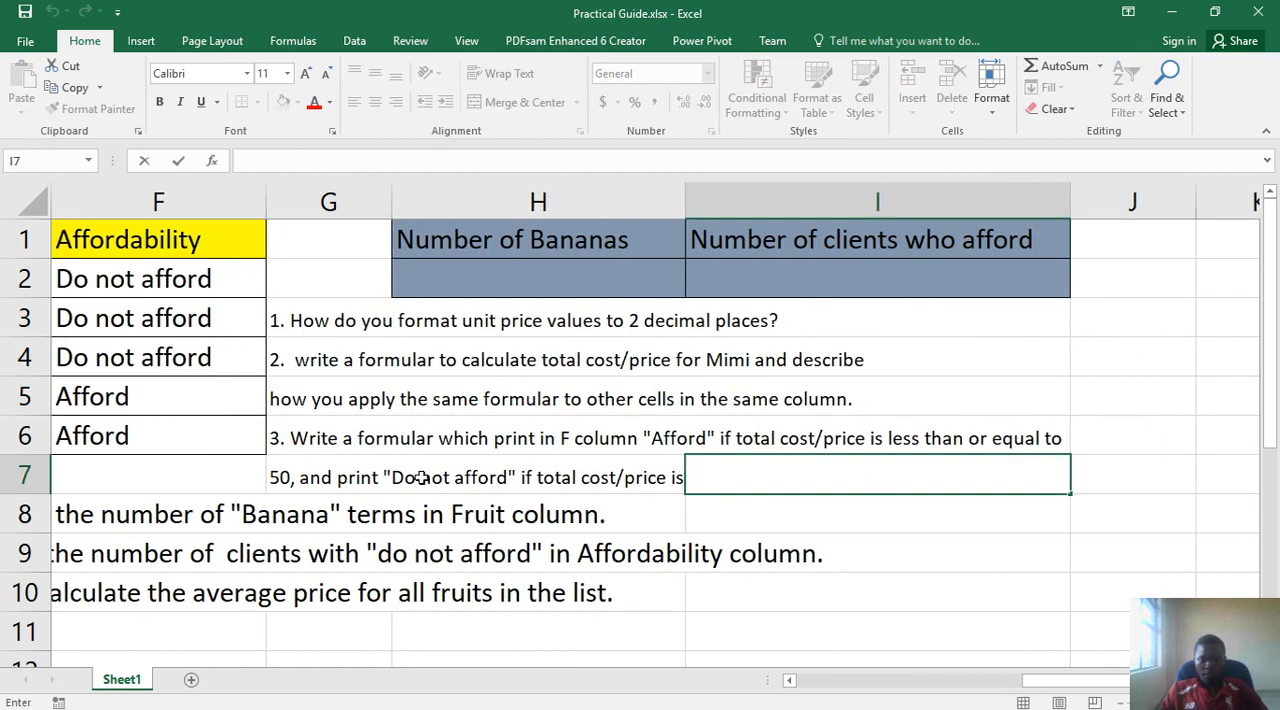
{"action": "left_click", "coordinate": [315, 482]}
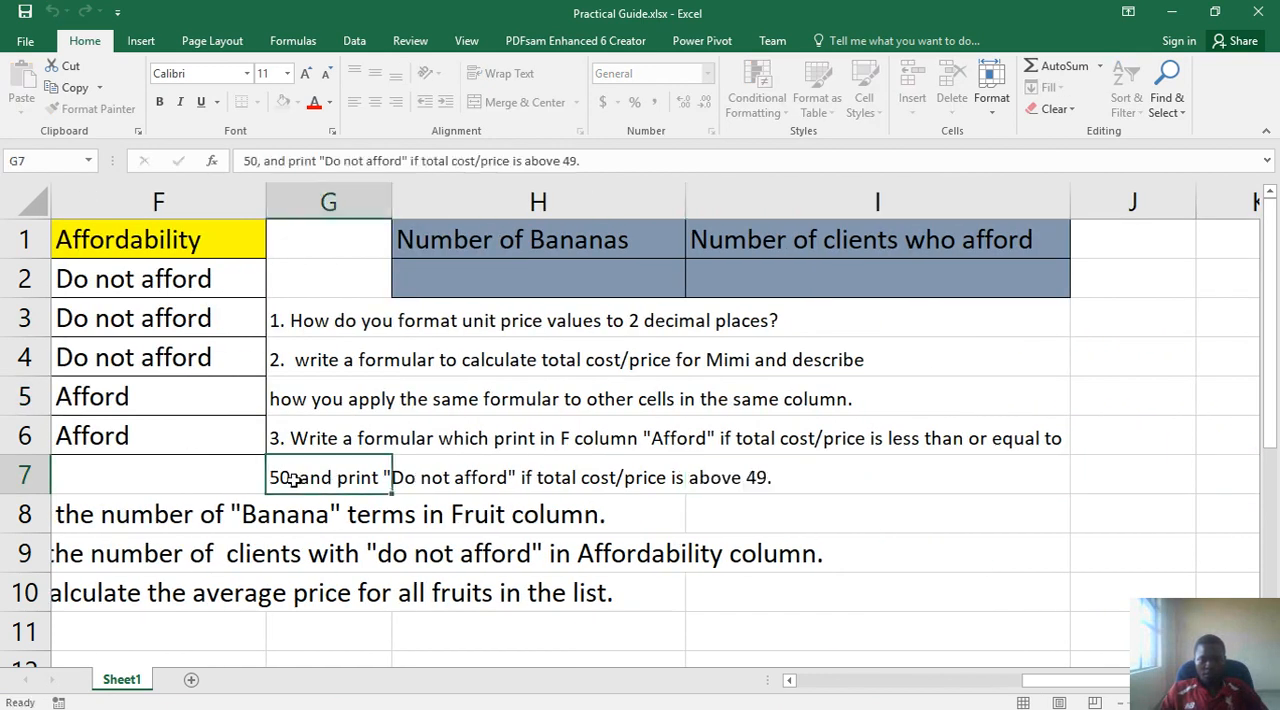
{"action": "left_click", "coordinate": [578, 160]}
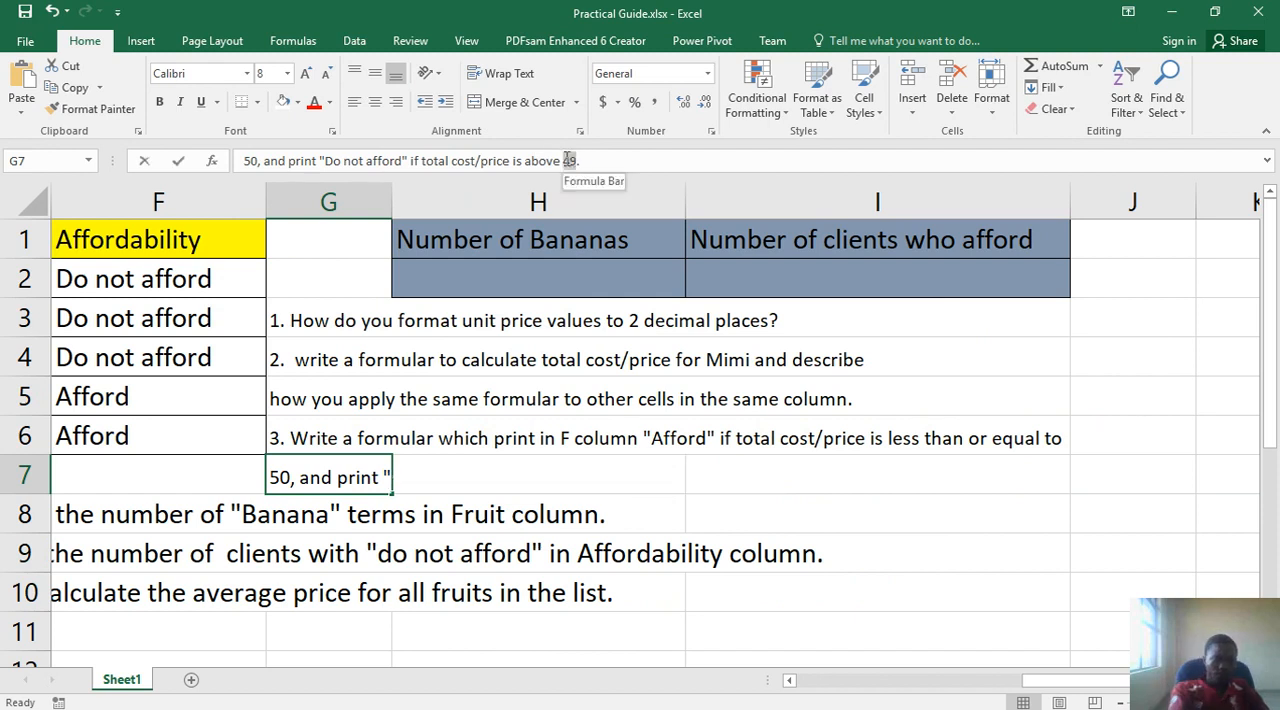
{"action": "type", "text": "6"}
{"action": "key", "text": "BackSpace"}
{"action": "type", "text": "50"}
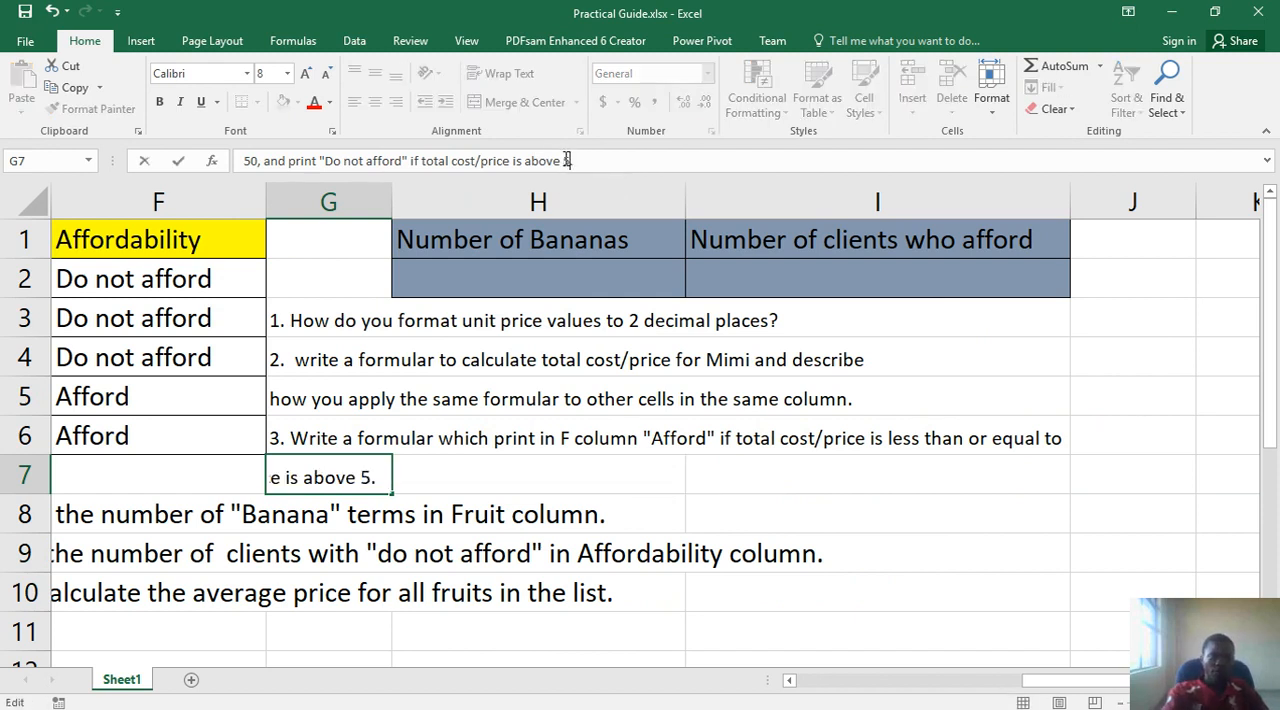
{"action": "key", "text": "Return"}
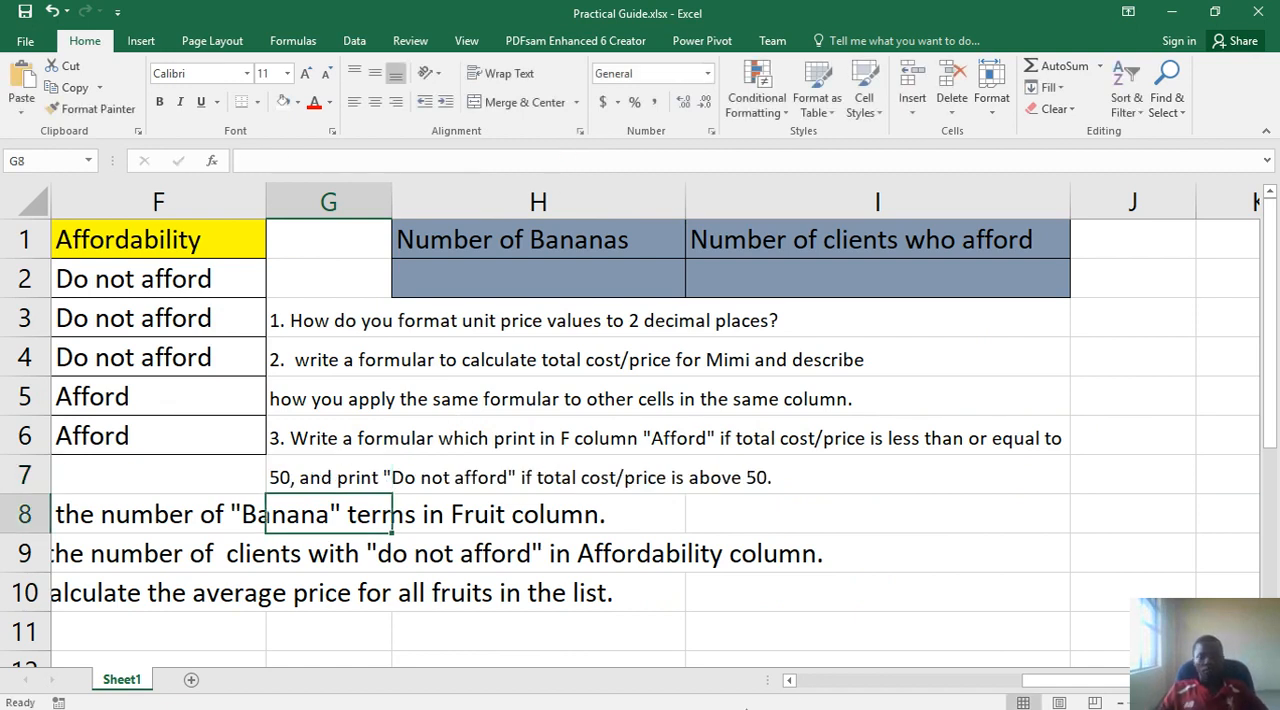
- Read question 4 in D8 and check which entries in the Fruit column B2:B6 are "Banana"
{"action": "left_click", "coordinate": [812, 684]}
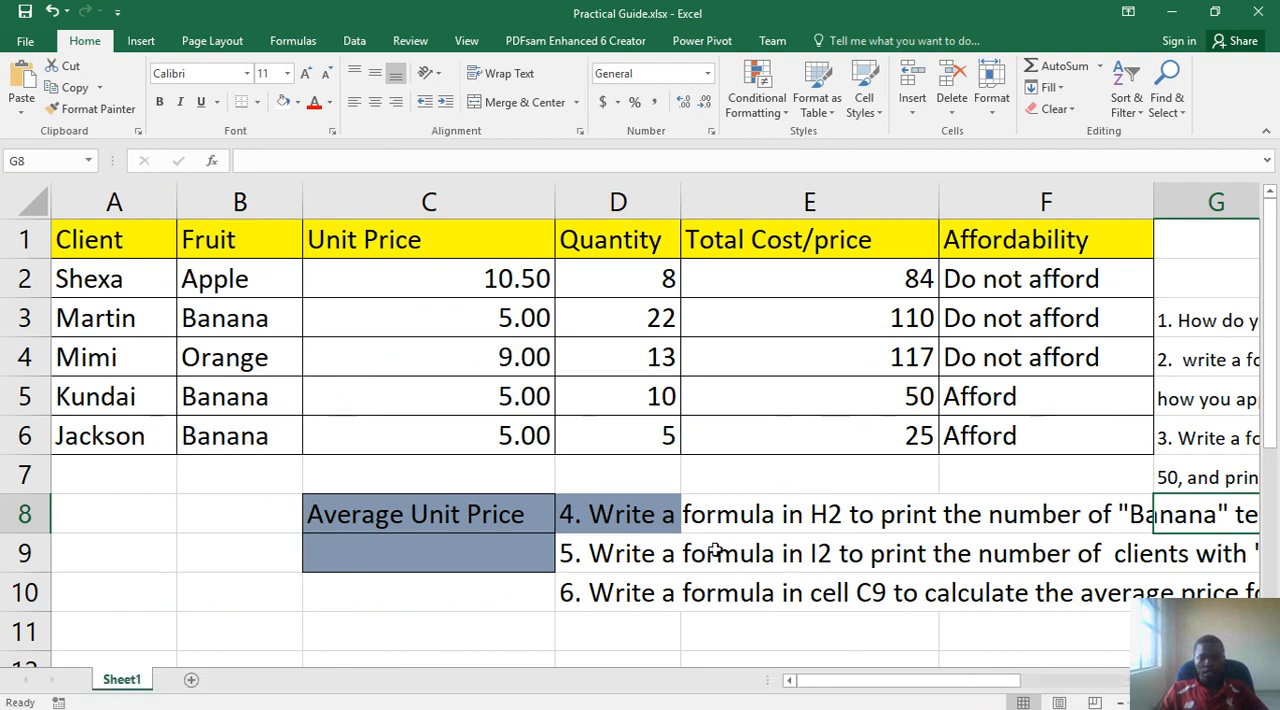
{"action": "left_click", "coordinate": [633, 519]}
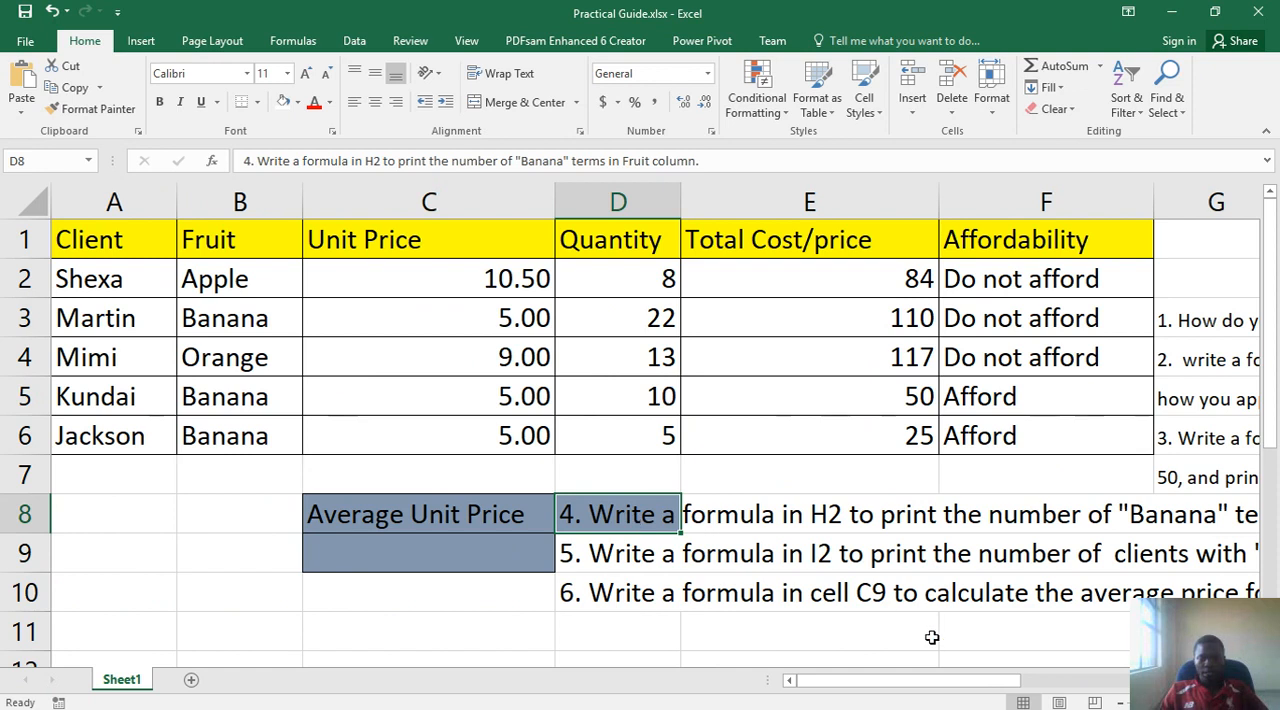
{"action": "left_click_drag", "start_coordinate": [934, 684], "coordinate": [880, 636]}
{"action": "left_click_drag", "start_coordinate": [213, 272], "coordinate": [216, 435]}
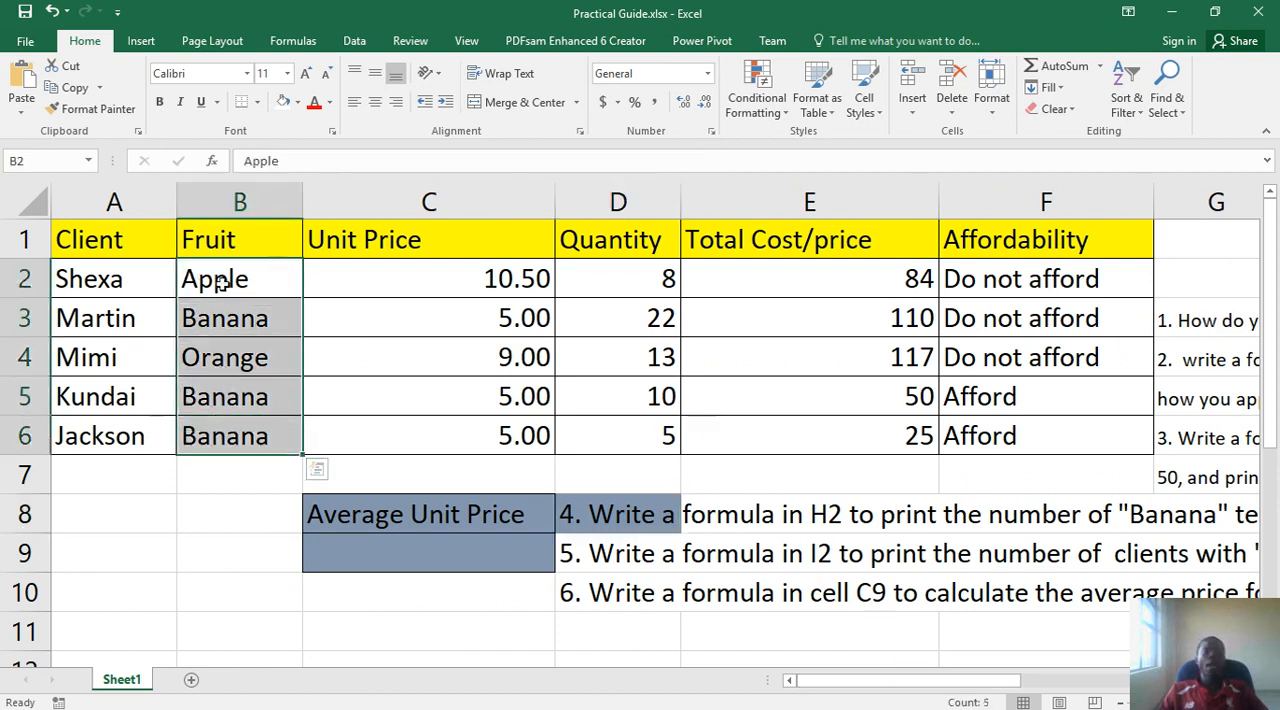
{"action": "left_click", "coordinate": [226, 322]}
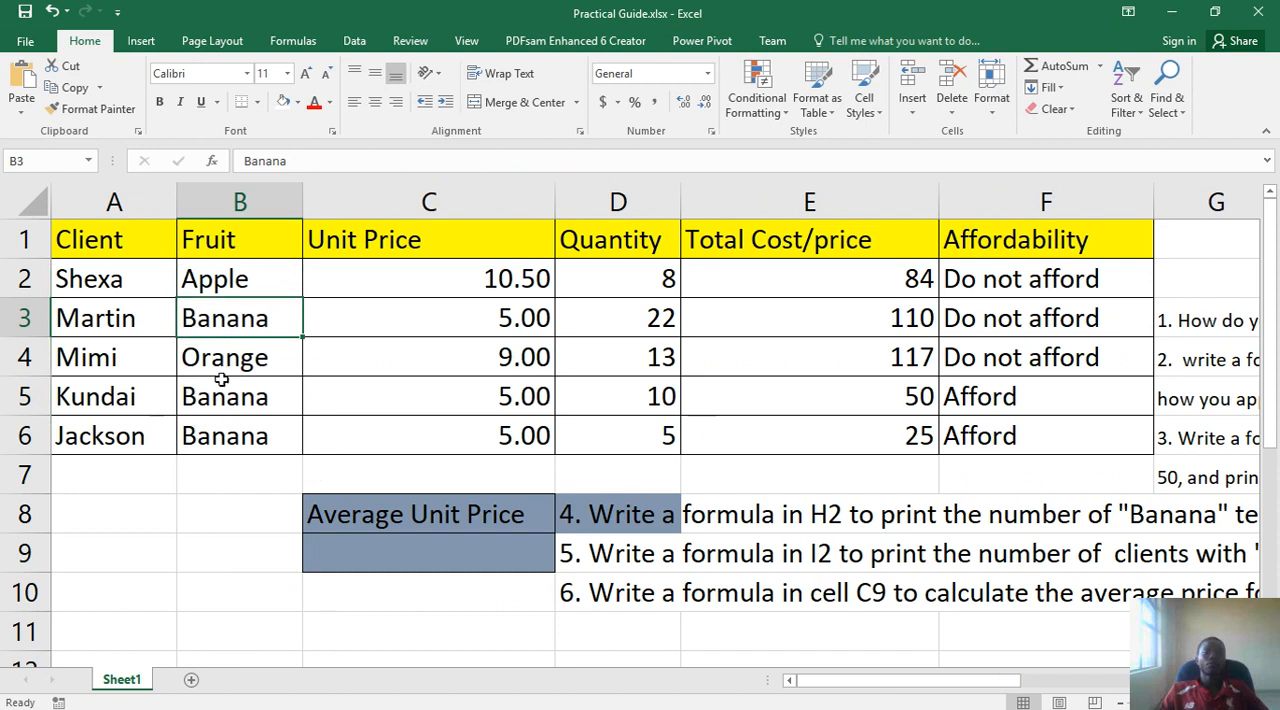
{"action": "left_click", "coordinate": [218, 390]}
{"action": "left_click", "coordinate": [219, 434]}
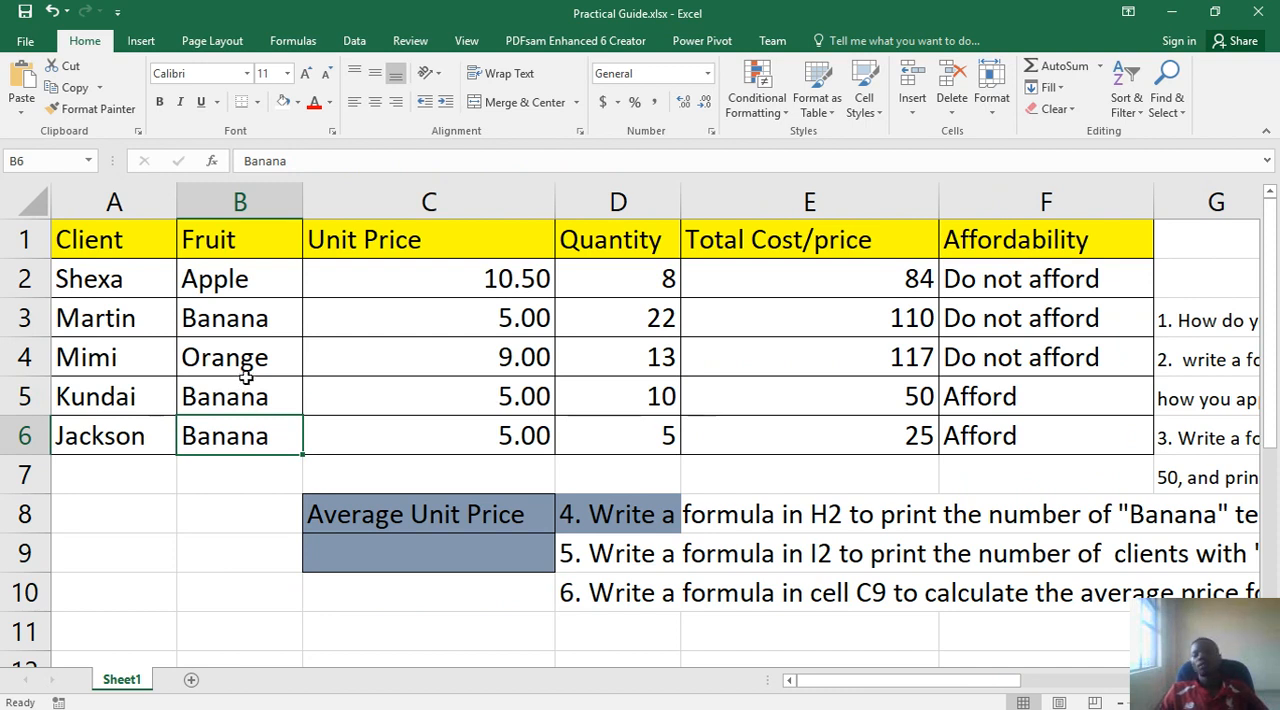
{"action": "left_click", "coordinate": [251, 323]}
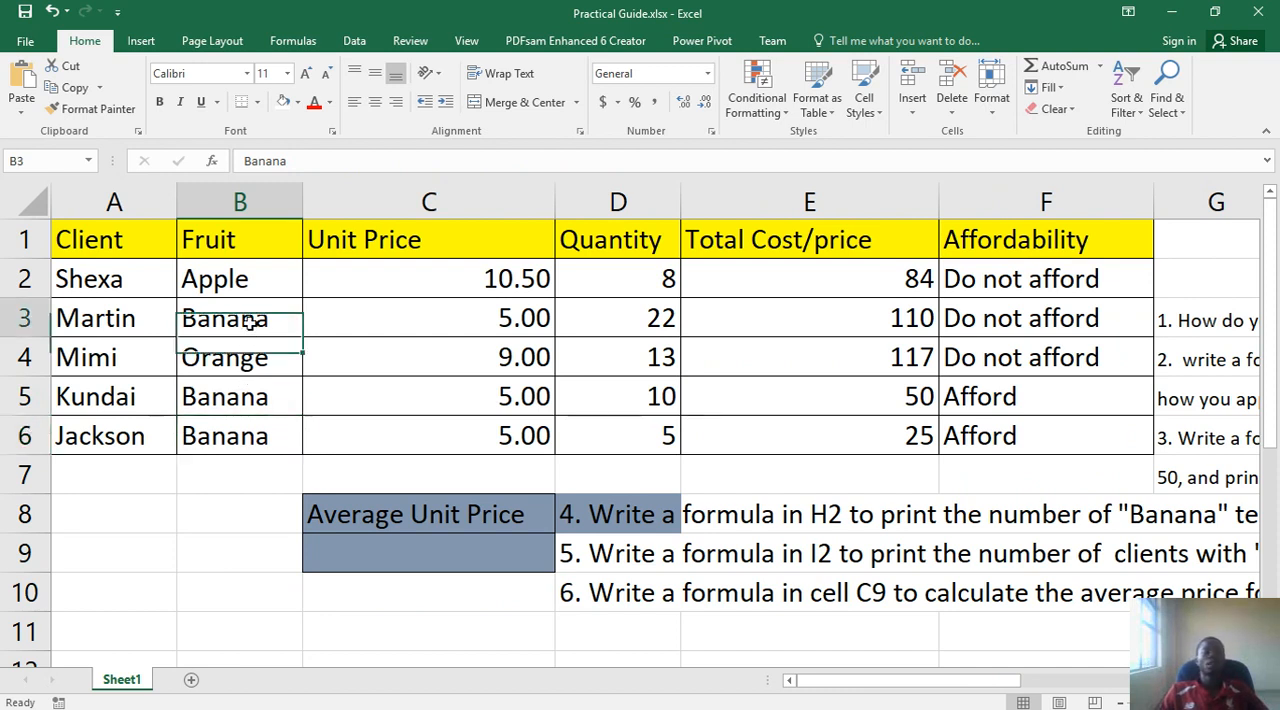
{"action": "left_click", "coordinate": [237, 397]}
{"action": "left_click", "coordinate": [226, 433]}
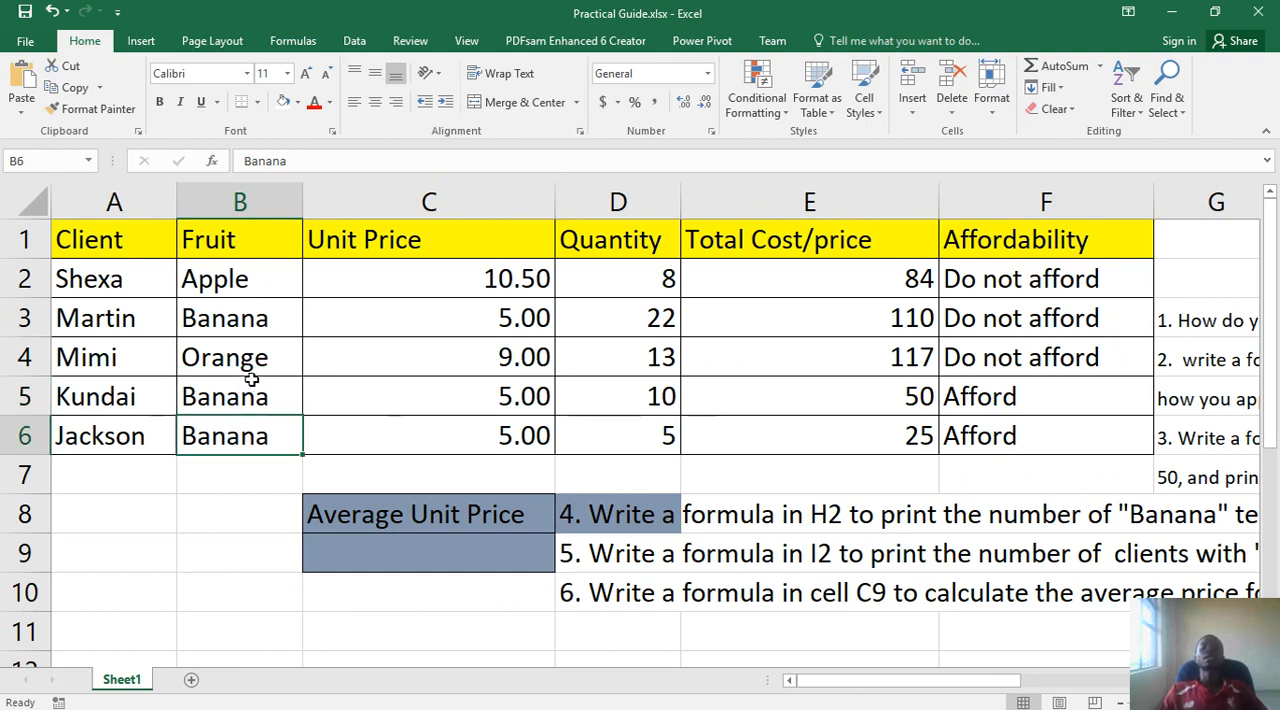
- Change the fill colour of the "Number of Bananas" and "Number of clients who afford" cells H1:I2 to white
{"action": "left_click_drag", "start_coordinate": [945, 682], "coordinate": [1035, 665]}
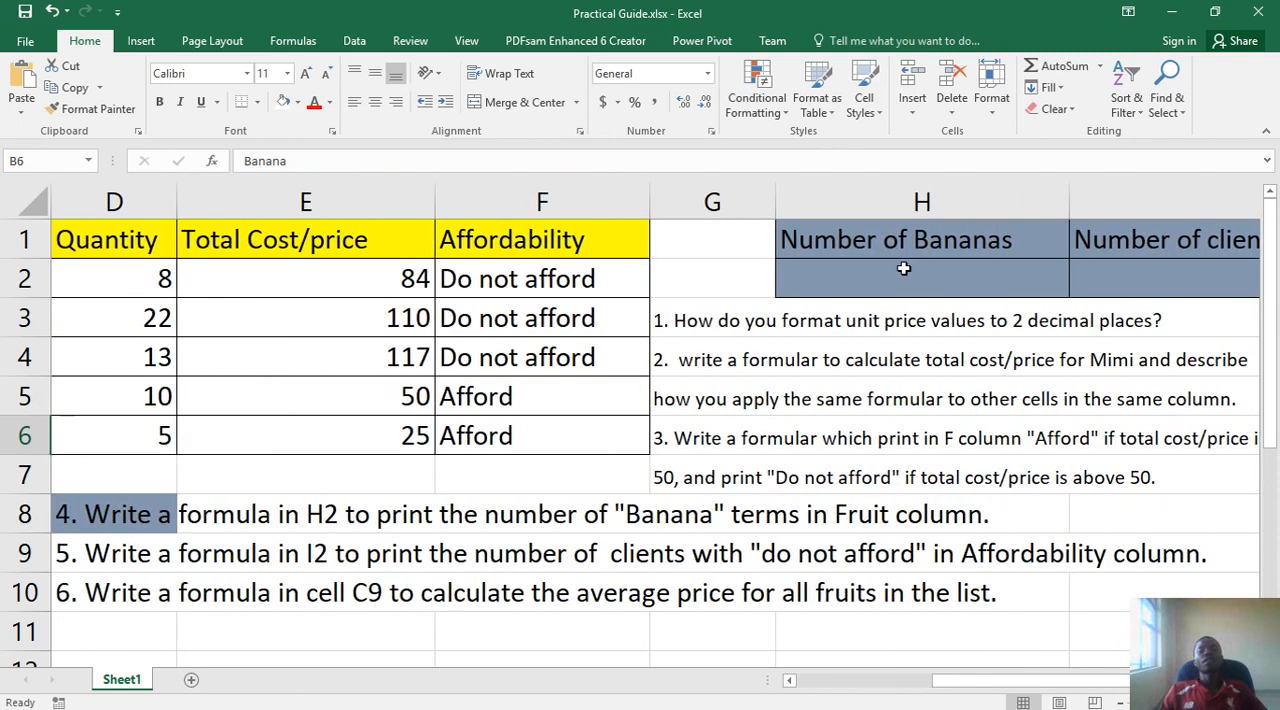
{"action": "left_click", "coordinate": [870, 280]}
{"action": "left_click_drag", "start_coordinate": [852, 244], "coordinate": [1143, 278]}
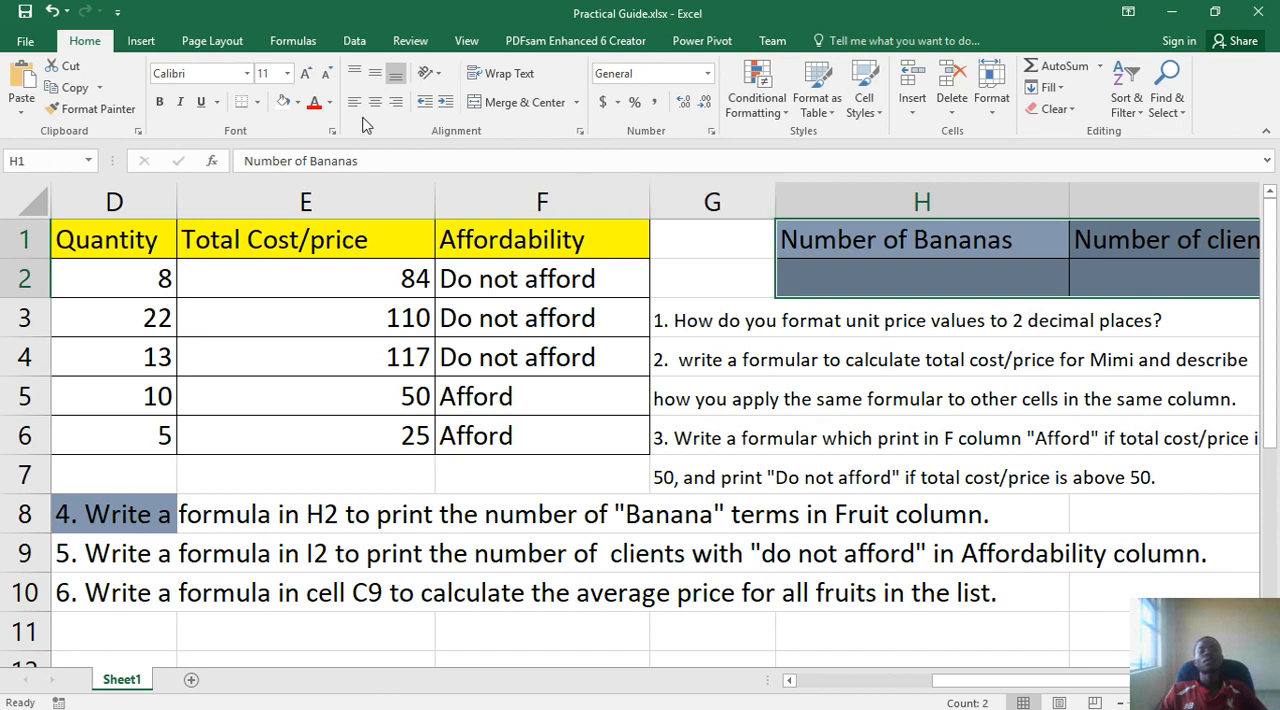
{"action": "left_click", "coordinate": [297, 102]}
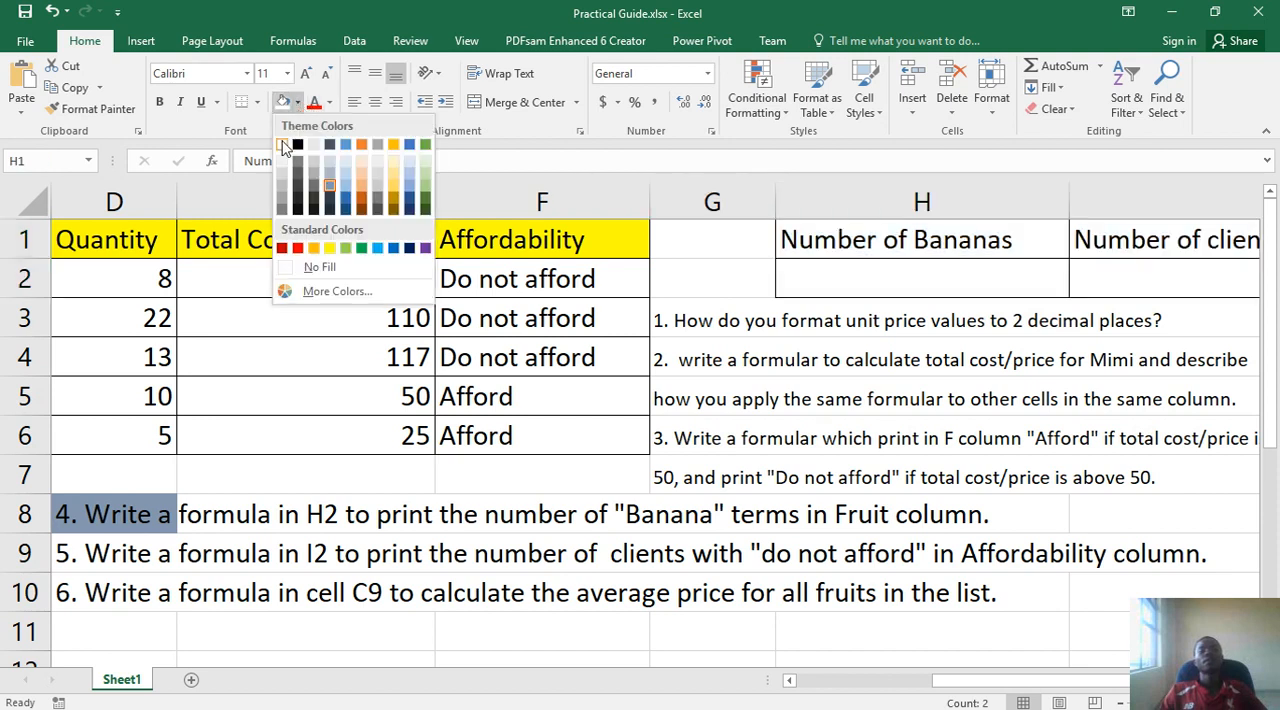
{"action": "left_click", "coordinate": [282, 147]}
{"action": "double_click", "coordinate": [798, 243]}
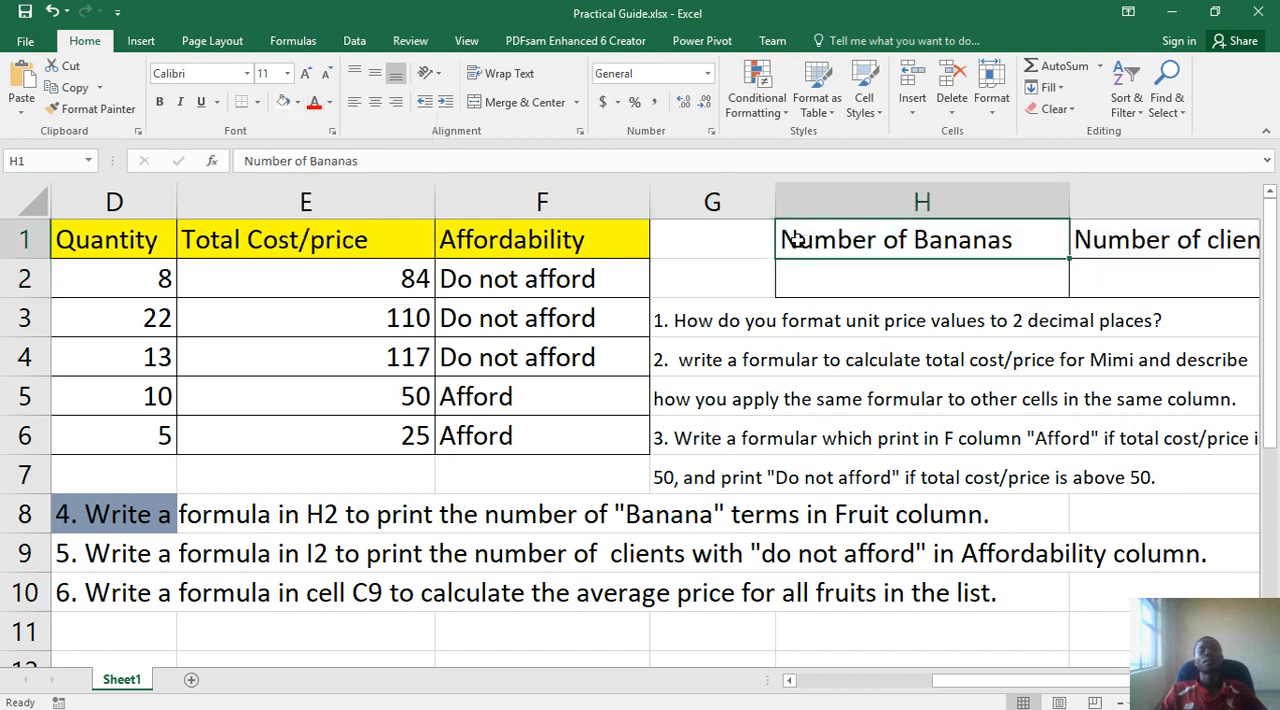
{"action": "left_click_drag", "start_coordinate": [798, 243], "coordinate": [1073, 246]}
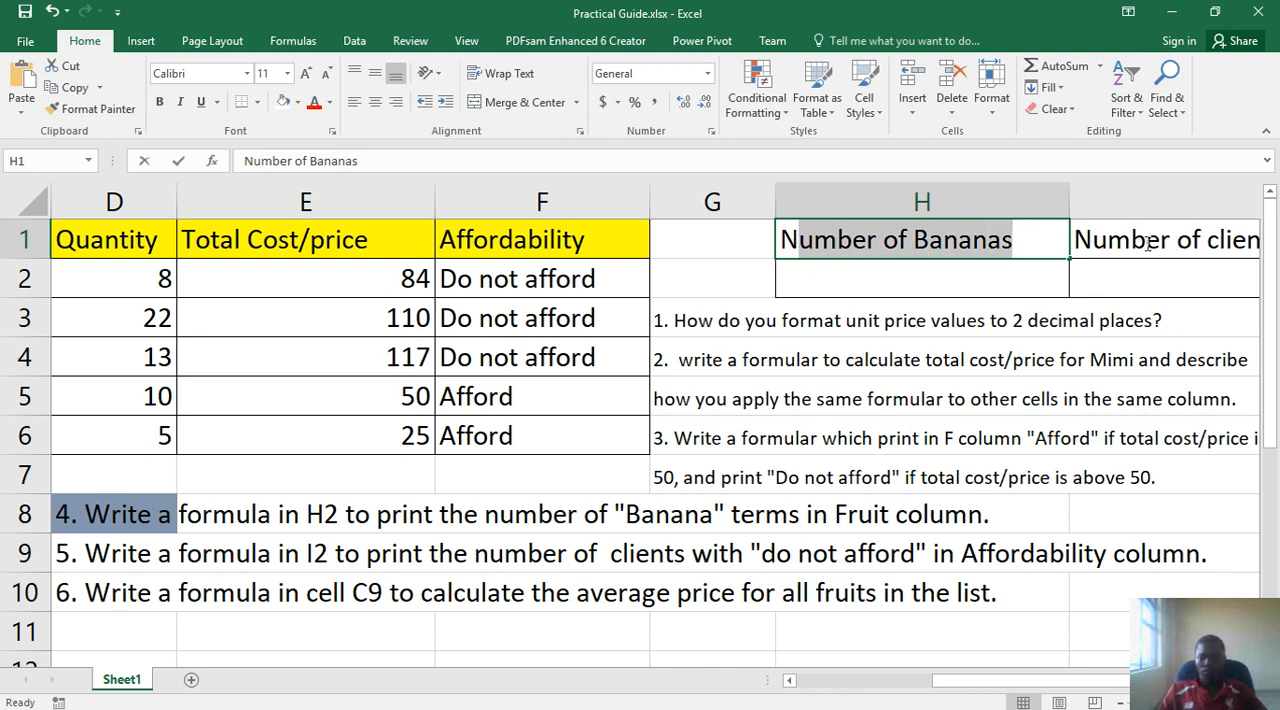
{"action": "left_click_drag", "start_coordinate": [1148, 243], "coordinate": [1129, 210]}
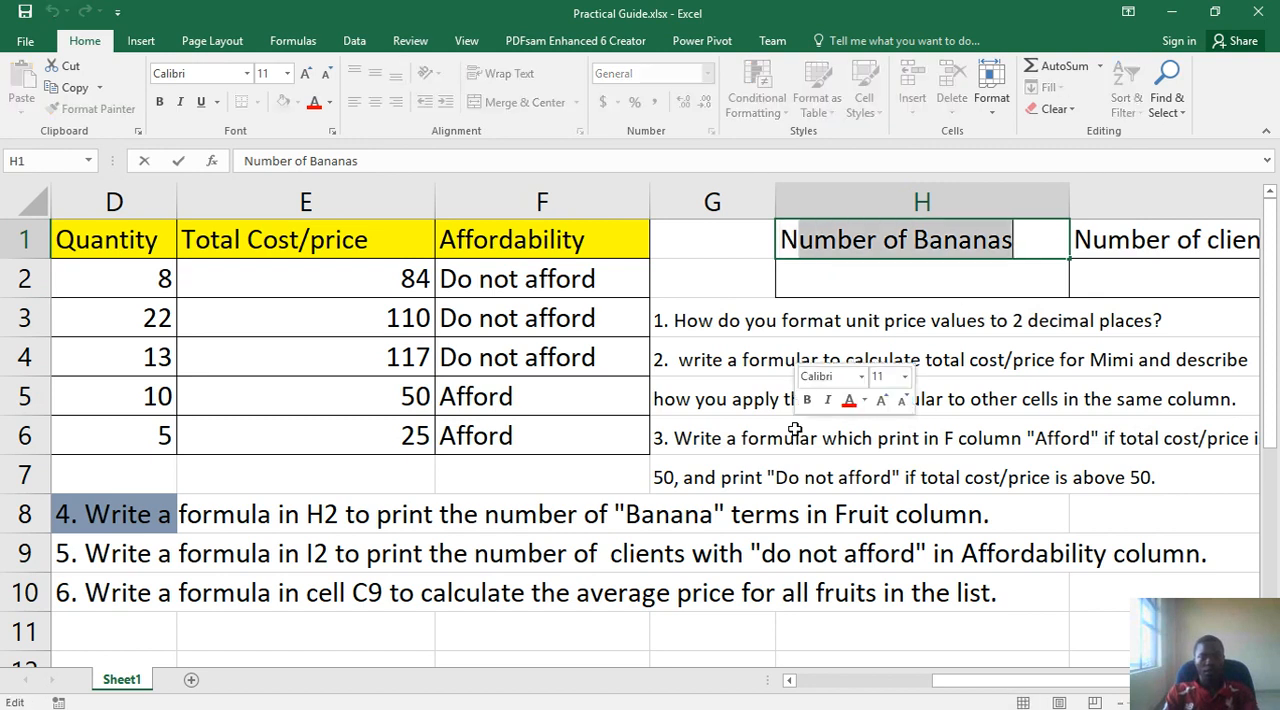
{"action": "left_click", "coordinate": [735, 238]}
- Fill the header cells H1:I1 with yellow
{"action": "left_click_drag", "start_coordinate": [800, 231], "coordinate": [1095, 240]}
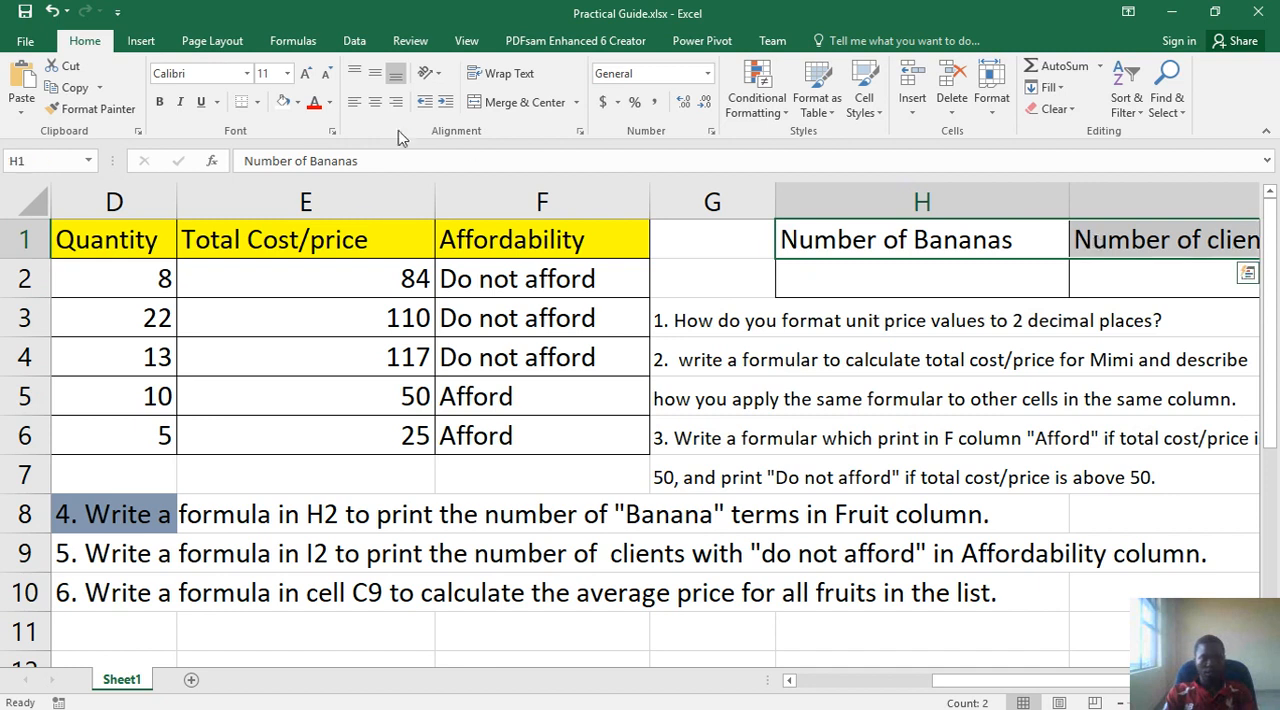
{"action": "left_click", "coordinate": [297, 102]}
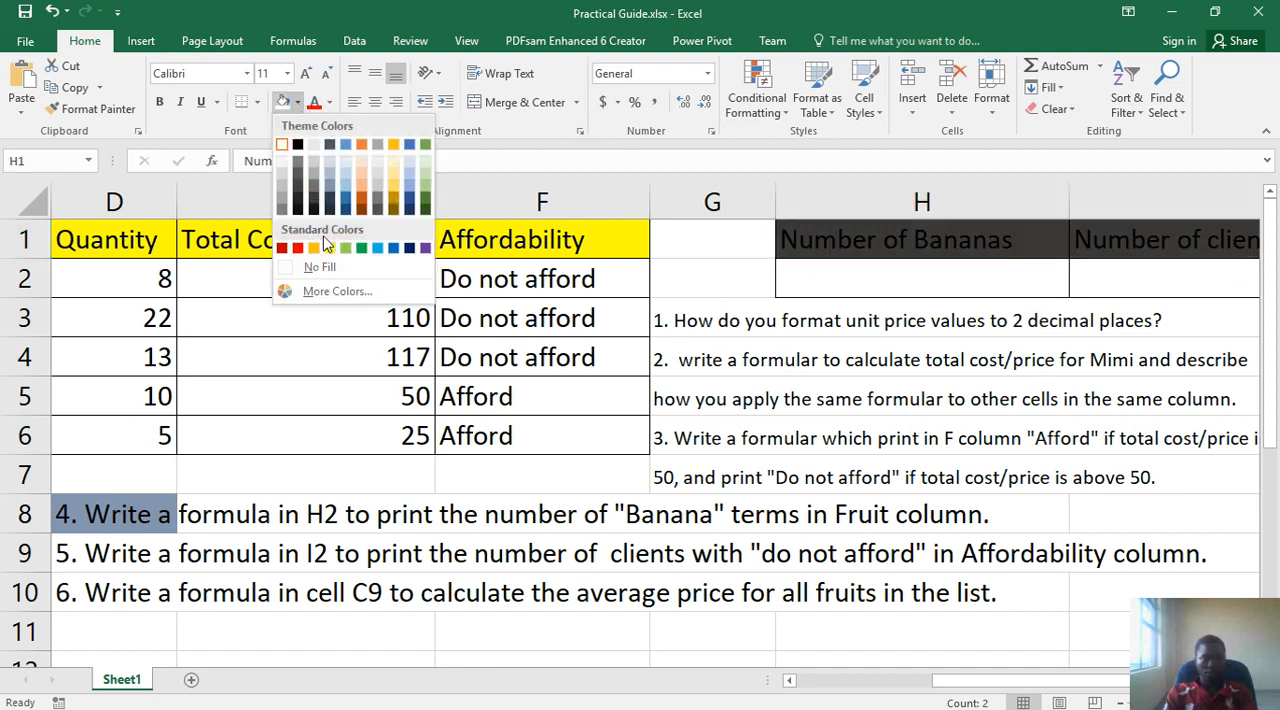
{"action": "left_click", "coordinate": [327, 246]}
- Begin a formula in H2 with an equals sign using the On-Screen Keyboard, and place the keyboard over the middle of the sheet
{"action": "left_click", "coordinate": [854, 276]}
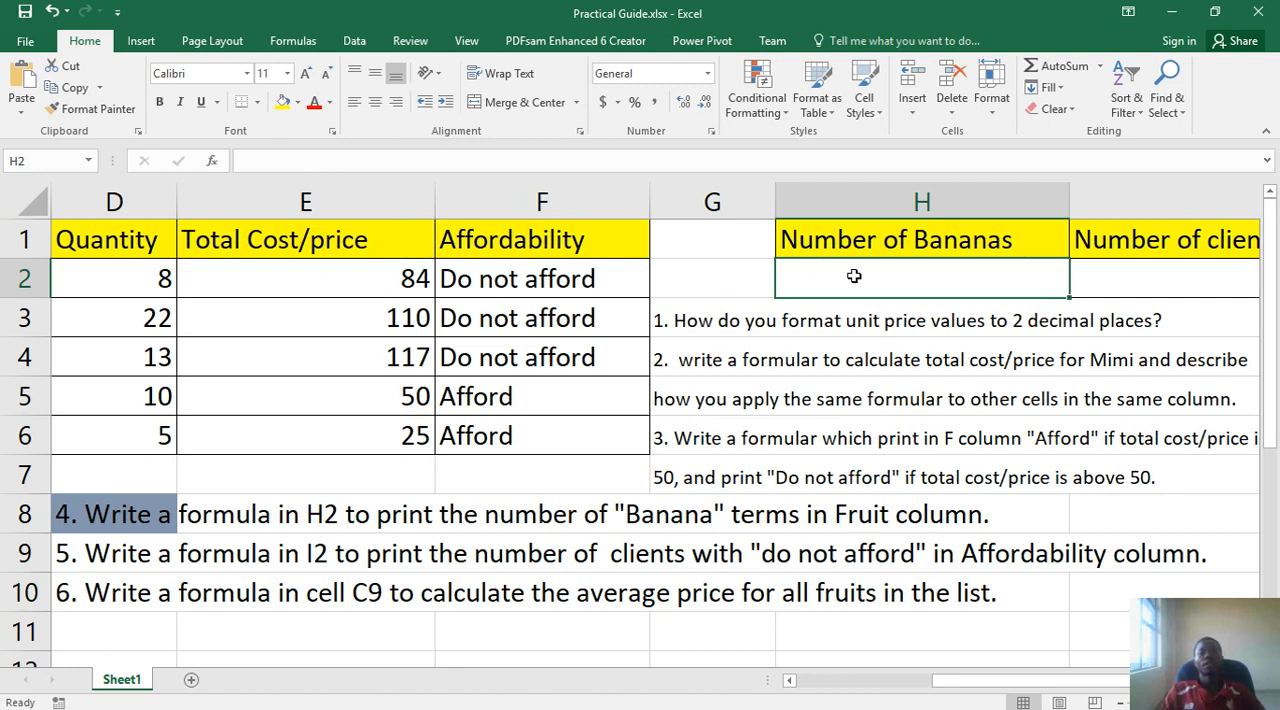
{"action": "double_click", "coordinate": [867, 272]}
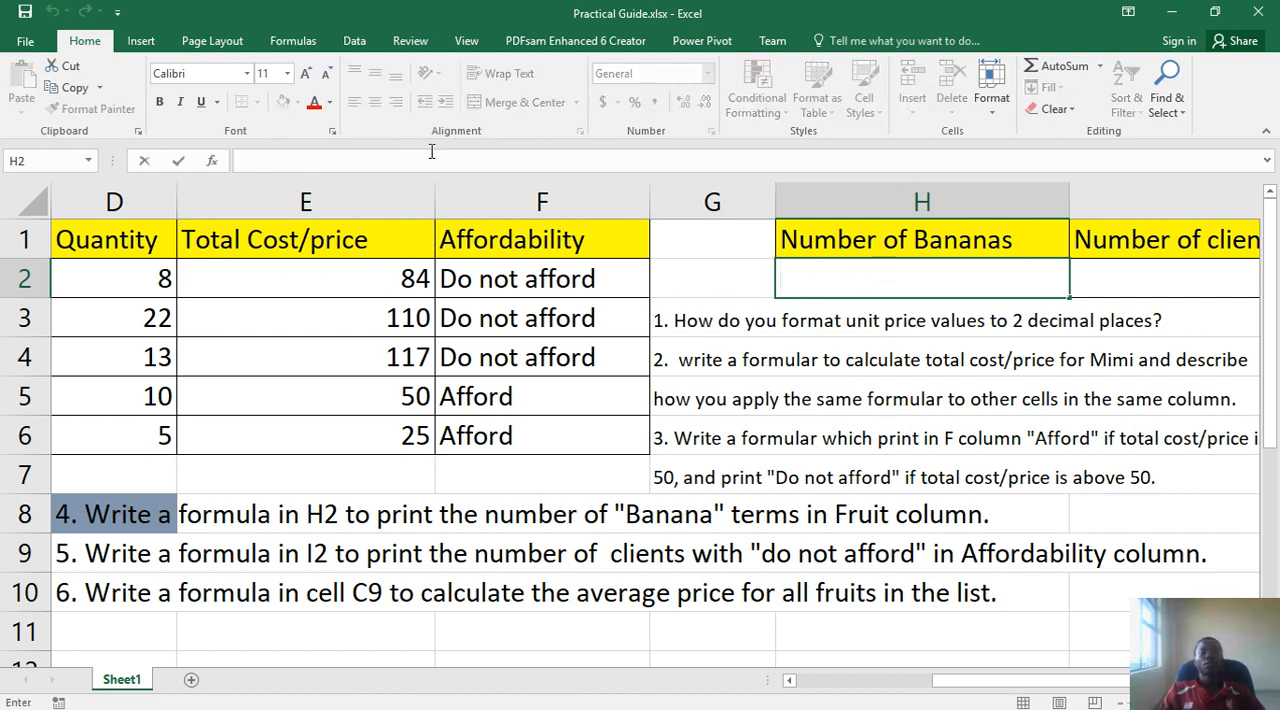
{"action": "mouse_move", "coordinate": [686, 704]}
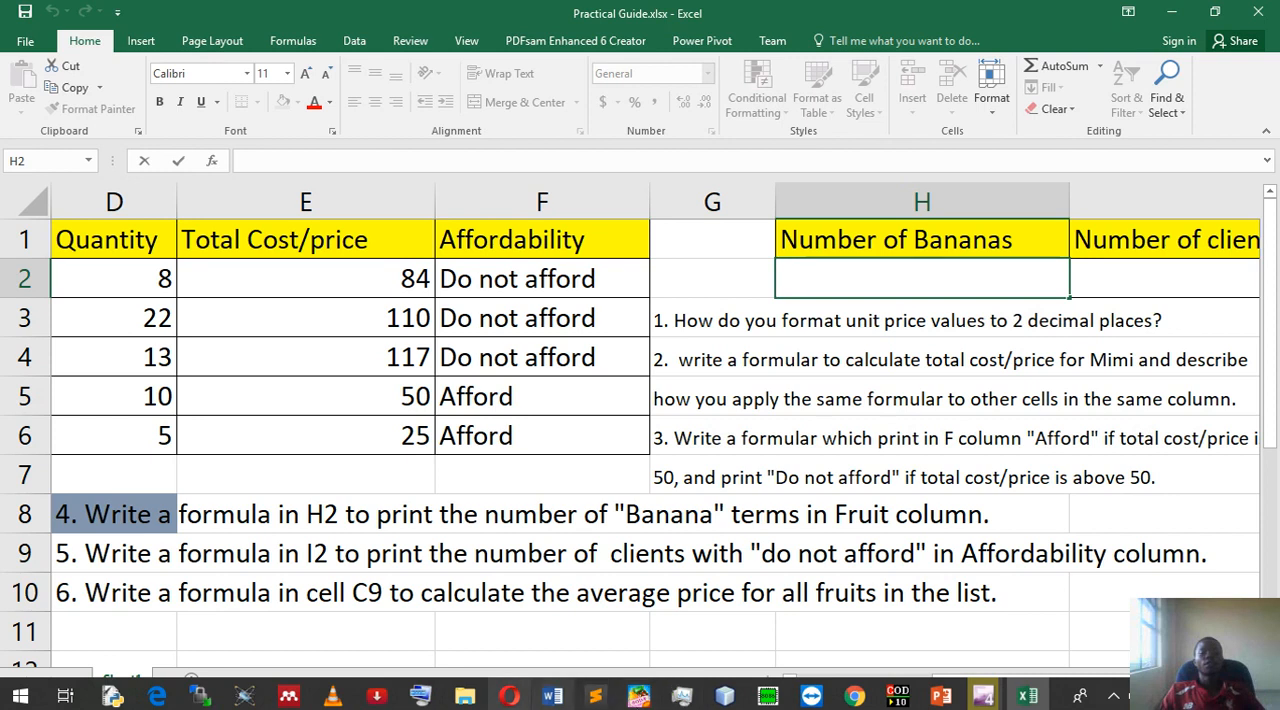
{"action": "left_click", "coordinate": [411, 698]}
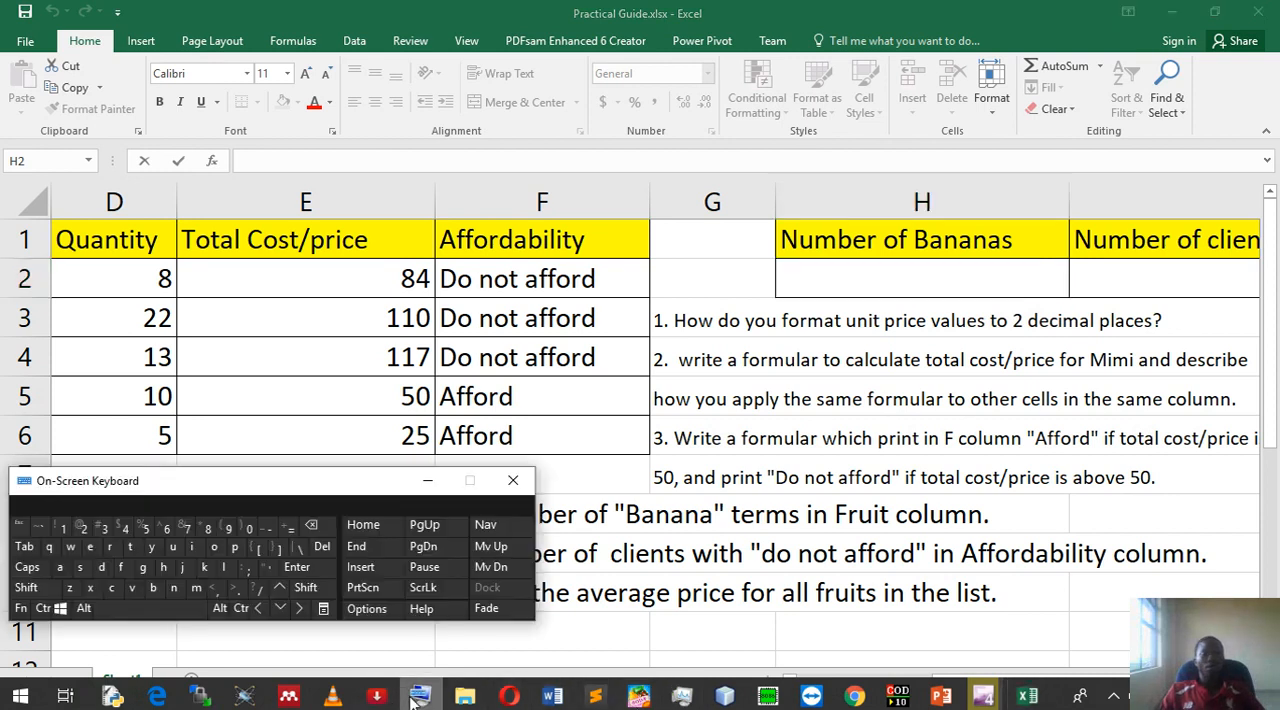
{"action": "left_click", "coordinate": [293, 528]}
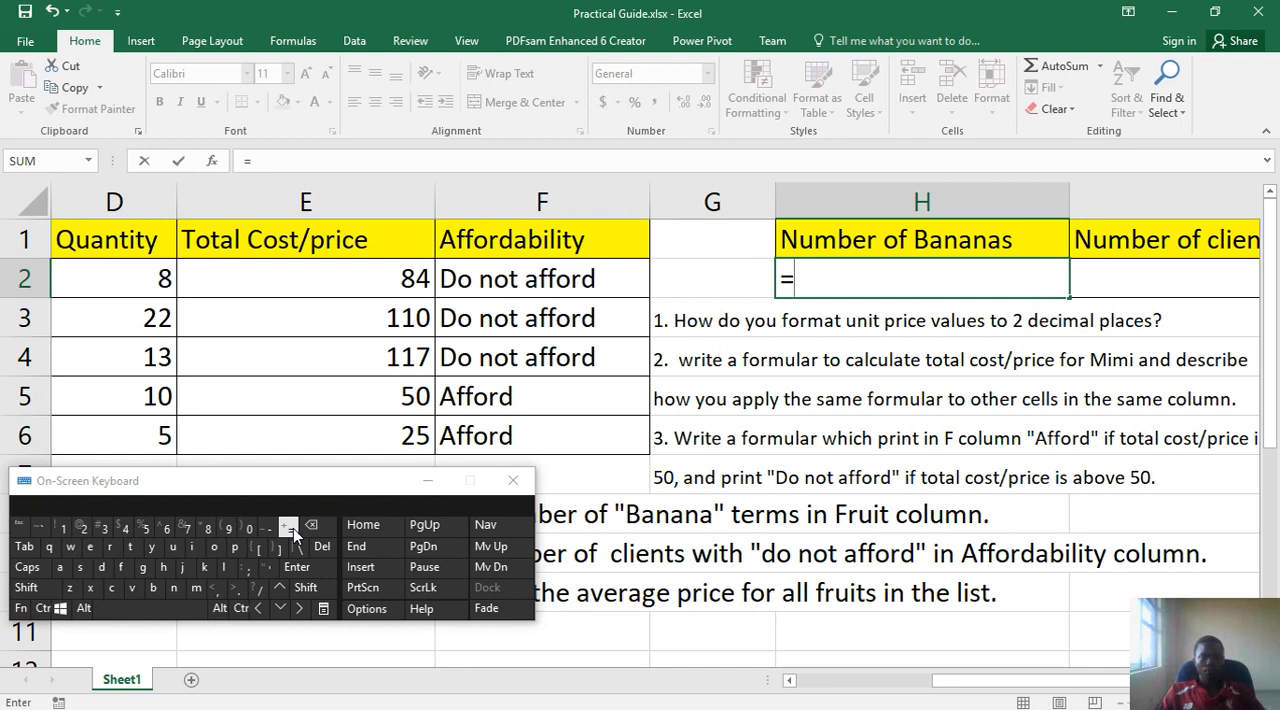
{"action": "mouse_move", "coordinate": [1000, 688]}
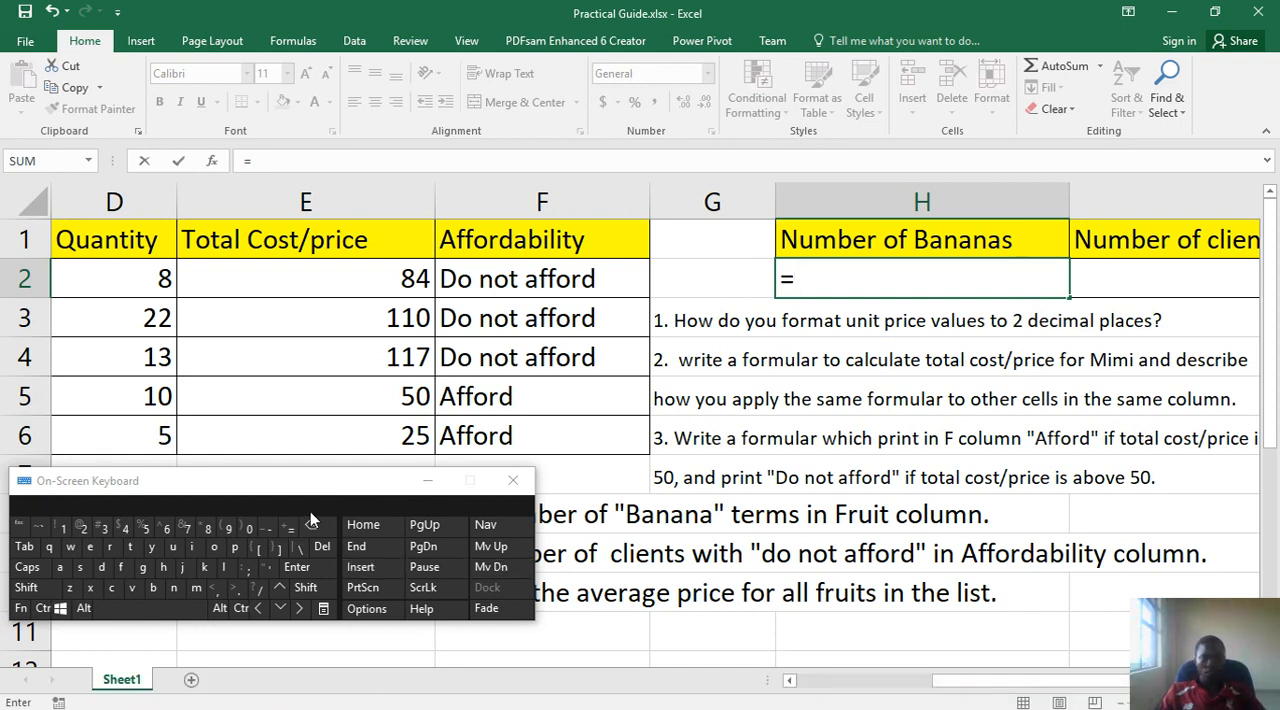
{"action": "left_click_drag", "start_coordinate": [306, 500], "coordinate": [524, 321]}
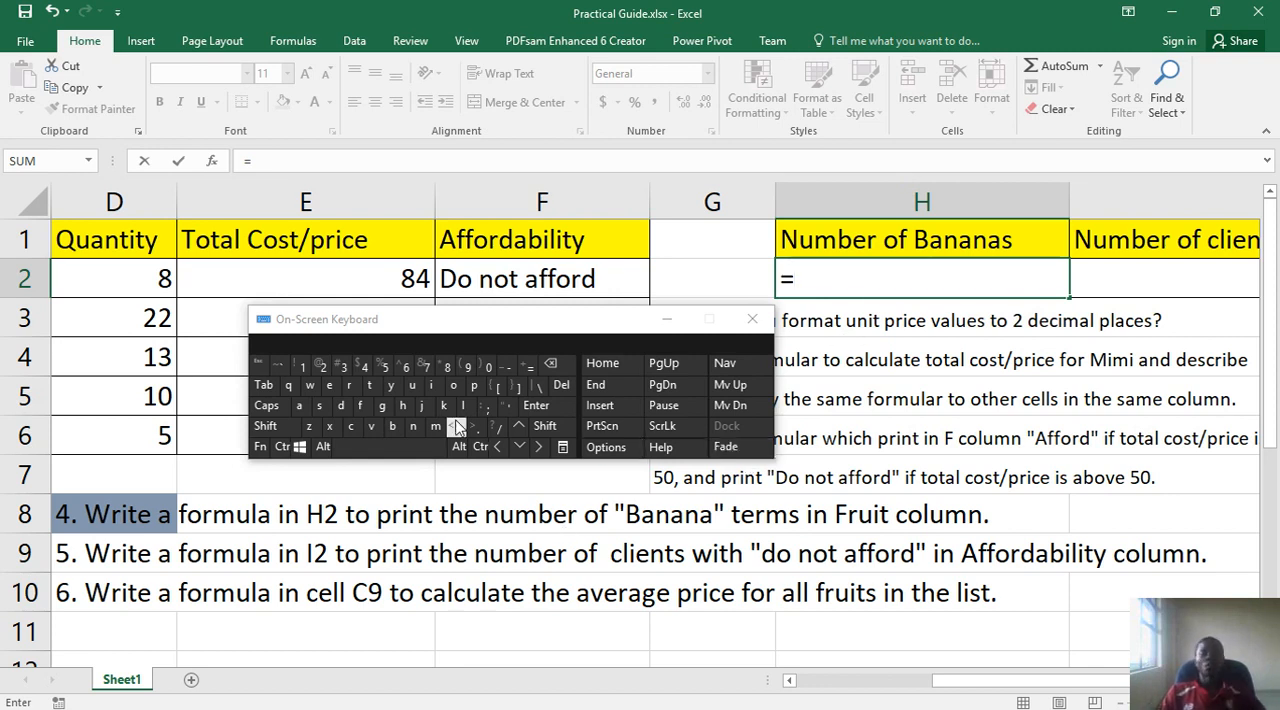
- Add the COUNTIF function after the equals sign in H2, picking it from the suggested functions for "count"
{"action": "left_click", "coordinate": [355, 428]}
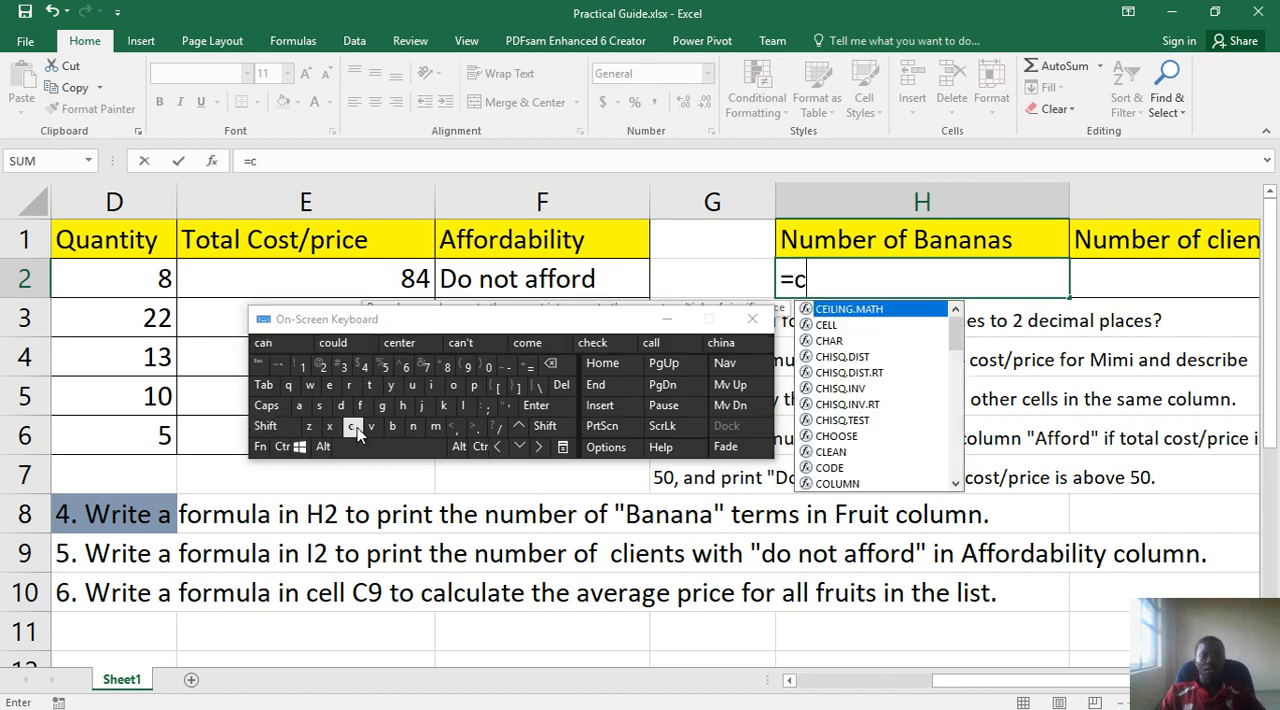
{"action": "left_click", "coordinate": [455, 388]}
{"action": "left_click", "coordinate": [414, 385]}
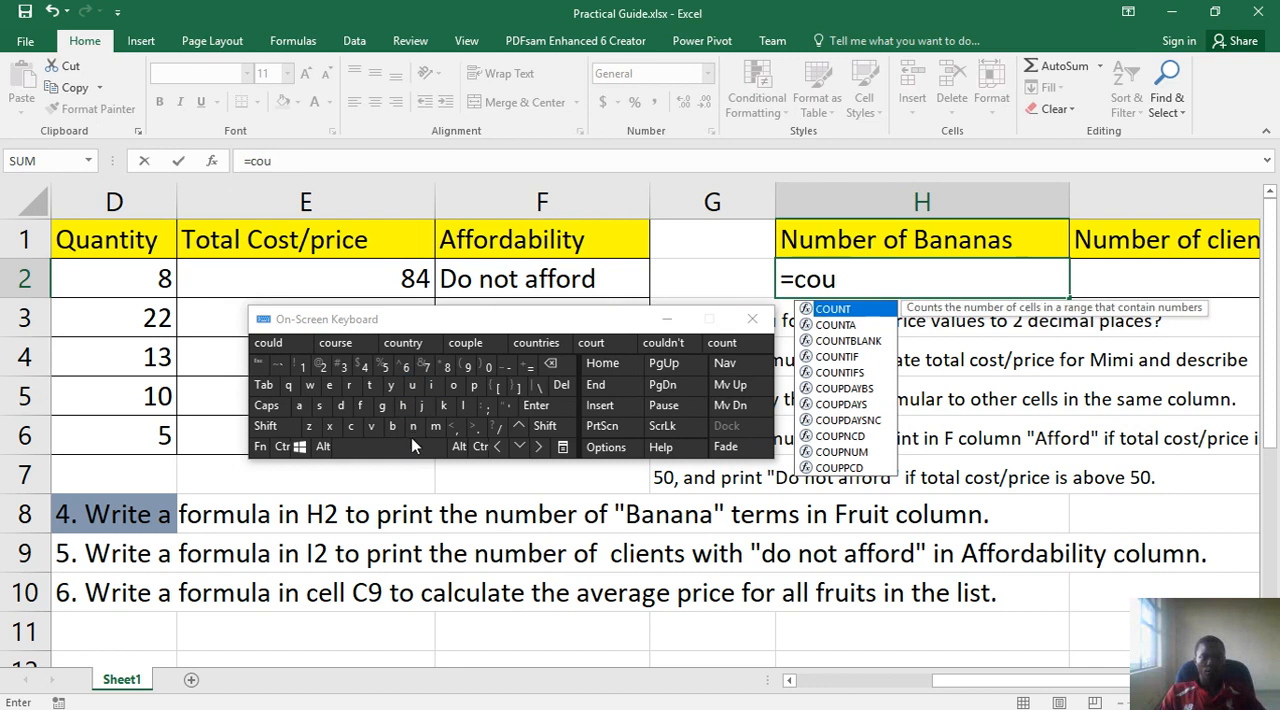
{"action": "left_click", "coordinate": [412, 428]}
{"action": "left_click", "coordinate": [370, 386]}
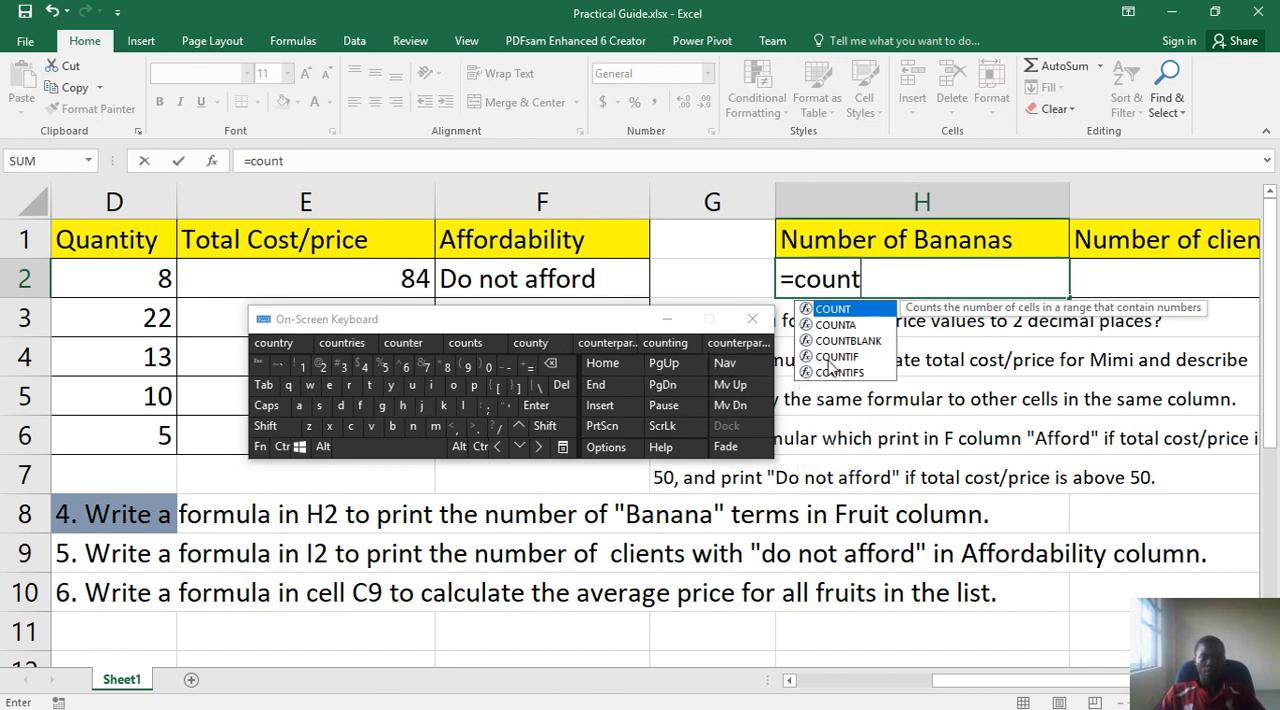
{"action": "left_click", "coordinate": [829, 360]}
{"action": "double_click", "coordinate": [829, 360]}
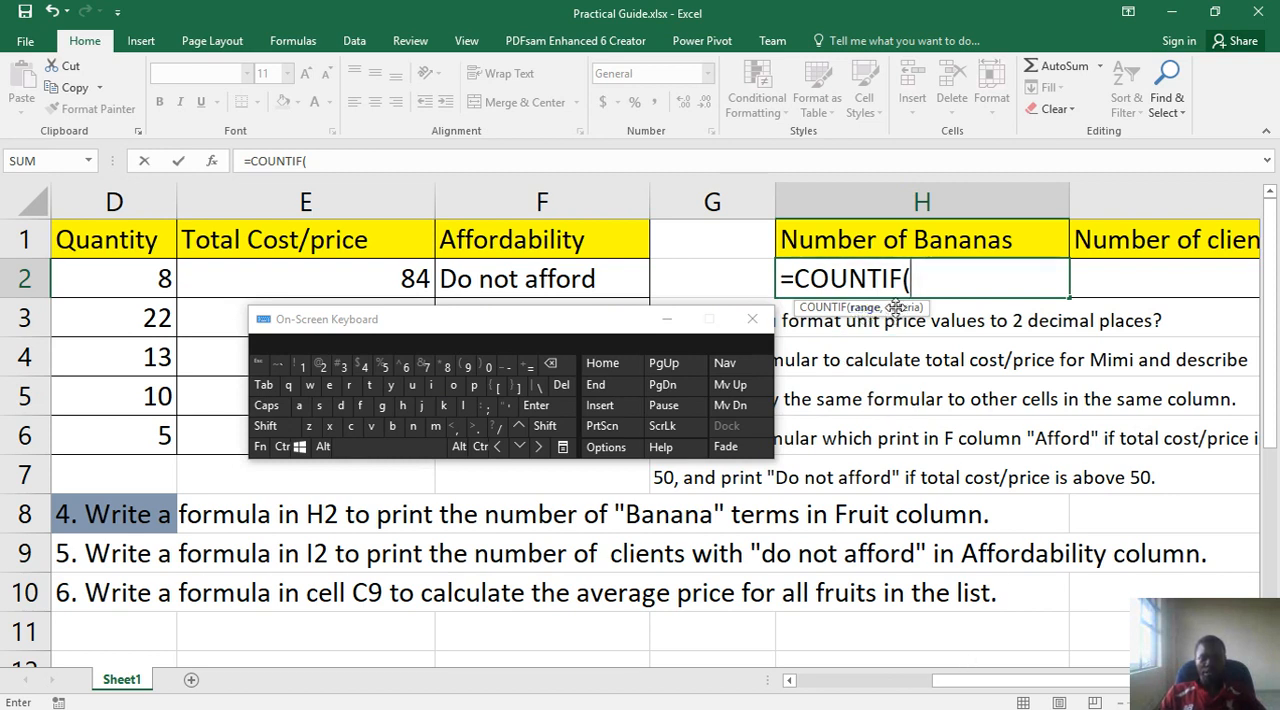
- Move the On-Screen Keyboard off the Fruit column to uncover the range needed for the COUNTIF formula in H2
{"action": "left_click_drag", "start_coordinate": [988, 685], "coordinate": [890, 688]}
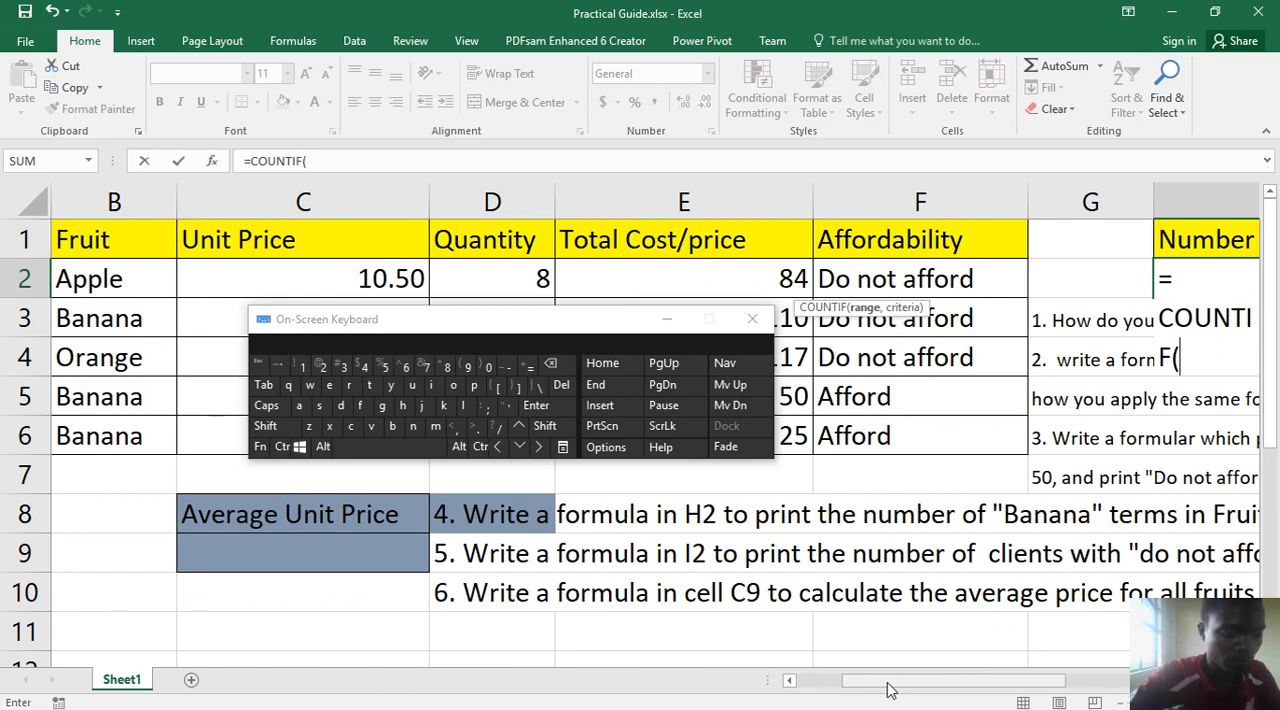
{"action": "key", "text": "ctrl+shift"}
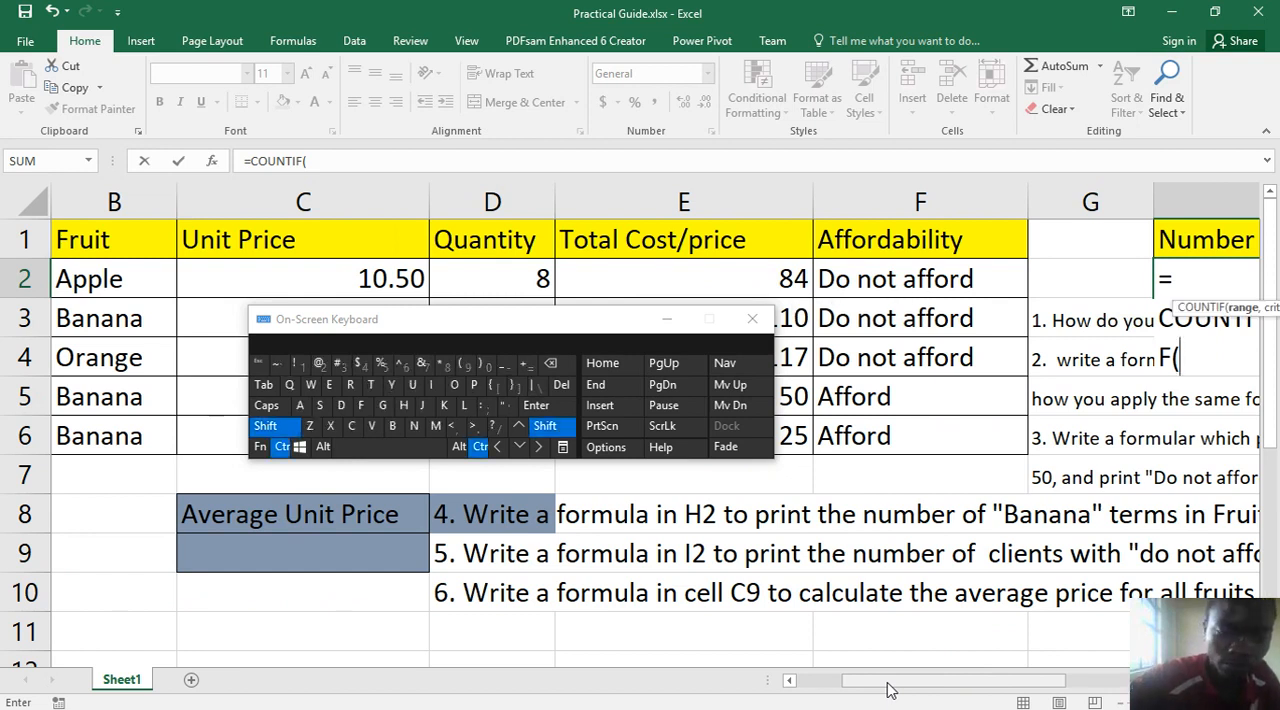
{"action": "left_click_drag", "start_coordinate": [903, 684], "coordinate": [965, 679]}
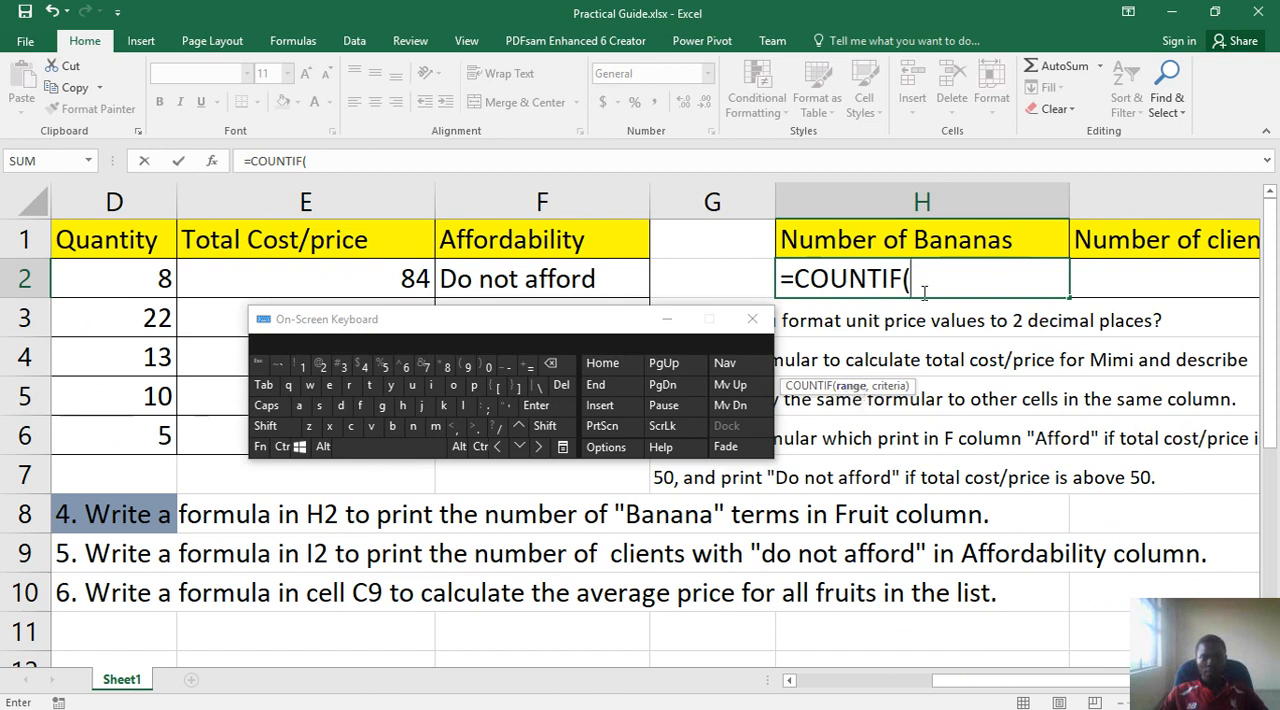
{"action": "left_click_drag", "start_coordinate": [952, 694], "coordinate": [822, 694]}
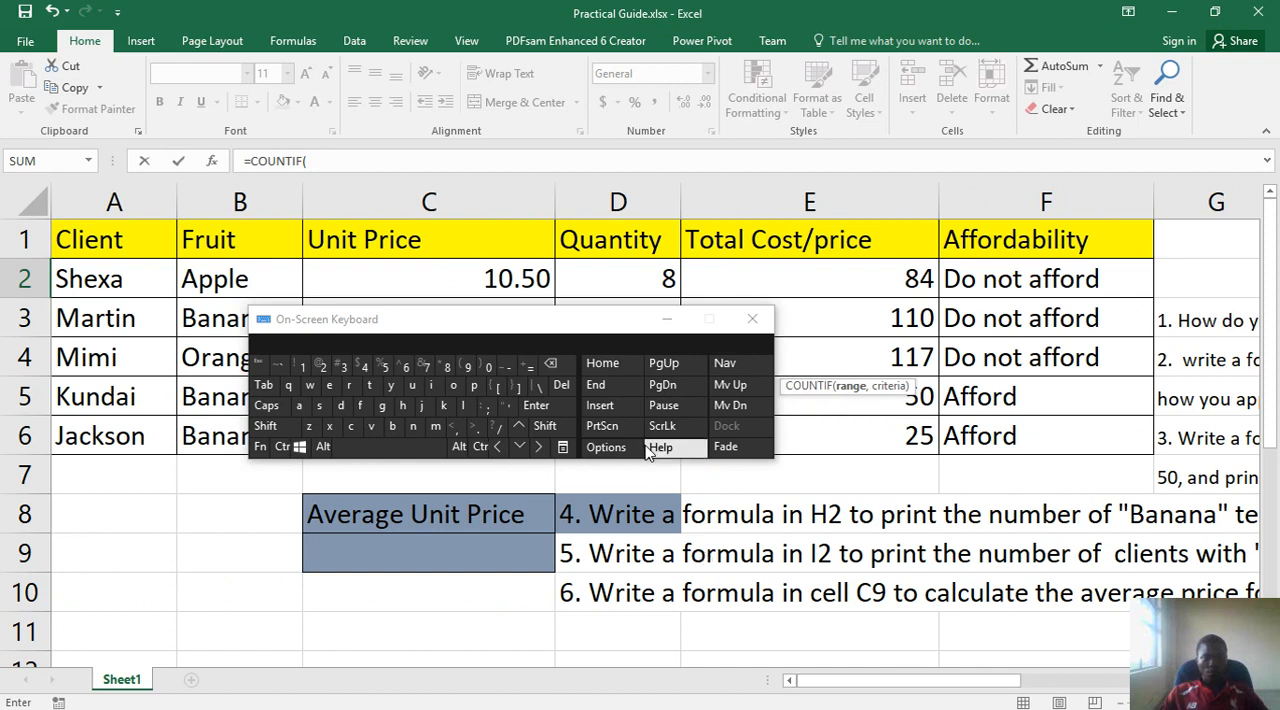
{"action": "left_click_drag", "start_coordinate": [500, 322], "coordinate": [678, 325]}
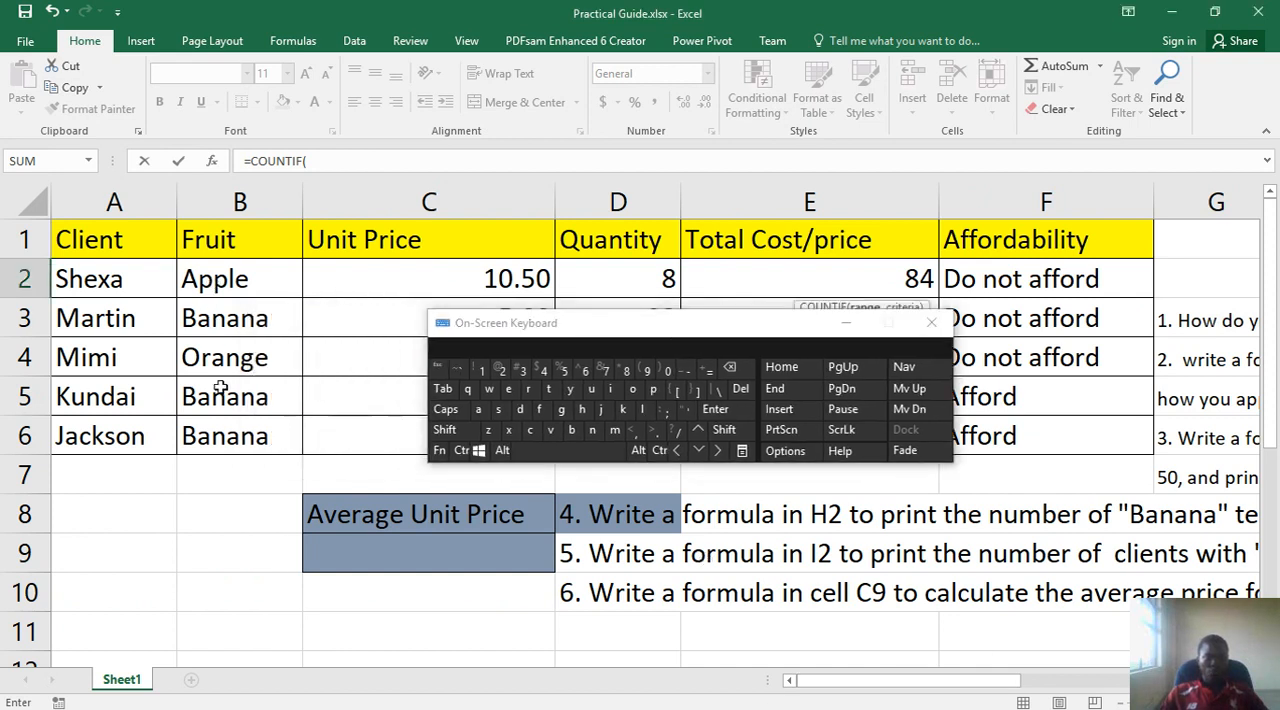
{"action": "left_click_drag", "start_coordinate": [965, 681], "coordinate": [1114, 640]}
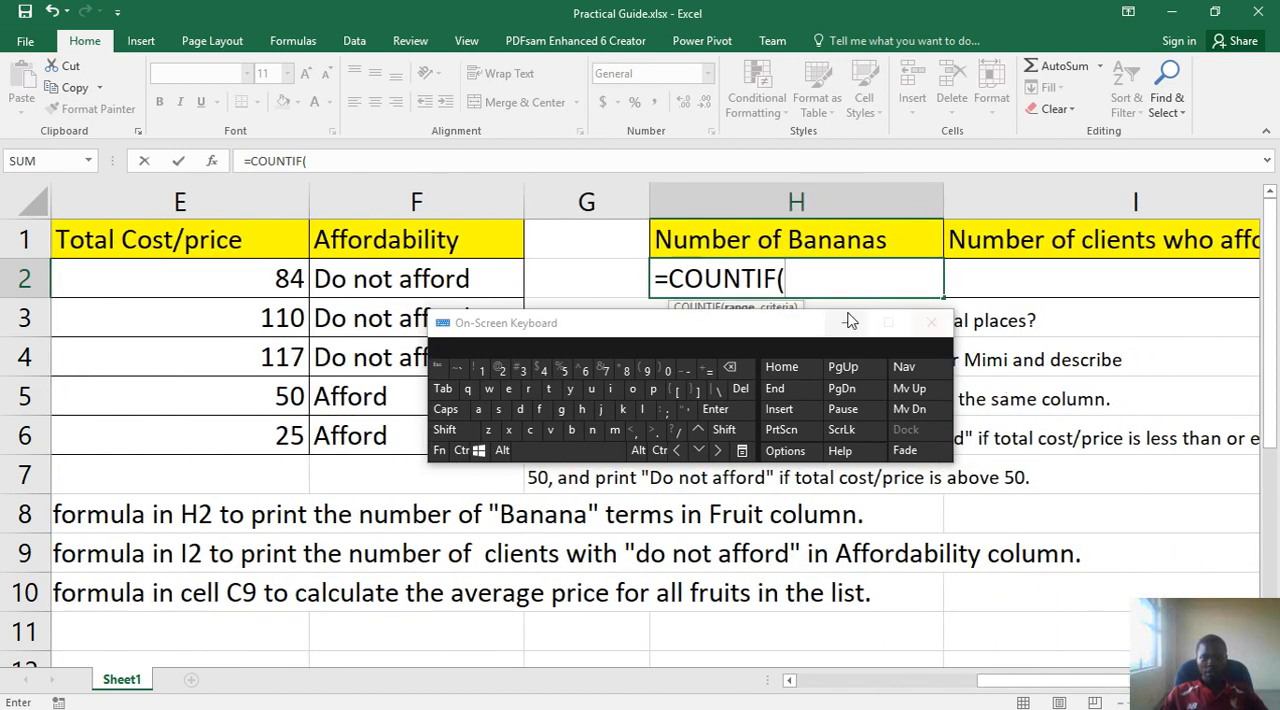
- Enter b2:B6 as the range of the COUNTIF formula in H2, followed by a comma
{"action": "left_click", "coordinate": [570, 430]}
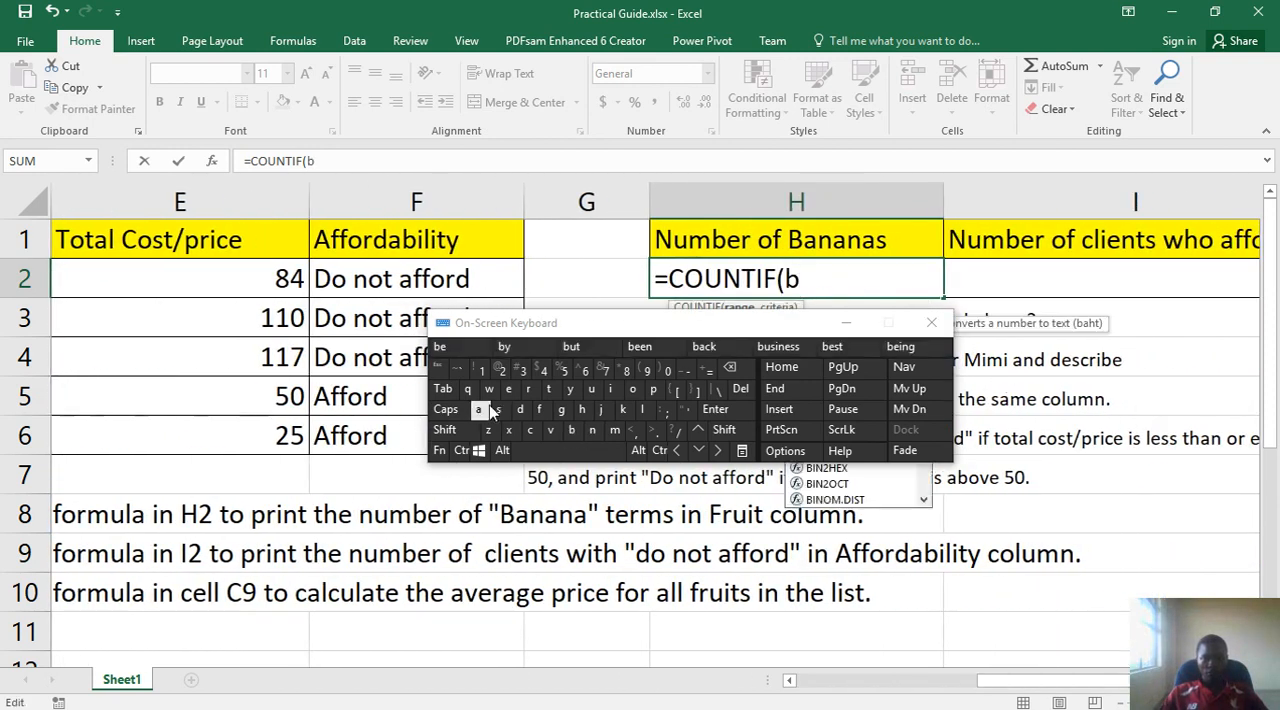
{"action": "left_click", "coordinate": [500, 370]}
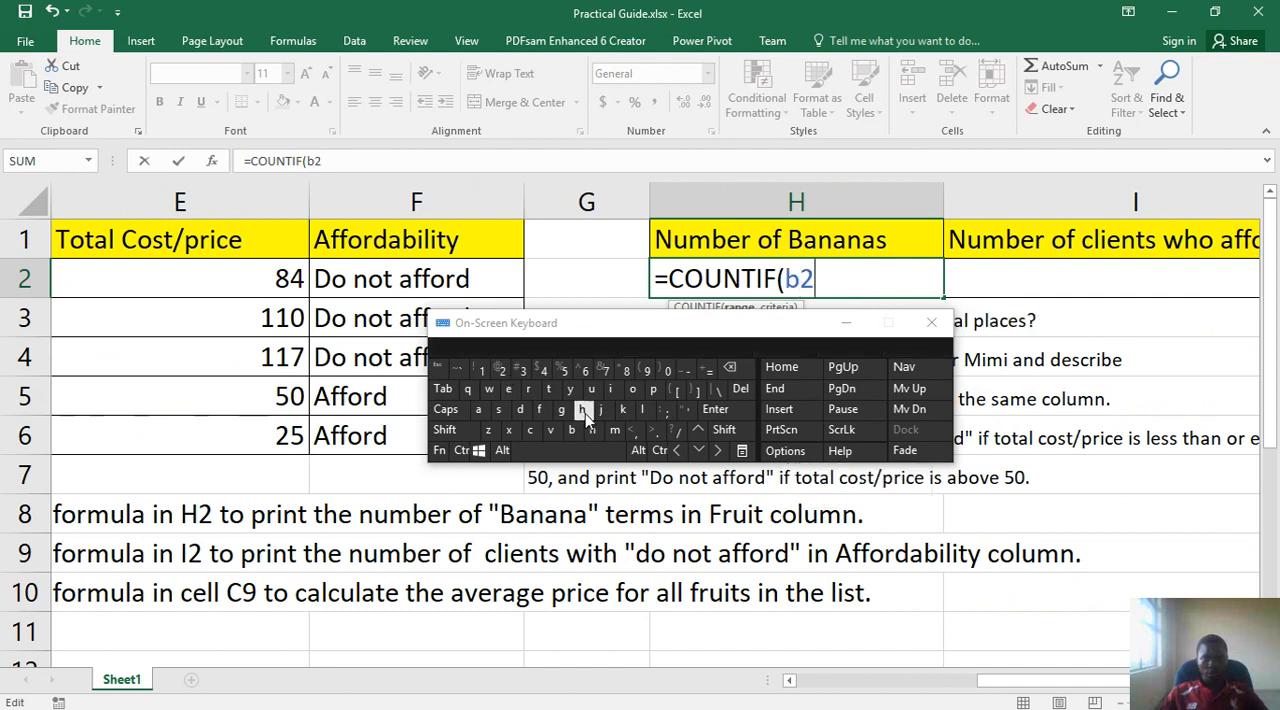
{"action": "left_click", "coordinate": [724, 430]}
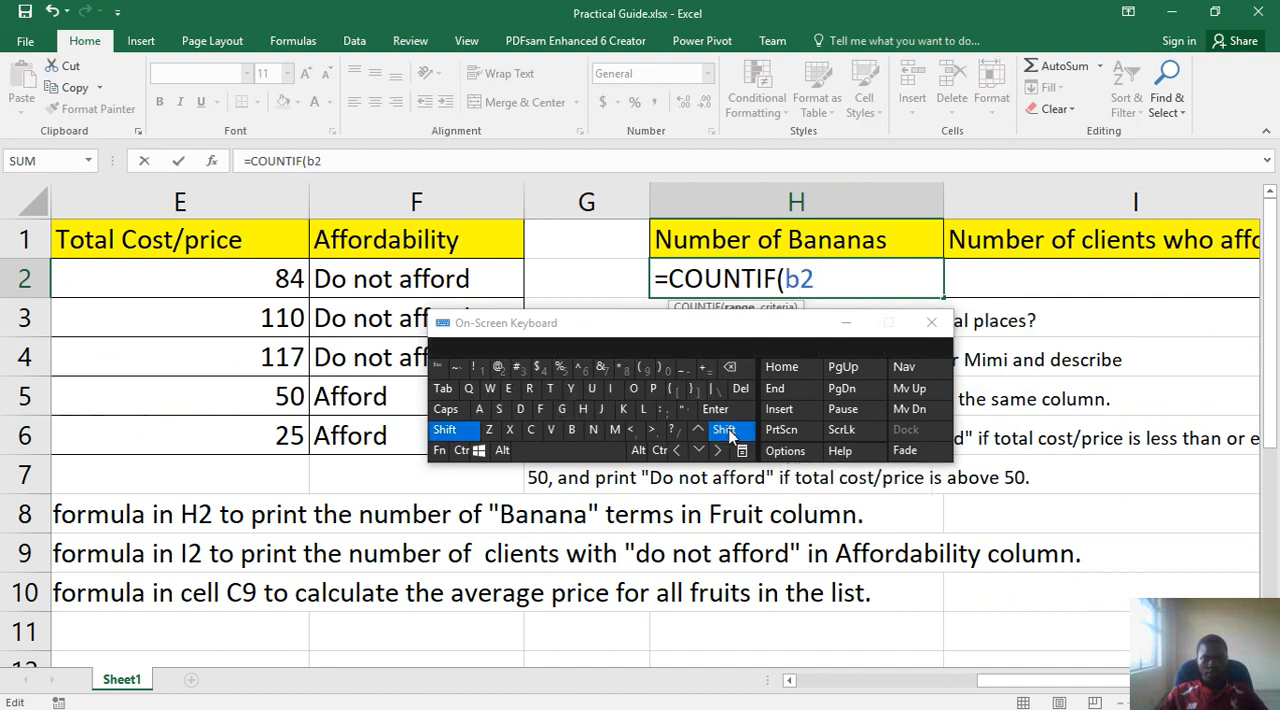
{"action": "left_click", "coordinate": [666, 410]}
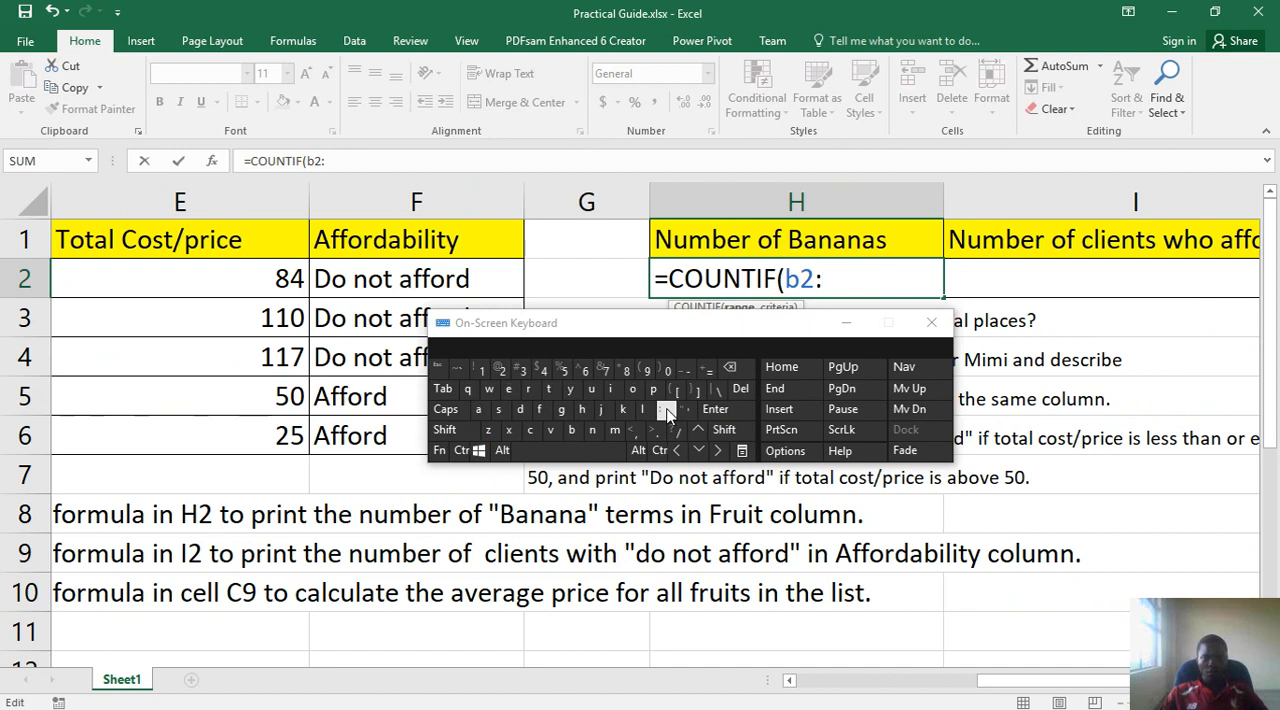
{"action": "left_click", "coordinate": [725, 430]}
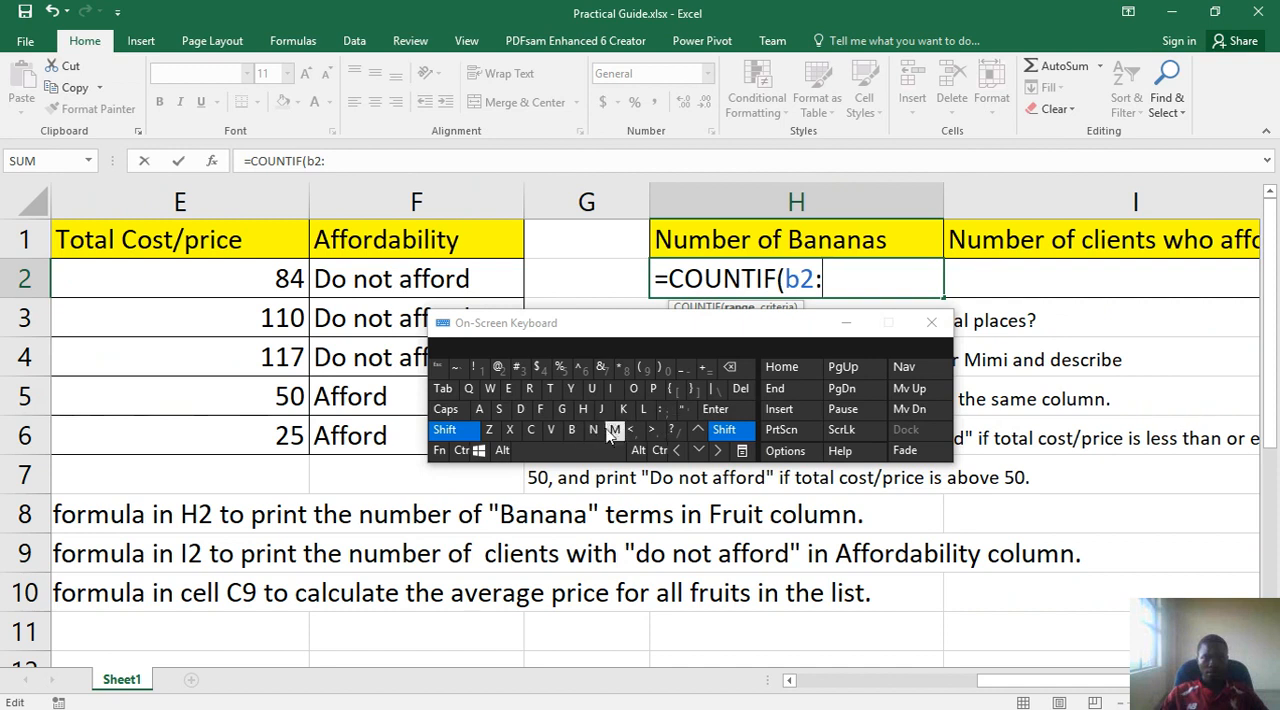
{"action": "left_click", "coordinate": [572, 430]}
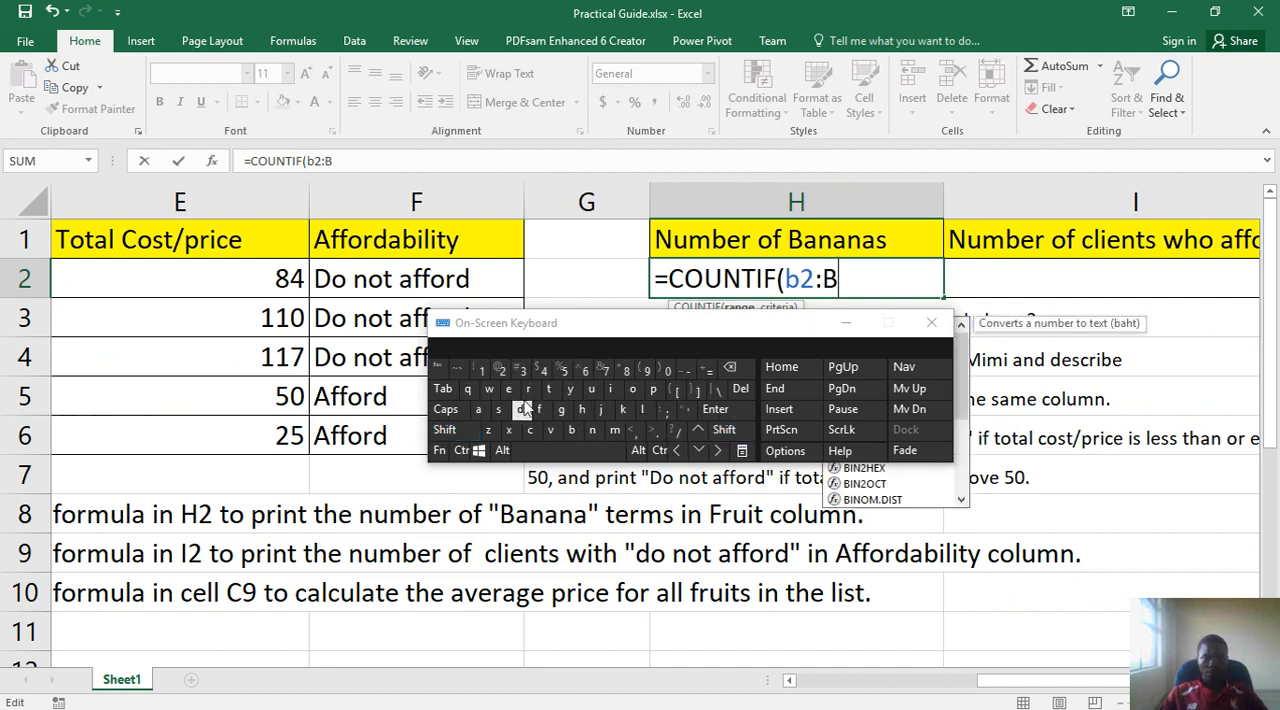
{"action": "left_click", "coordinate": [583, 371]}
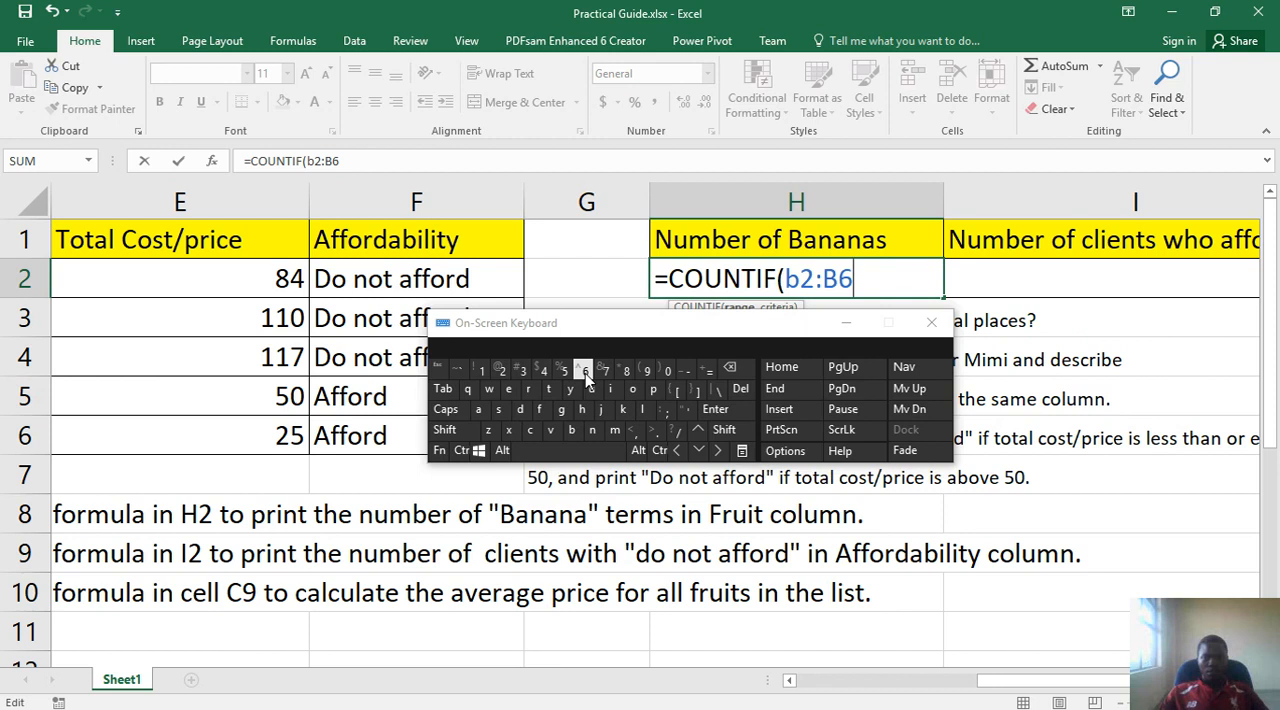
{"action": "left_click", "coordinate": [640, 432]}
- Enter "Banana" in quotation marks as the COUNTIF criteria in H2, close the parenthesis and commit the formula
{"action": "left_click_drag", "start_coordinate": [729, 332], "coordinate": [732, 388]}
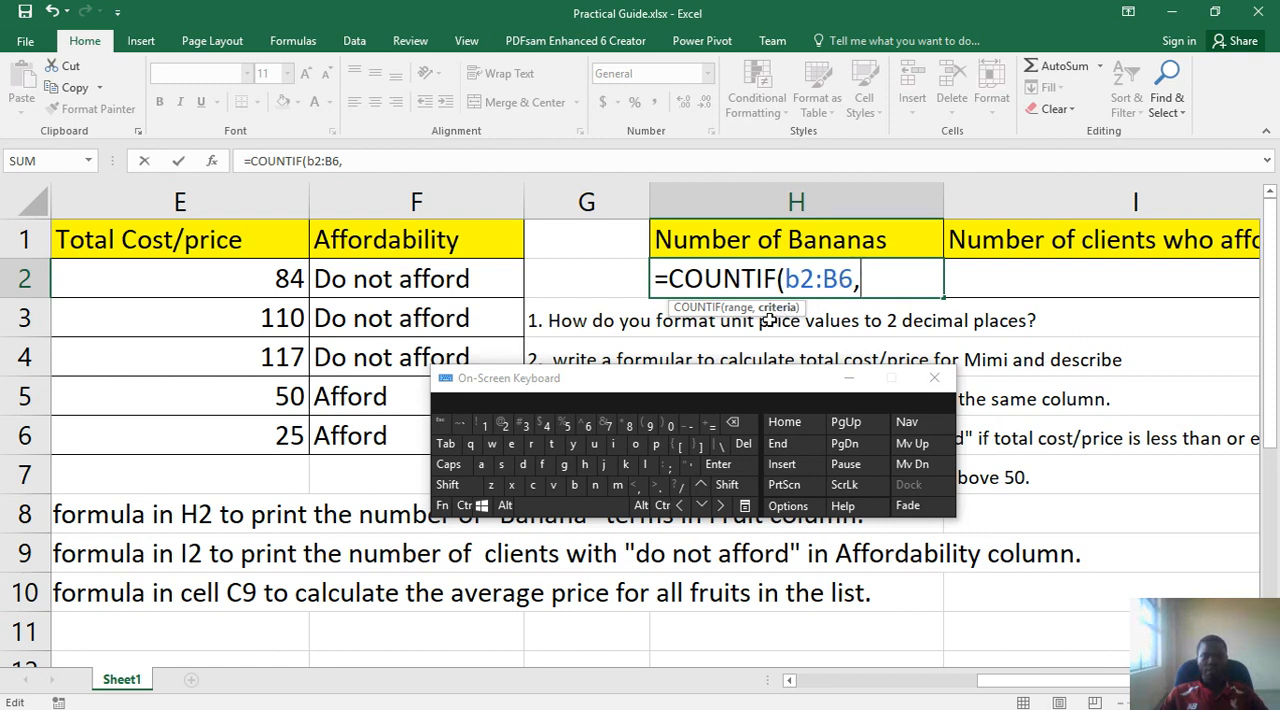
{"action": "left_click", "coordinate": [729, 487]}
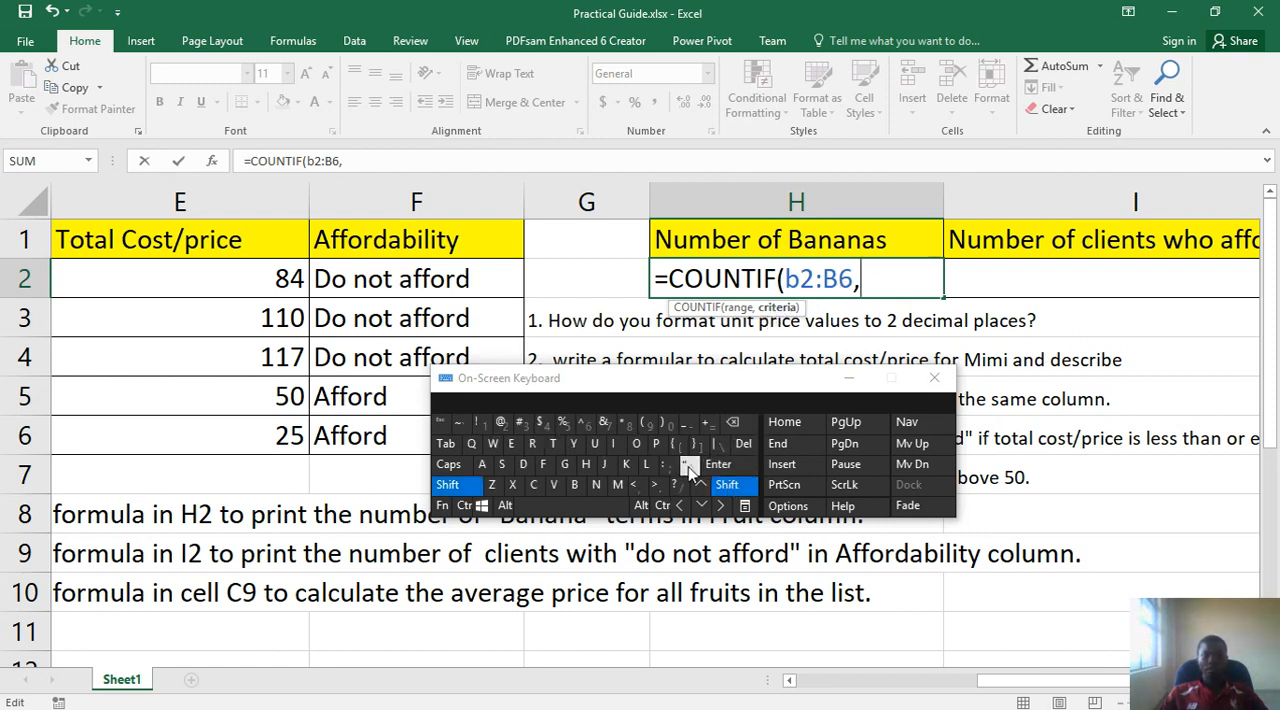
{"action": "left_click", "coordinate": [687, 464]}
{"action": "left_click", "coordinate": [447, 487]}
{"action": "left_click", "coordinate": [574, 485]}
{"action": "left_click", "coordinate": [482, 465]}
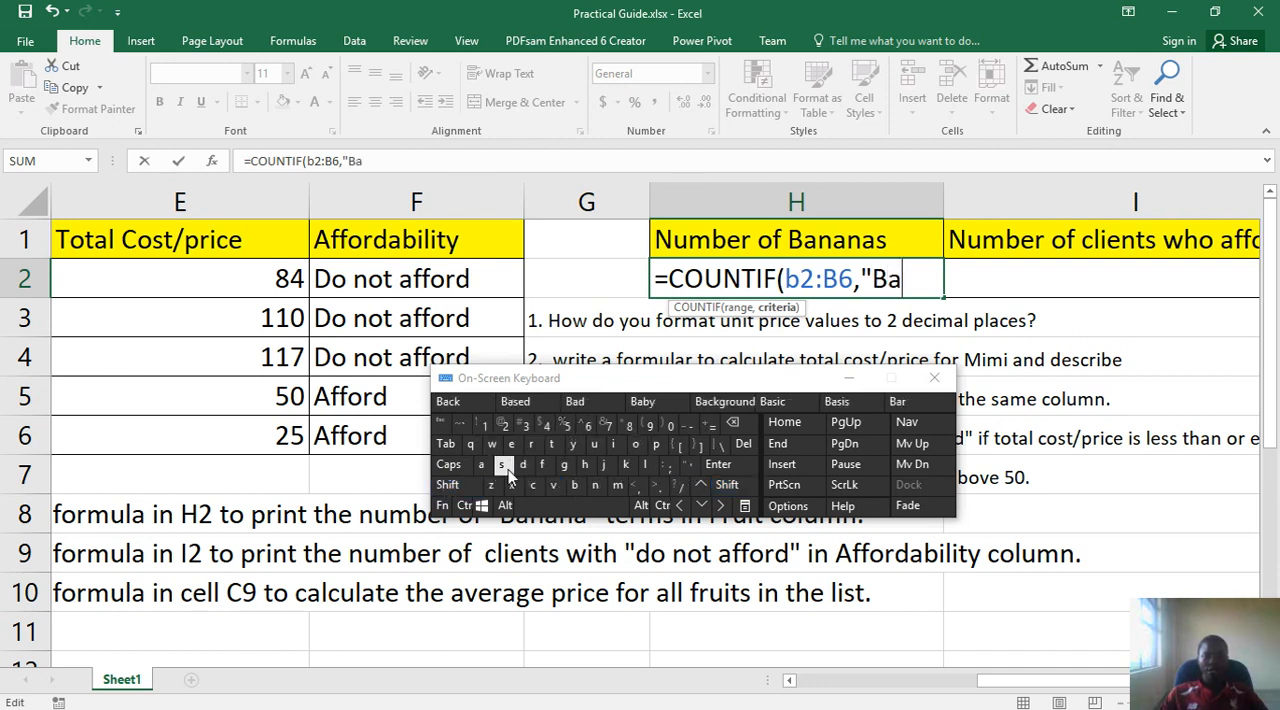
{"action": "left_click", "coordinate": [595, 485]}
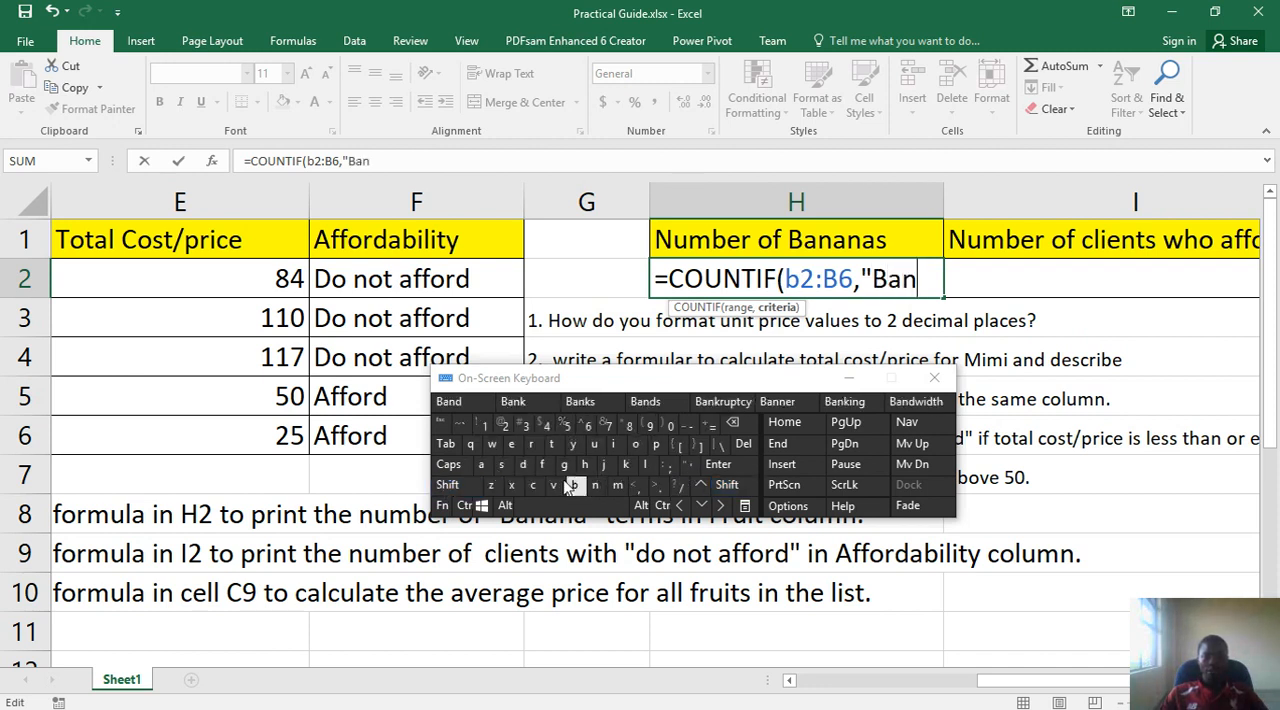
{"action": "left_click", "coordinate": [484, 466]}
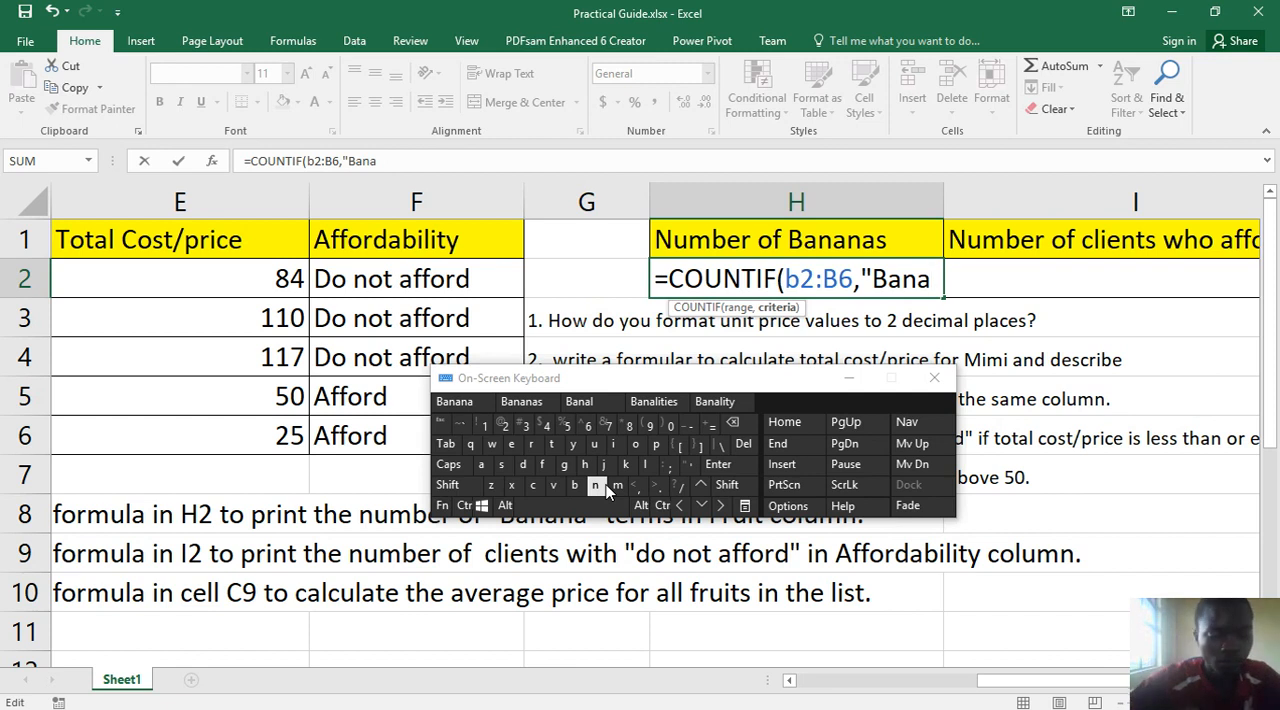
{"action": "key", "text": "ctrl+shift"}
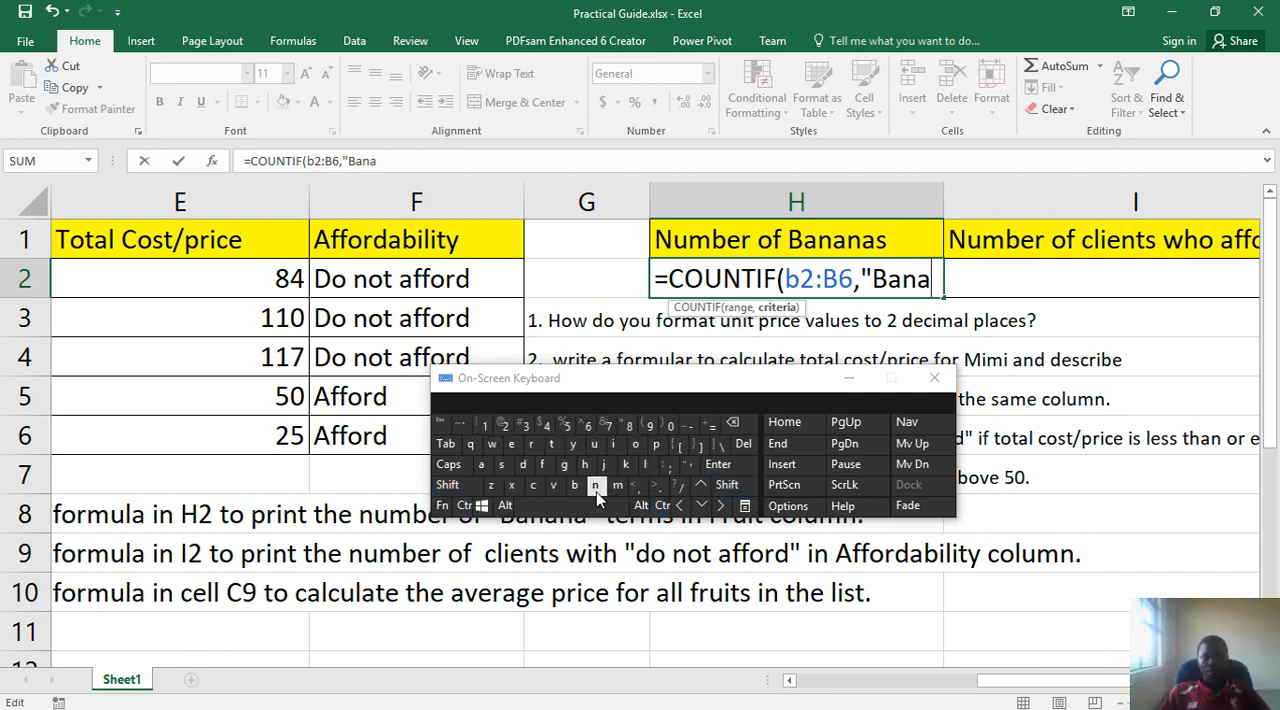
{"action": "left_click", "coordinate": [595, 486]}
{"action": "left_click", "coordinate": [483, 465]}
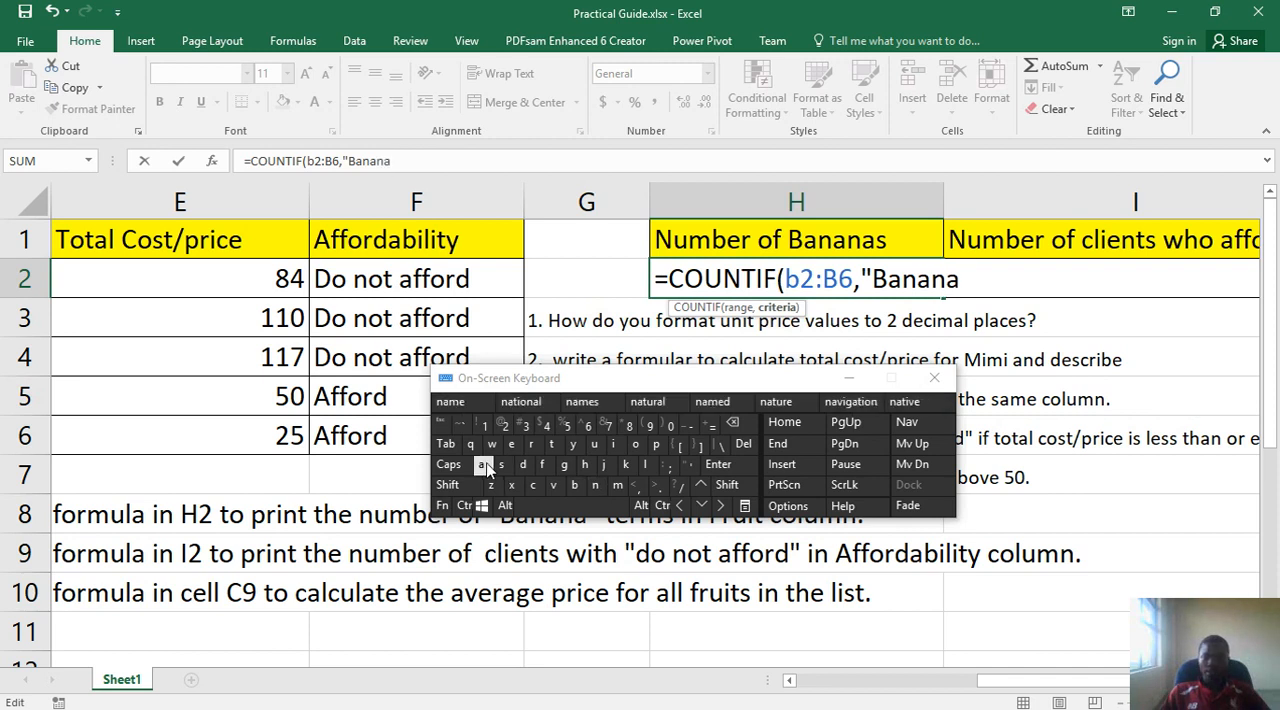
{"action": "left_click", "coordinate": [729, 486]}
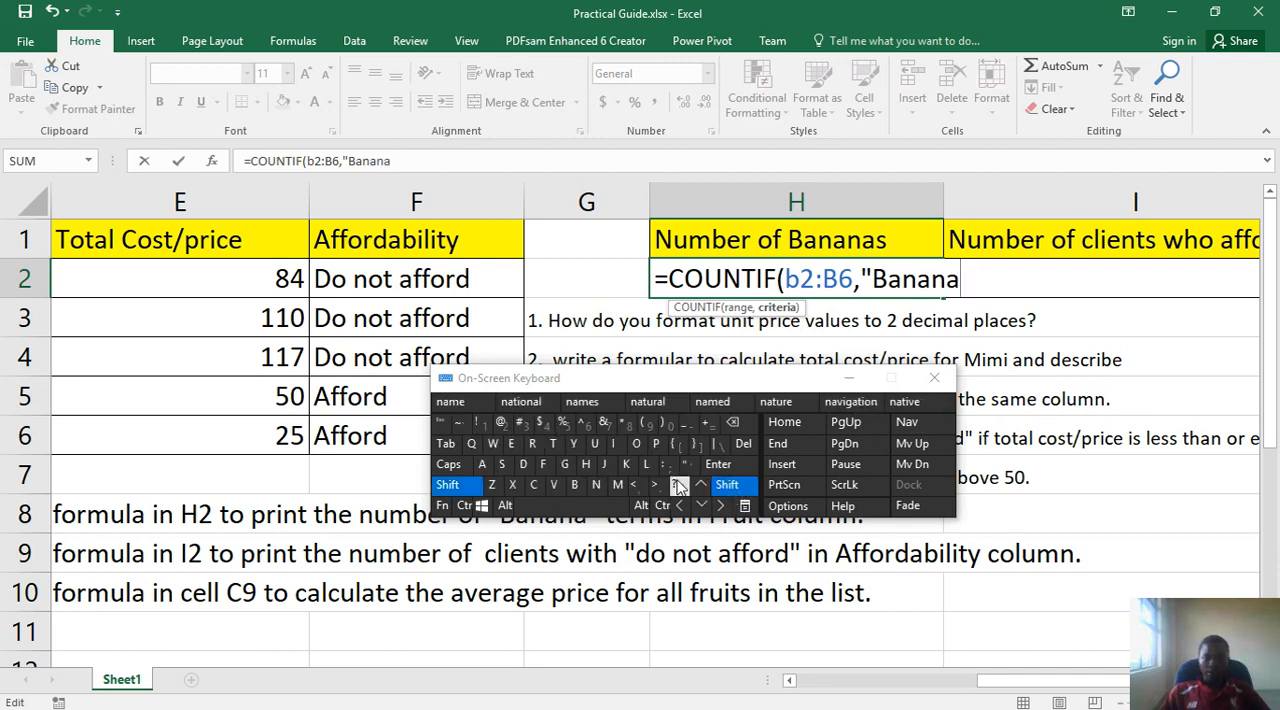
{"action": "left_click", "coordinate": [690, 467]}
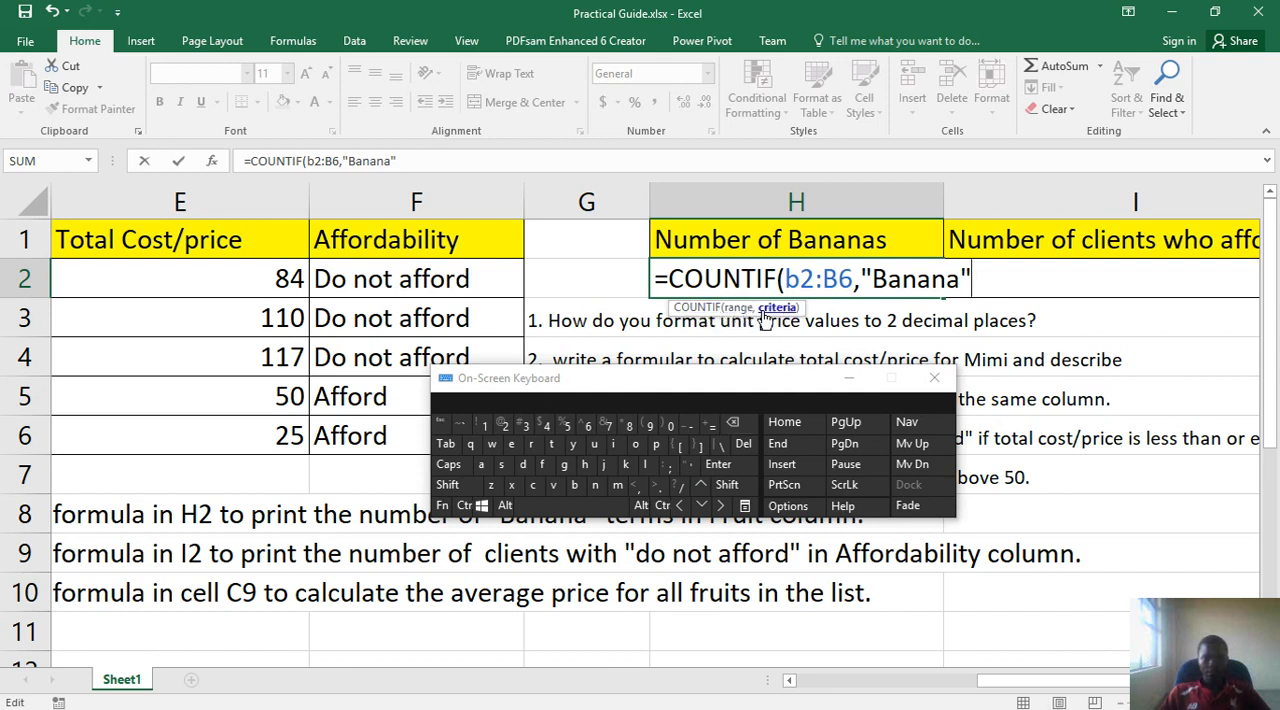
{"action": "left_click", "coordinate": [662, 424]}
{"action": "left_click", "coordinate": [740, 465]}
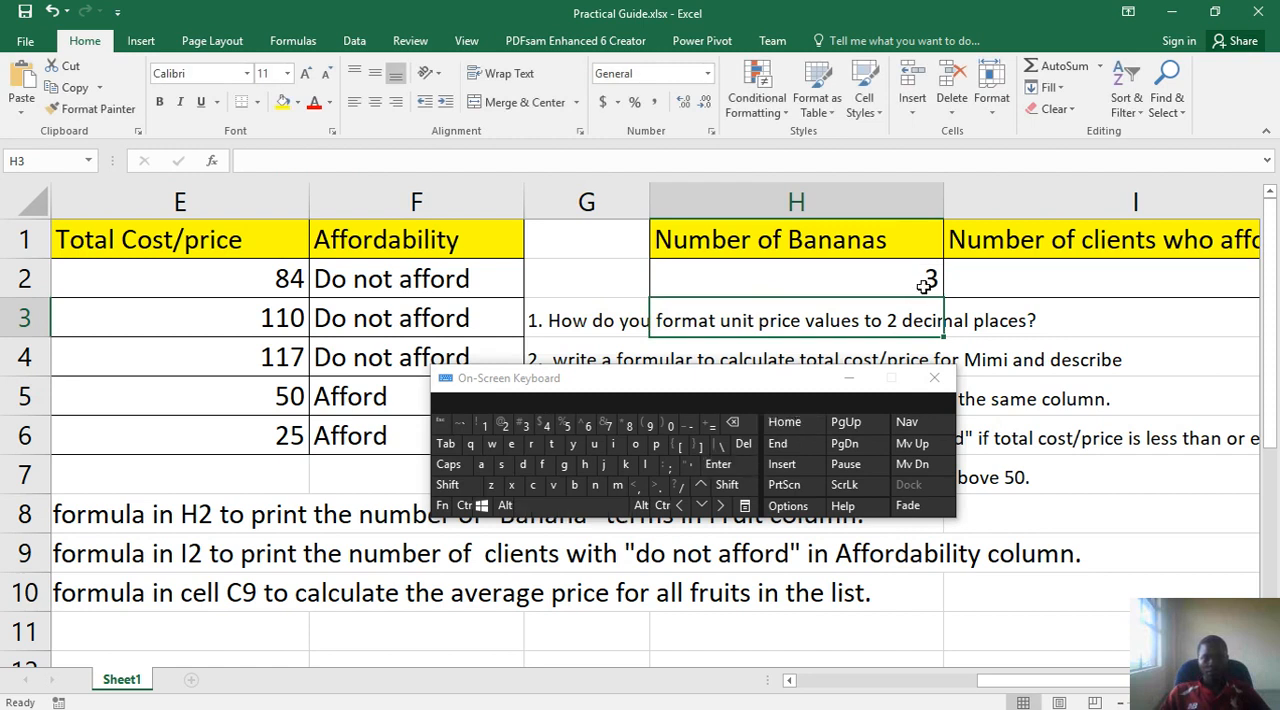
- Check the Banana entries in B3, B5 and B6 of the Fruit column against the count in H2
{"action": "left_click", "coordinate": [898, 681]}
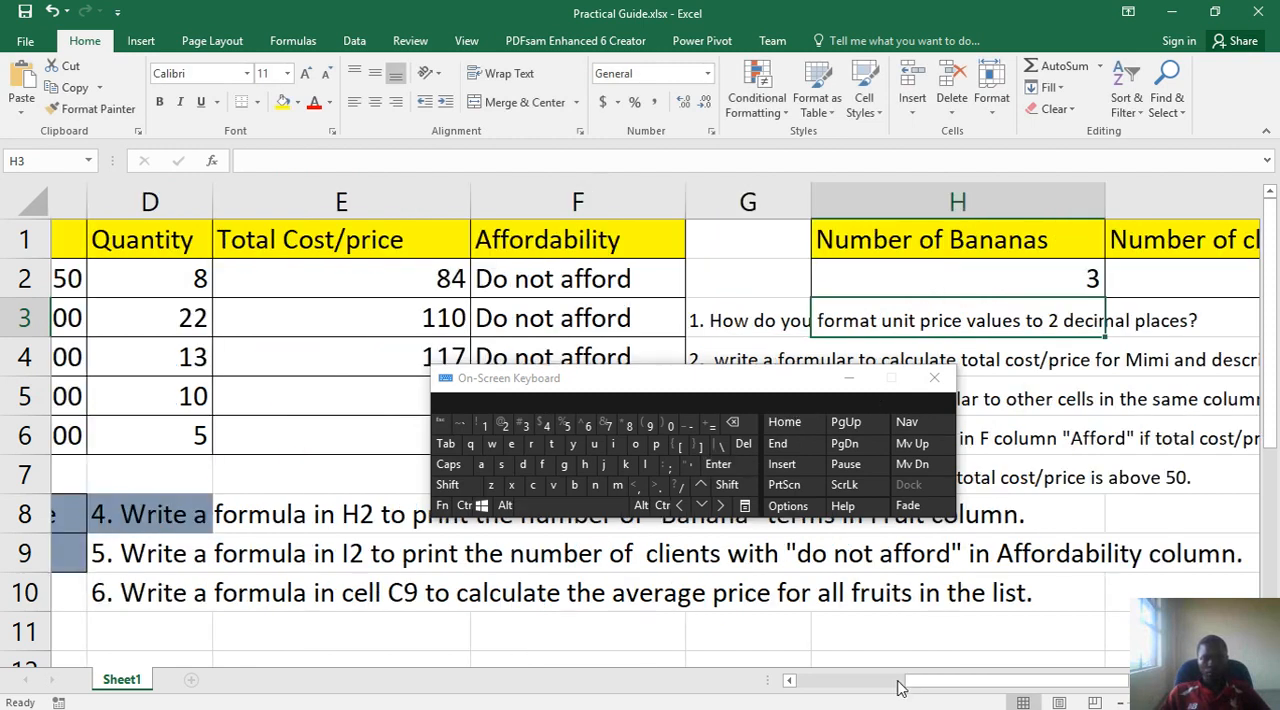
{"action": "left_click", "coordinate": [898, 684]}
{"action": "left_click", "coordinate": [250, 330]}
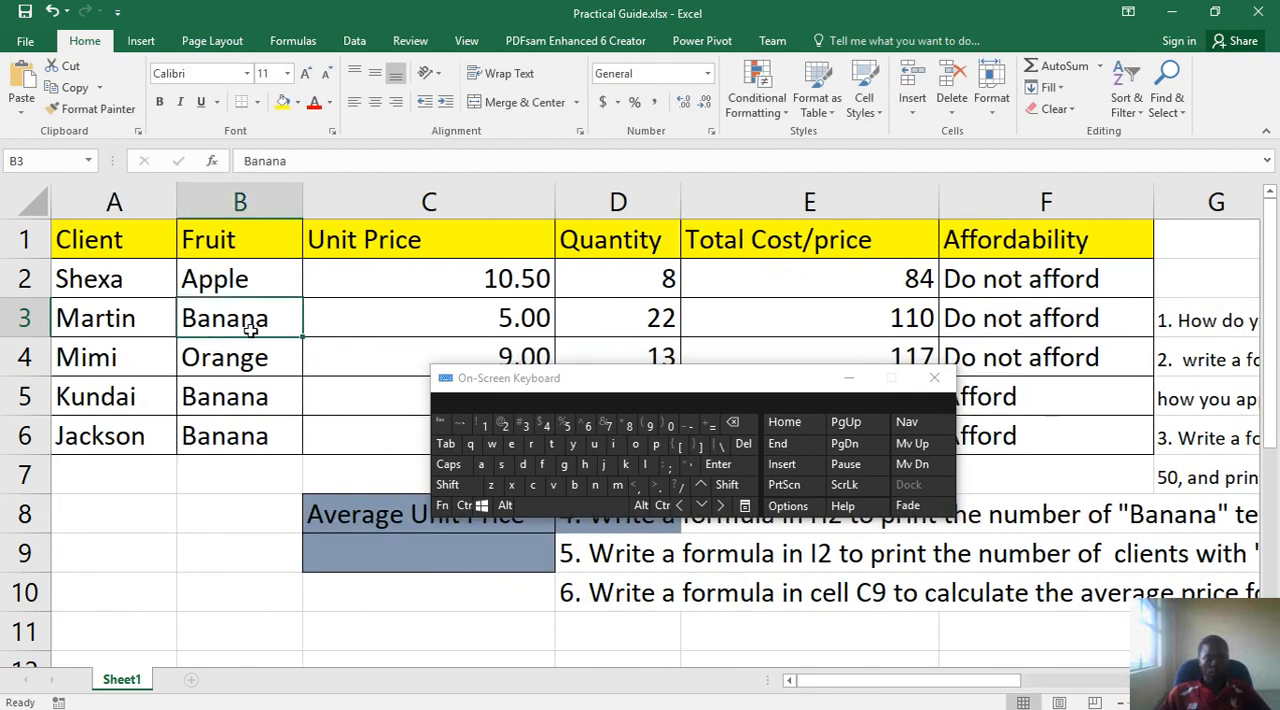
{"action": "left_click", "coordinate": [260, 397]}
{"action": "left_click", "coordinate": [256, 436]}
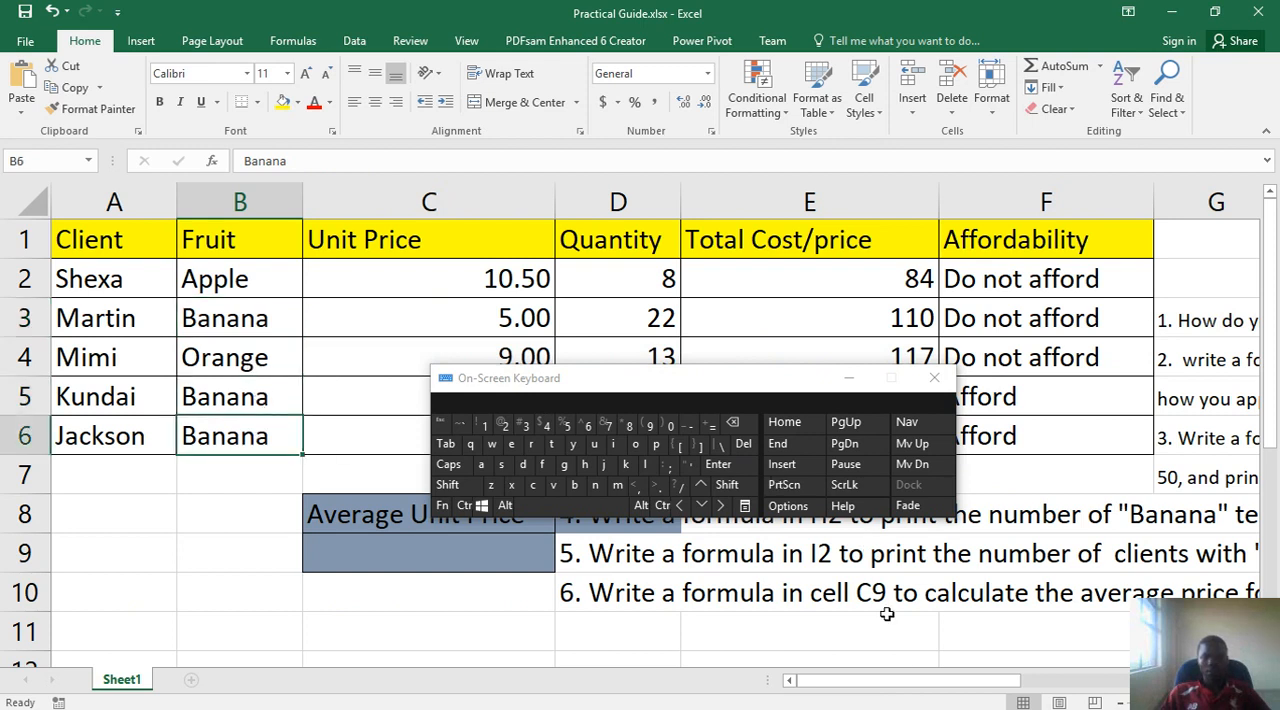
{"action": "left_click_drag", "start_coordinate": [895, 688], "coordinate": [905, 600]}
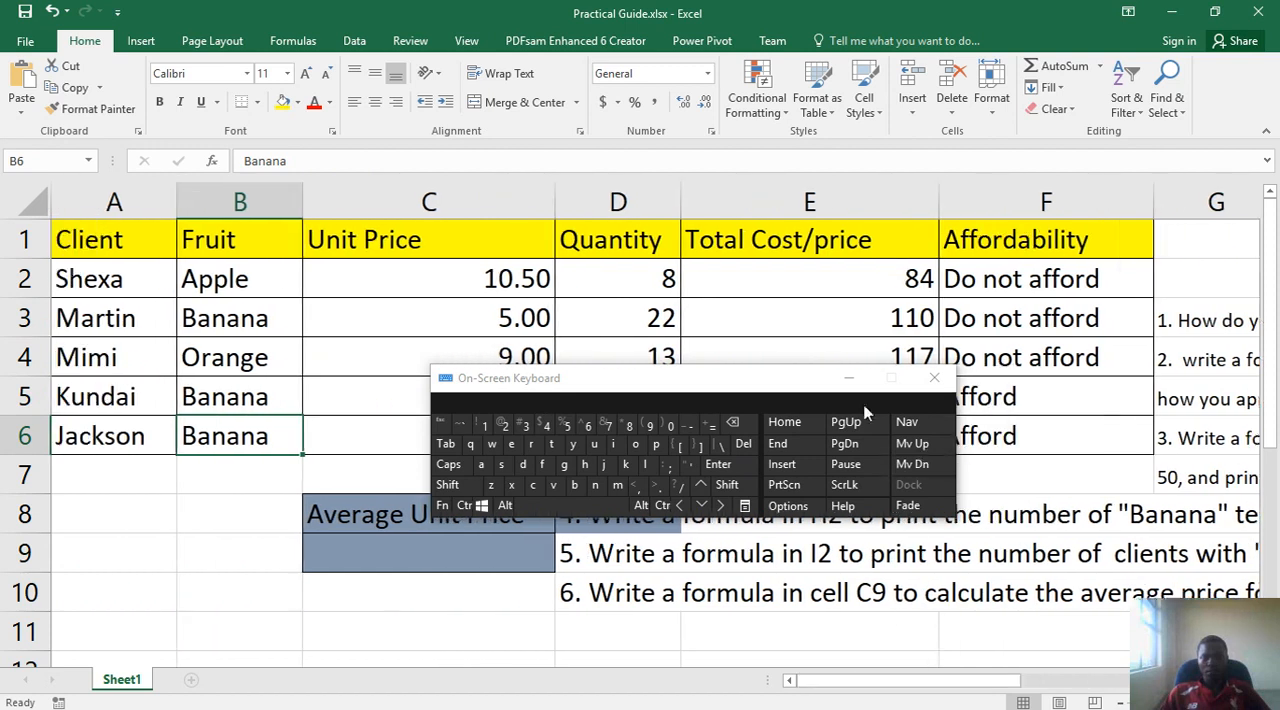
- Minimize the On-Screen Keyboard and select cell I2 under "Number of clients who afford"
{"action": "left_click", "coordinate": [848, 378]}
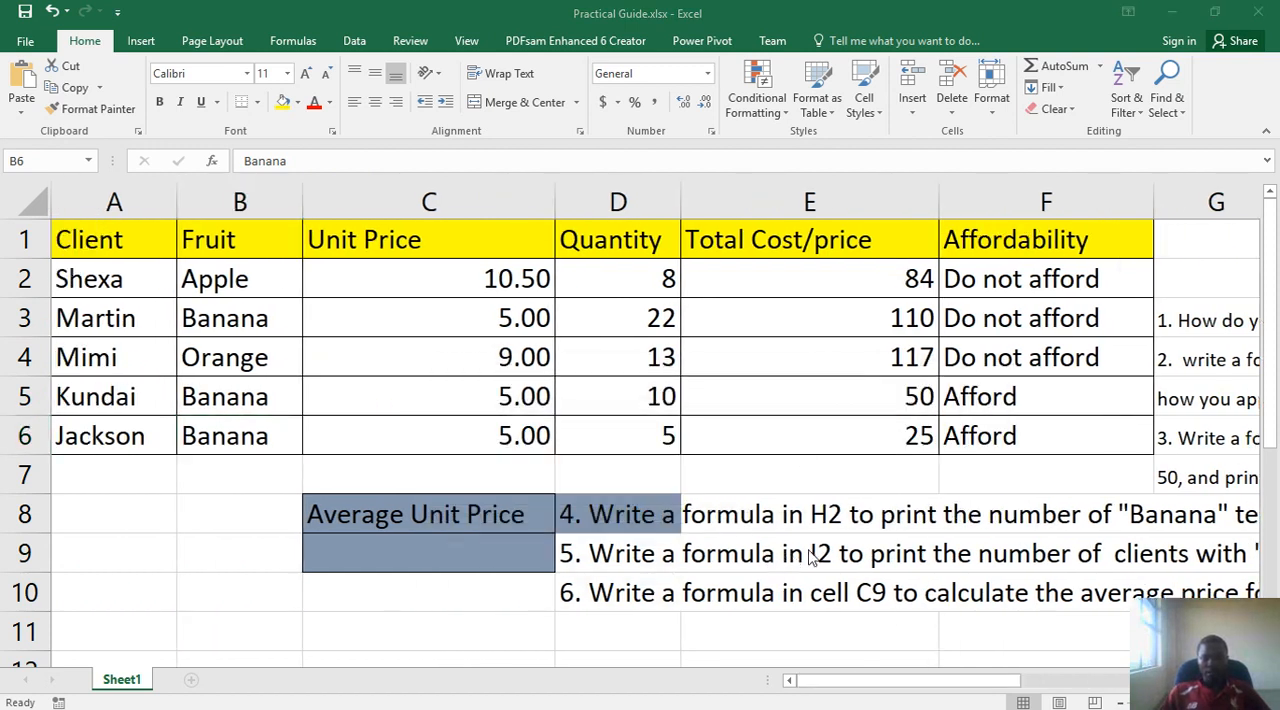
{"action": "left_click", "coordinate": [894, 681]}
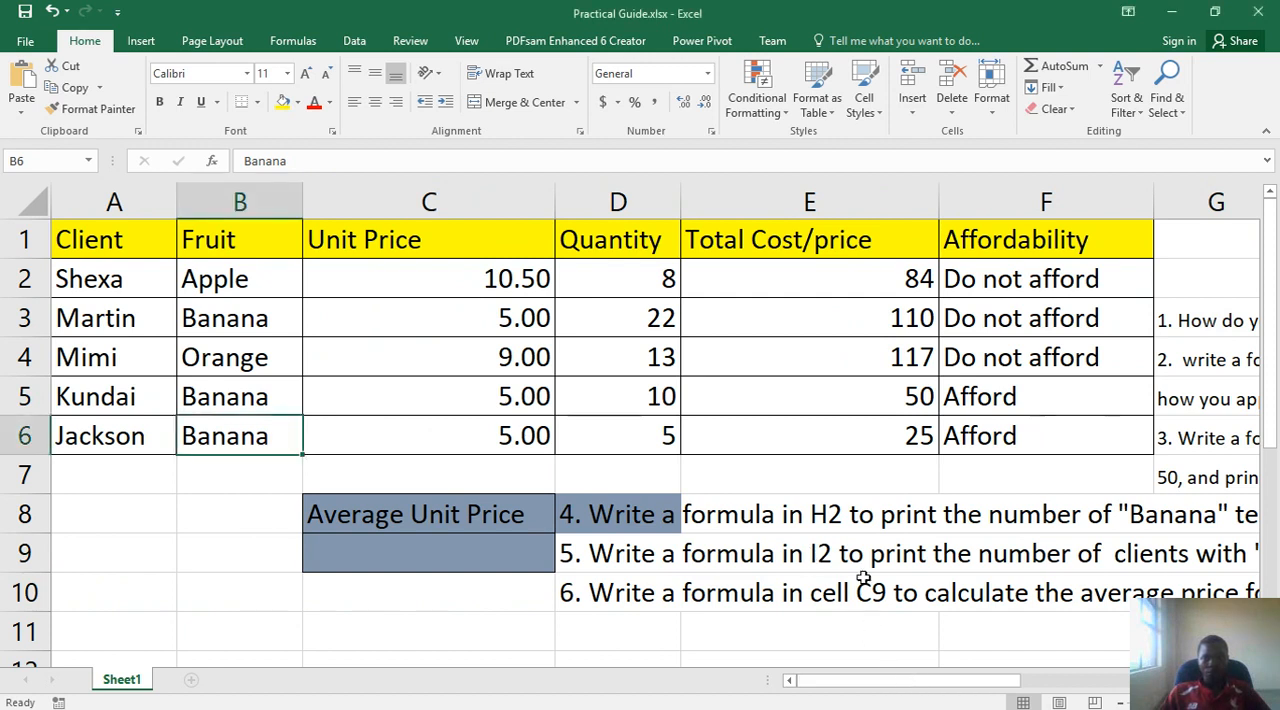
{"action": "left_click_drag", "start_coordinate": [940, 684], "coordinate": [1172, 674]}
{"action": "left_click", "coordinate": [853, 276]}
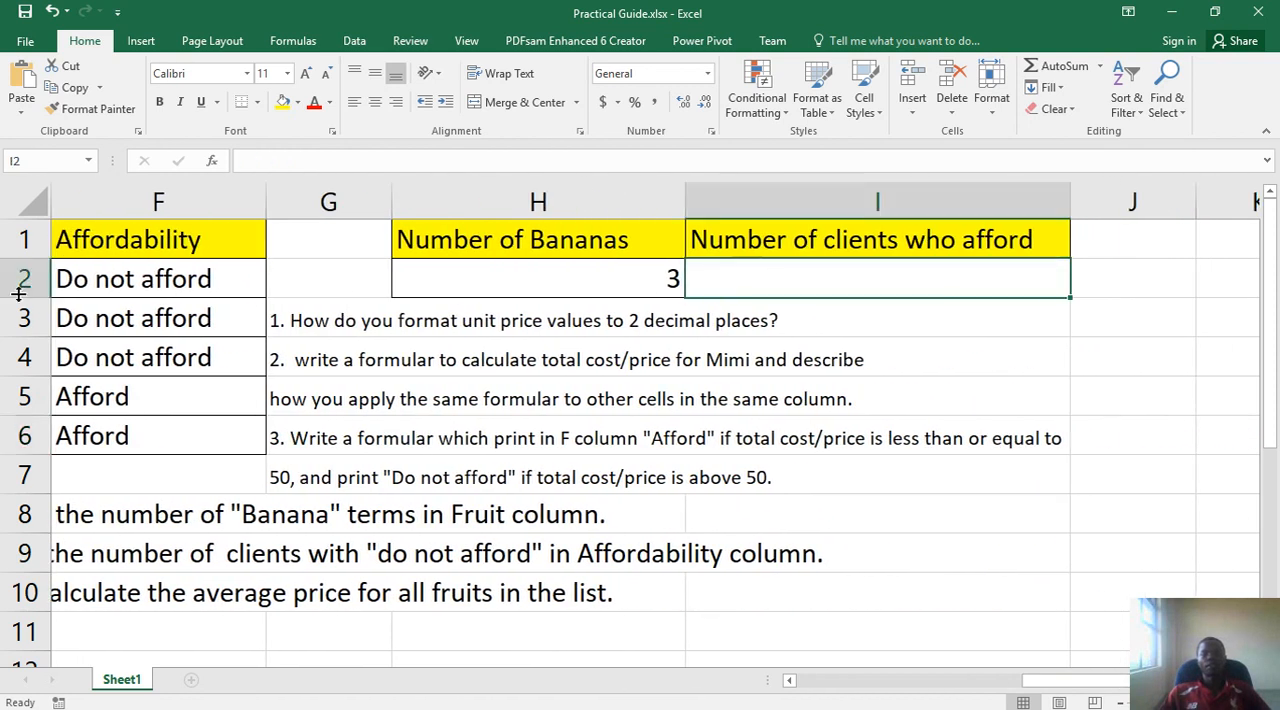
- Examine the Affordability entries in F2:F6 for question 5 and return to cell I2
{"action": "left_click", "coordinate": [95, 280]}
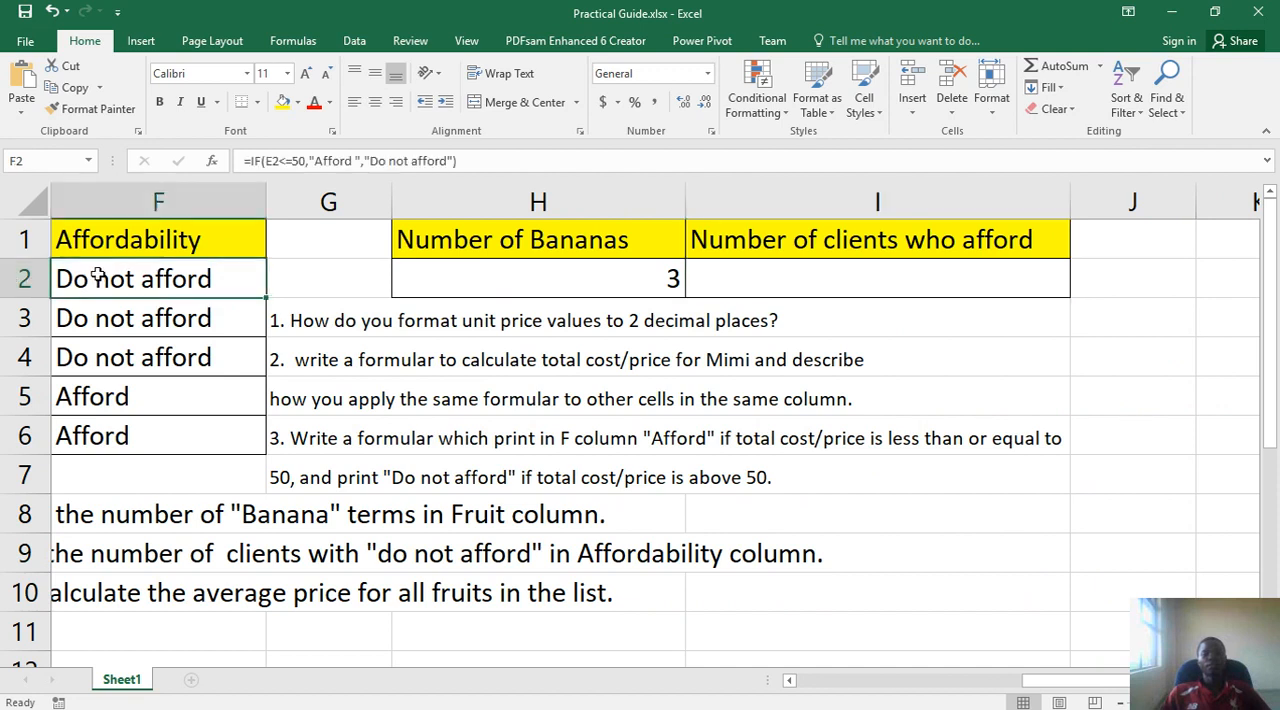
{"action": "left_click_drag", "start_coordinate": [100, 288], "coordinate": [94, 429]}
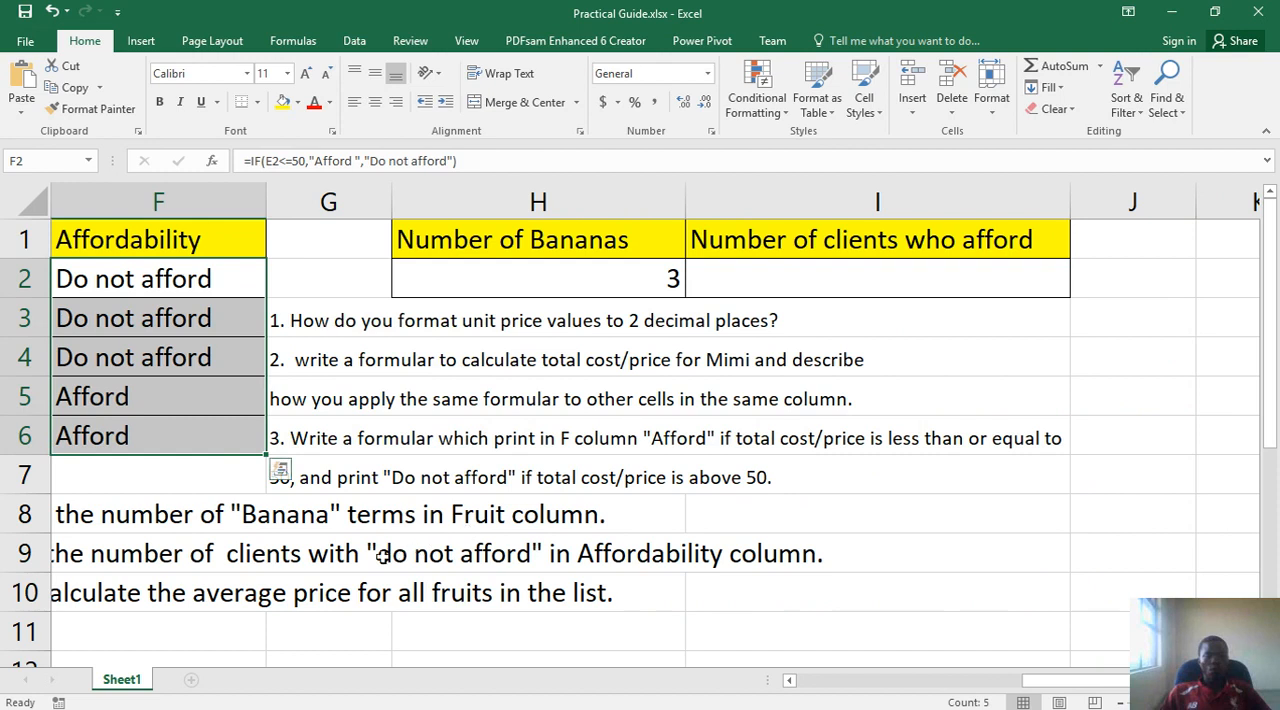
{"action": "left_click", "coordinate": [198, 365]}
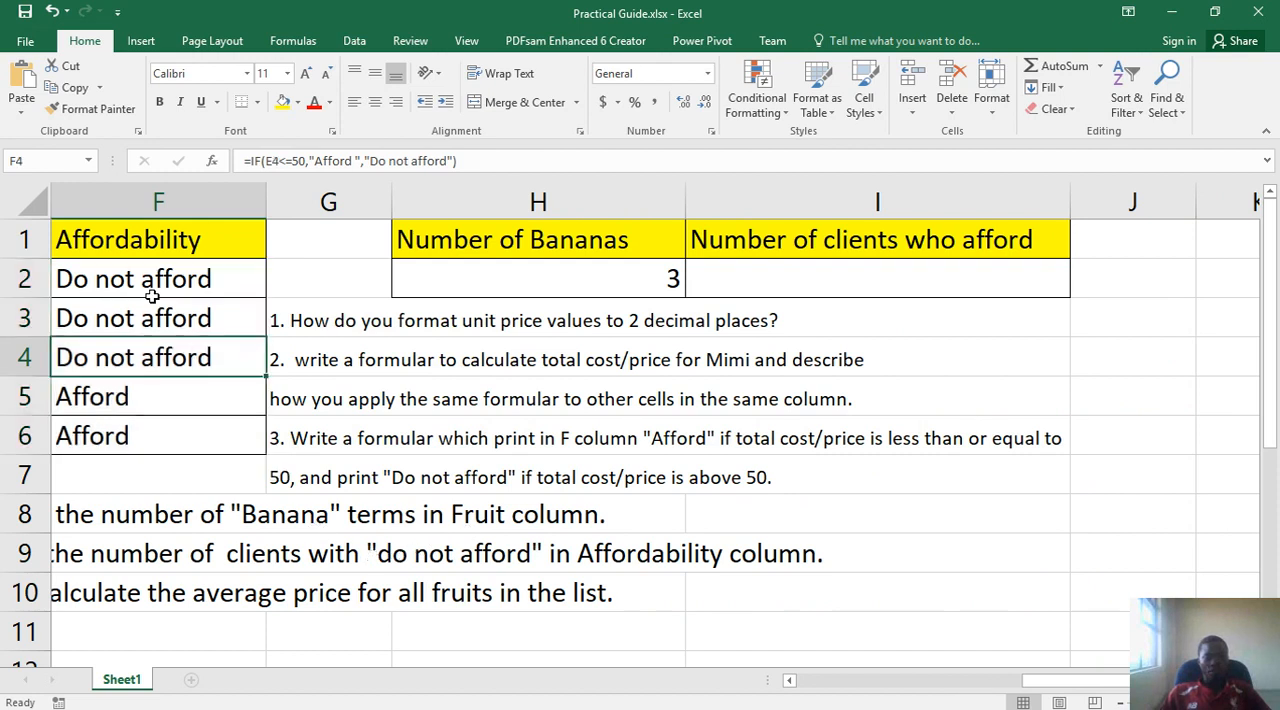
{"action": "left_click", "coordinate": [743, 277]}
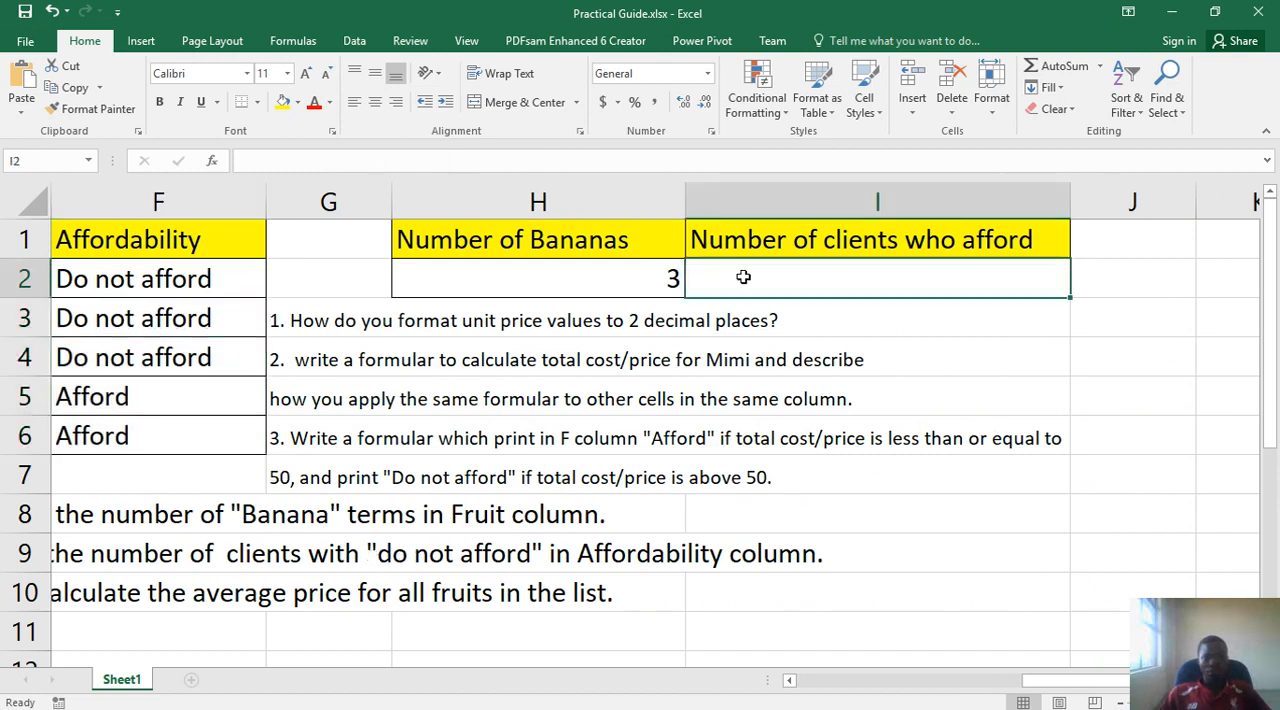
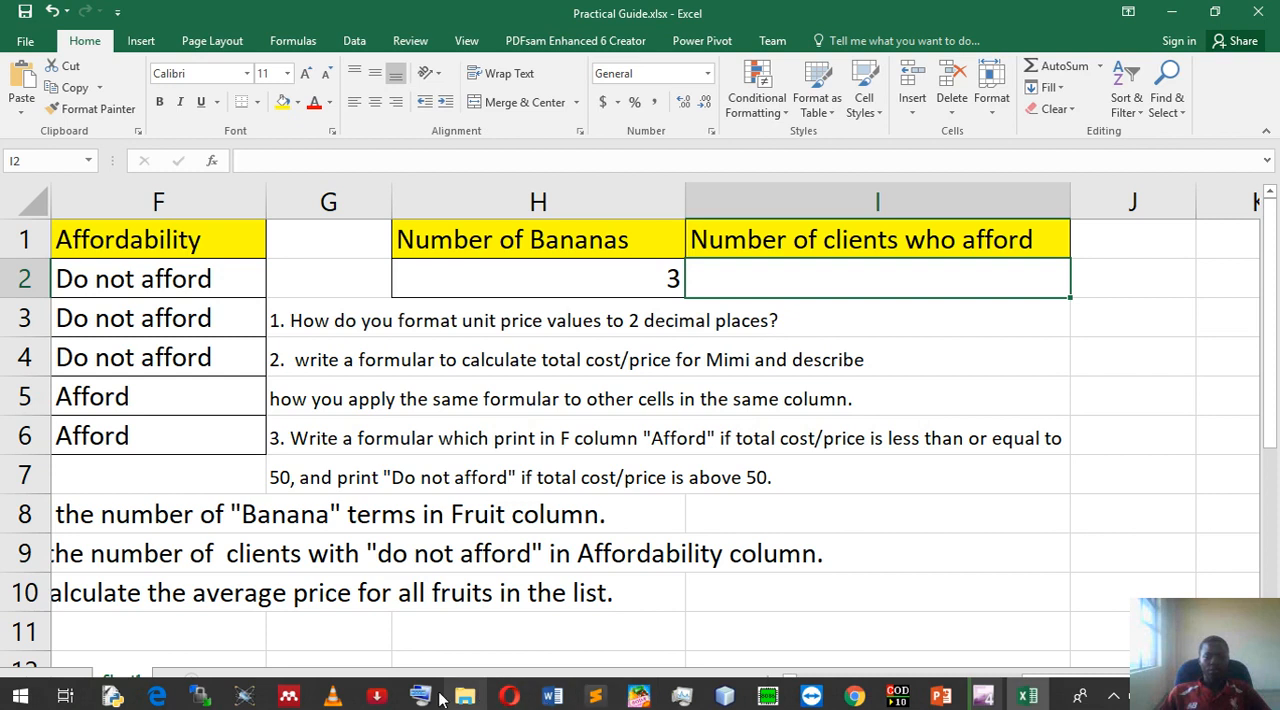
- Restore the On-Screen Keyboard and enter the start of a formula, =cou, in cell I2
{"action": "left_click", "coordinate": [420, 697]}
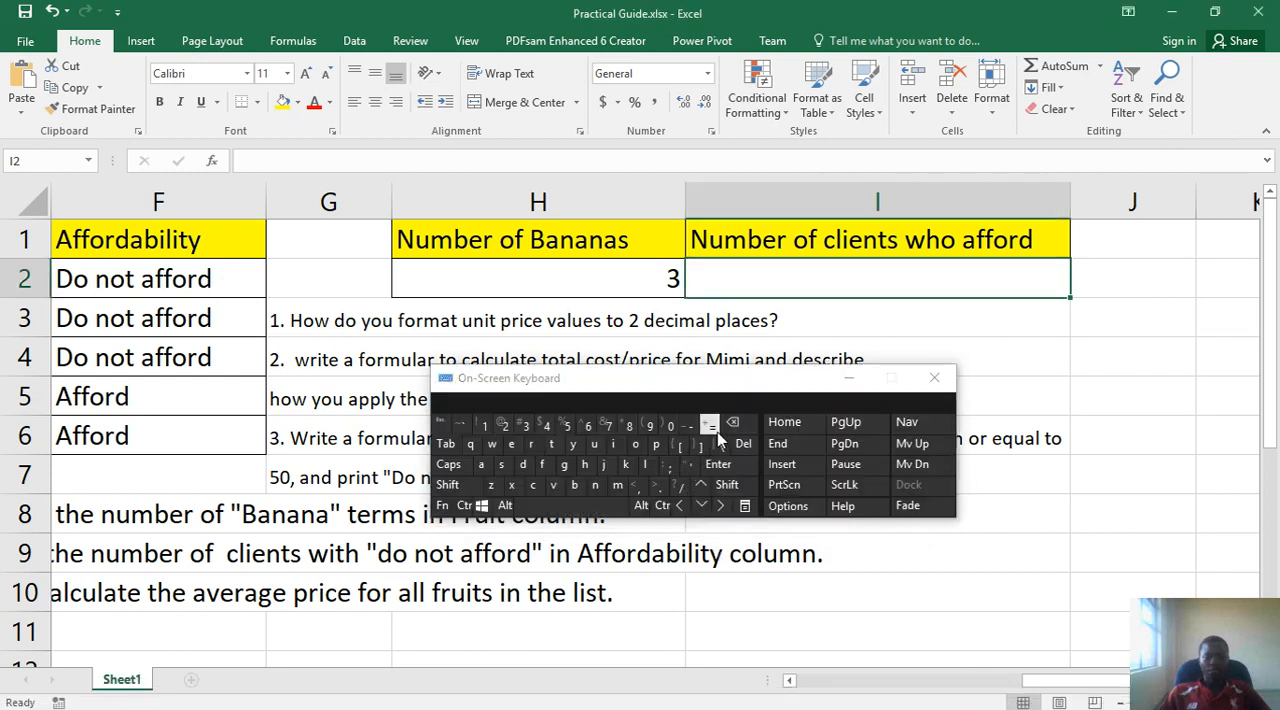
{"action": "left_click", "coordinate": [711, 425]}
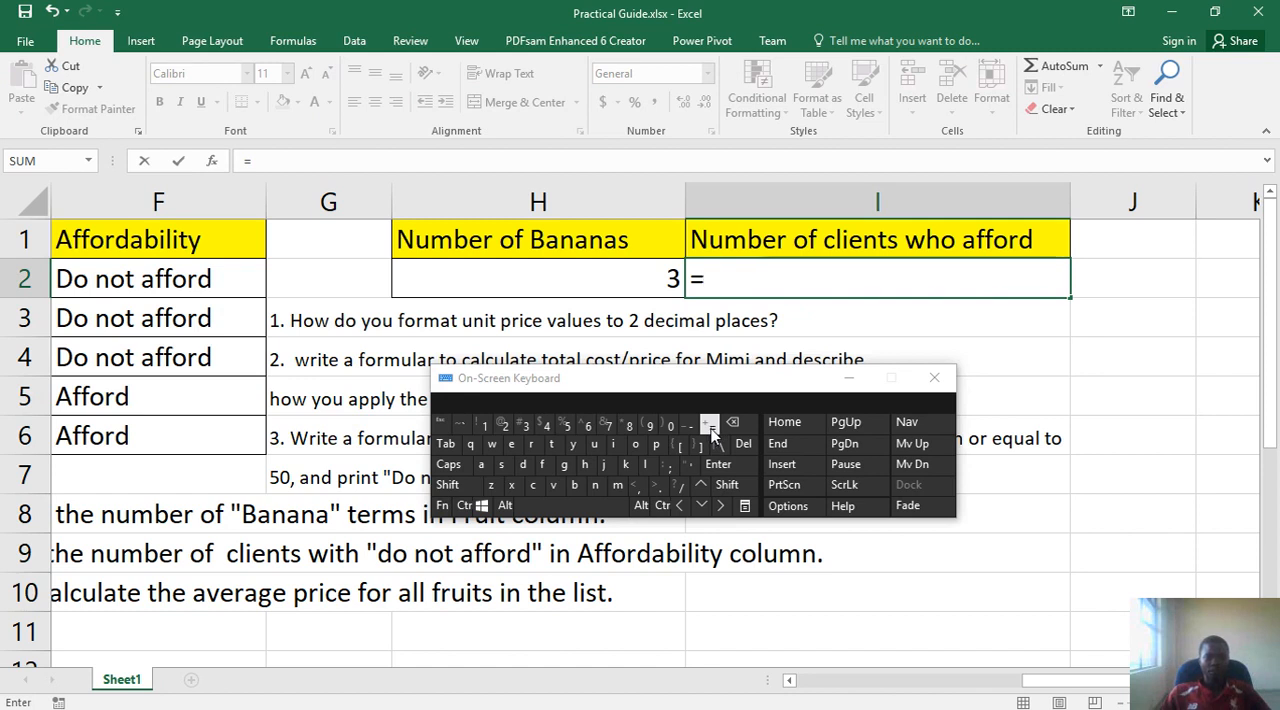
{"action": "left_click", "coordinate": [532, 488]}
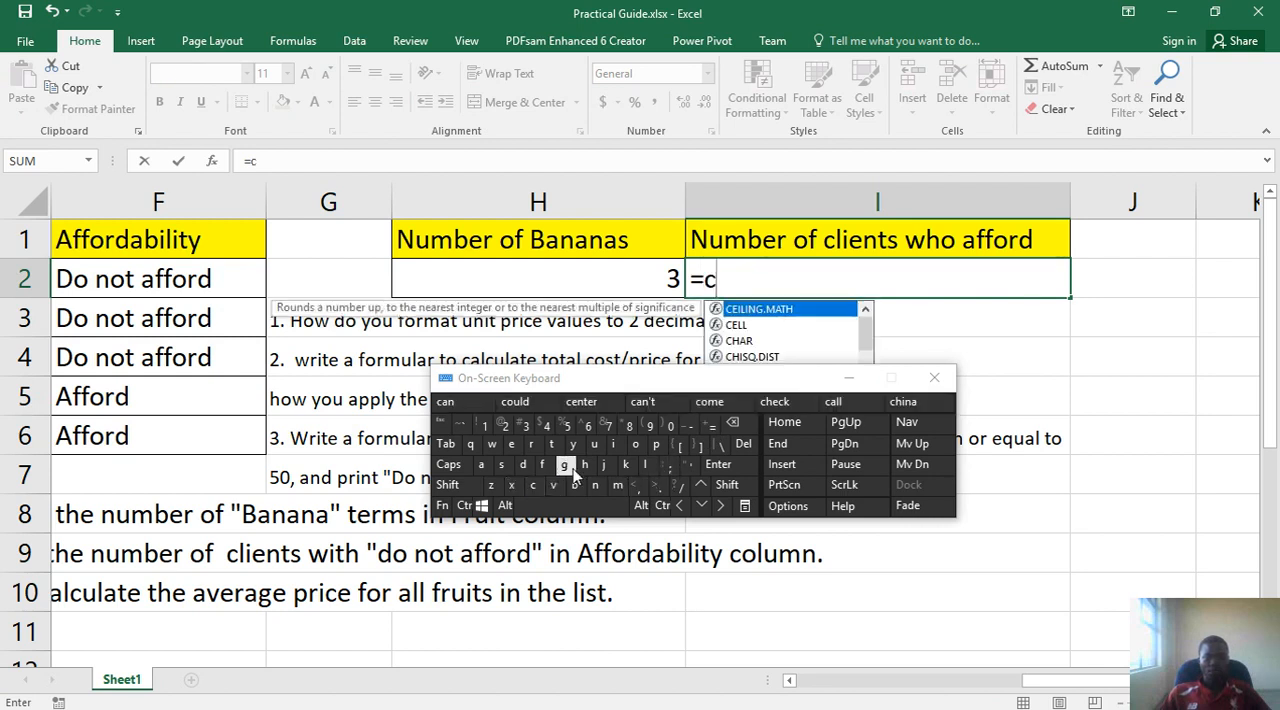
{"action": "left_click", "coordinate": [636, 447]}
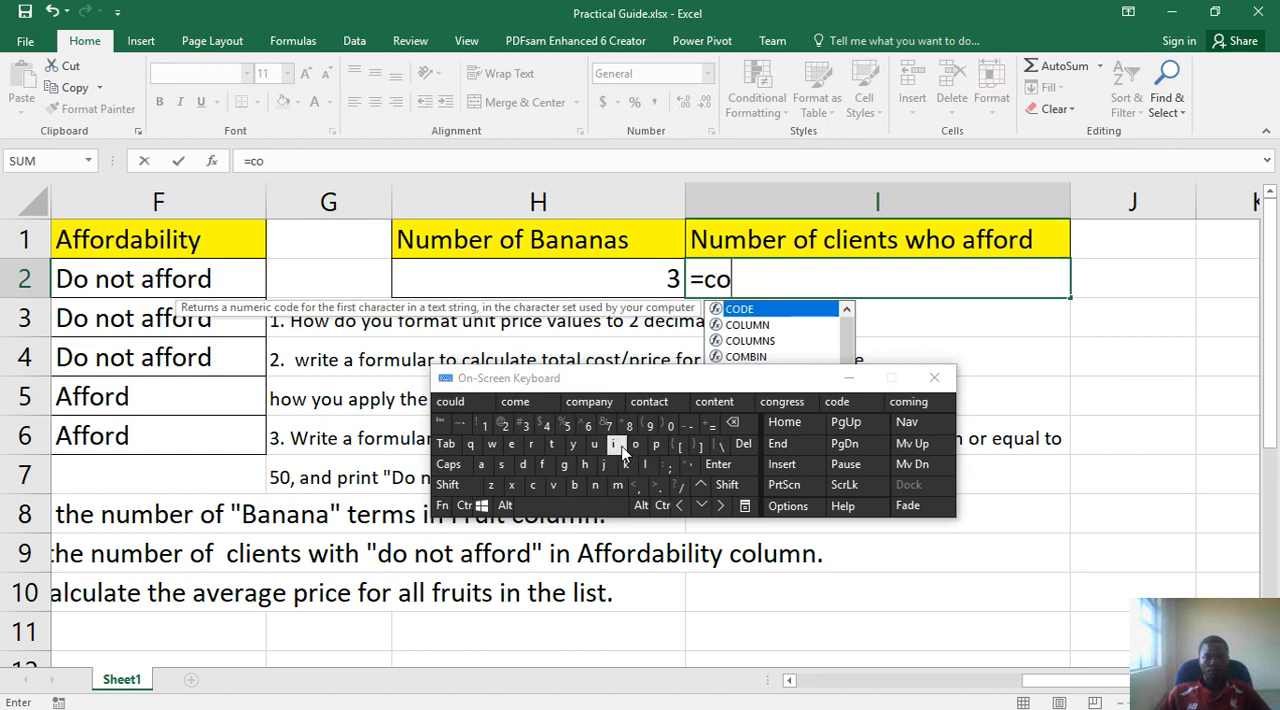
{"action": "left_click", "coordinate": [596, 444]}
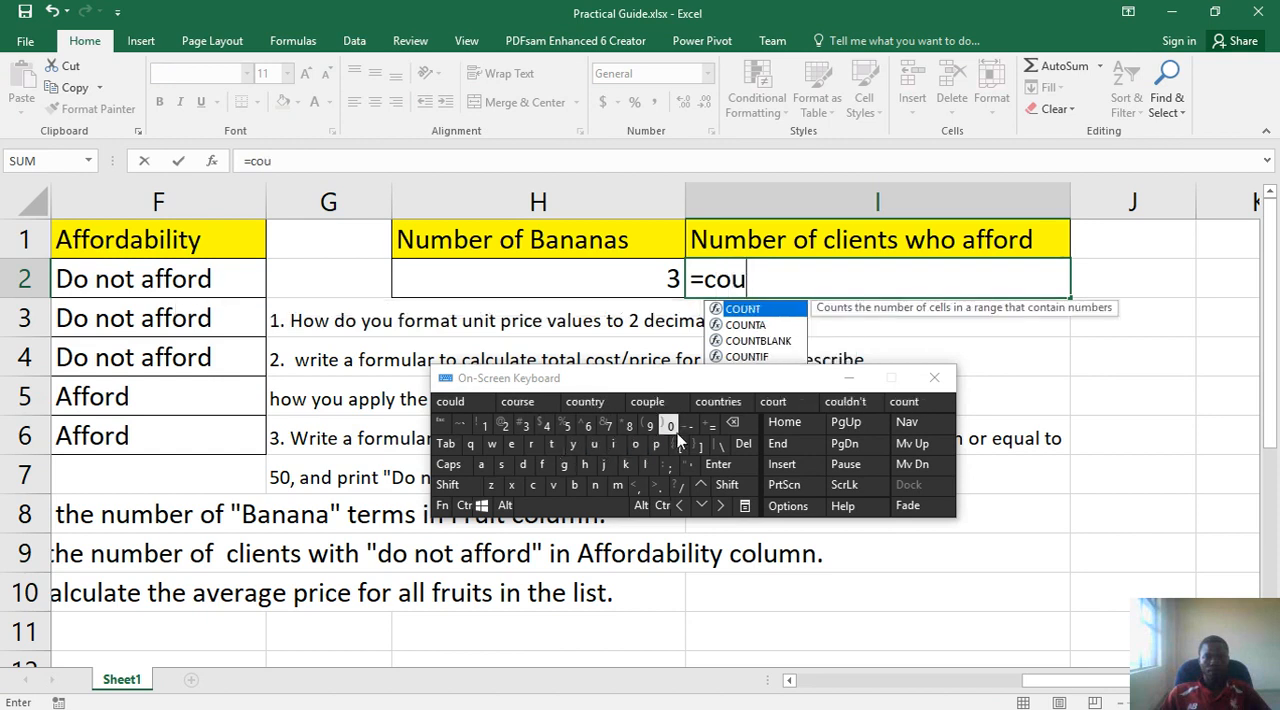
{"action": "left_click", "coordinate": [714, 465]}
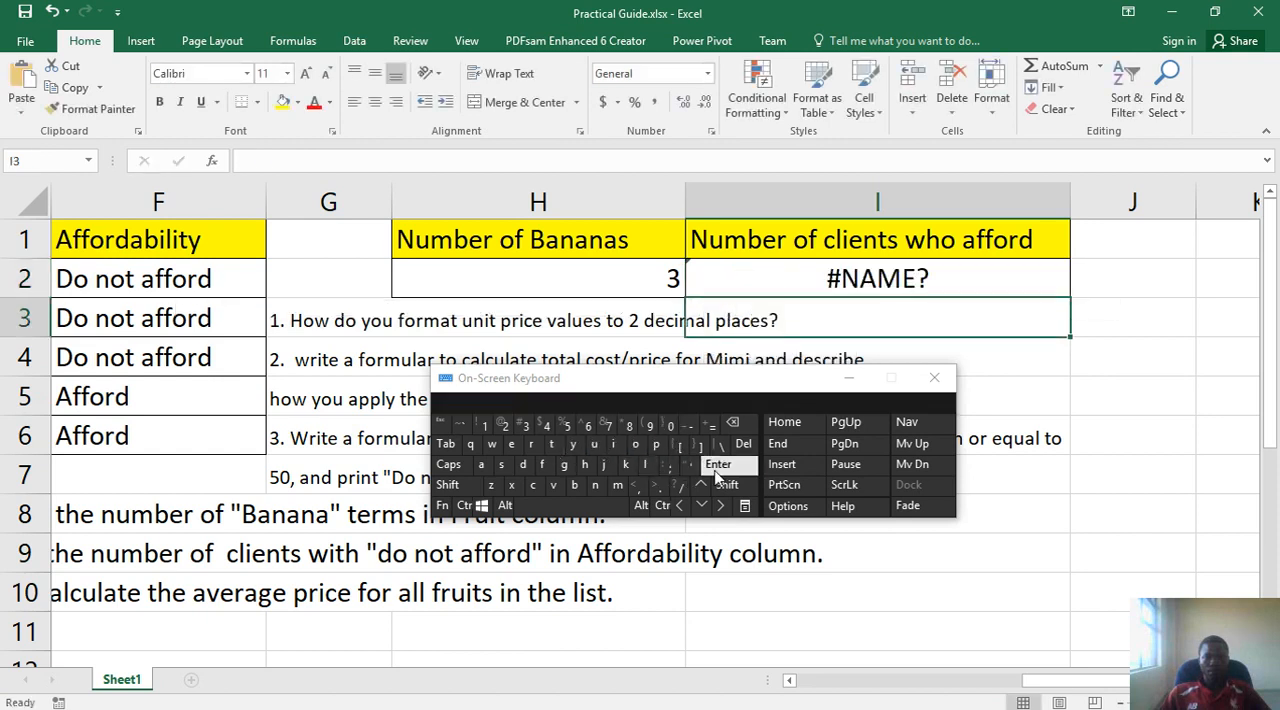
- Reopen the formula in I2 and extend it to =countif( with the opening parenthesis
{"action": "double_click", "coordinate": [862, 276]}
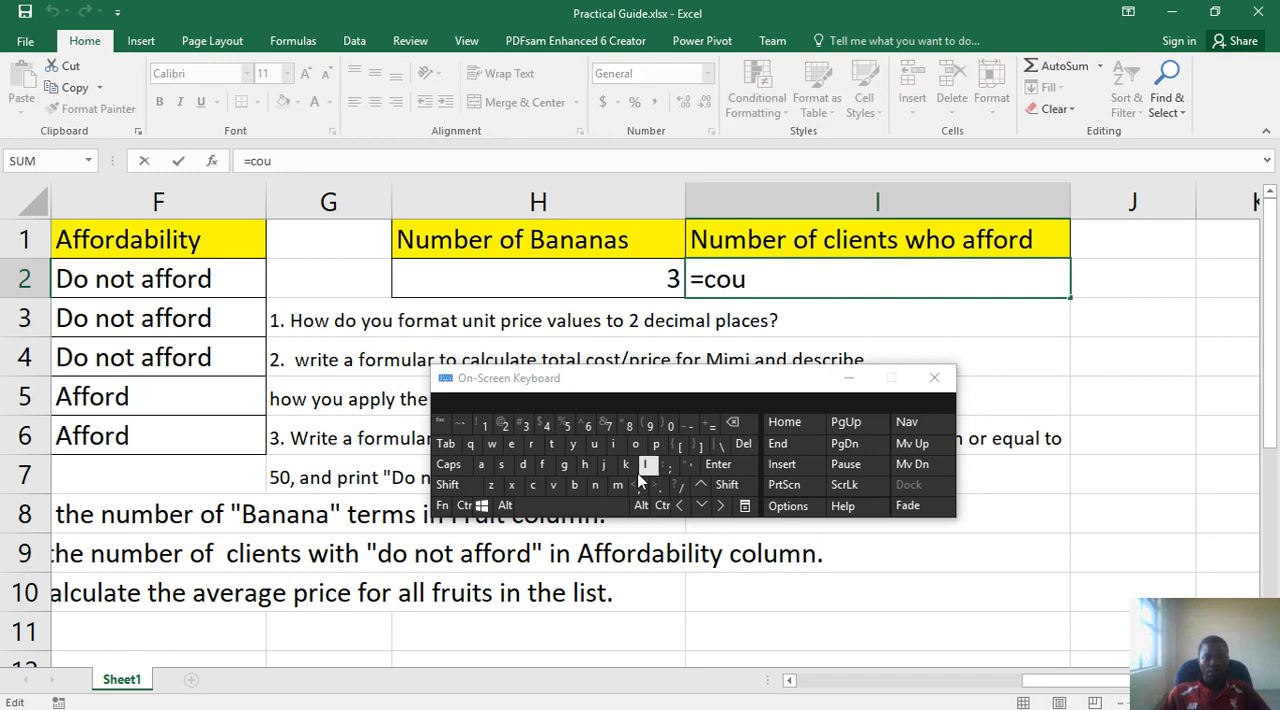
{"action": "left_click", "coordinate": [596, 485]}
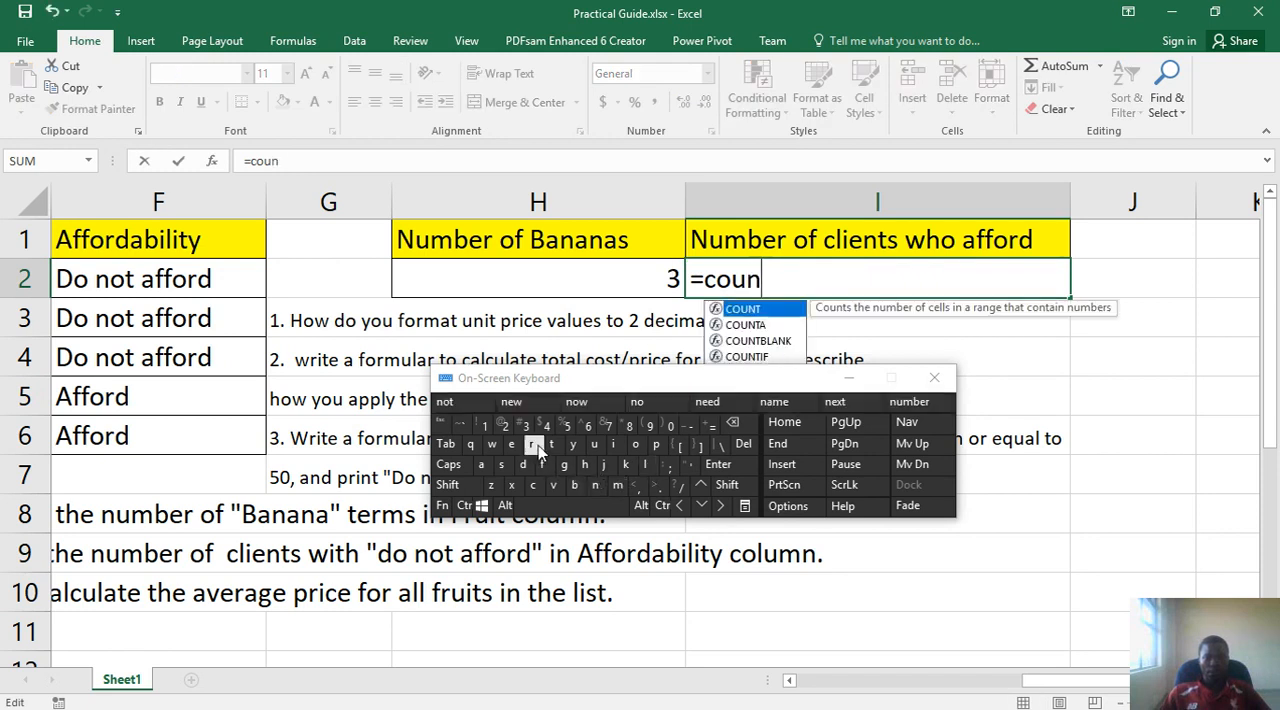
{"action": "left_click", "coordinate": [552, 445]}
{"action": "left_click", "coordinate": [613, 446]}
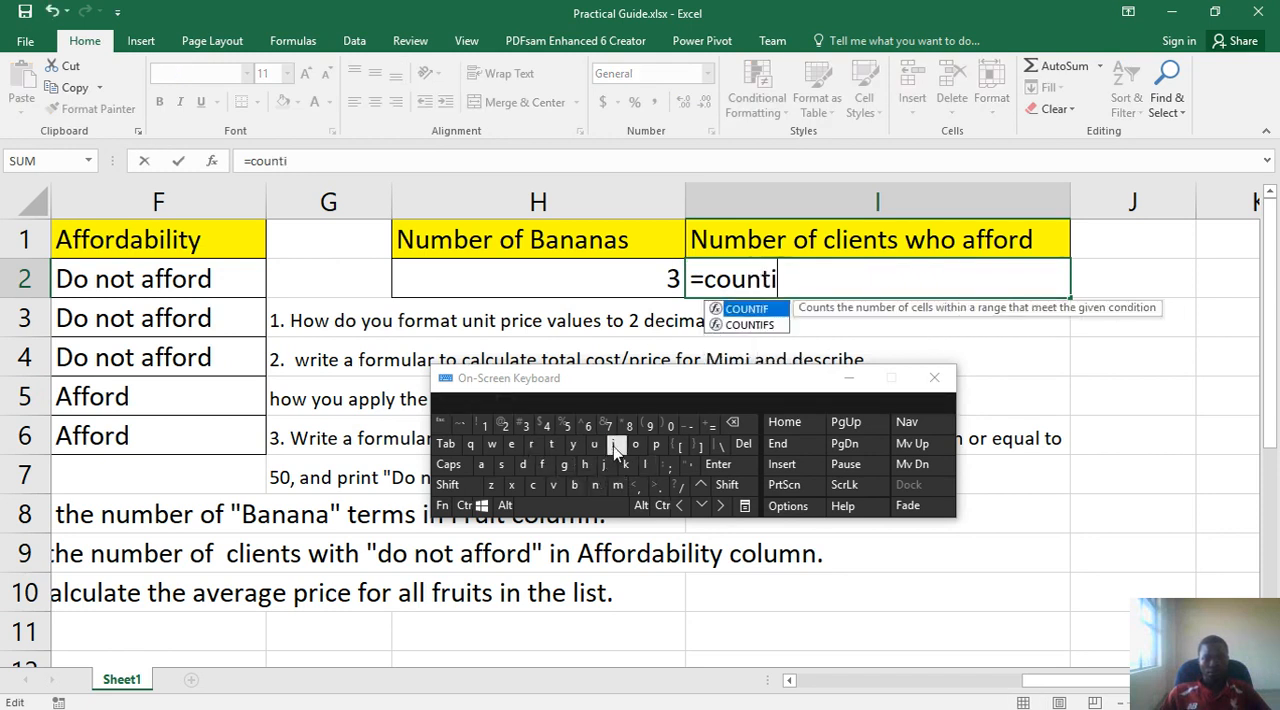
{"action": "left_click", "coordinate": [546, 466]}
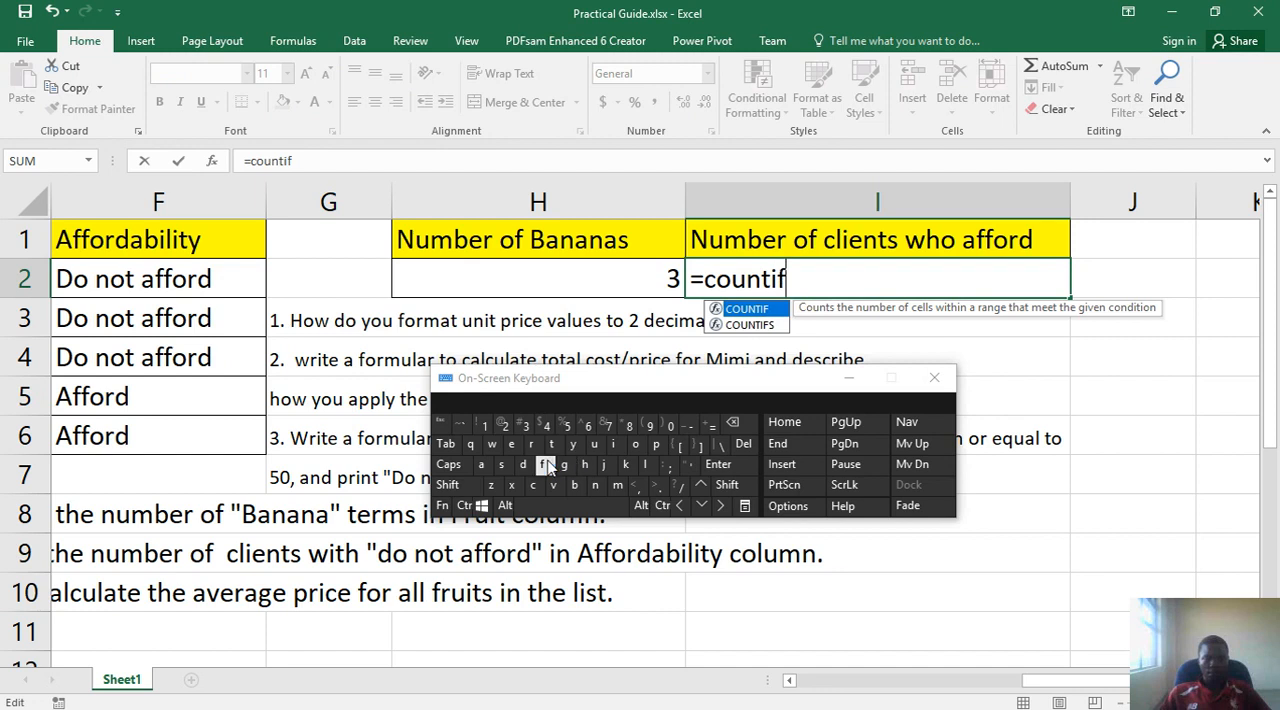
{"action": "left_click", "coordinate": [727, 485]}
{"action": "left_click", "coordinate": [646, 427]}
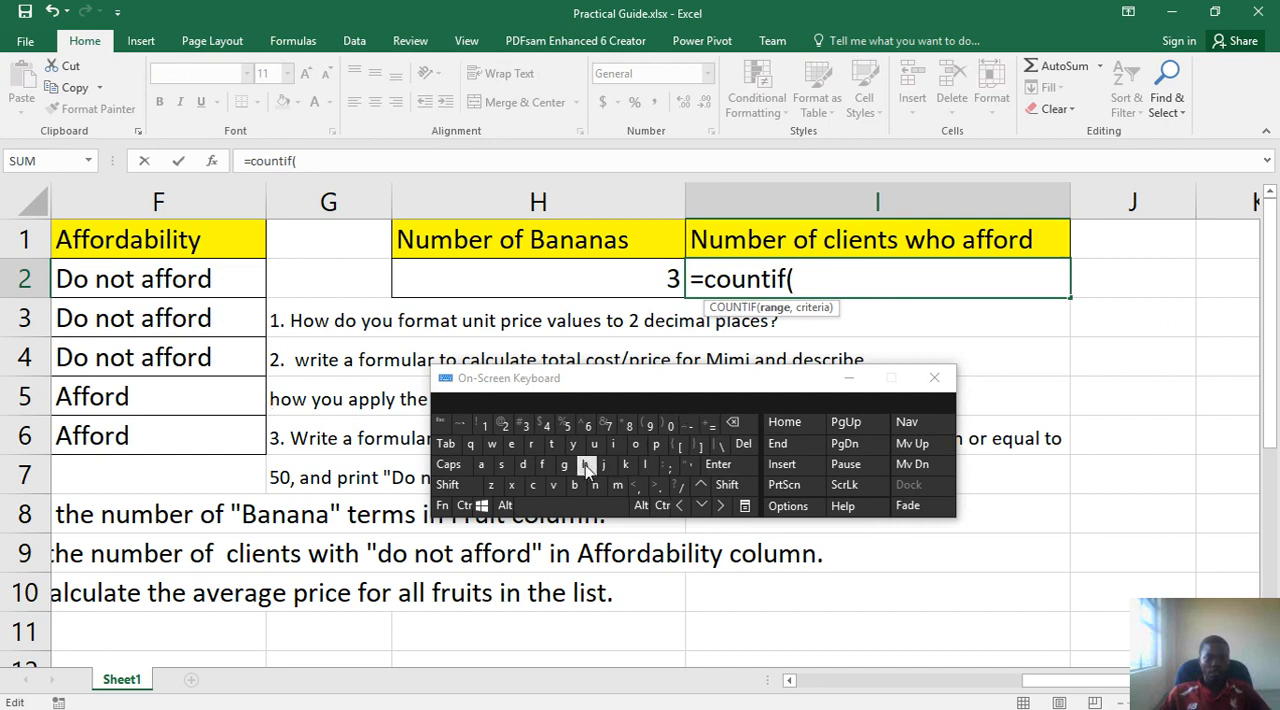
- Enter f2:f6 as the COUNTIF range in I2, followed by a comma
{"action": "left_click", "coordinate": [545, 464]}
{"action": "left_click", "coordinate": [507, 426]}
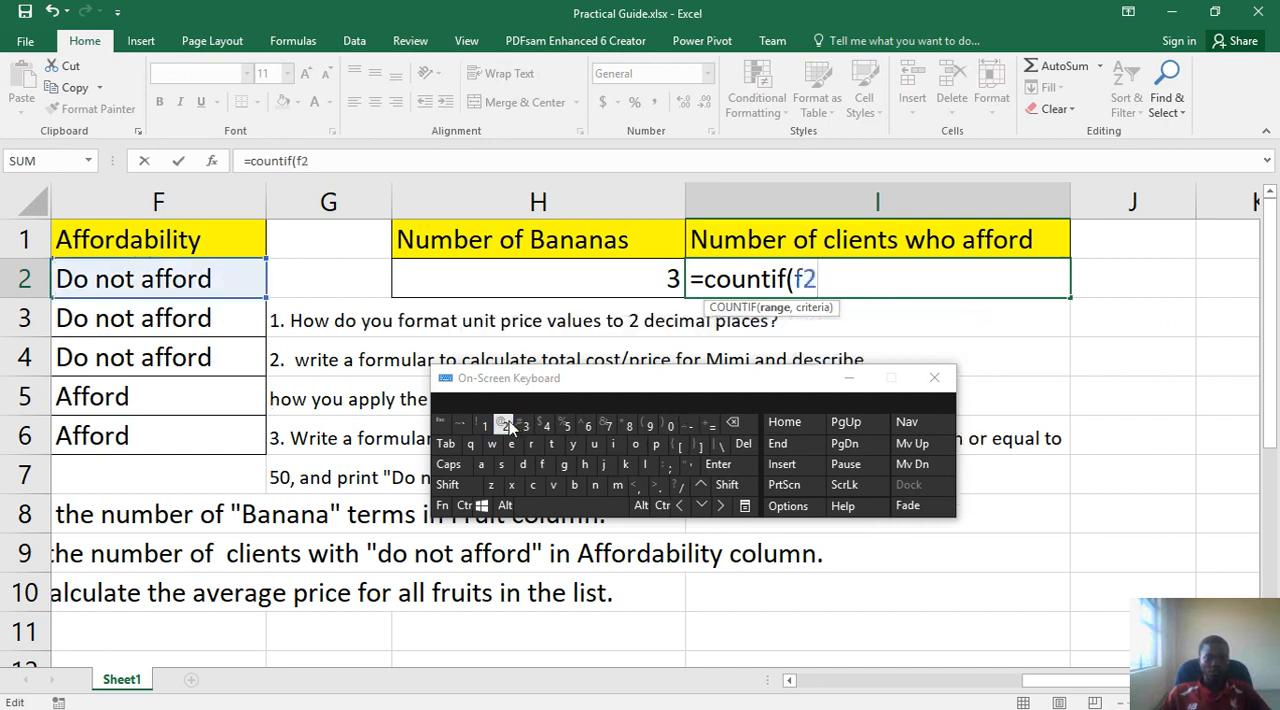
{"action": "left_click", "coordinate": [729, 488]}
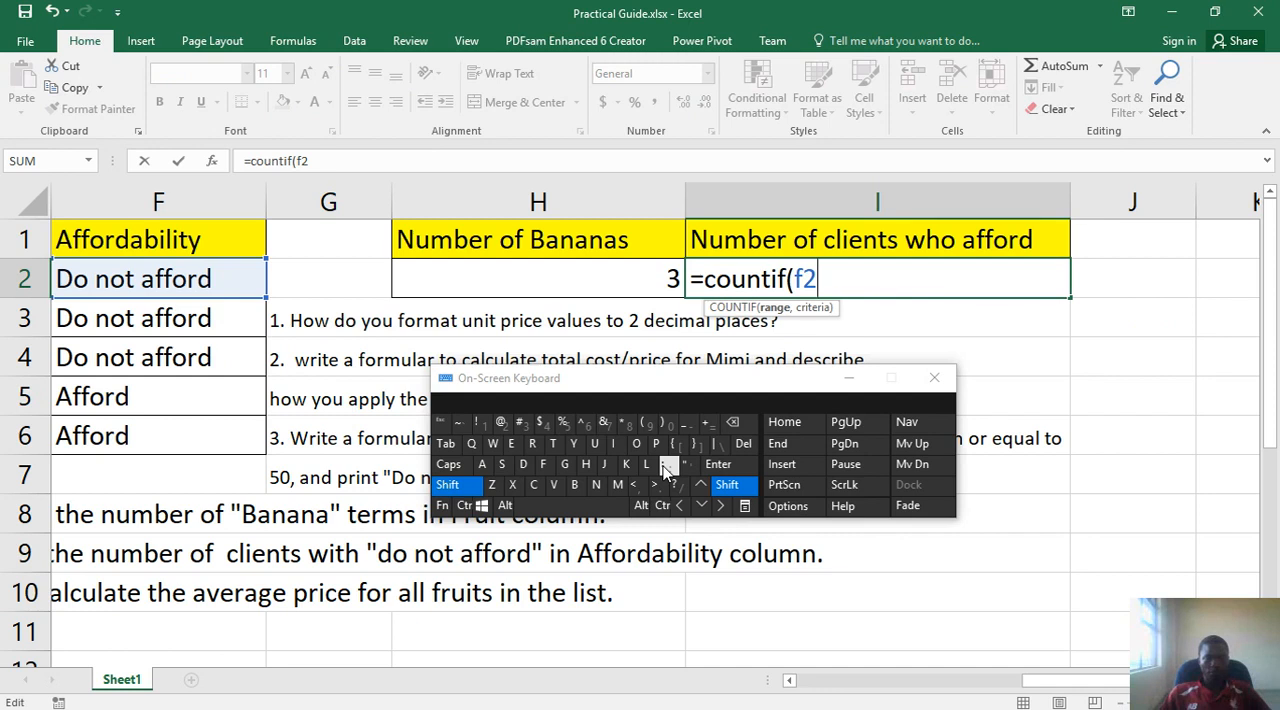
{"action": "left_click", "coordinate": [665, 468]}
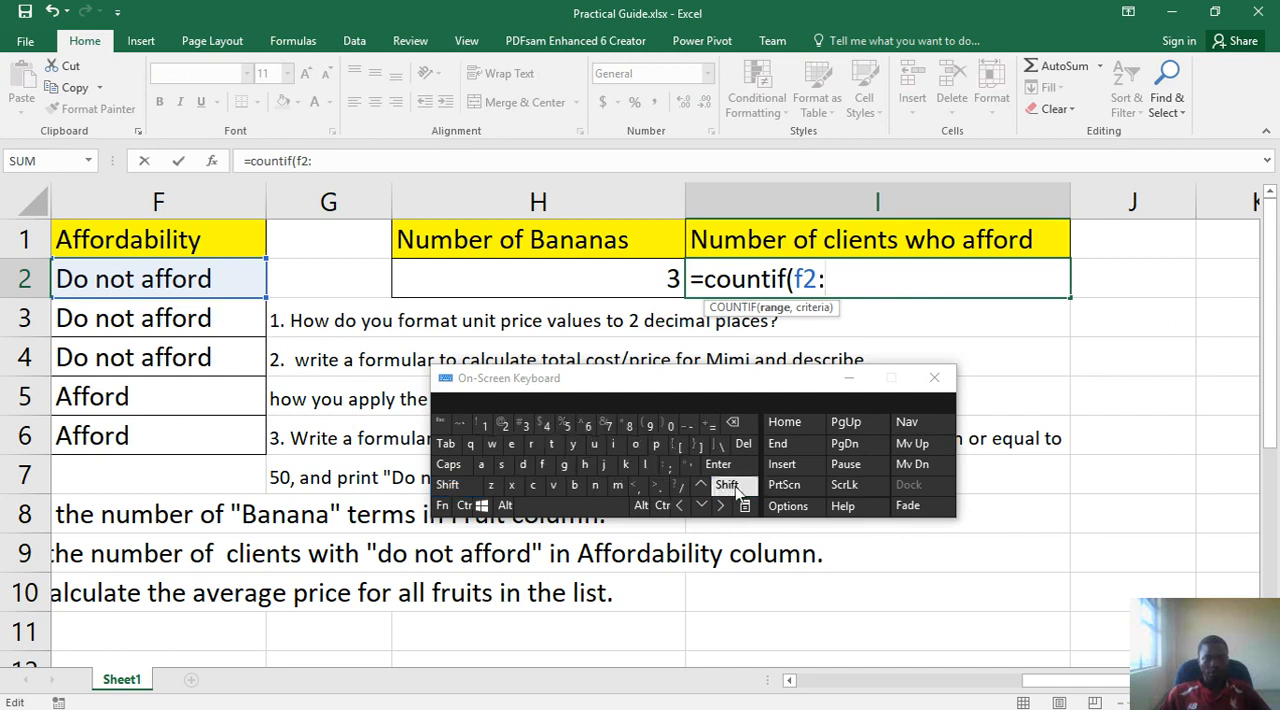
{"action": "left_click", "coordinate": [545, 465]}
{"action": "left_click", "coordinate": [588, 426]}
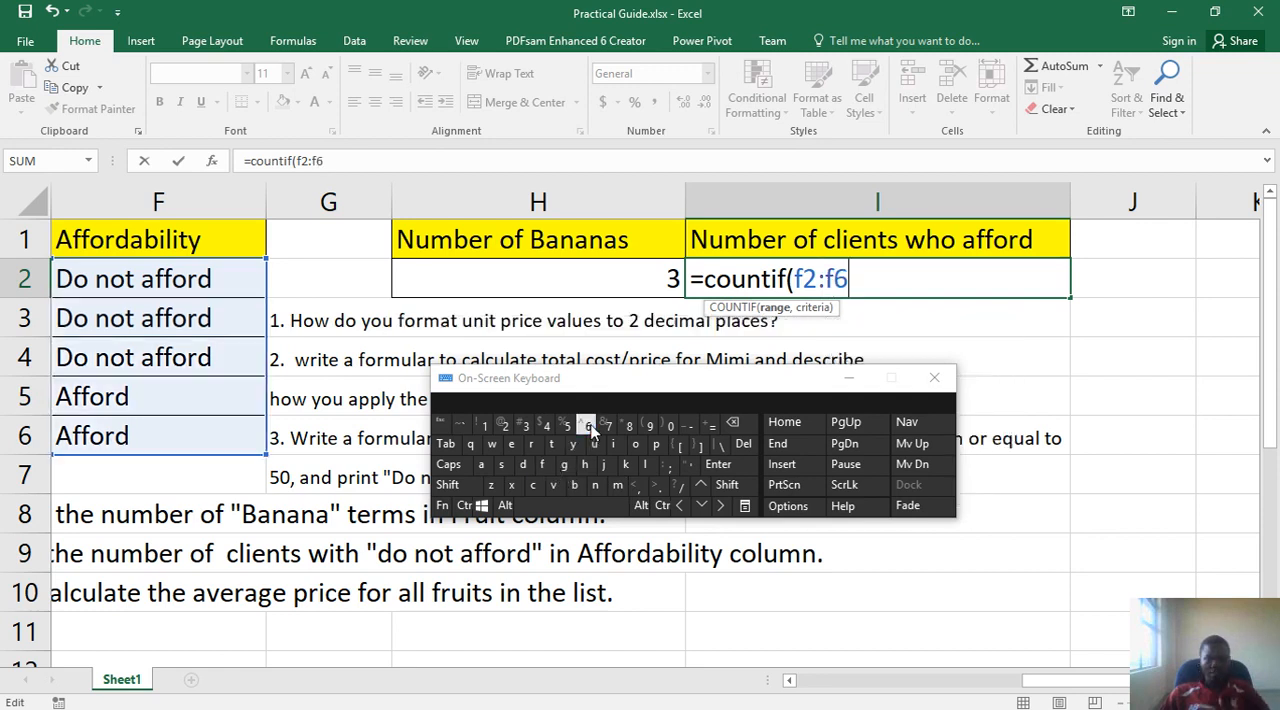
{"action": "left_click", "coordinate": [727, 485]}
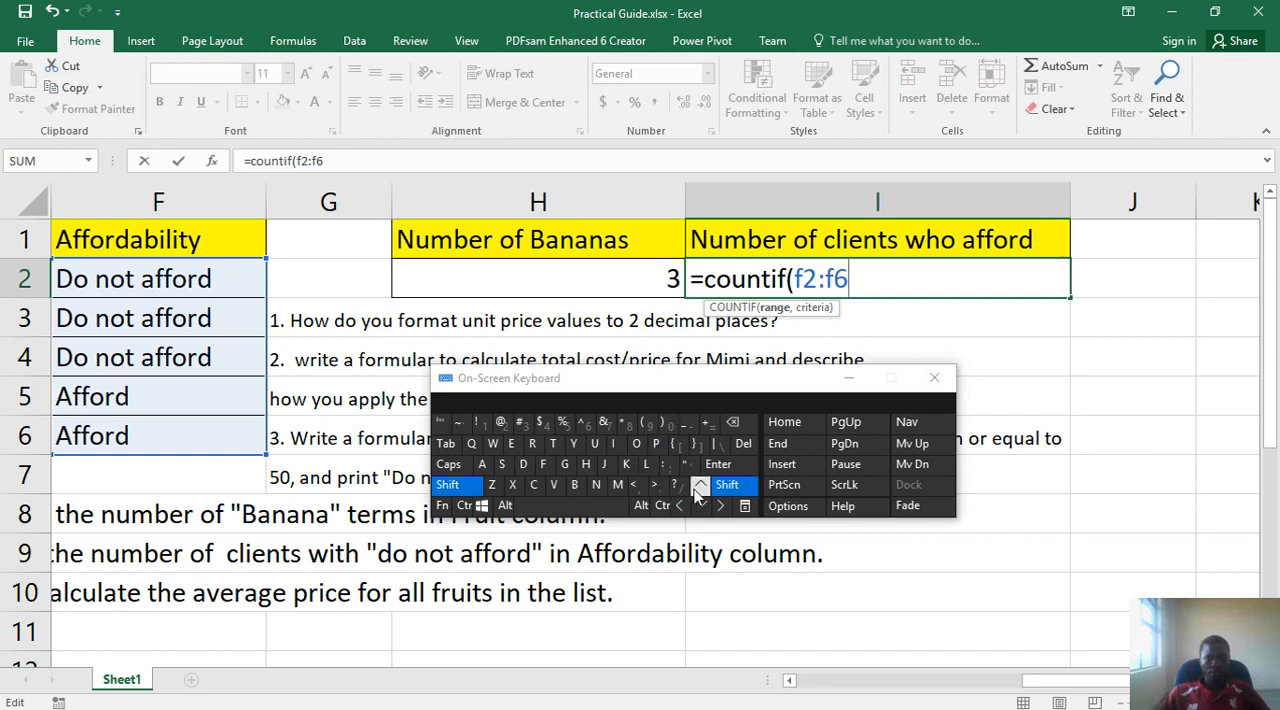
{"action": "left_click", "coordinate": [733, 488]}
{"action": "left_click", "coordinate": [637, 485]}
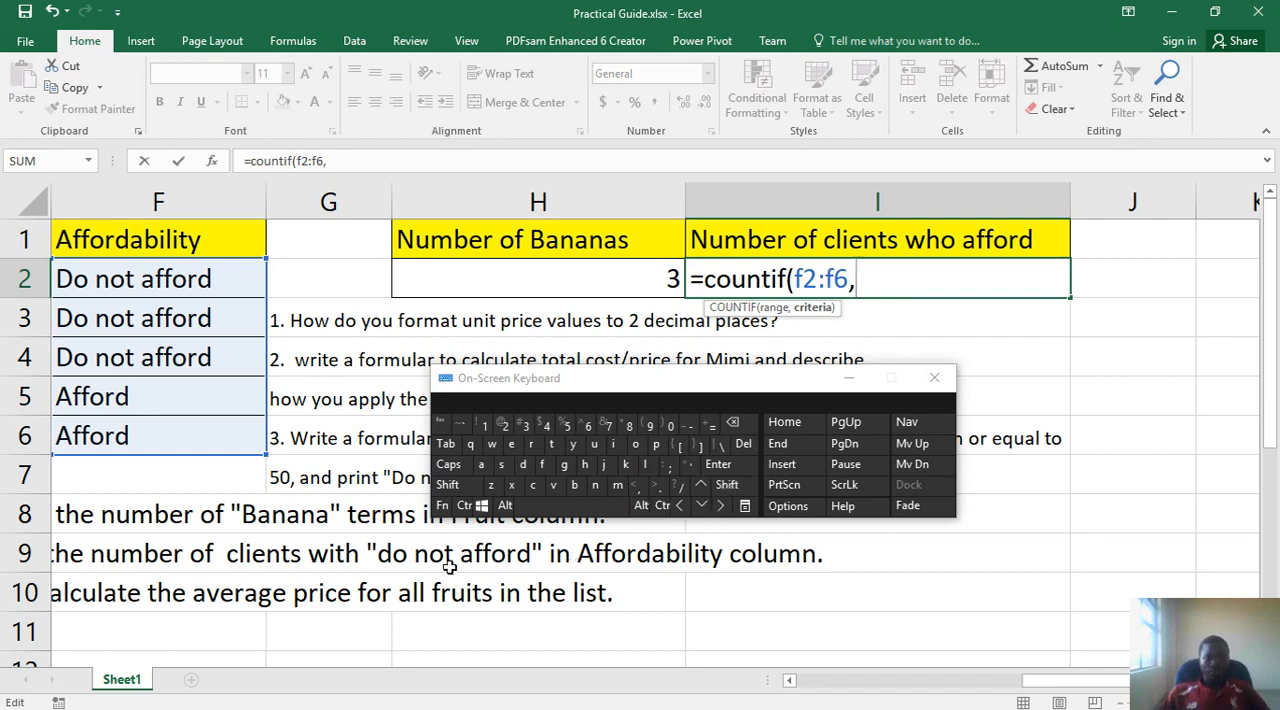
- Add an opening quotation mark and the criteria text do not afford to the COUNTIF formula, without a trailing space
{"action": "left_click", "coordinate": [724, 486]}
{"action": "left_click", "coordinate": [688, 465]}
{"action": "left_click", "coordinate": [522, 464]}
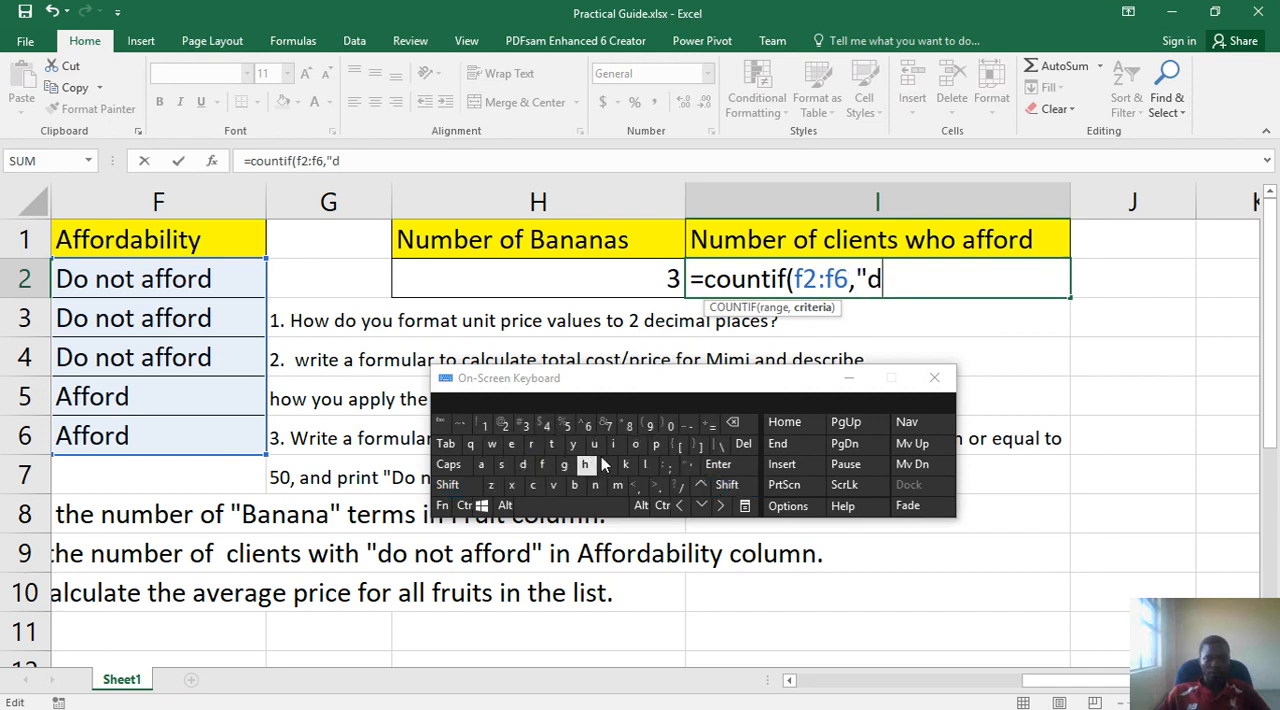
{"action": "left_click", "coordinate": [643, 446]}
{"action": "left_click", "coordinate": [595, 487]}
{"action": "left_click", "coordinate": [636, 444]}
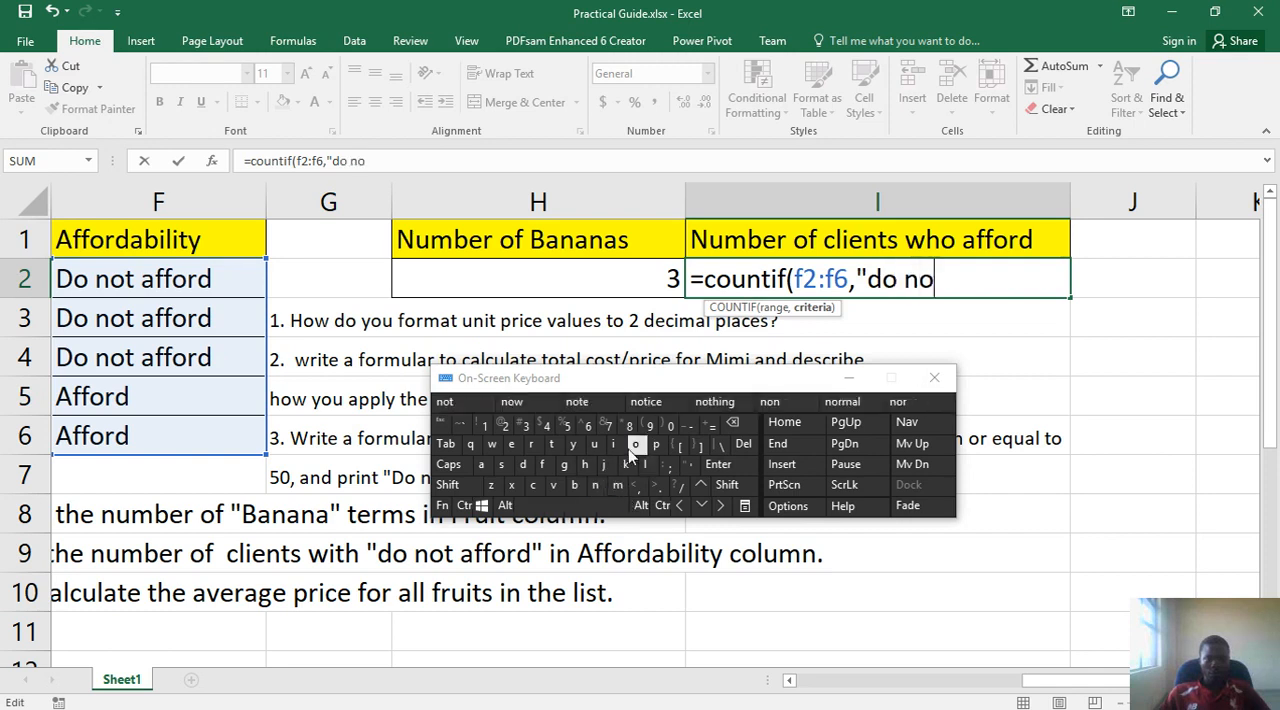
{"action": "left_click", "coordinate": [552, 444]}
{"action": "left_click", "coordinate": [570, 505]}
{"action": "left_click", "coordinate": [481, 464]}
{"action": "left_click", "coordinate": [542, 464]}
{"action": "left_click", "coordinate": [542, 464]}
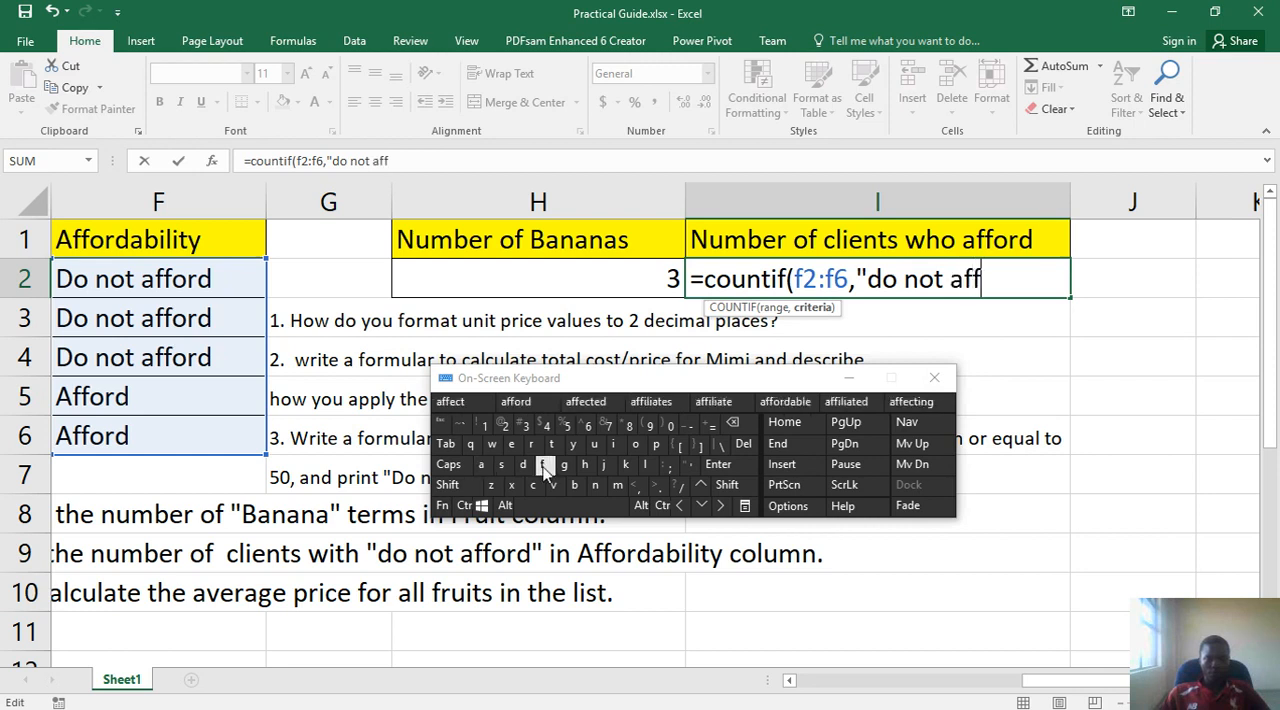
{"action": "left_click", "coordinate": [514, 402]}
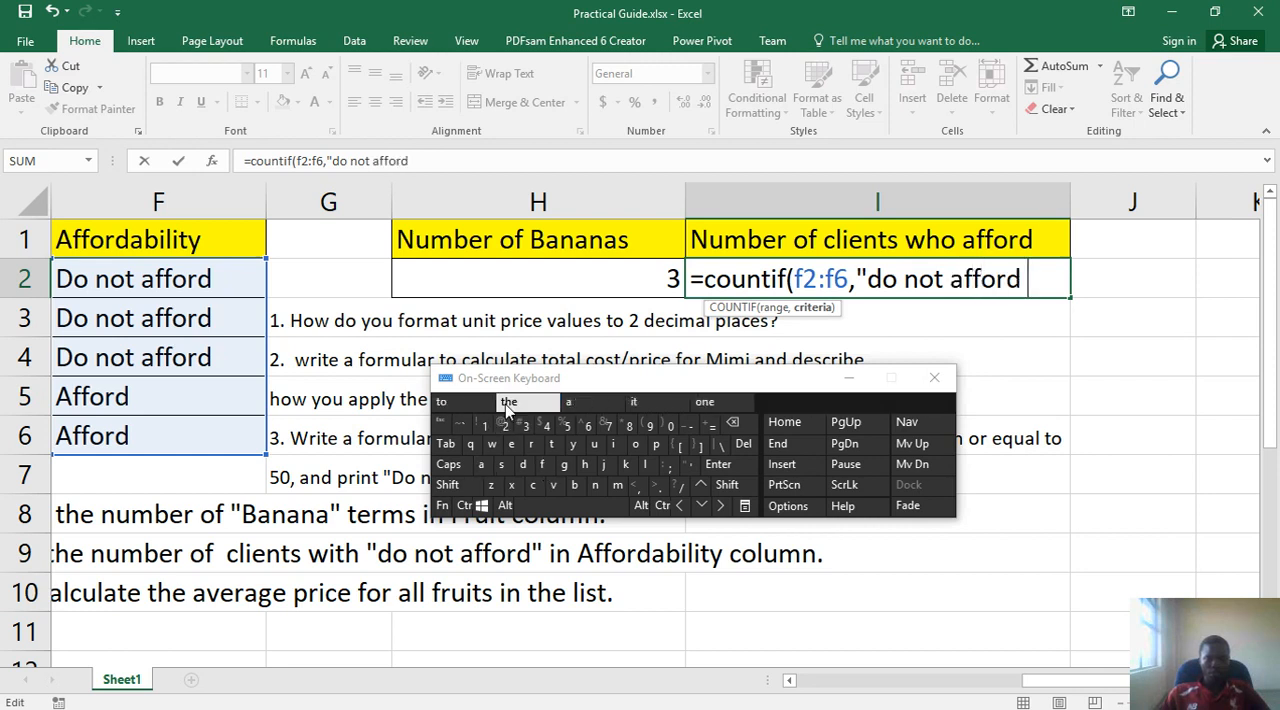
{"action": "left_click", "coordinate": [738, 432]}
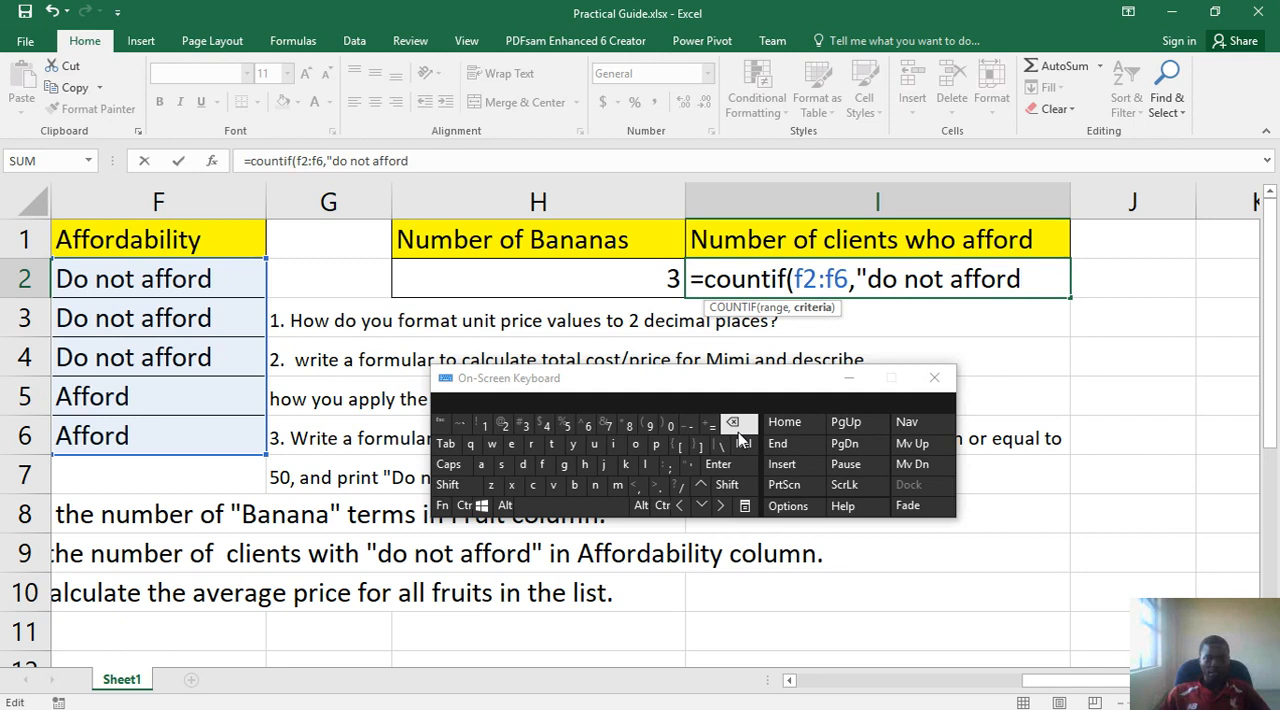
- Close the quotation mark and parenthesis of the COUNTIF formula, commit it and reselect I2
{"action": "left_click", "coordinate": [728, 485]}
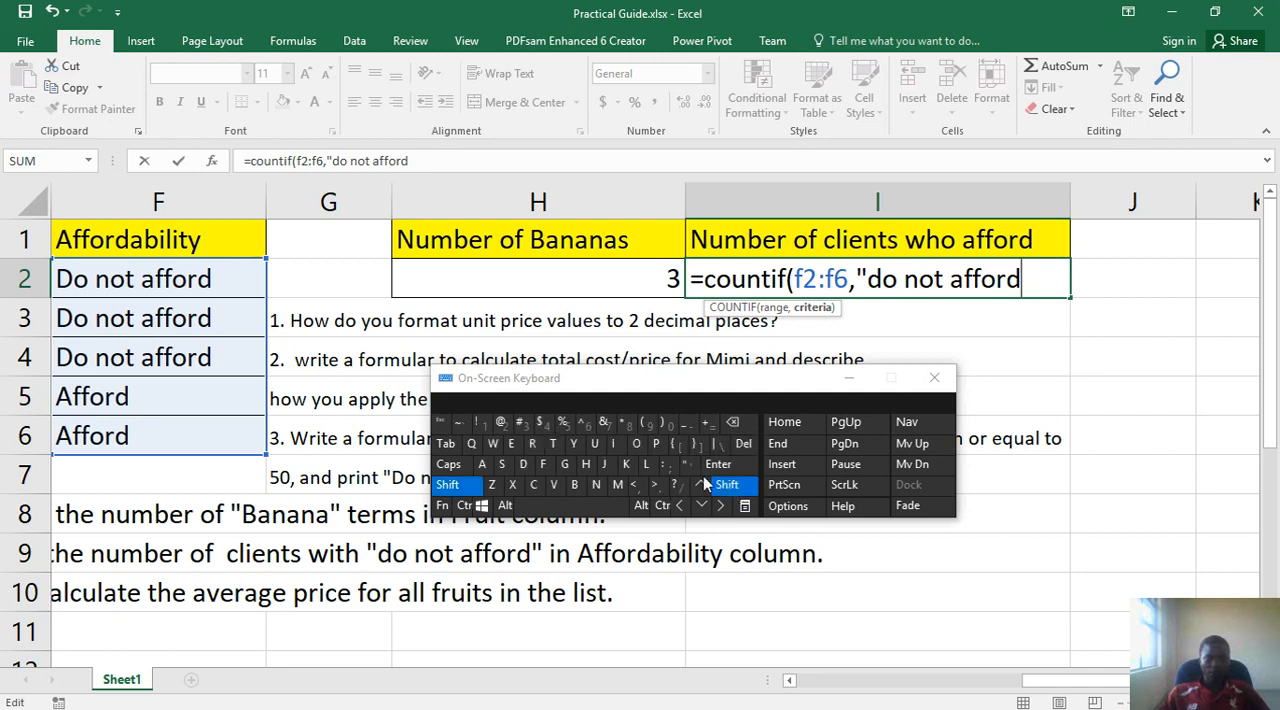
{"action": "left_click", "coordinate": [688, 466]}
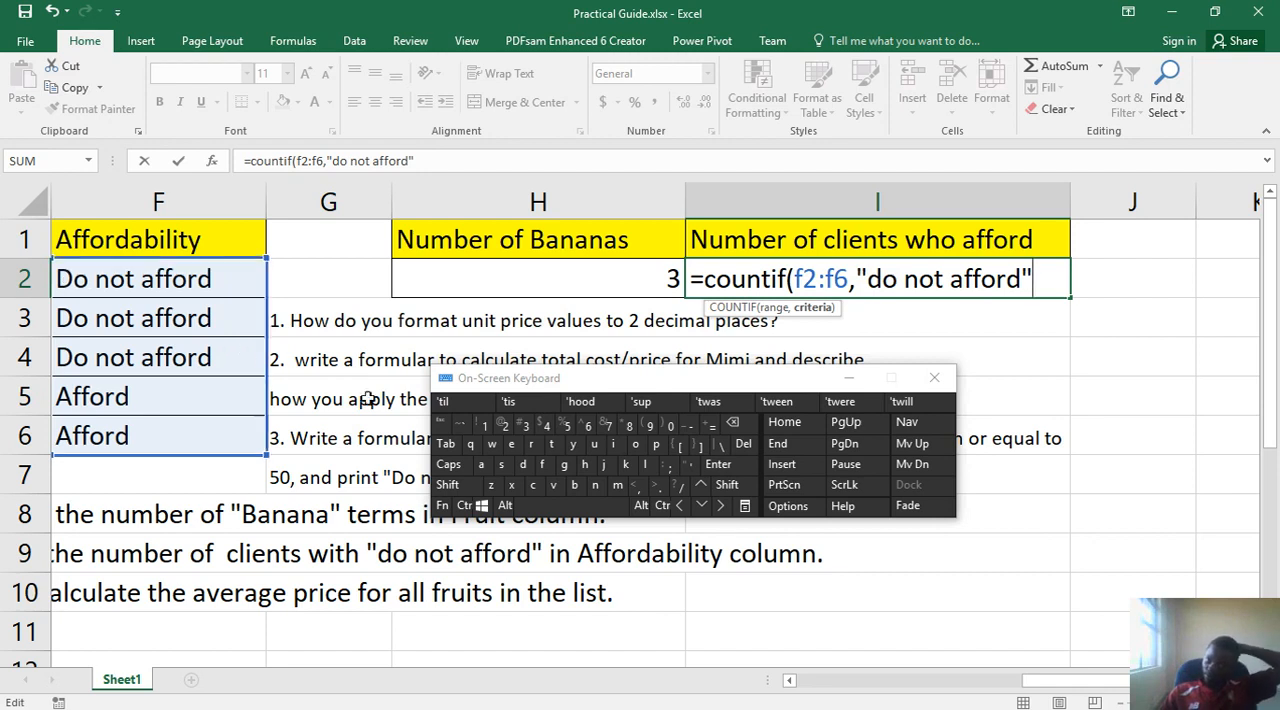
{"action": "left_click", "coordinate": [727, 485]}
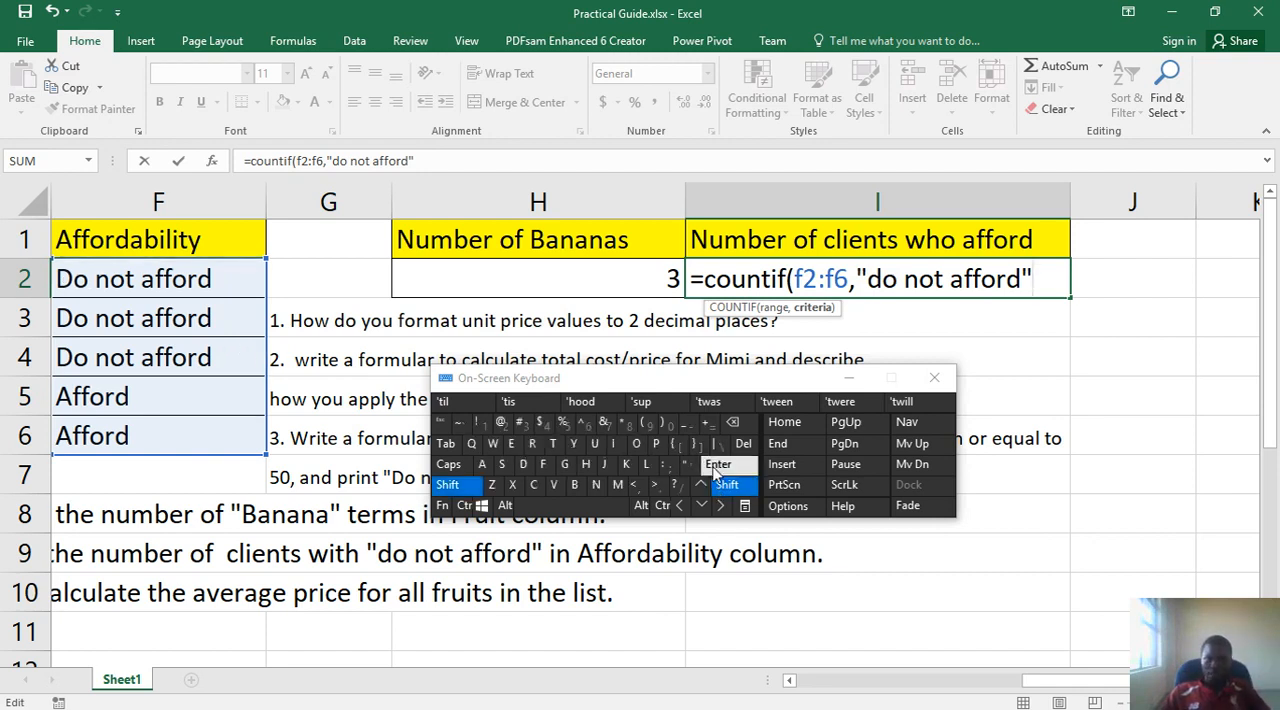
{"action": "left_click", "coordinate": [666, 424]}
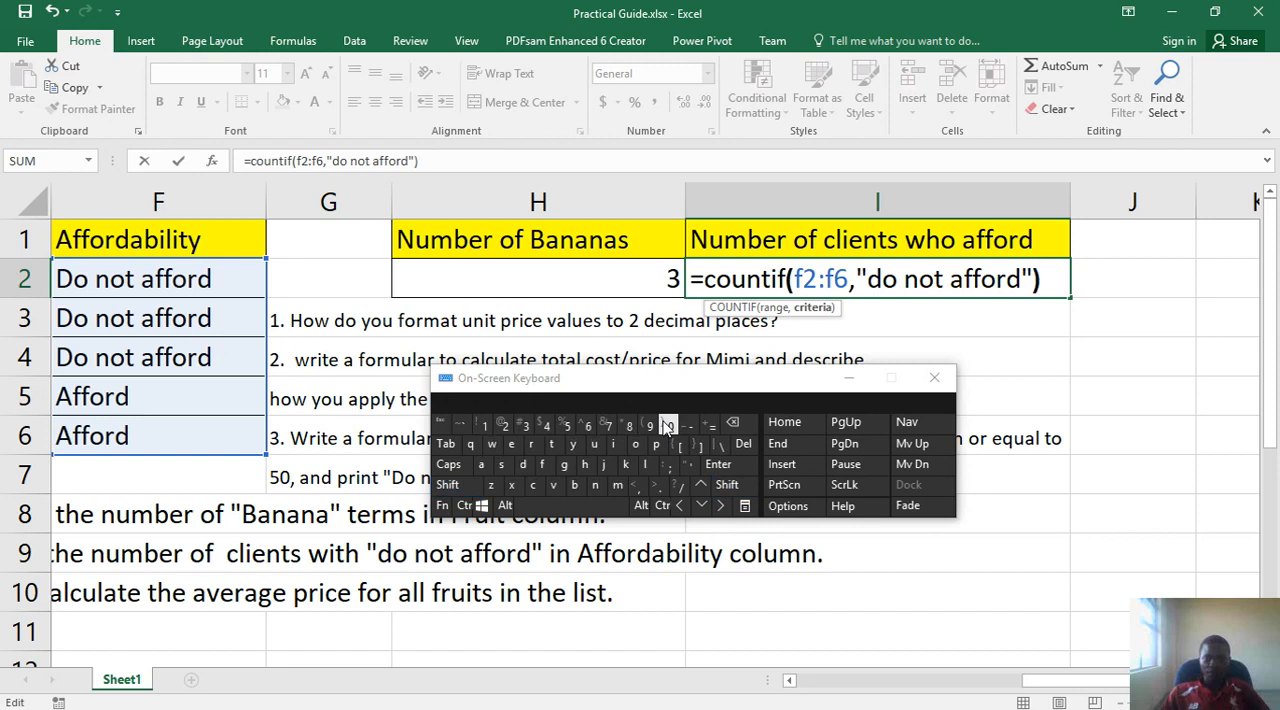
{"action": "left_click", "coordinate": [724, 465]}
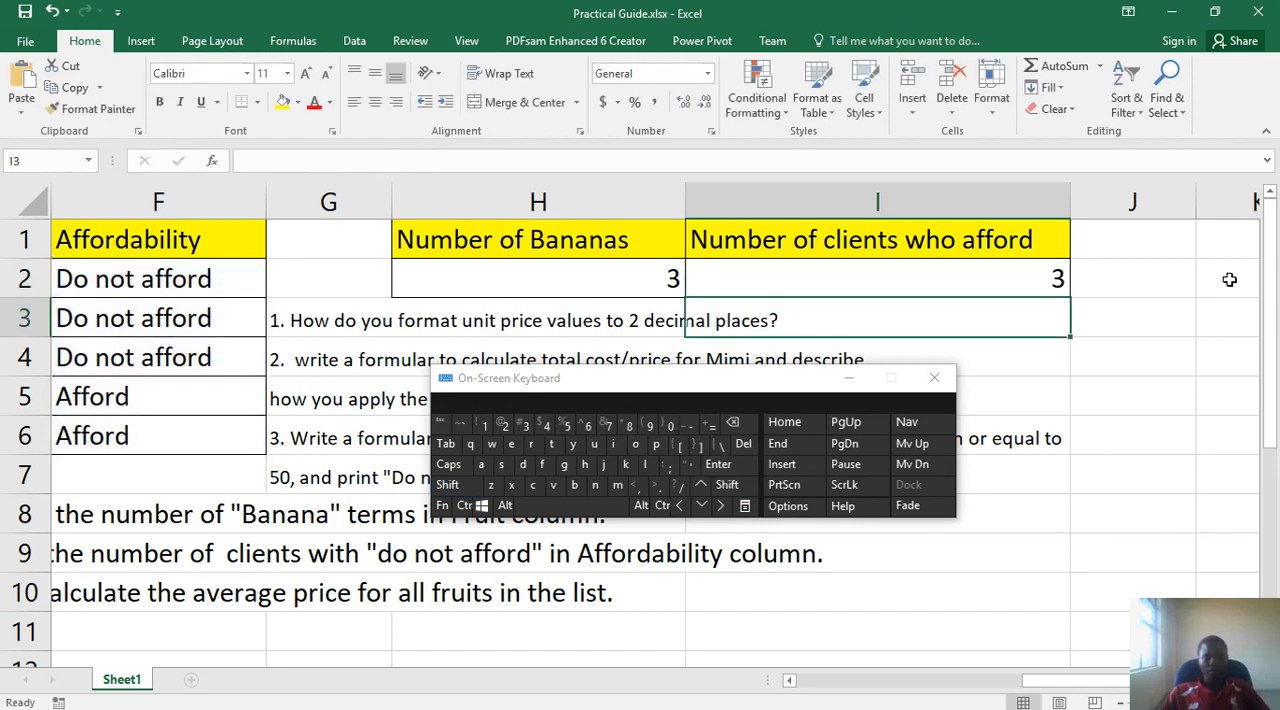
{"action": "left_click", "coordinate": [1022, 282]}
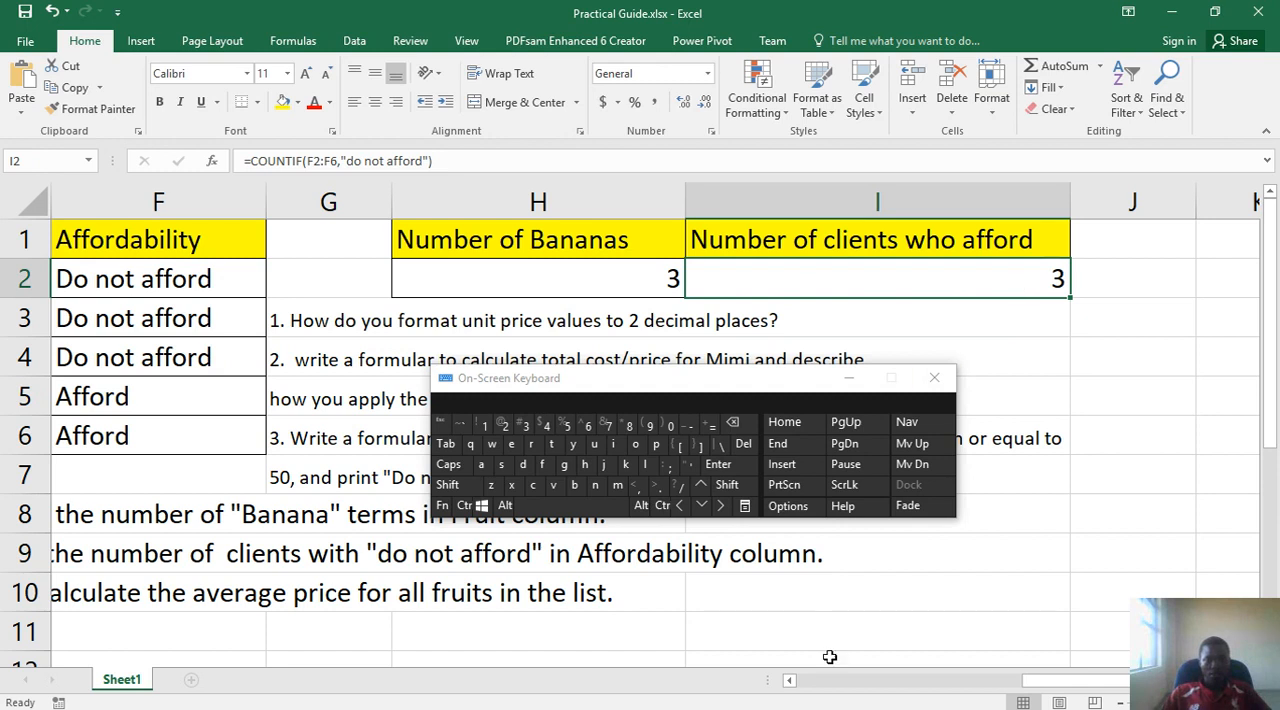
- Return to the Unit Price data for question 6 and move the On-Screen Keyboard clear of the Average Unit Price cells
{"action": "left_click", "coordinate": [947, 687]}
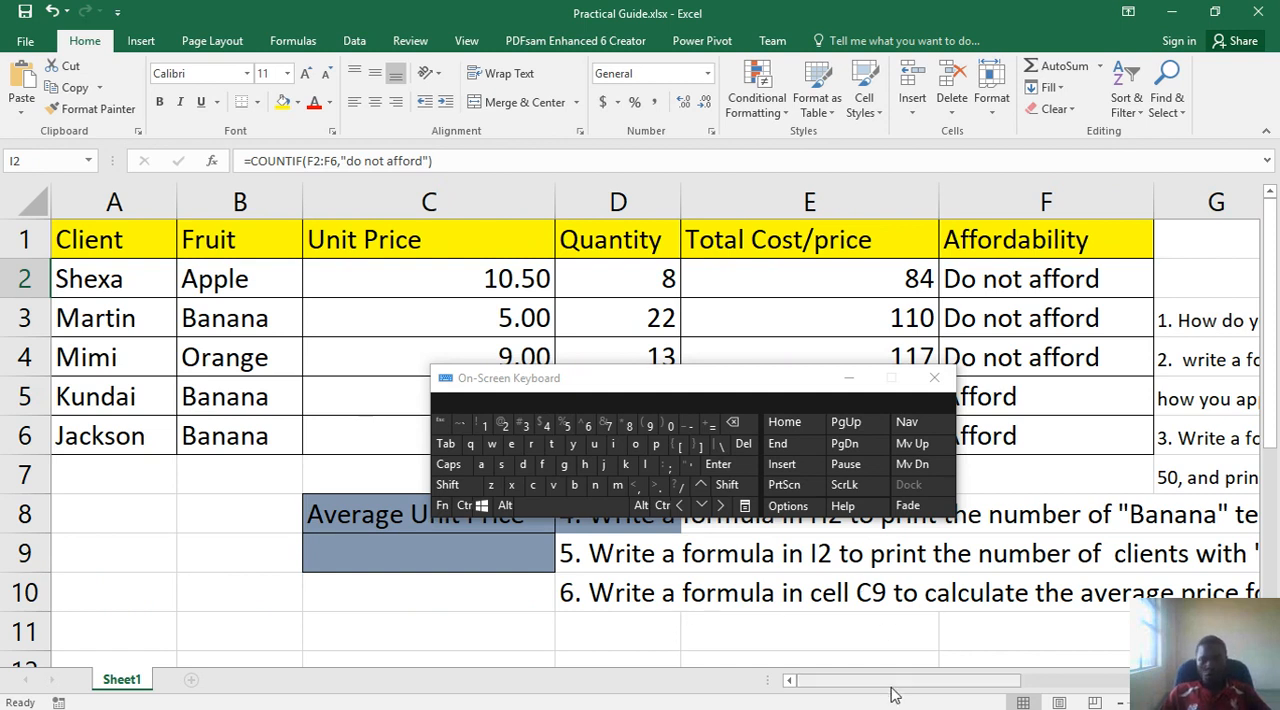
{"action": "left_click_drag", "start_coordinate": [896, 686], "coordinate": [1020, 683]}
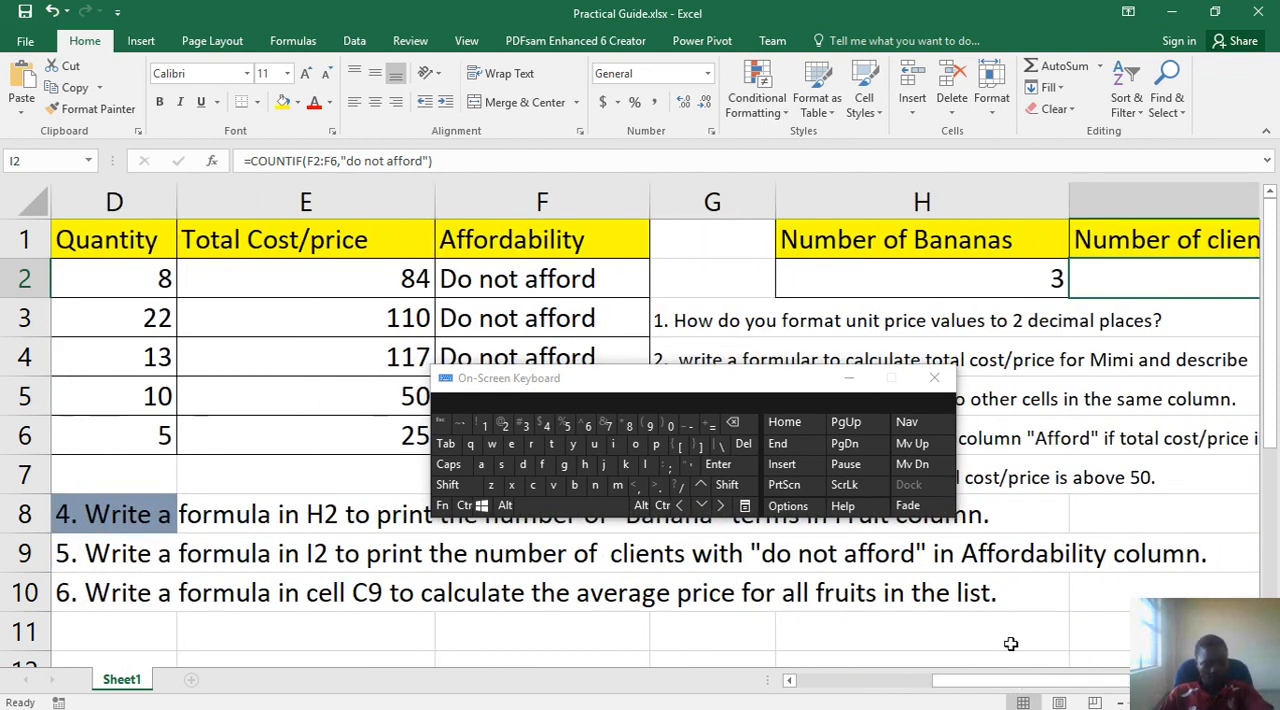
{"action": "key", "text": "ctrl"}
{"action": "key", "text": "shift"}
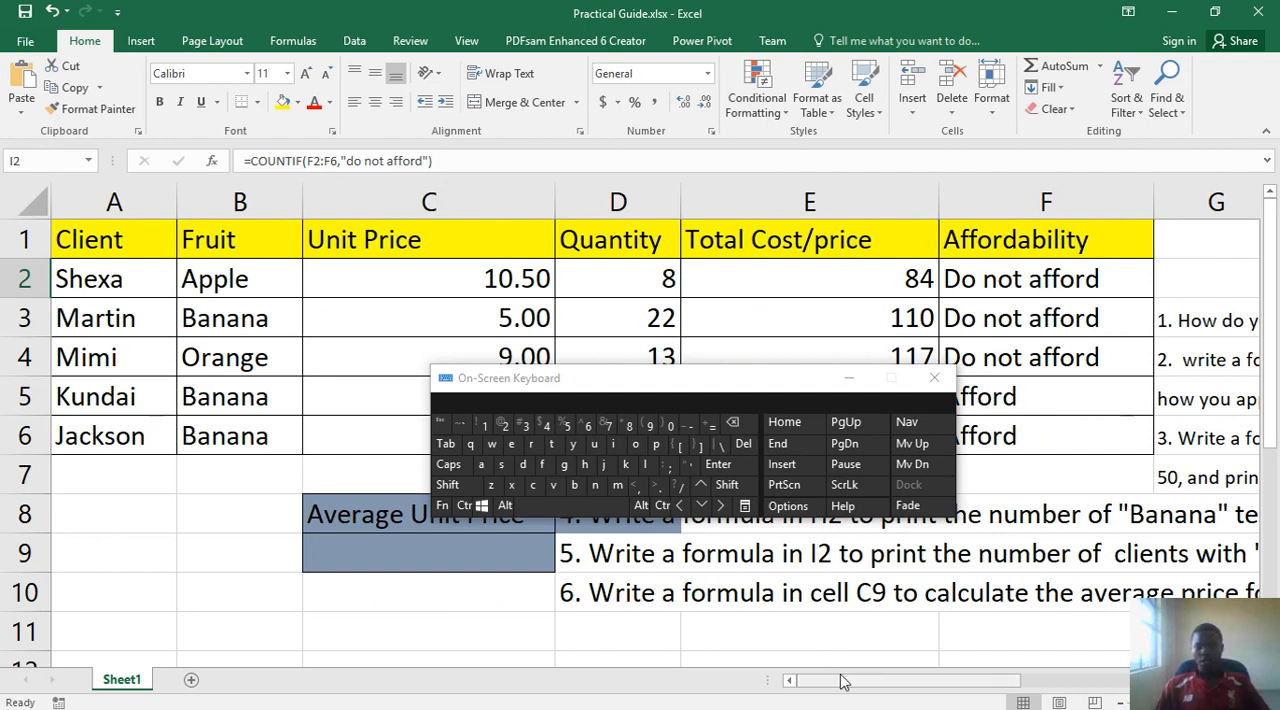
{"action": "left_click_drag", "start_coordinate": [856, 687], "coordinate": [893, 668]}
{"action": "mouse_move", "coordinate": [917, 662]}
{"action": "left_mouse_down"}
{"action": "mouse_move", "coordinate": [866, 664]}
{"action": "mouse_move", "coordinate": [908, 661]}
{"action": "left_mouse_up"}
{"action": "left_click_drag", "start_coordinate": [630, 385], "coordinate": [833, 252]}
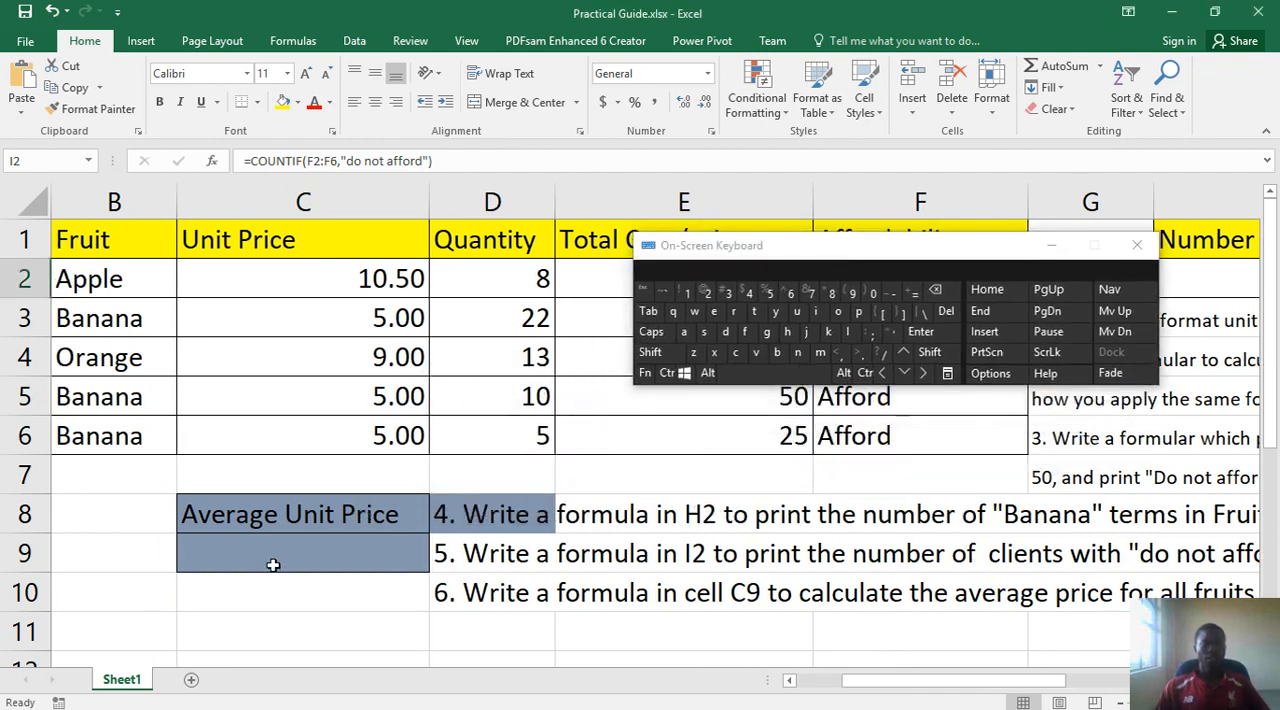
- Review the unit prices in C2:C6 and the available AutoSum functions, and select cell C9 under Average Unit Price
{"action": "left_click_drag", "start_coordinate": [331, 277], "coordinate": [324, 424]}
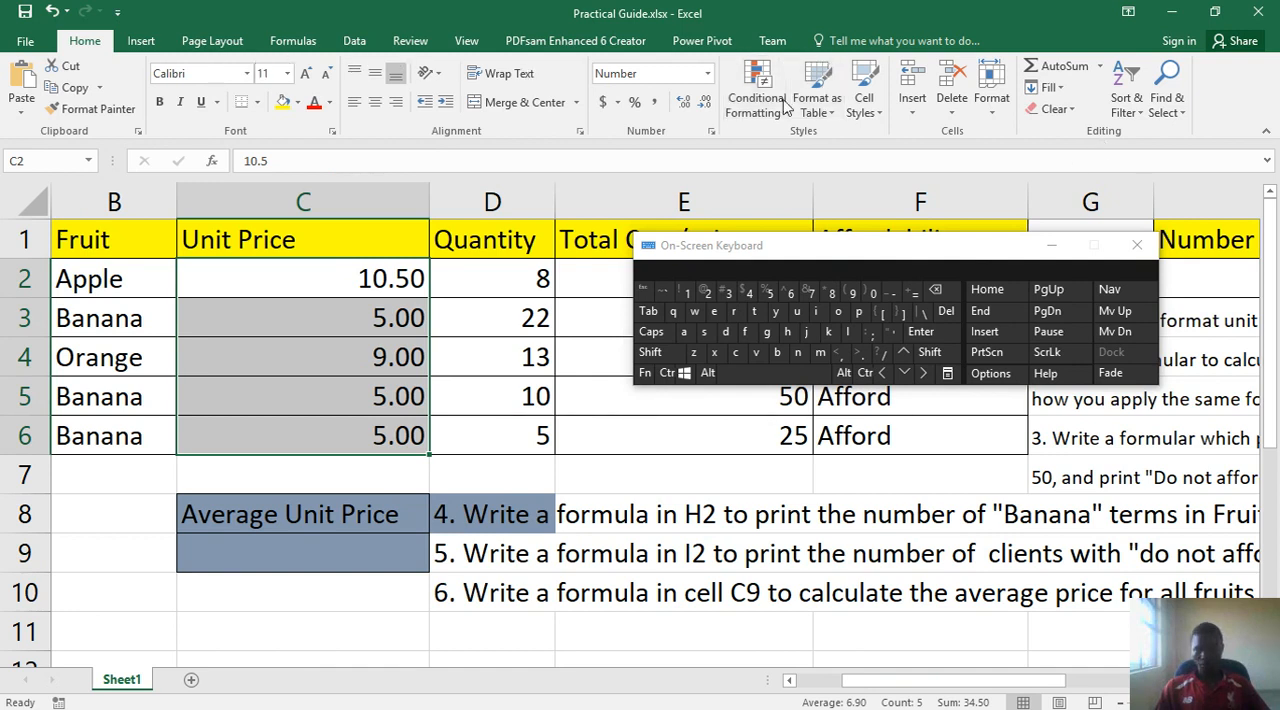
{"action": "left_click", "coordinate": [1099, 67]}
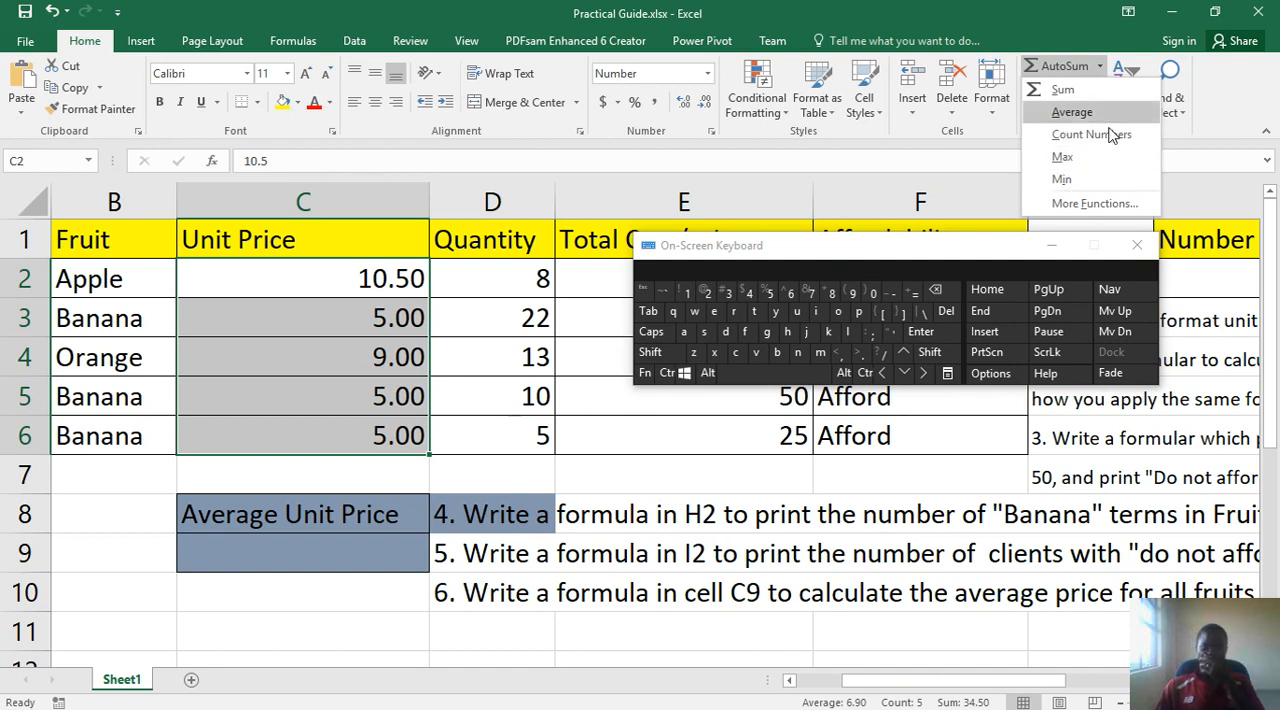
{"action": "left_click", "coordinate": [256, 555]}
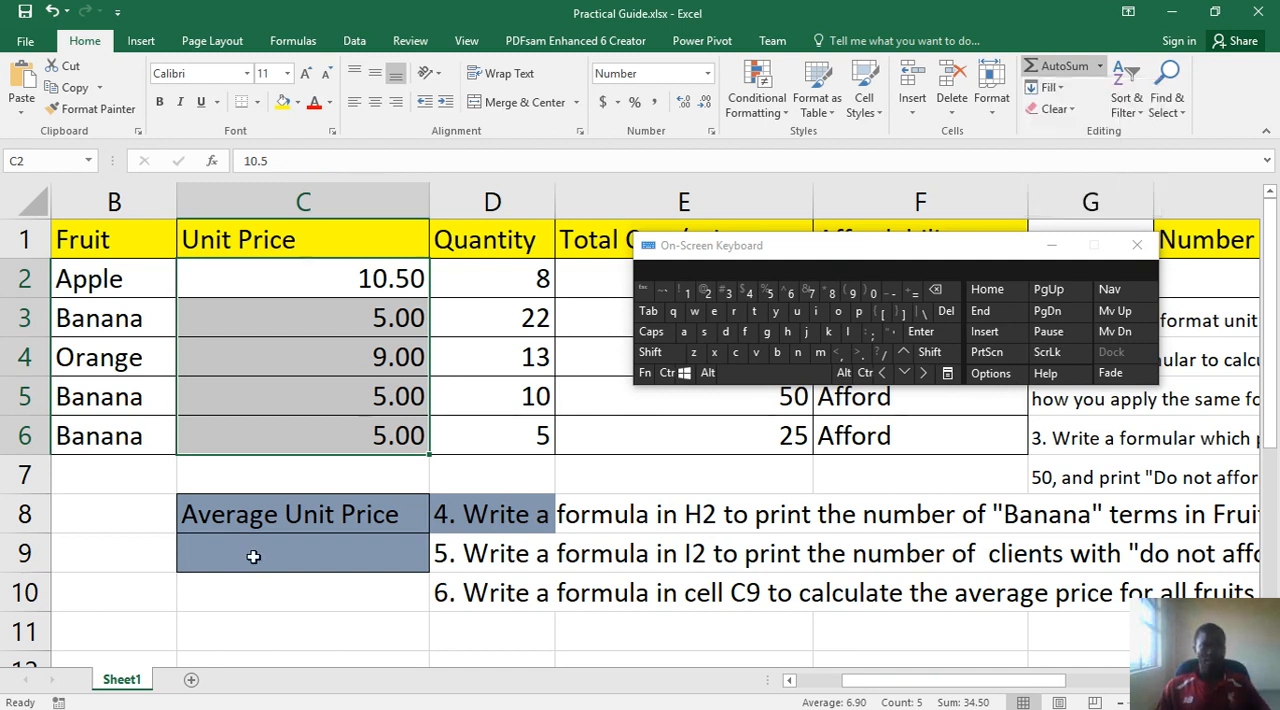
{"action": "left_click", "coordinate": [253, 557]}
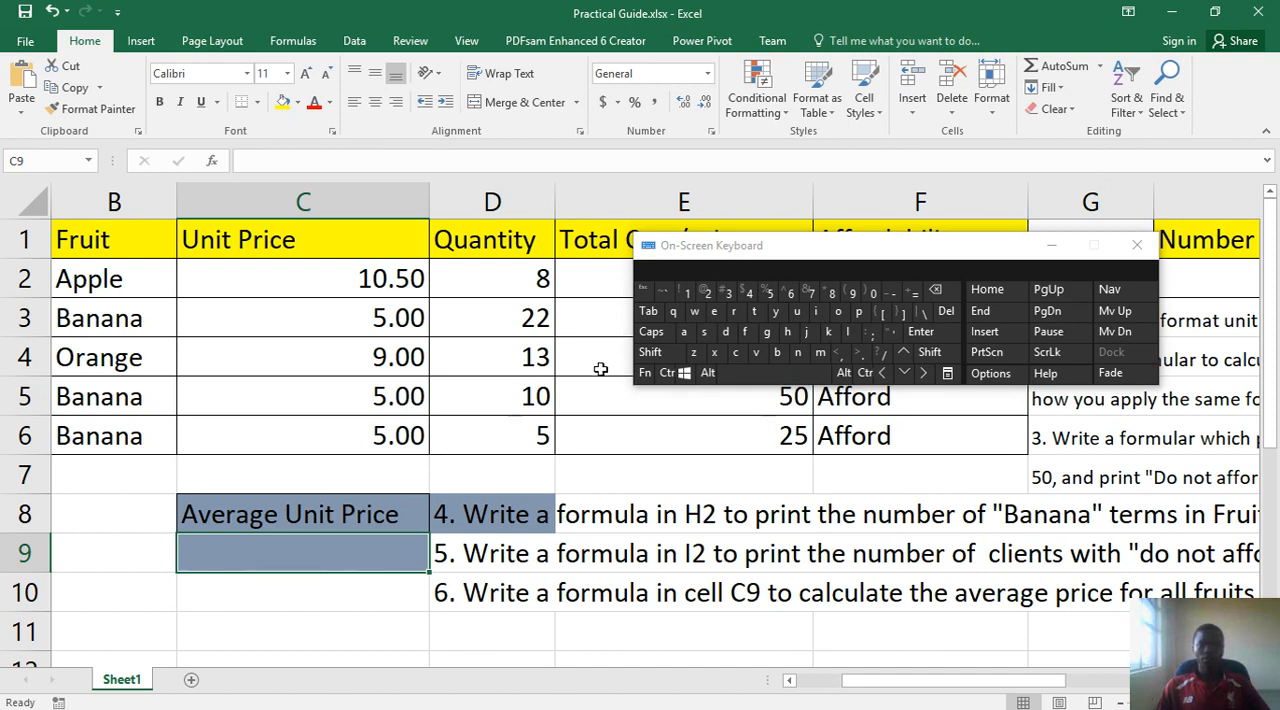
- Start a formula in C9 with the AVERAGE function
{"action": "left_click", "coordinate": [914, 292]}
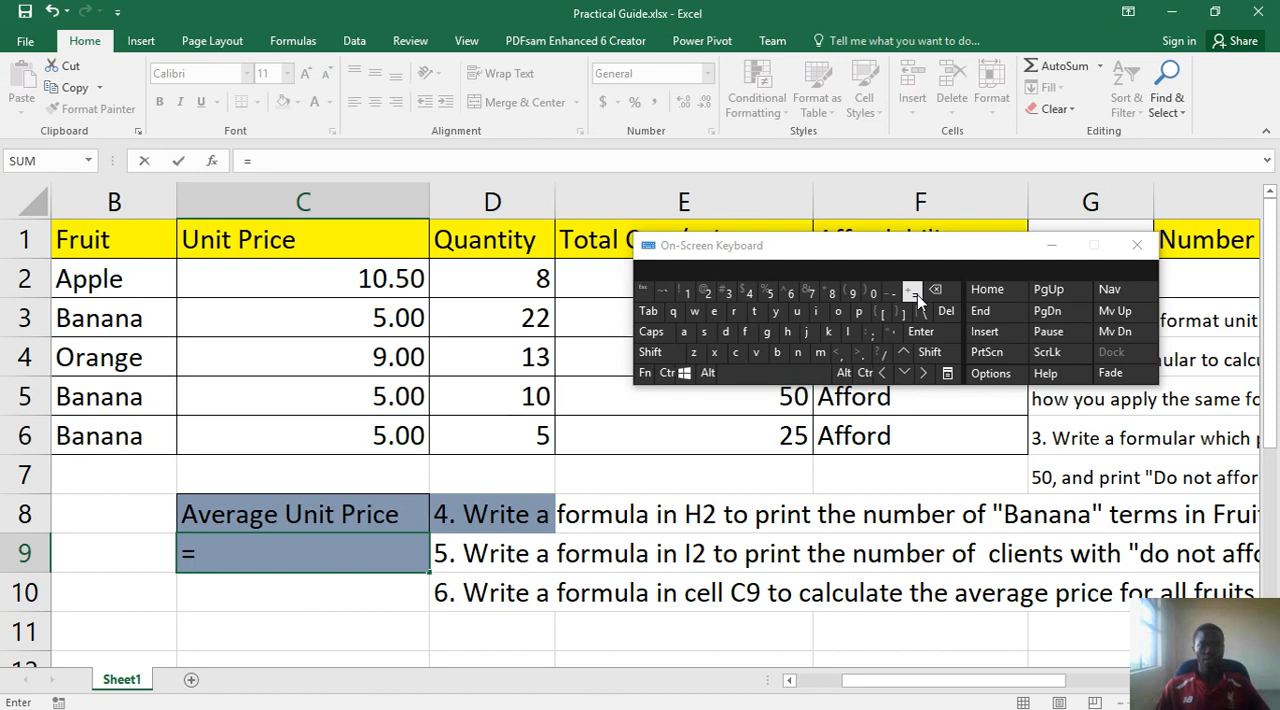
{"action": "left_click", "coordinate": [687, 332]}
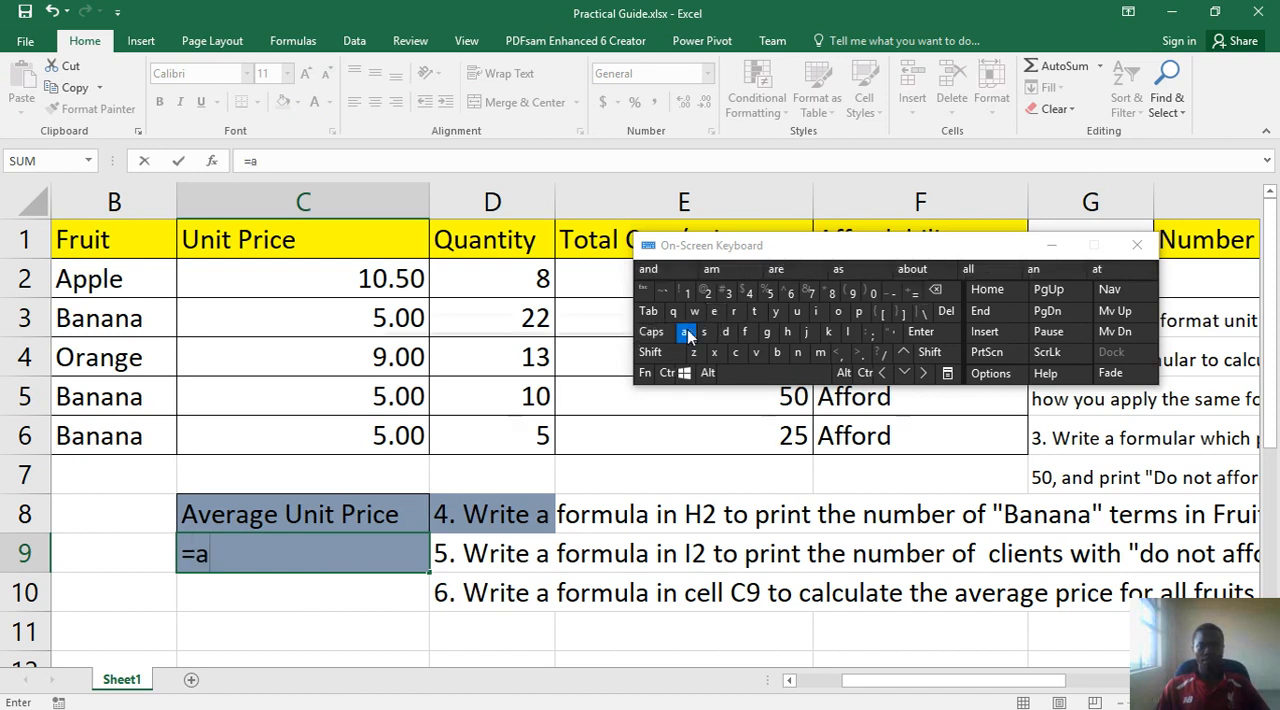
{"action": "left_click", "coordinate": [757, 354]}
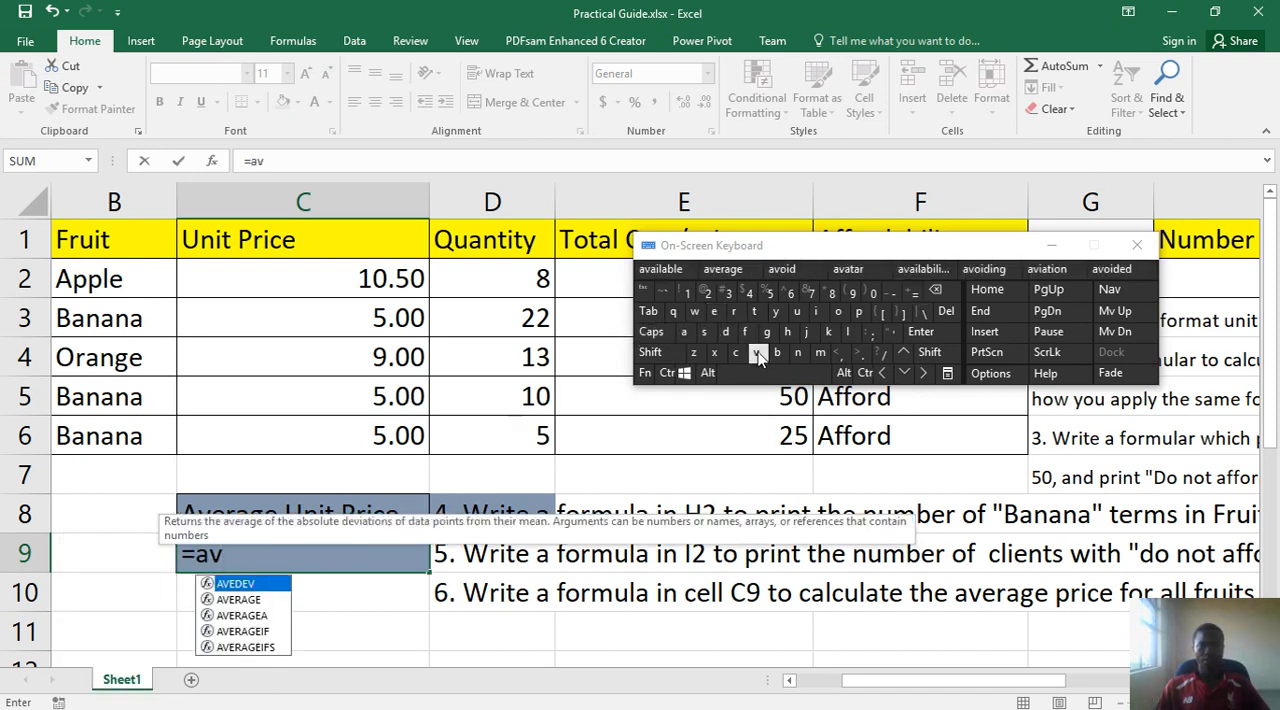
{"action": "double_click", "coordinate": [247, 600]}
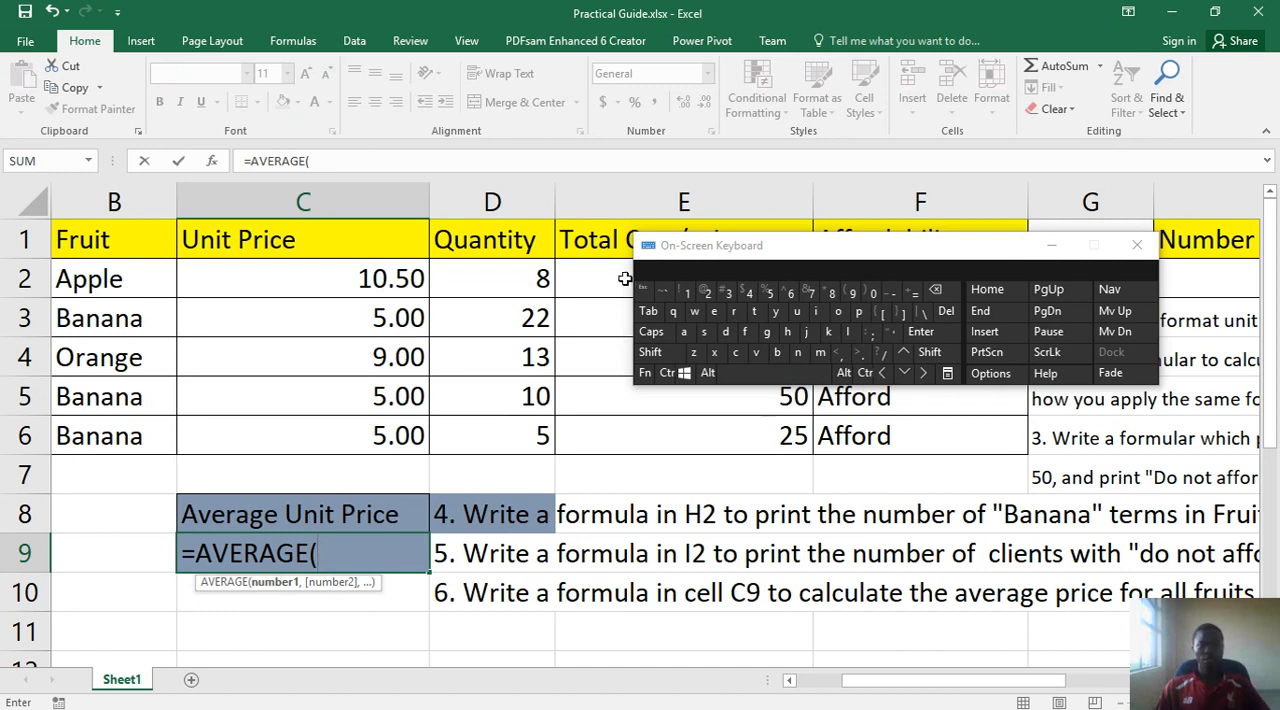
- Enter c2:c6 as the AVERAGE function's range, close the parenthesis and commit the formula
{"action": "left_click", "coordinate": [736, 354]}
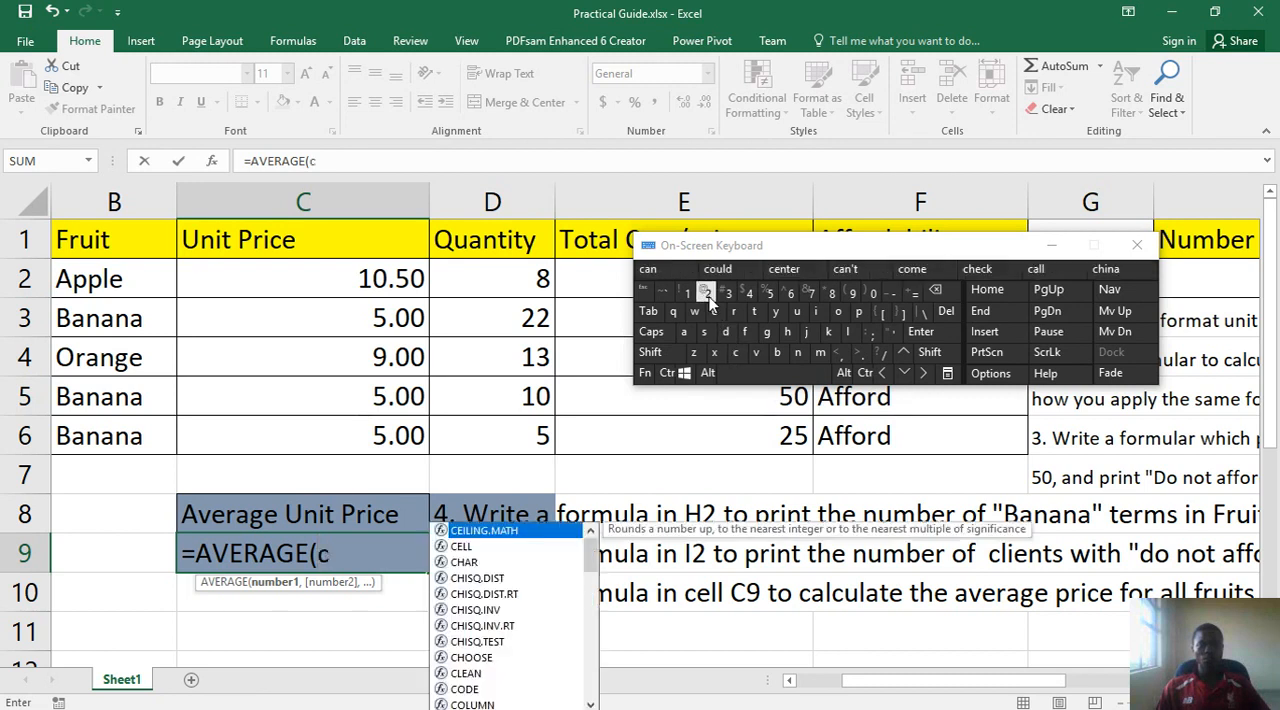
{"action": "left_click", "coordinate": [707, 293]}
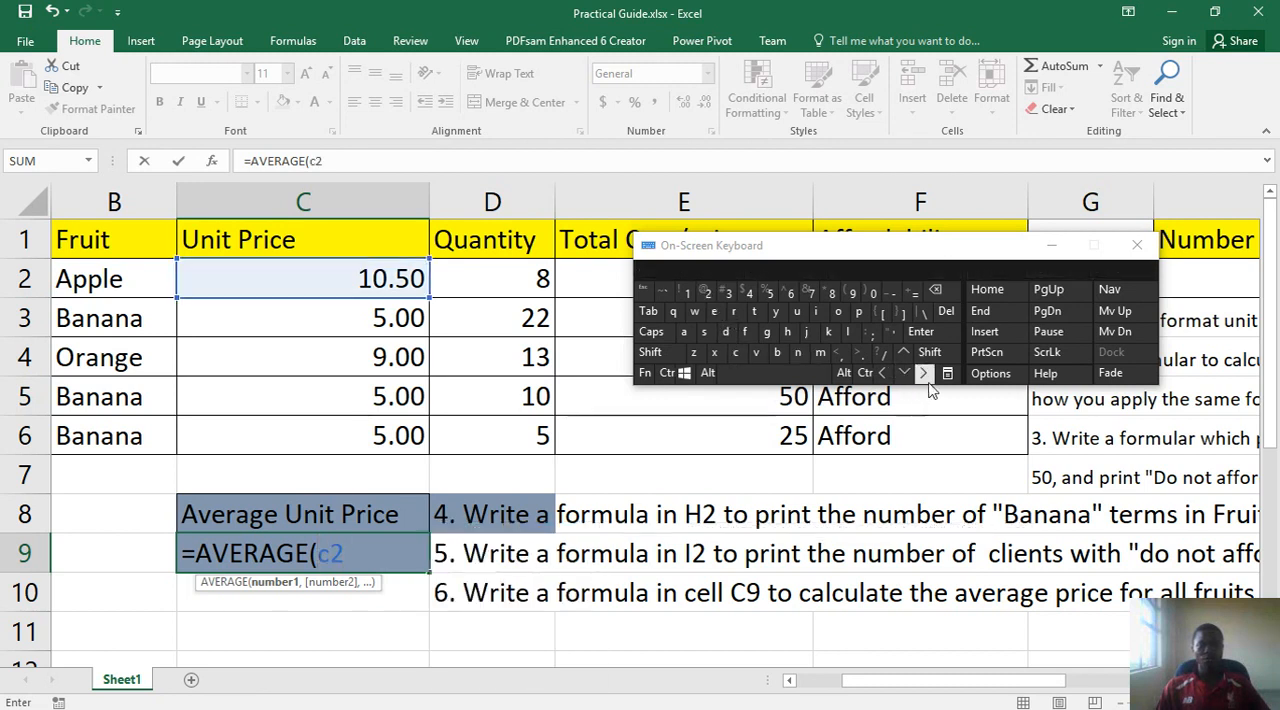
{"action": "left_click", "coordinate": [940, 355]}
{"action": "left_click", "coordinate": [870, 333]}
{"action": "left_click", "coordinate": [735, 352]}
{"action": "left_click", "coordinate": [789, 296]}
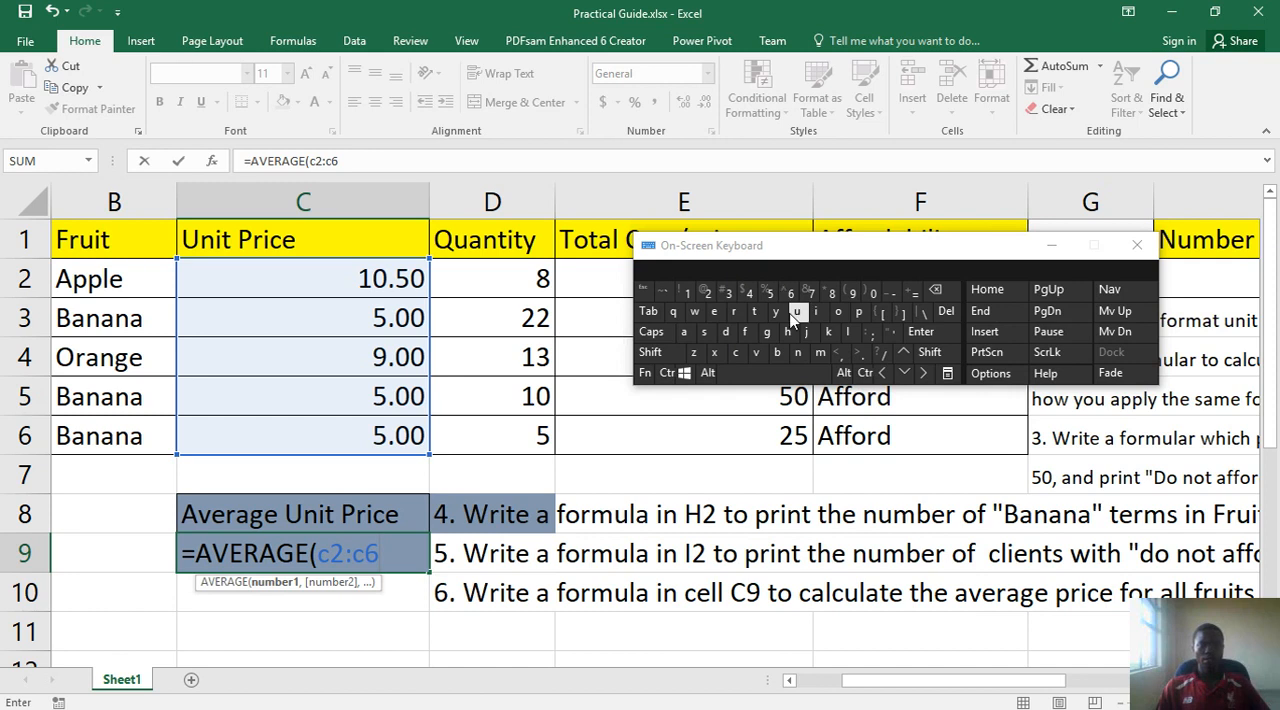
{"action": "left_click", "coordinate": [929, 352]}
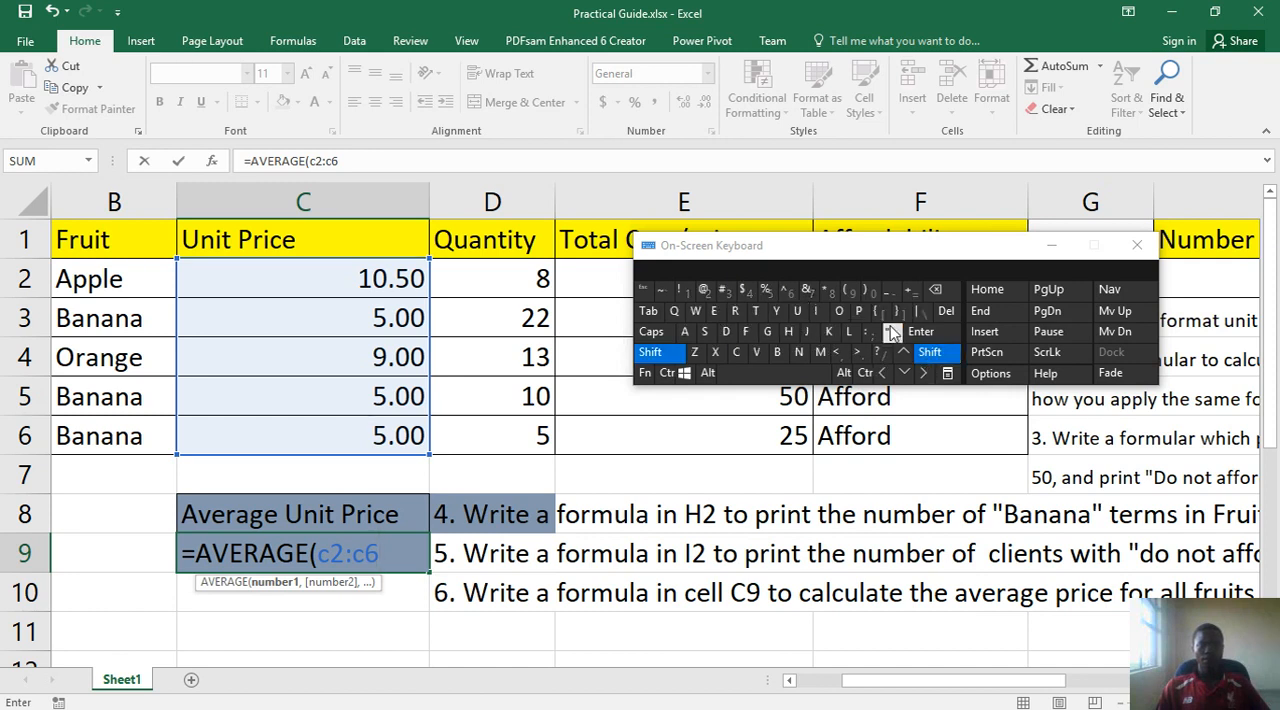
{"action": "left_click", "coordinate": [872, 290]}
{"action": "left_click", "coordinate": [922, 333]}
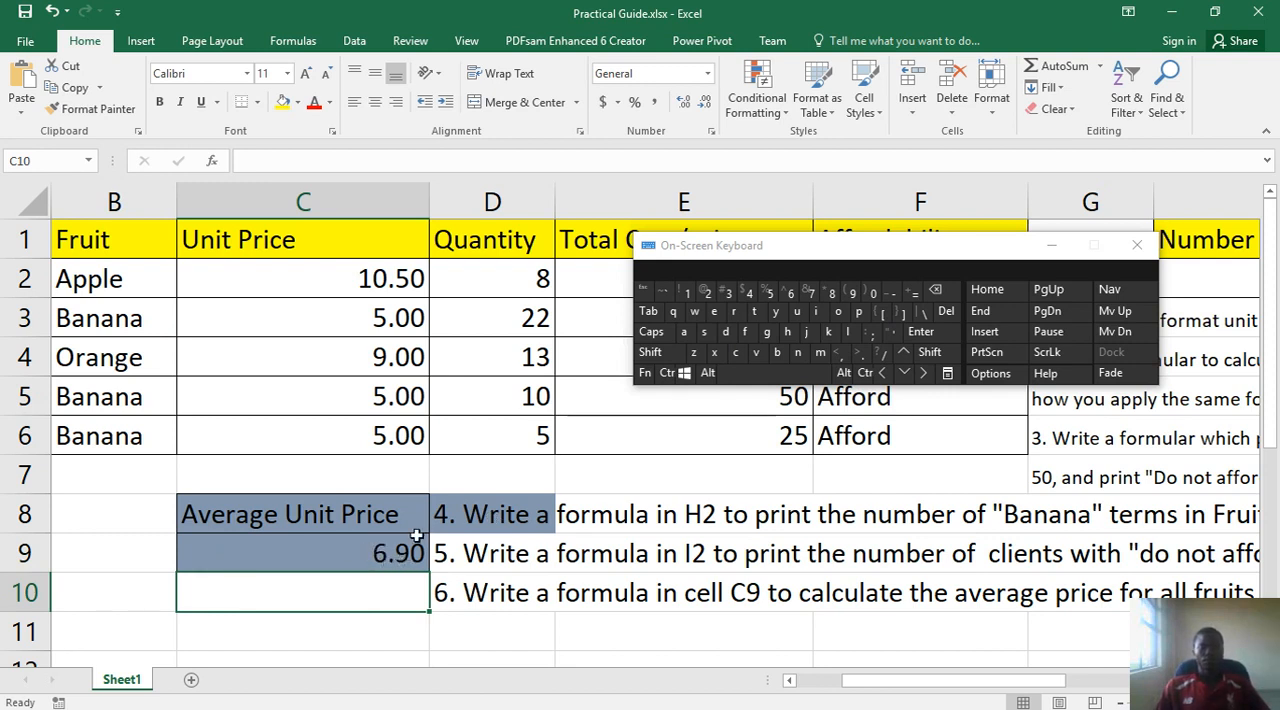
- Minimize the On-Screen Keyboard and select the Total Cost/price values in E2:E6
{"action": "left_click", "coordinate": [680, 397]}
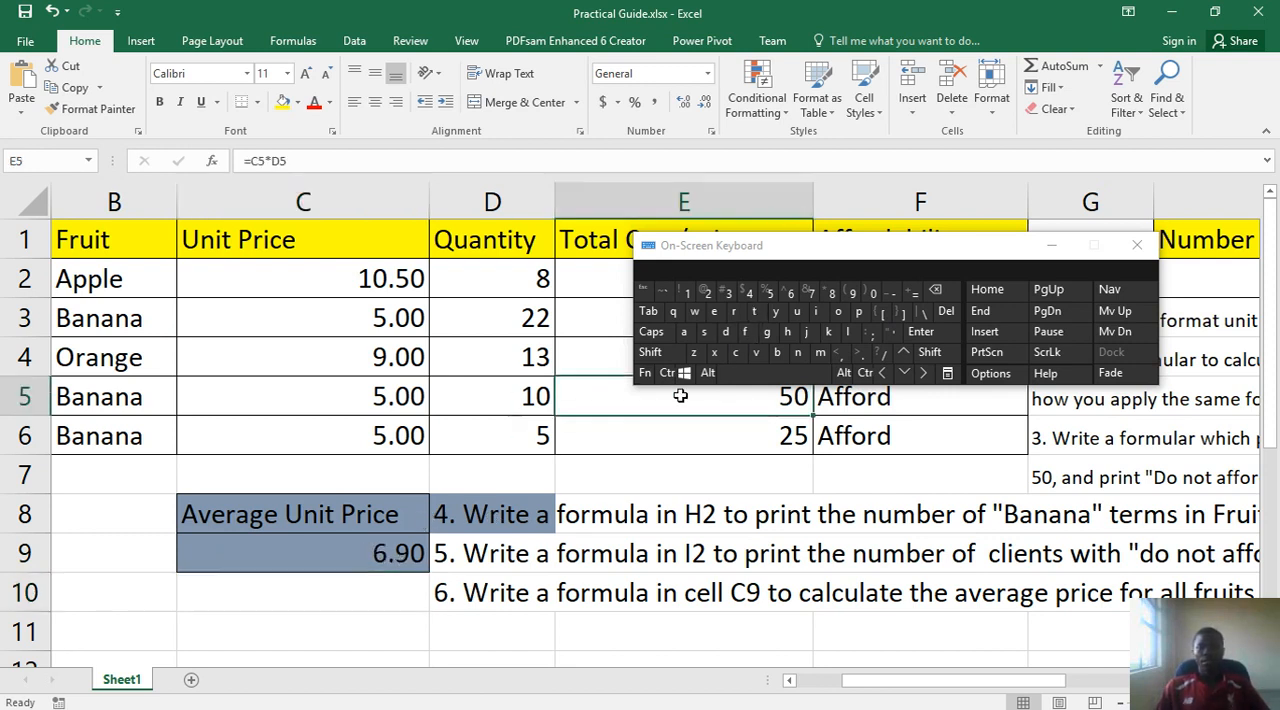
{"action": "left_click", "coordinate": [1052, 245]}
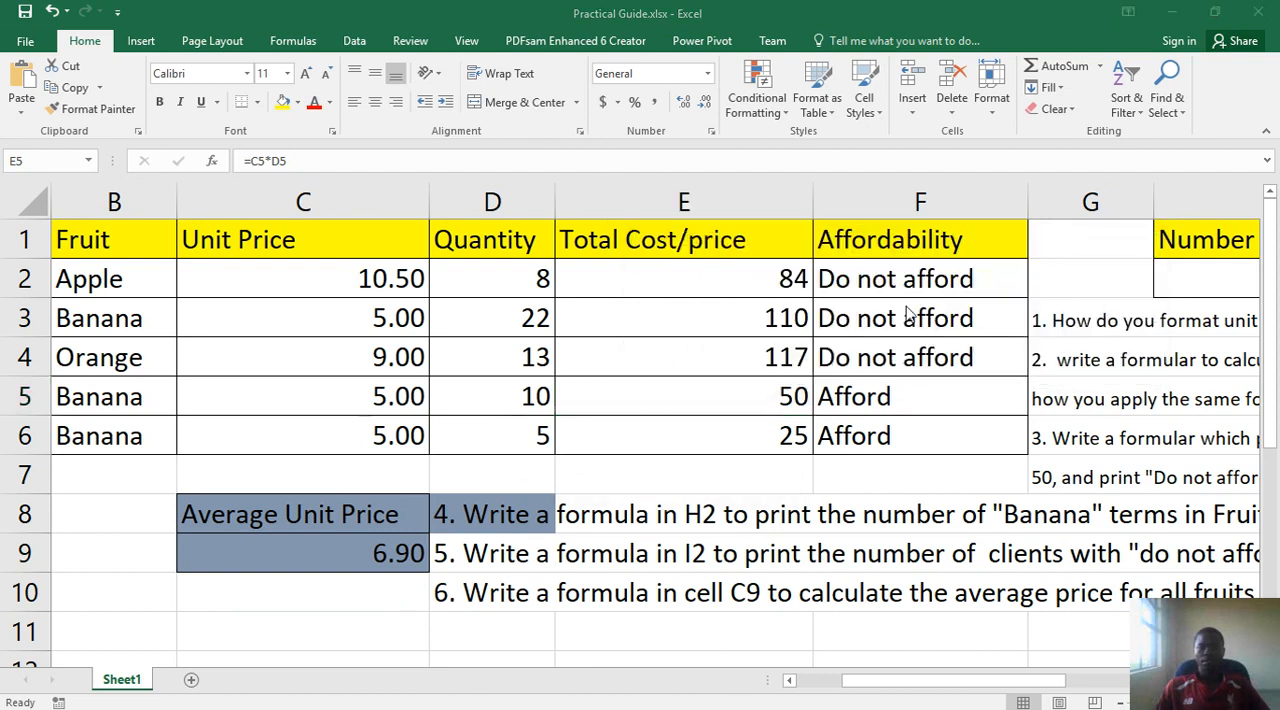
{"action": "left_click_drag", "start_coordinate": [774, 284], "coordinate": [751, 423]}
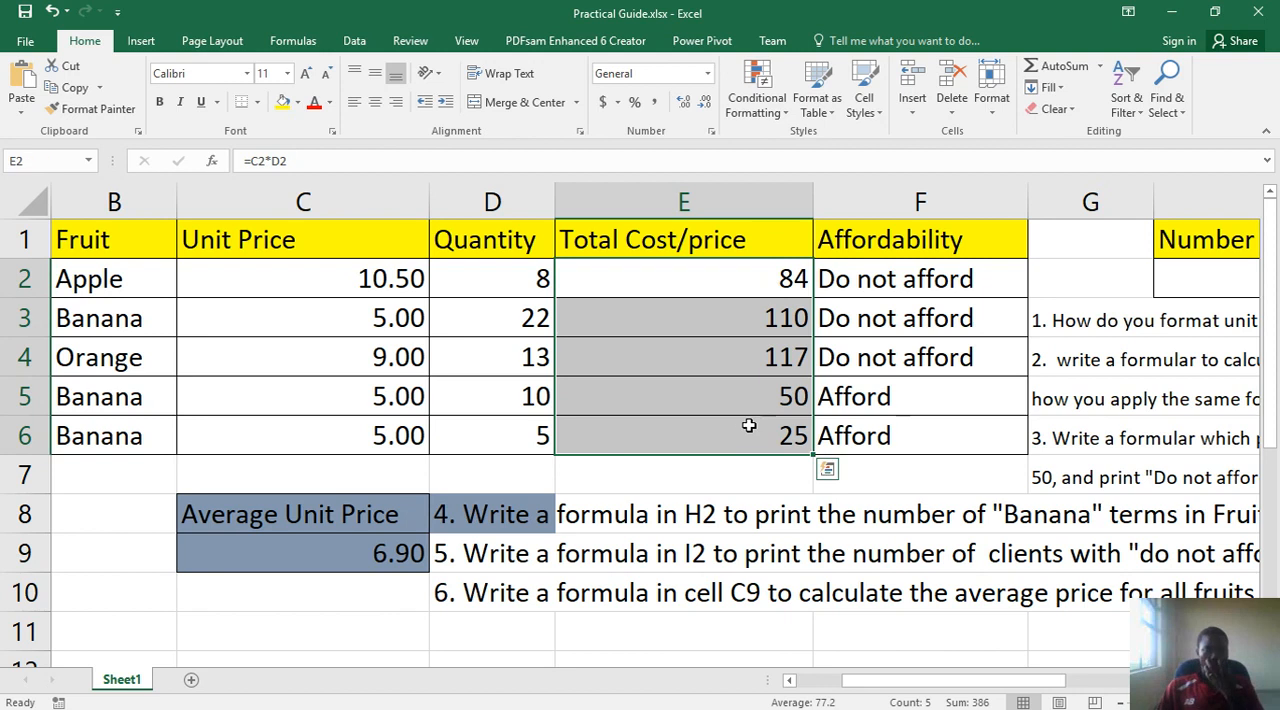
{"action": "right_click", "coordinate": [708, 388]}
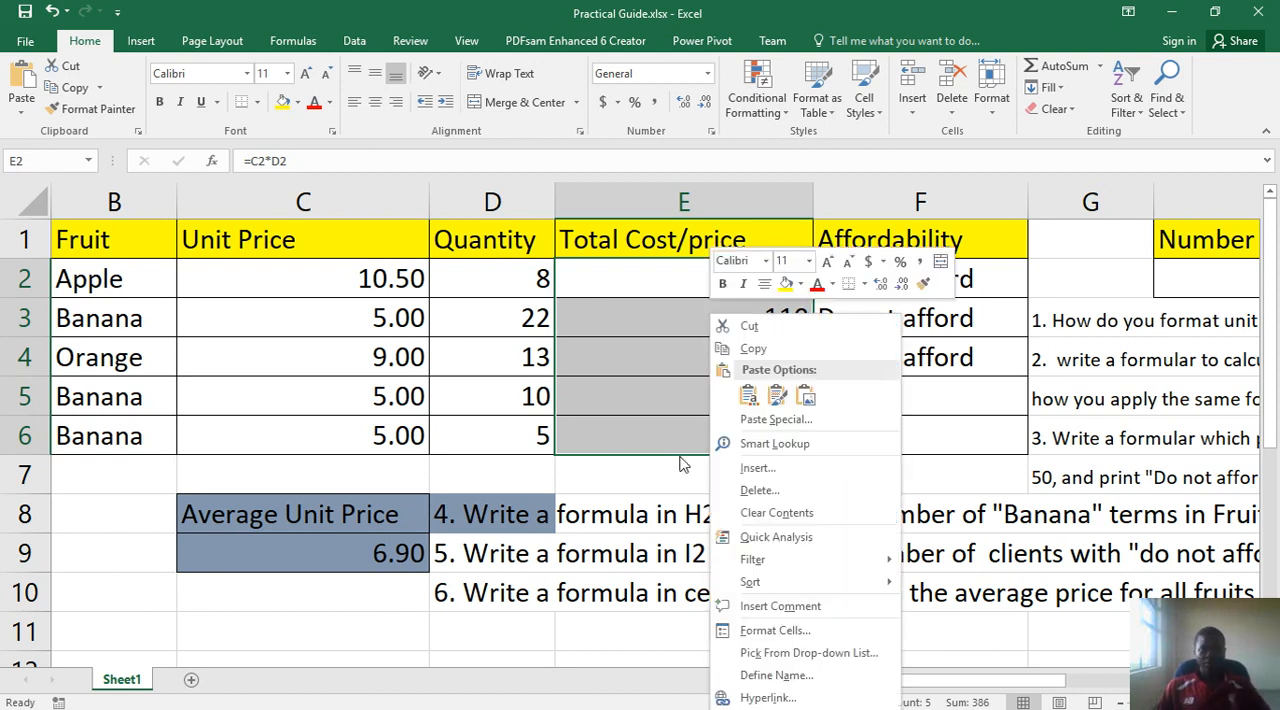
{"action": "key", "text": "Escape"}
{"action": "left_click_drag", "start_coordinate": [684, 281], "coordinate": [686, 438]}
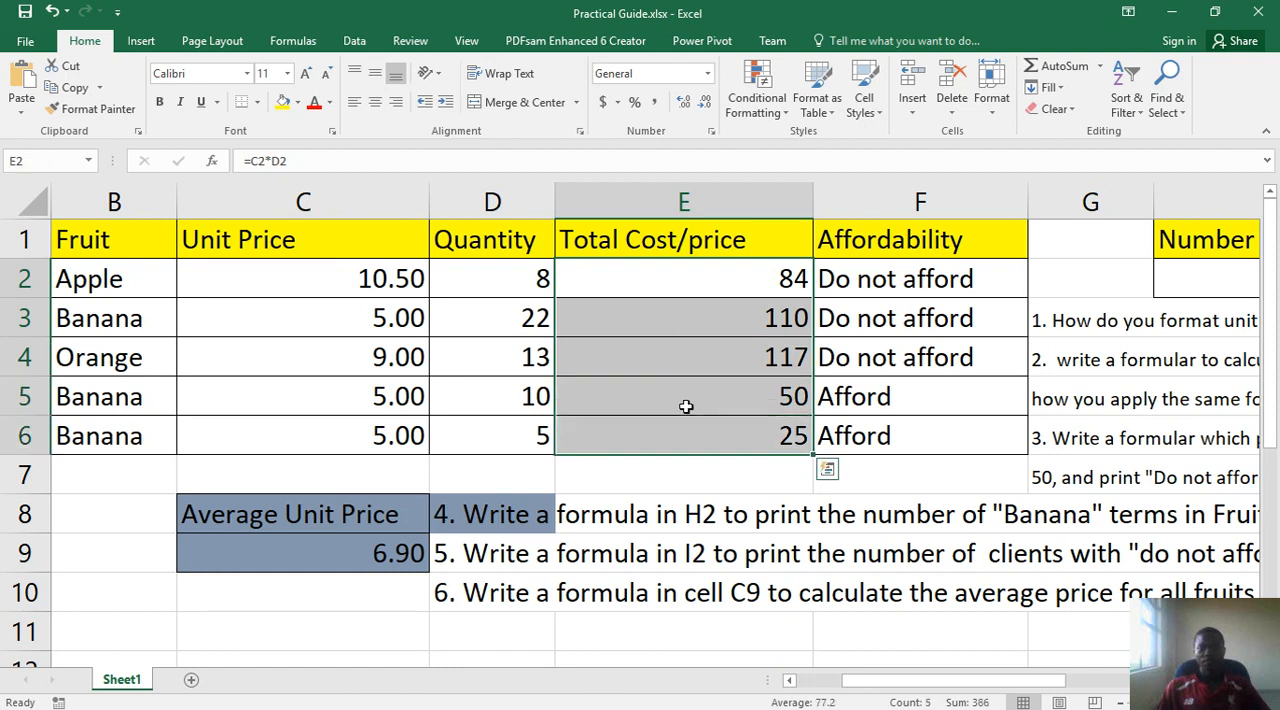
- Format the selected Total Cost/price cells as Currency with the $ symbol and 2 decimal places
{"action": "right_click", "coordinate": [689, 362]}
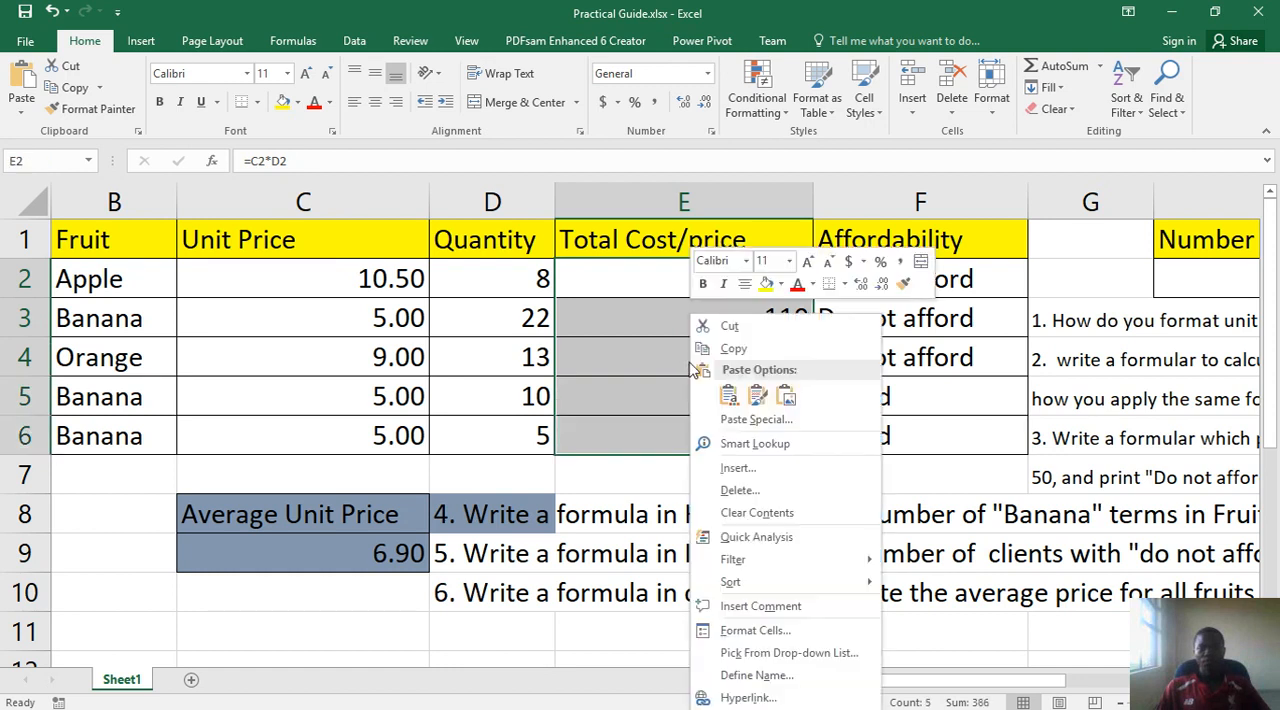
{"action": "left_click", "coordinate": [746, 629]}
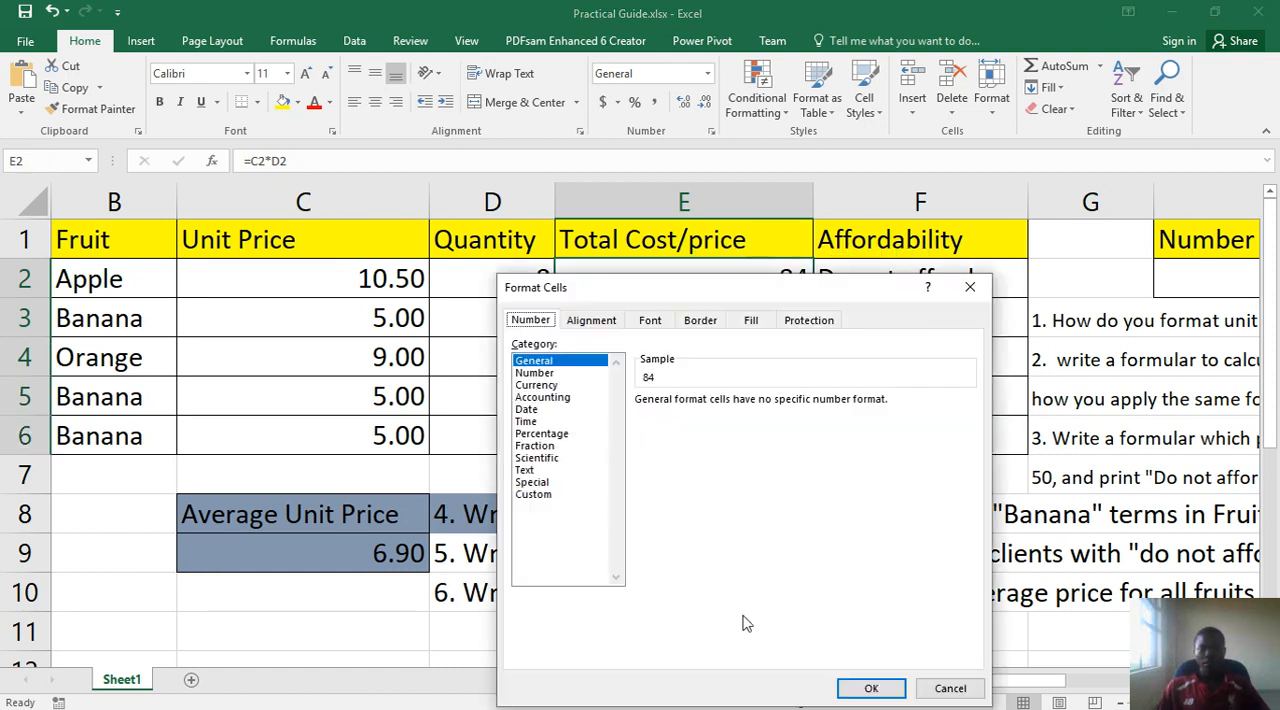
{"action": "left_click", "coordinate": [536, 385]}
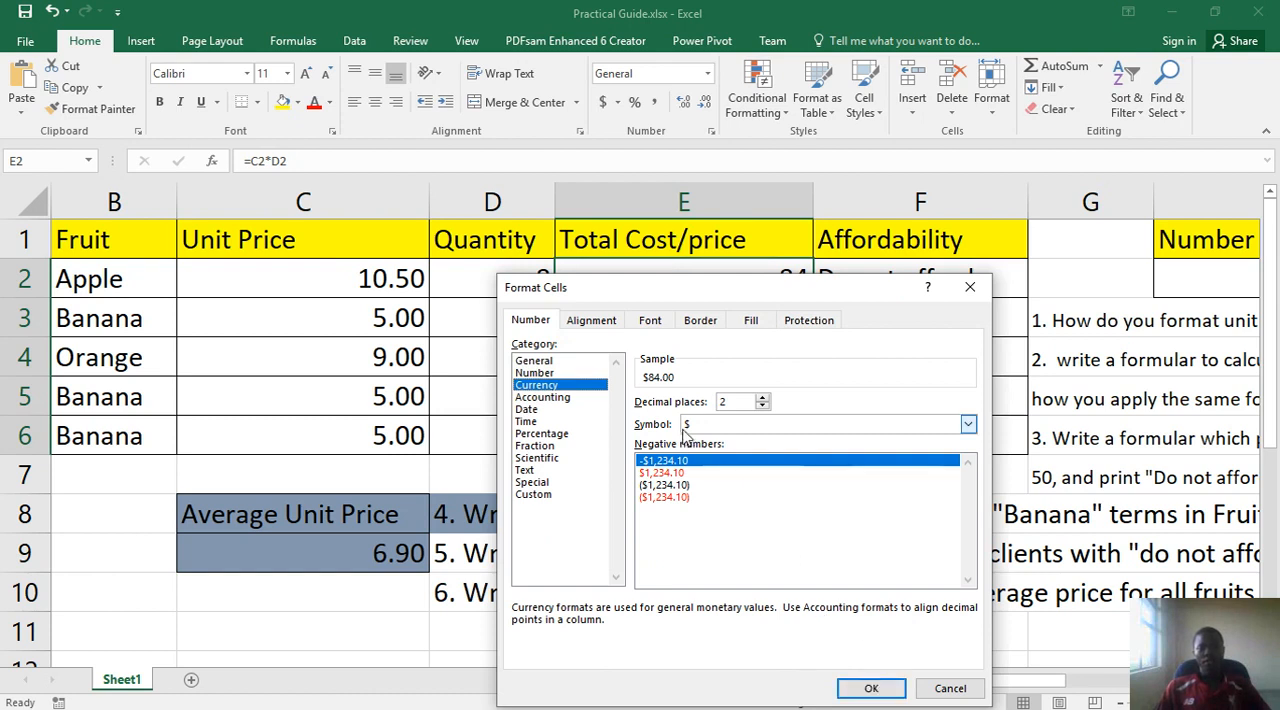
{"action": "left_click", "coordinate": [967, 425]}
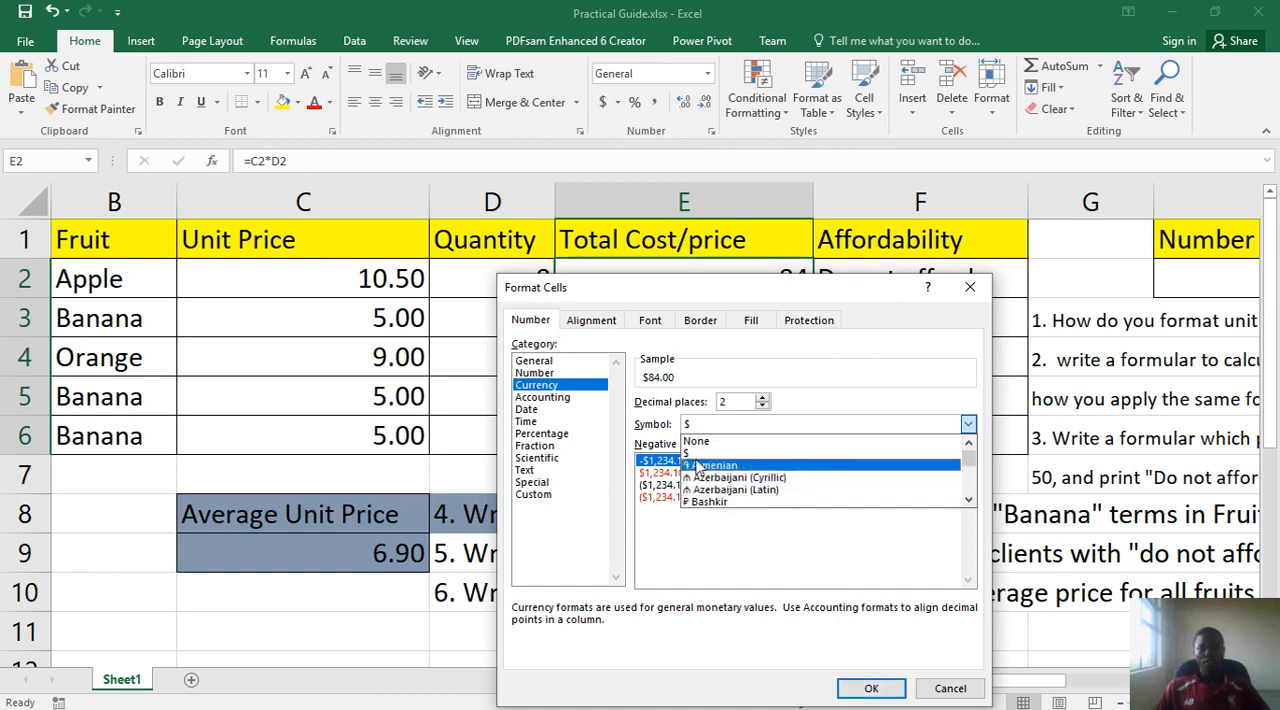
{"action": "left_click", "coordinate": [695, 427]}
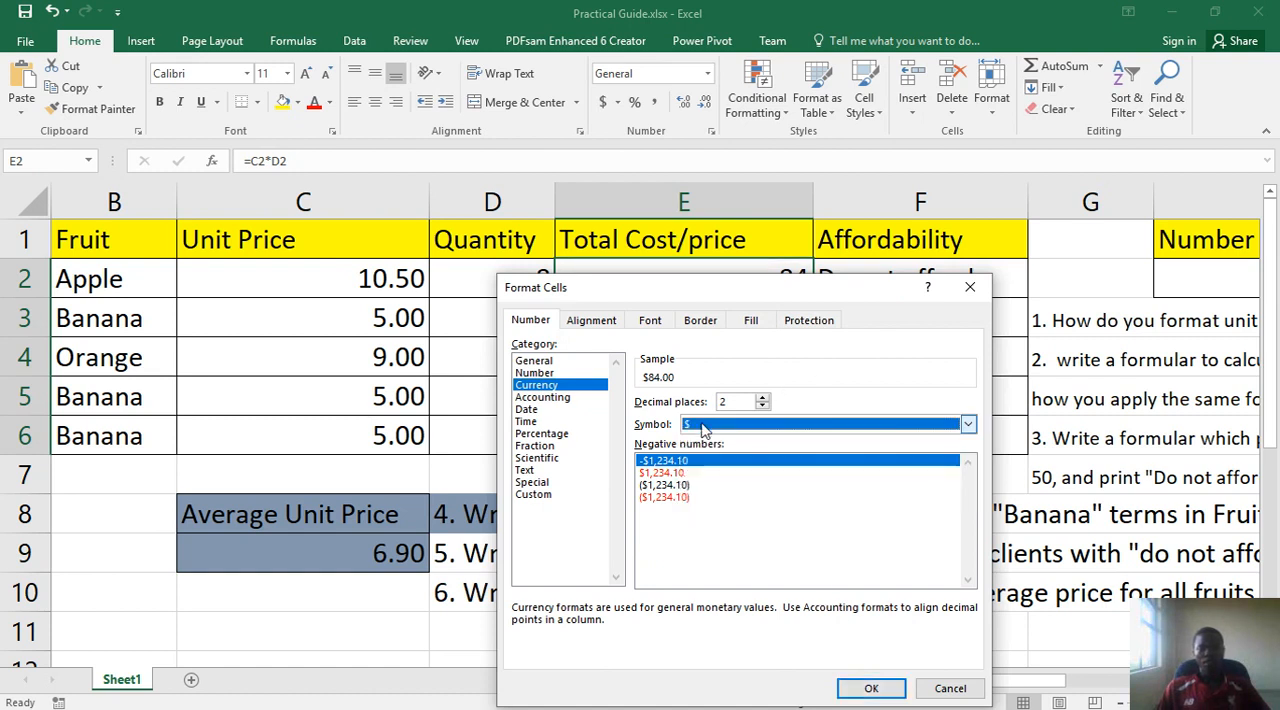
{"action": "left_click", "coordinate": [872, 689]}
{"action": "left_click", "coordinate": [746, 368]}
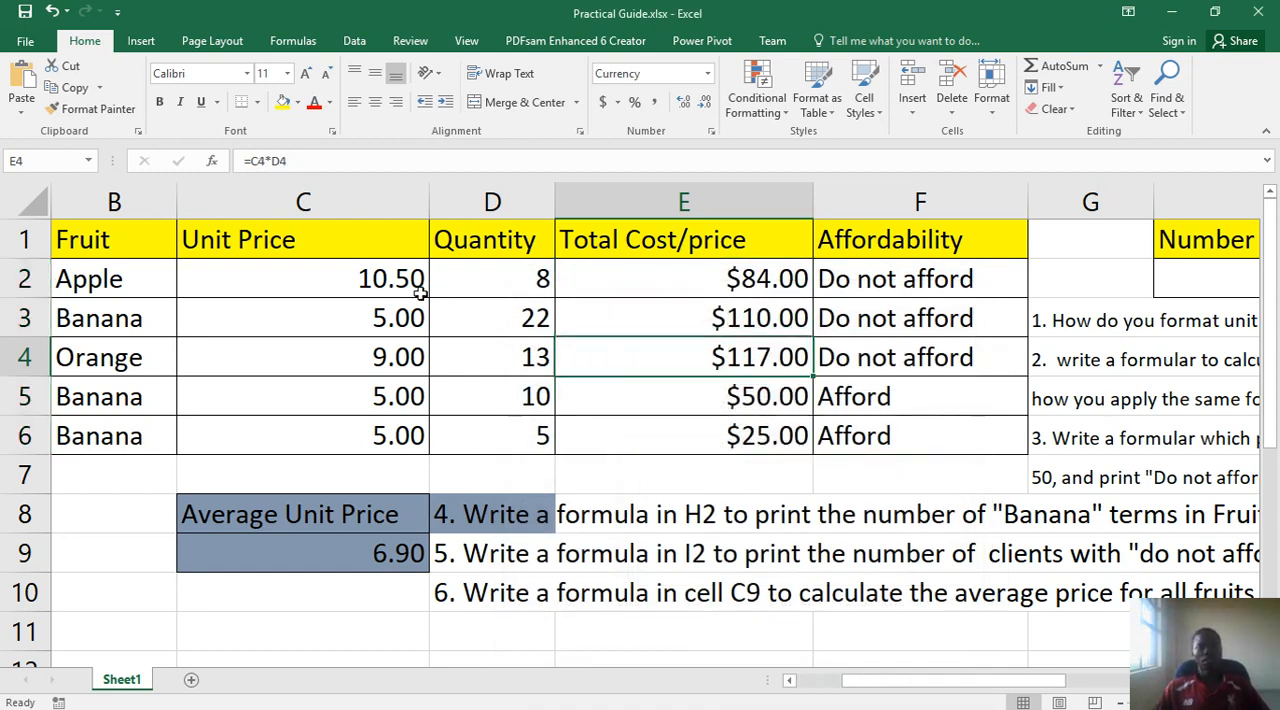
- Format the Unit Price values in C2:C6 as Currency with the $ symbol and 2 decimal places
{"action": "left_click_drag", "start_coordinate": [380, 279], "coordinate": [388, 434]}
{"action": "right_click", "coordinate": [390, 432]}
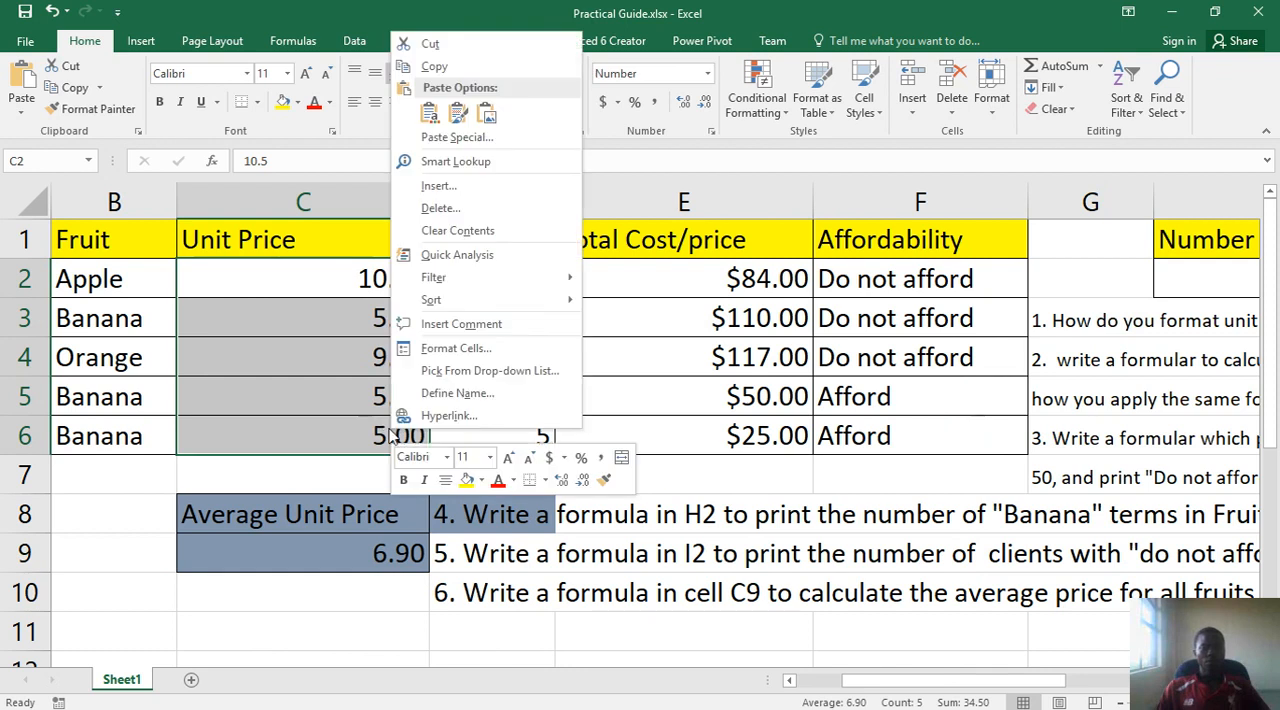
{"action": "left_click", "coordinate": [440, 349]}
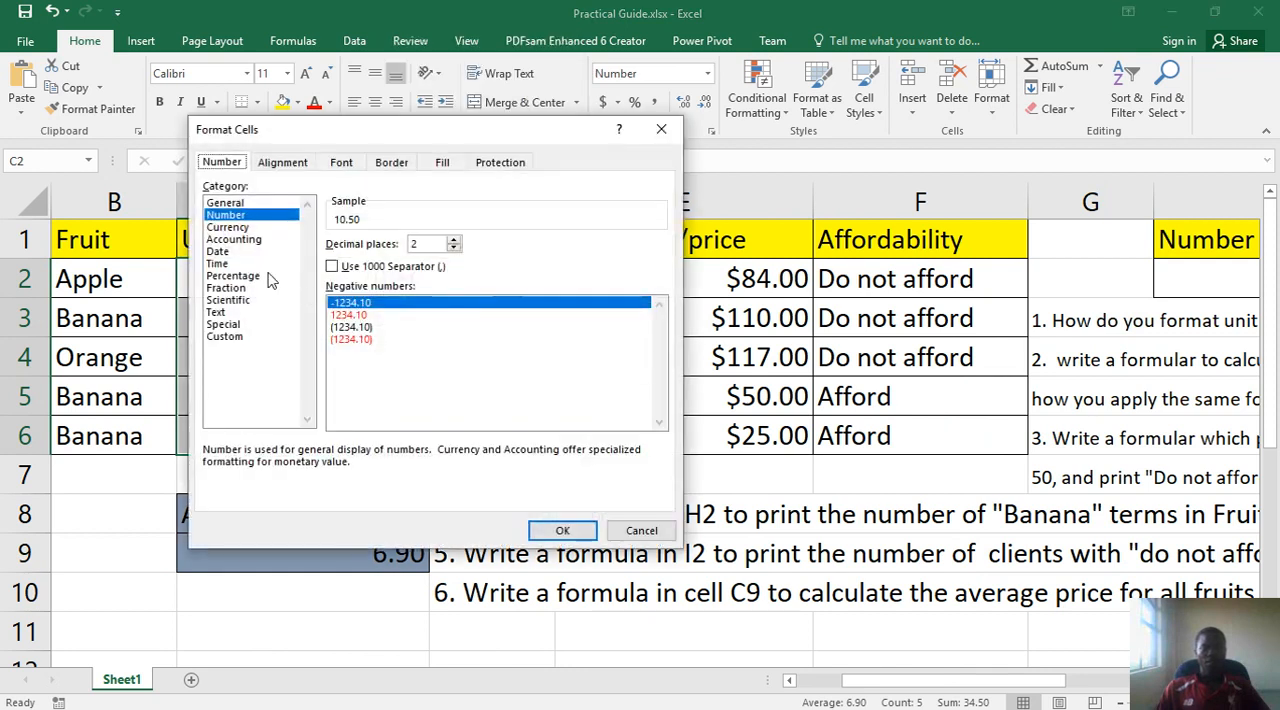
{"action": "left_click", "coordinate": [222, 228]}
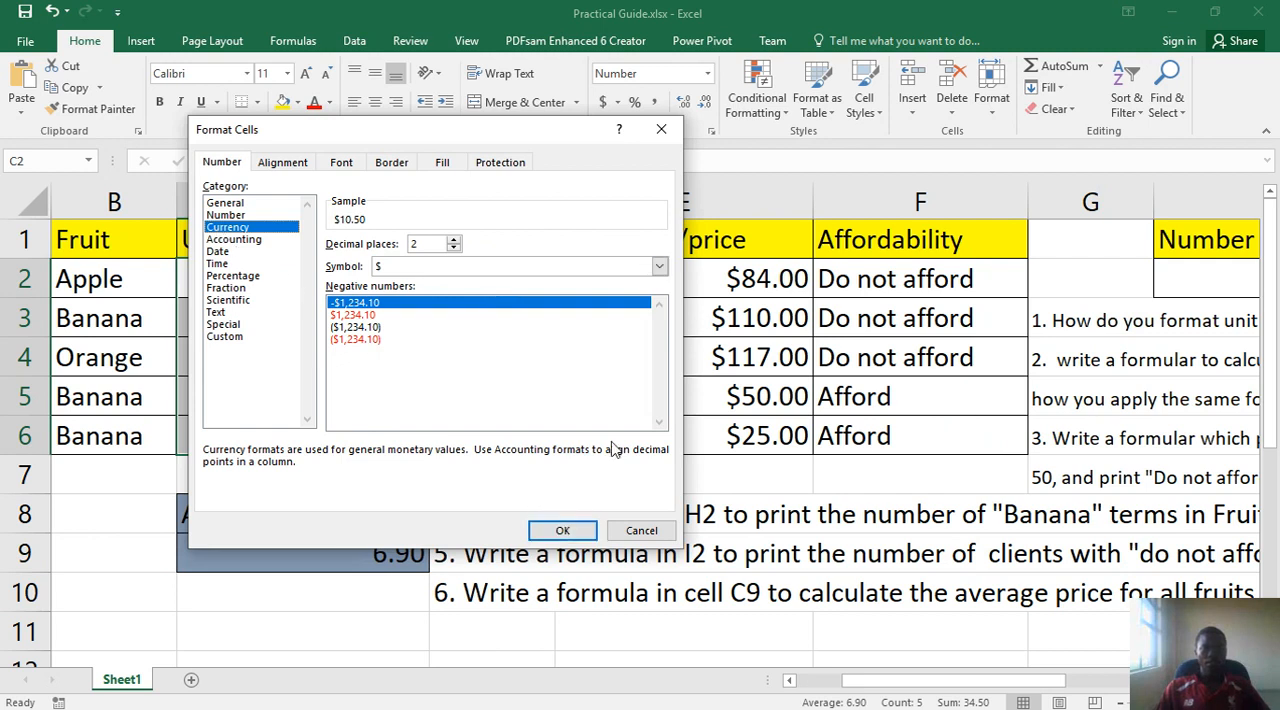
{"action": "left_click", "coordinate": [574, 532]}
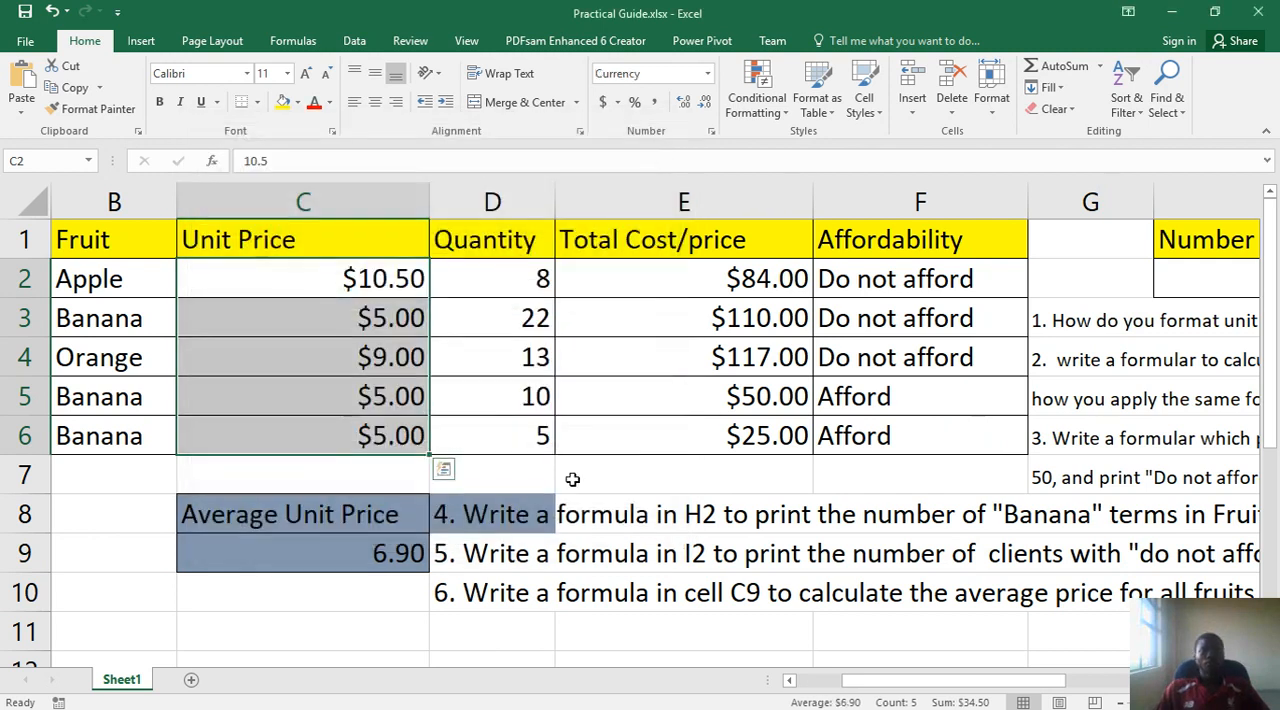
{"action": "left_click", "coordinate": [606, 318]}
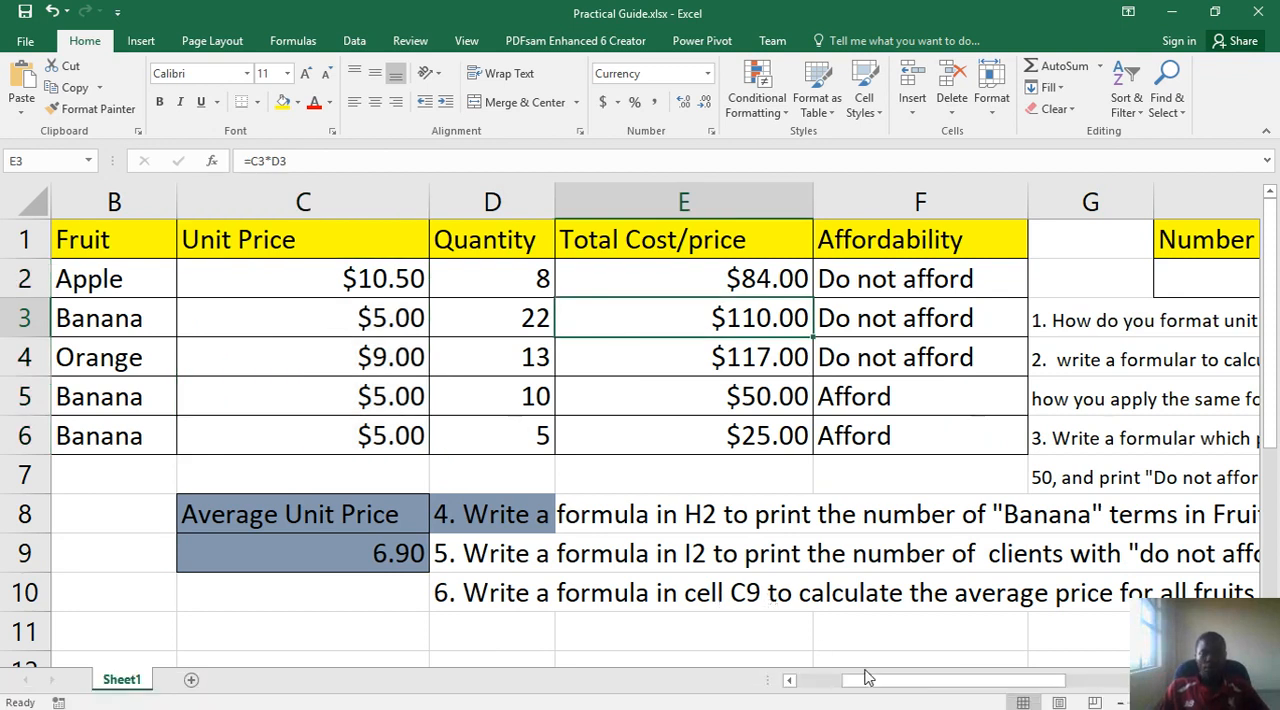
- Review question 2 on calculating total cost/price, and return to the client data to select E4
{"action": "left_click_drag", "start_coordinate": [888, 686], "coordinate": [1030, 637]}
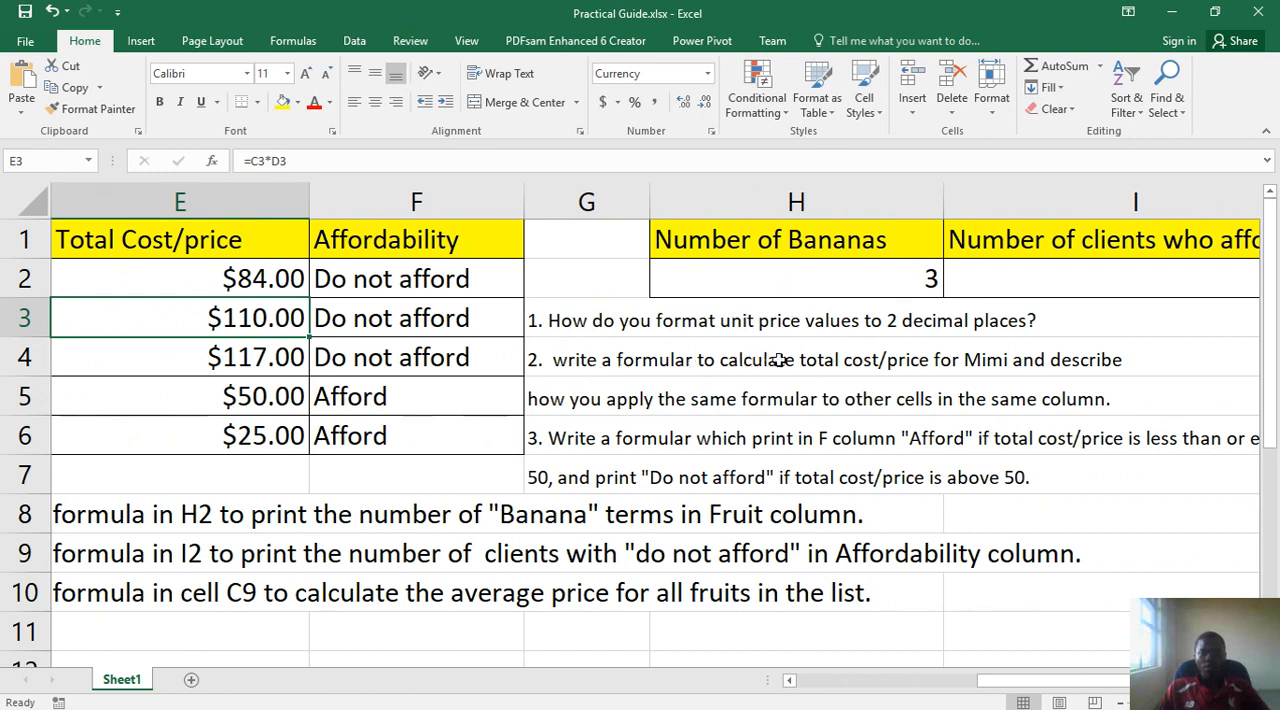
{"action": "left_click", "coordinate": [1002, 368]}
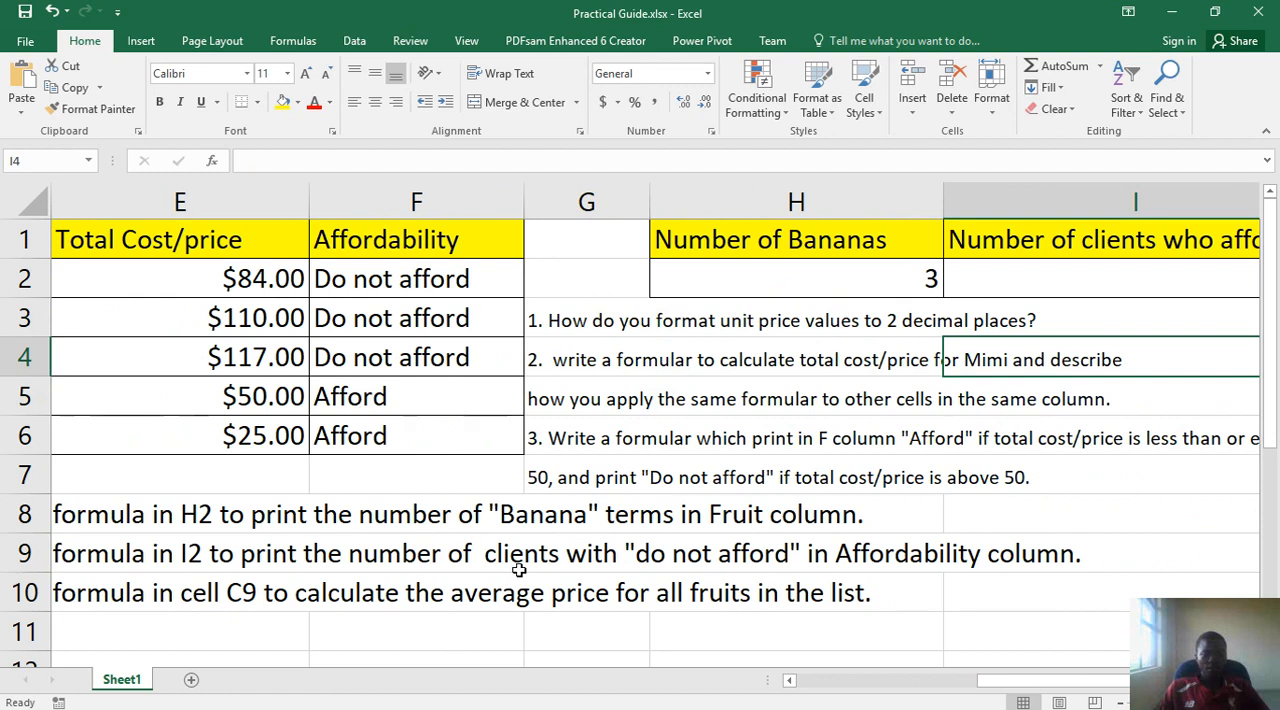
{"action": "left_click", "coordinate": [866, 680]}
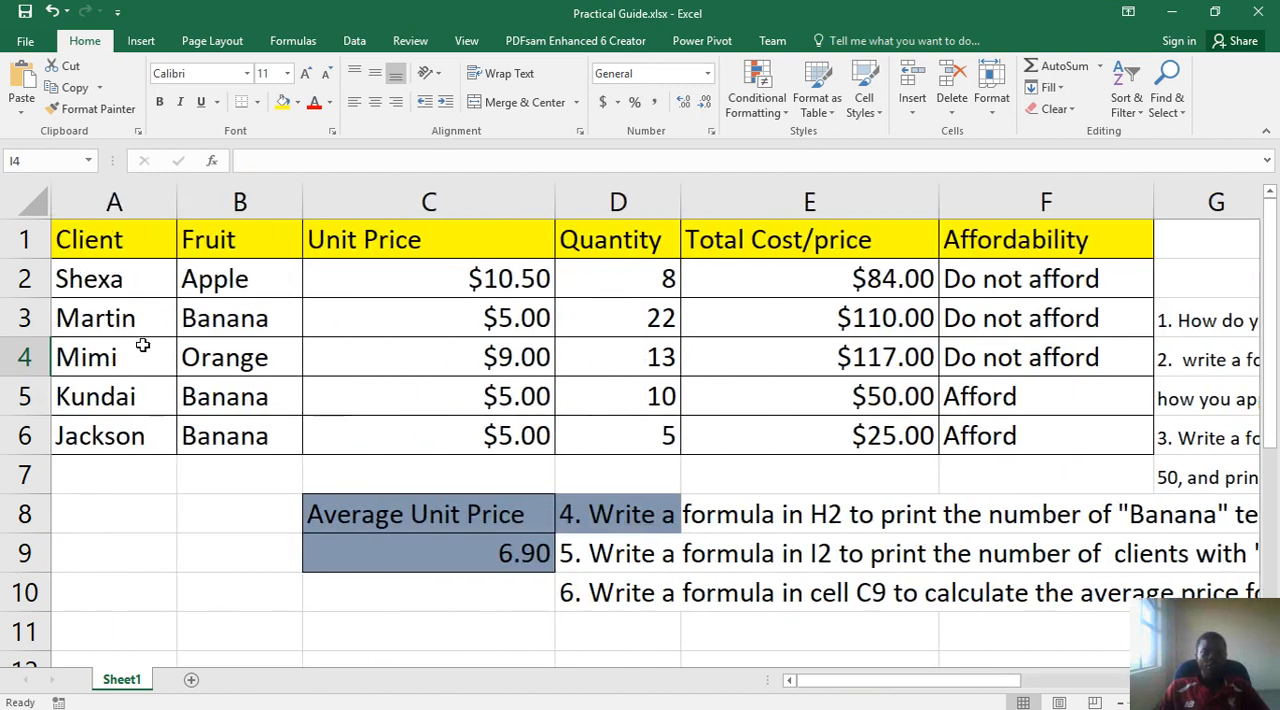
{"action": "left_click_drag", "start_coordinate": [83, 363], "coordinate": [813, 370]}
{"action": "left_click", "coordinate": [813, 370]}
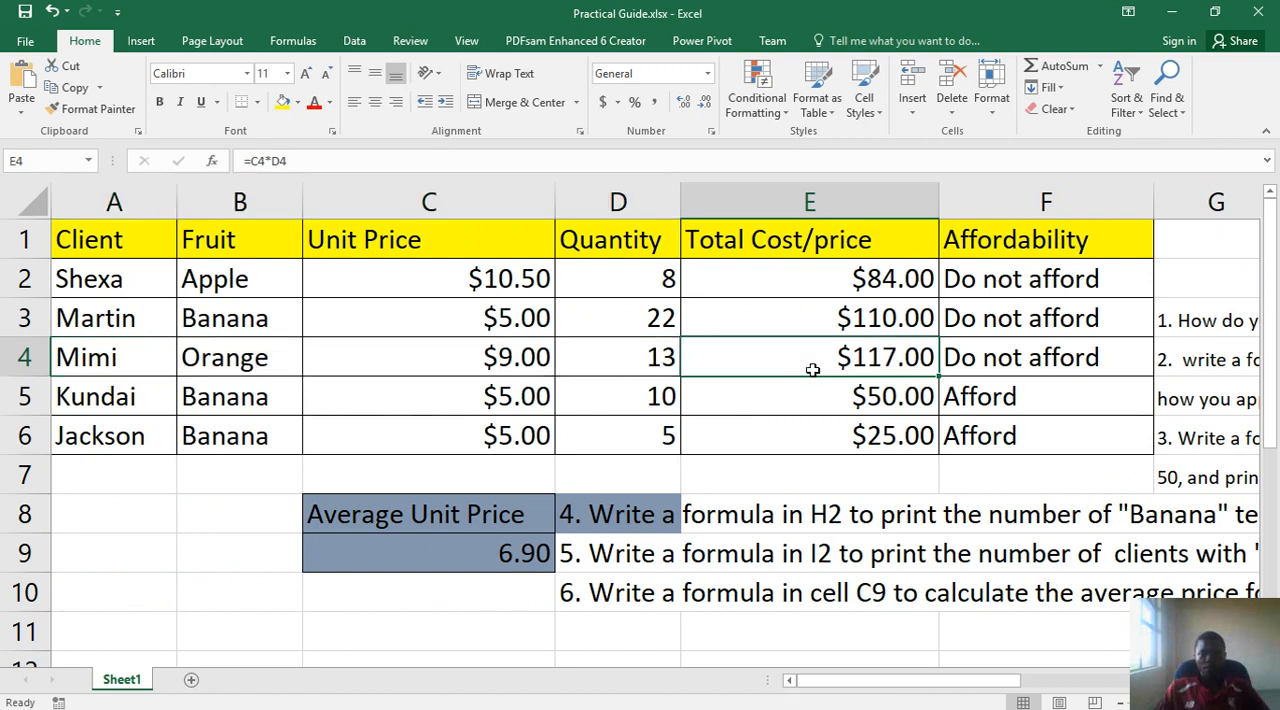
- Examine the quantity in D4 and the total cost formula in E4, and leave the formula edit
{"action": "left_click", "coordinate": [643, 367]}
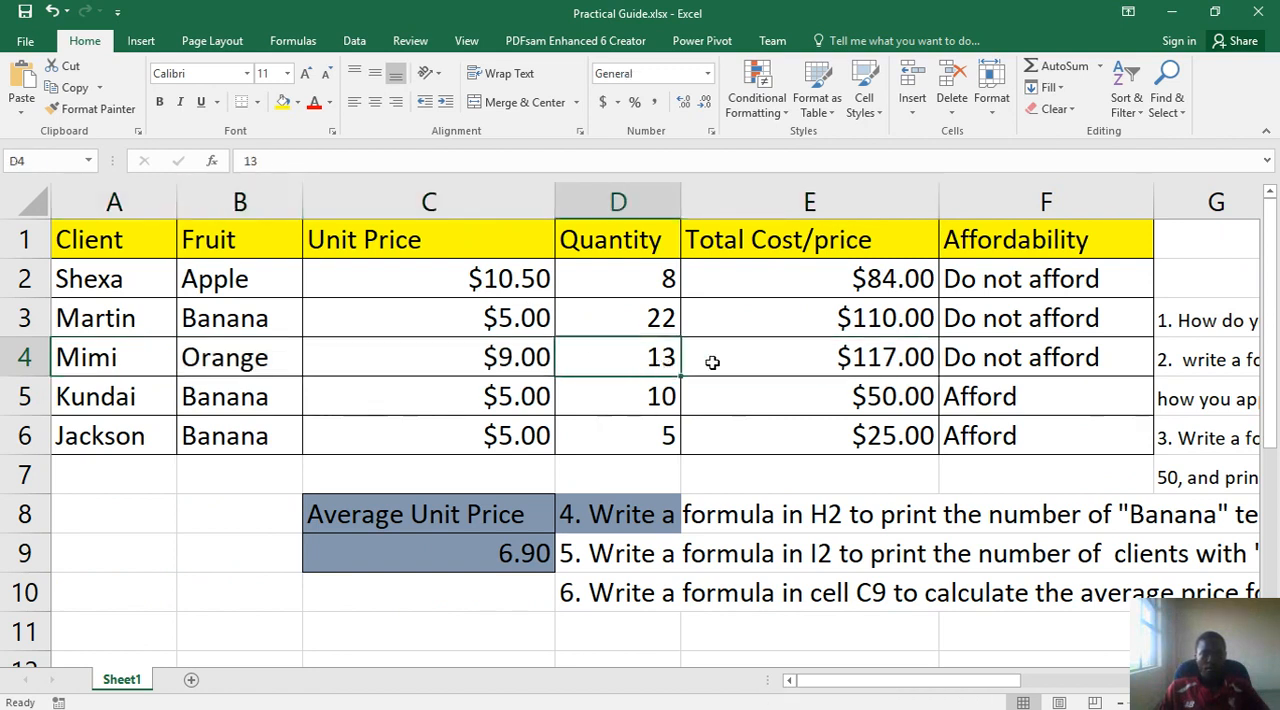
{"action": "left_click", "coordinate": [859, 352]}
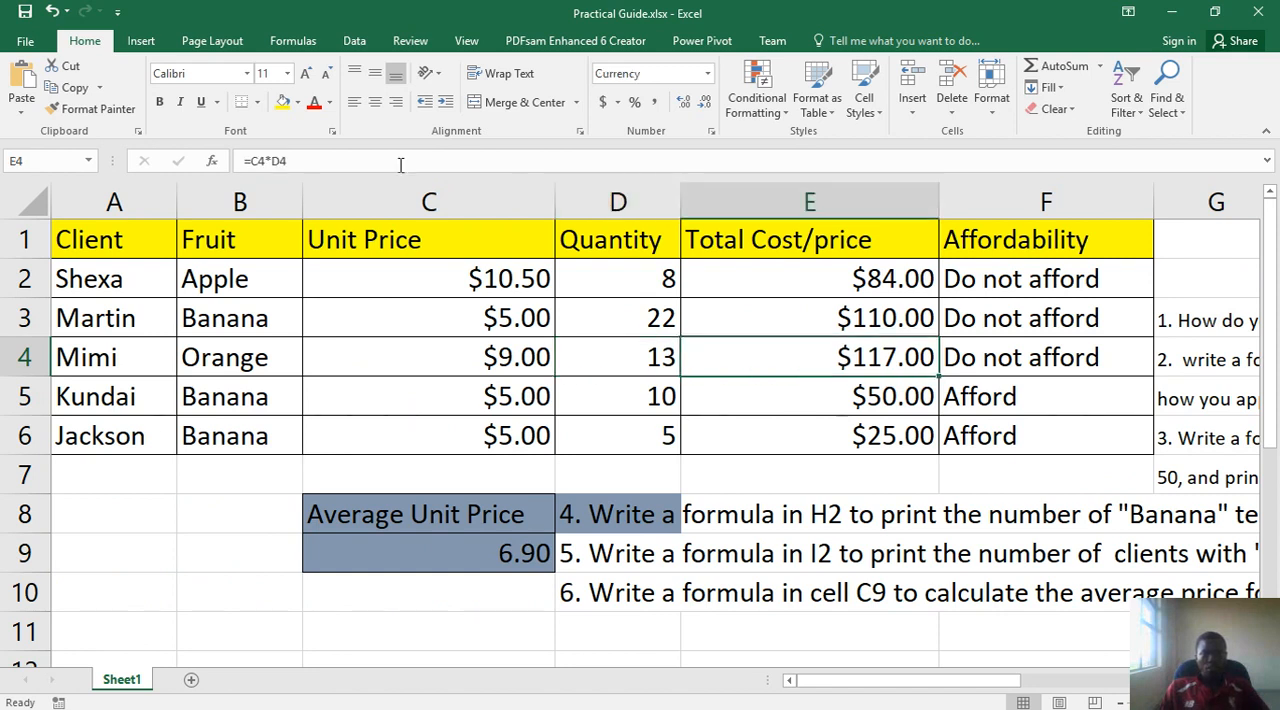
{"action": "left_click_drag", "start_coordinate": [287, 160], "coordinate": [245, 161]}
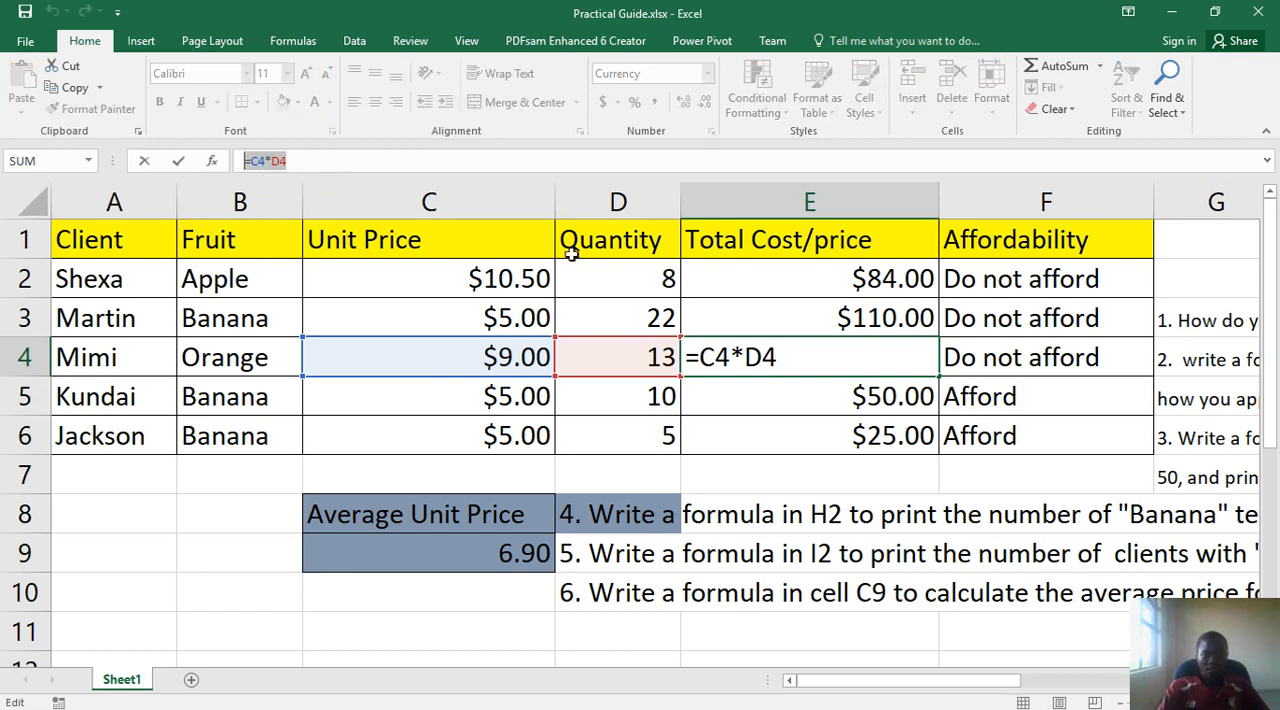
{"action": "key", "text": "Return"}
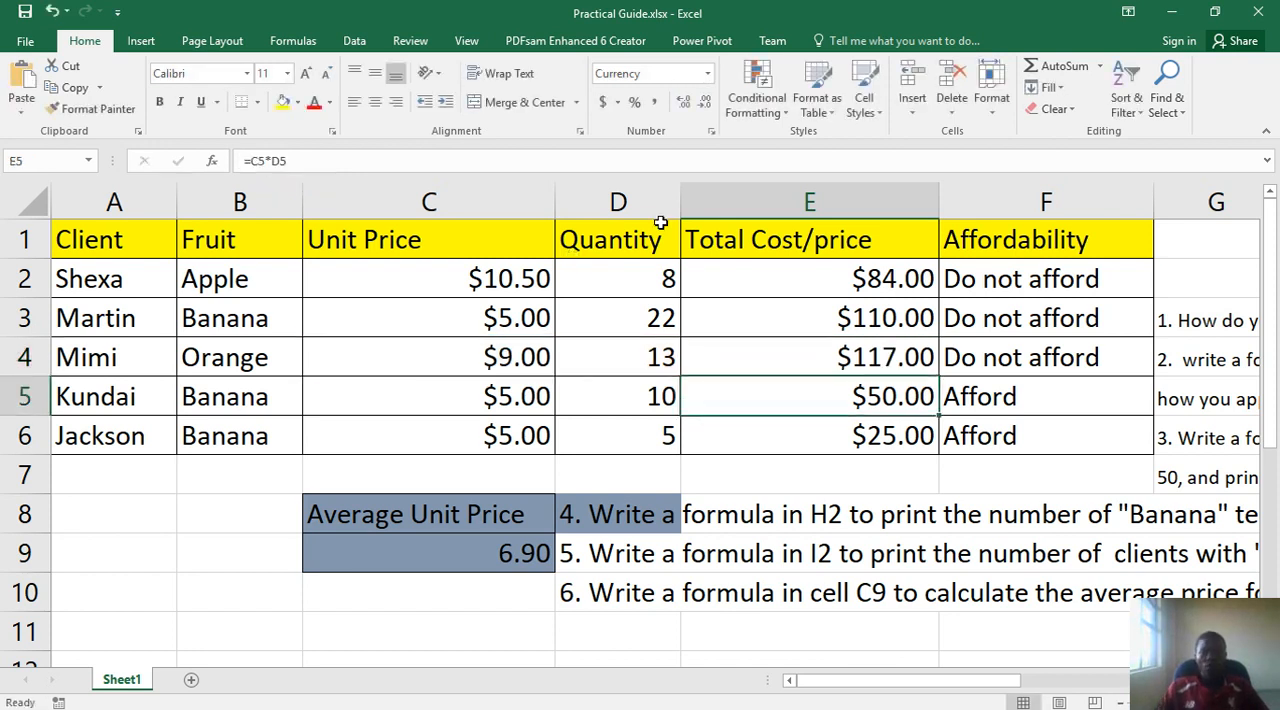
- Fill the total cost formula from E4 into adjacent cells of the Total Cost/price column
{"action": "left_click", "coordinate": [907, 357]}
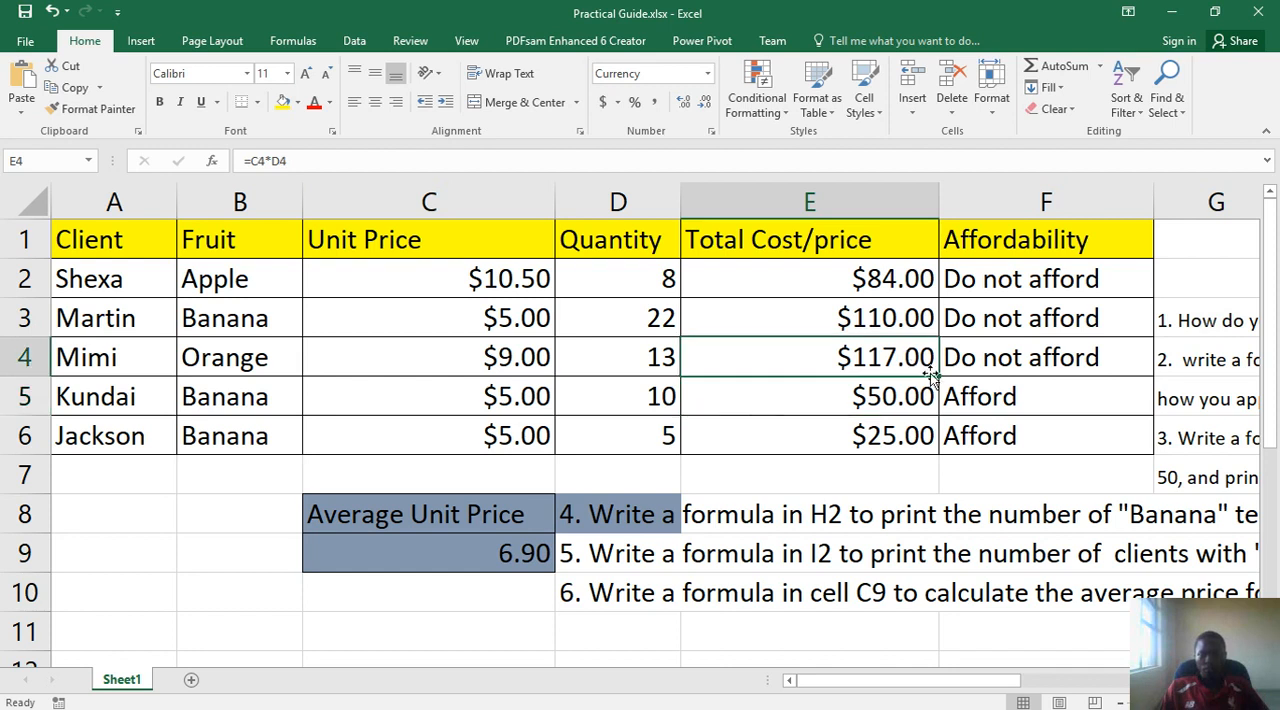
{"action": "left_click_drag", "start_coordinate": [941, 378], "coordinate": [933, 312]}
{"action": "left_click_drag", "start_coordinate": [940, 395], "coordinate": [940, 398]}
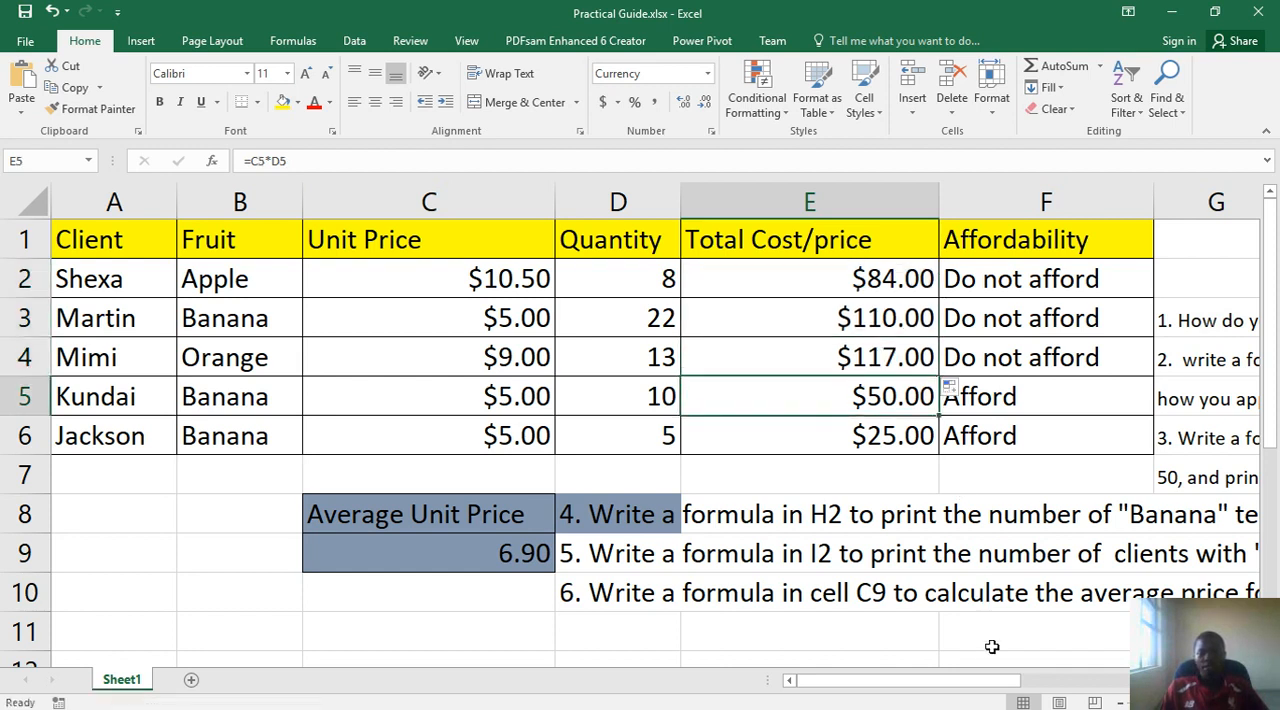
- Examine the Total Cost/price formulas in E2 through E6 alongside the Affordability column
{"action": "left_click_drag", "start_coordinate": [985, 684], "coordinate": [1178, 684]}
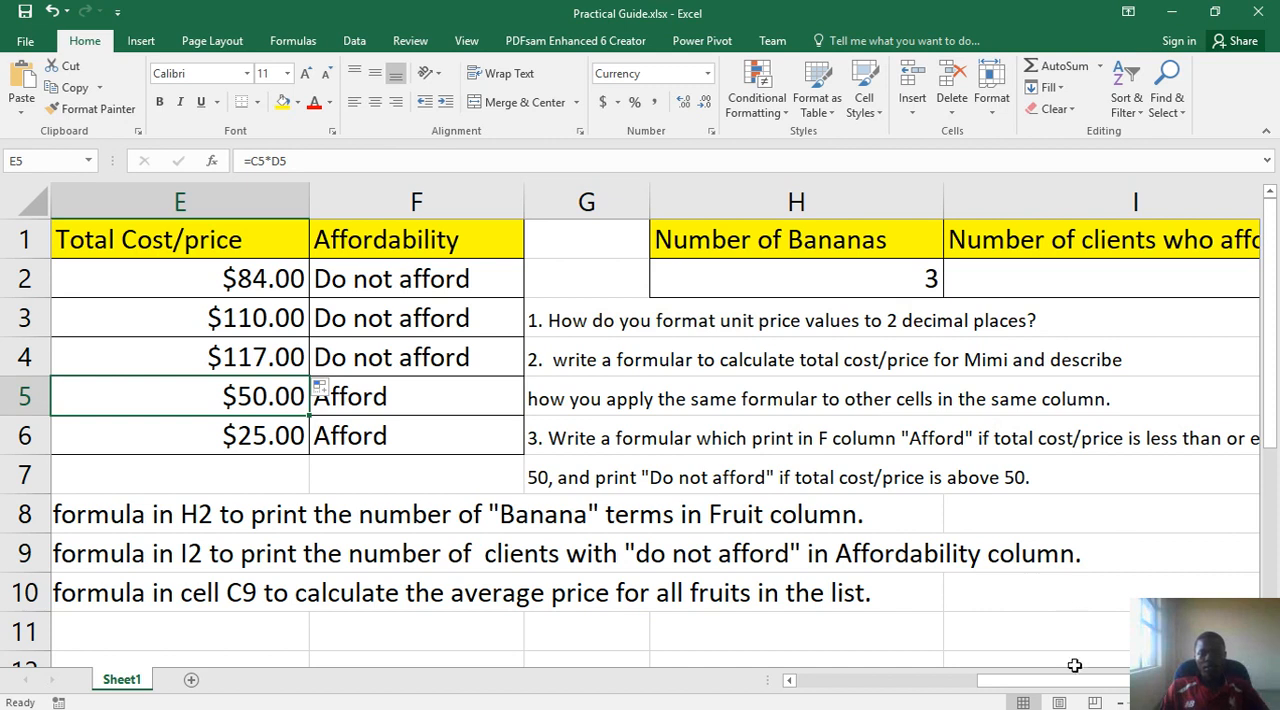
{"action": "mouse_move", "coordinate": [1070, 689]}
{"action": "left_mouse_down"}
{"action": "mouse_move", "coordinate": [1124, 684]}
{"action": "mouse_move", "coordinate": [1060, 682]}
{"action": "left_mouse_up"}
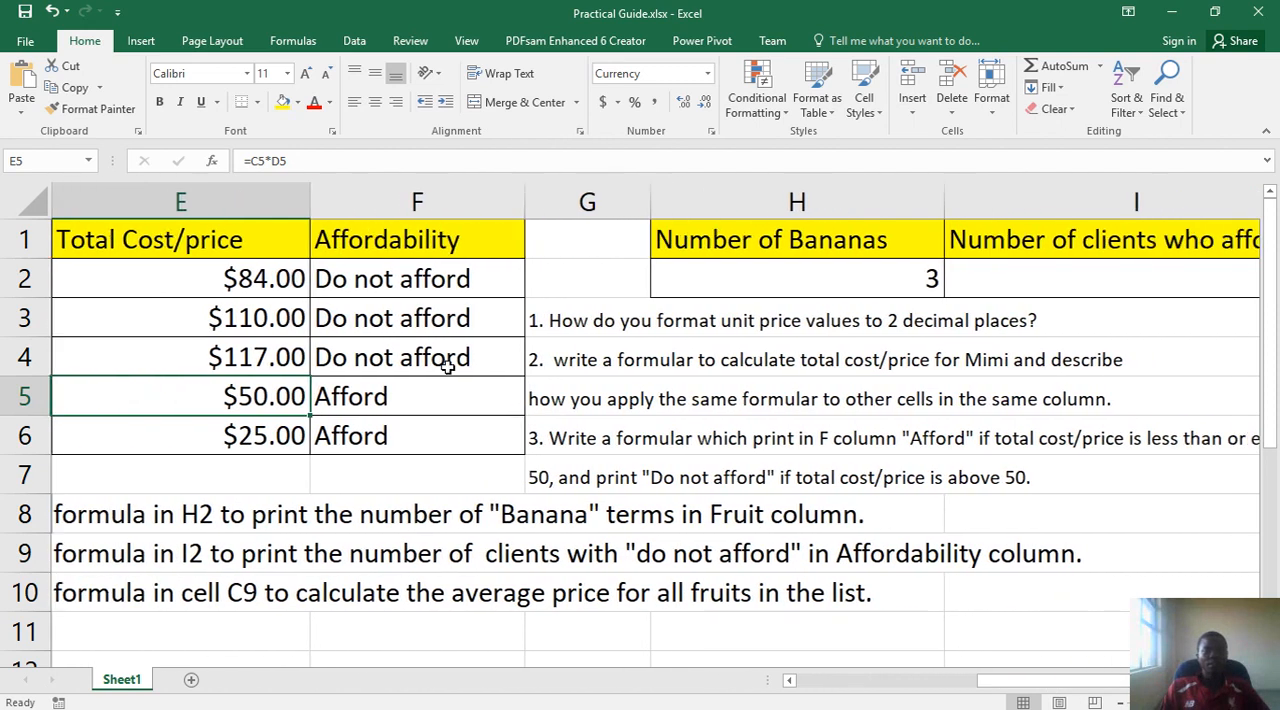
{"action": "left_click", "coordinate": [244, 357]}
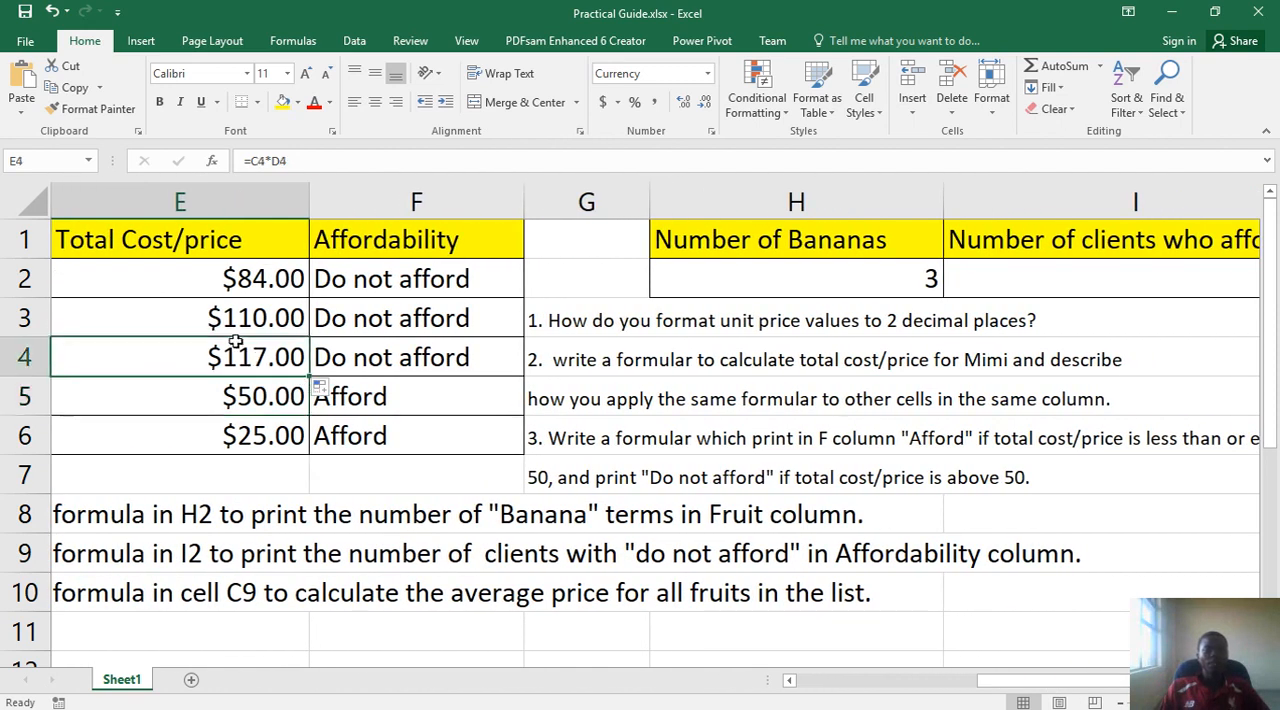
{"action": "left_click", "coordinate": [235, 277]}
{"action": "left_click", "coordinate": [236, 315]}
{"action": "left_click", "coordinate": [246, 362]}
{"action": "left_click", "coordinate": [248, 402]}
{"action": "left_click", "coordinate": [258, 444]}
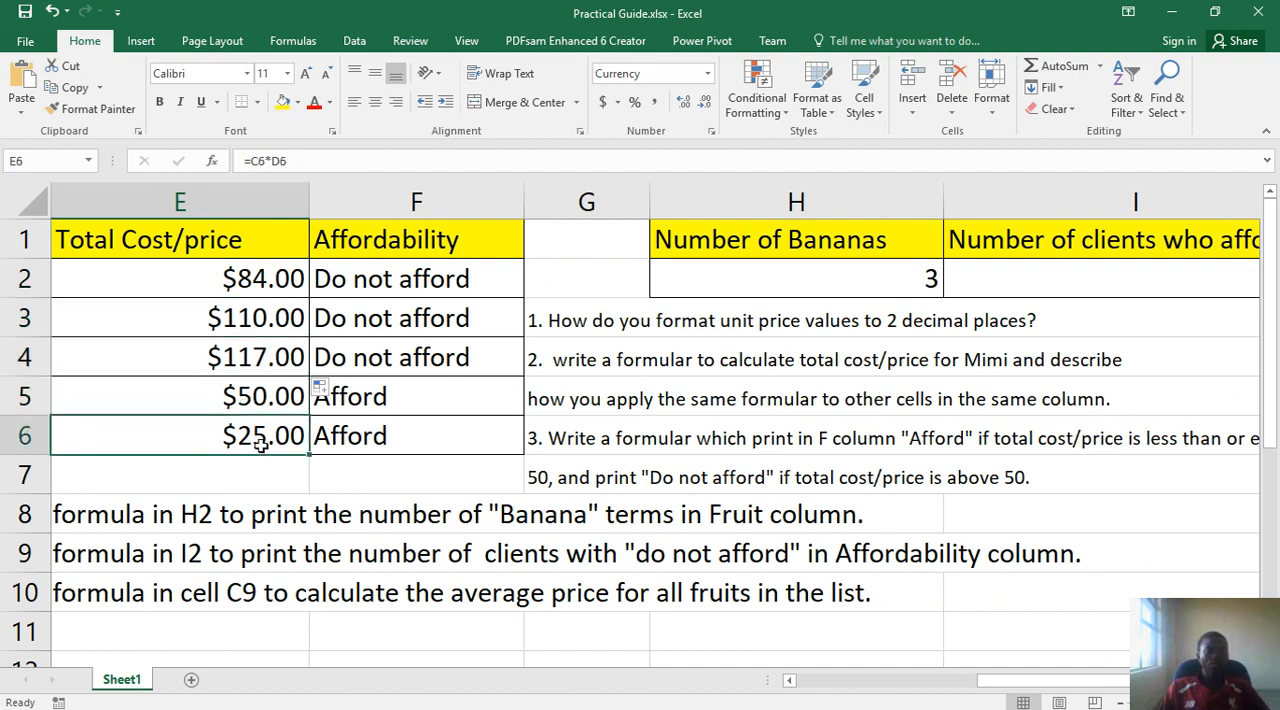
{"action": "left_click", "coordinate": [244, 279]}
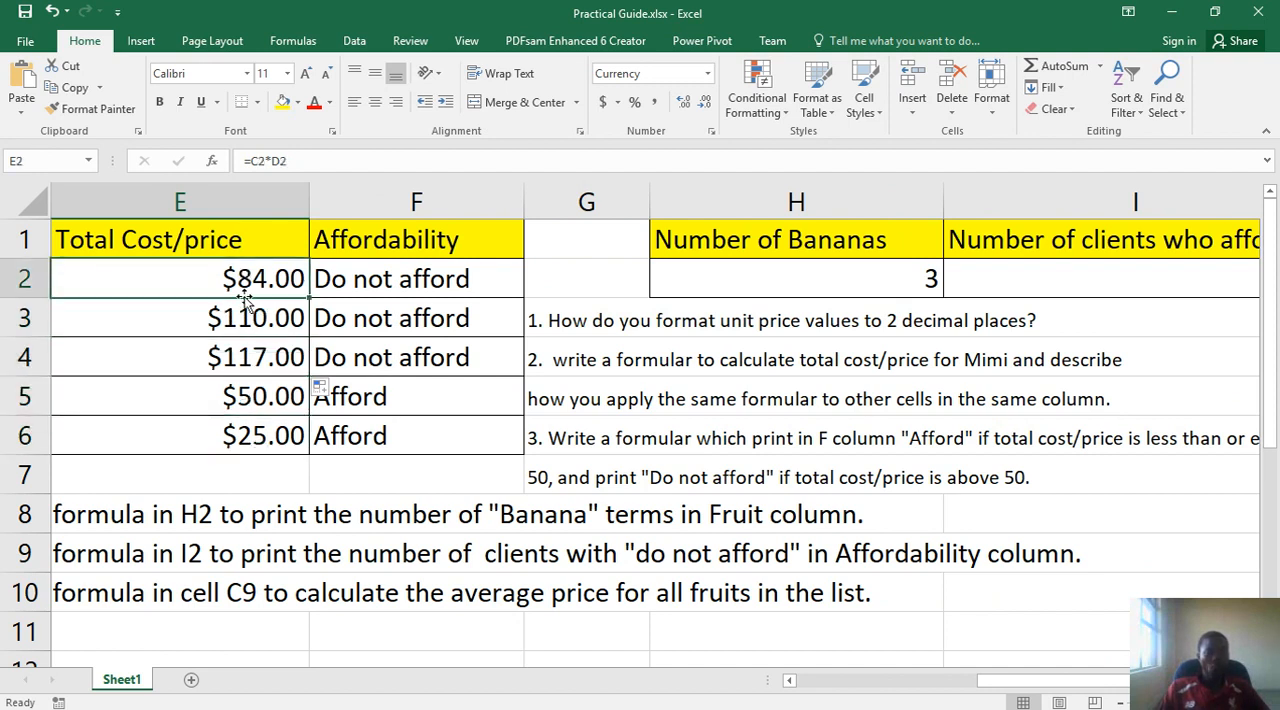
{"action": "left_click", "coordinate": [244, 315]}
{"action": "left_click", "coordinate": [245, 356]}
{"action": "left_click", "coordinate": [240, 395]}
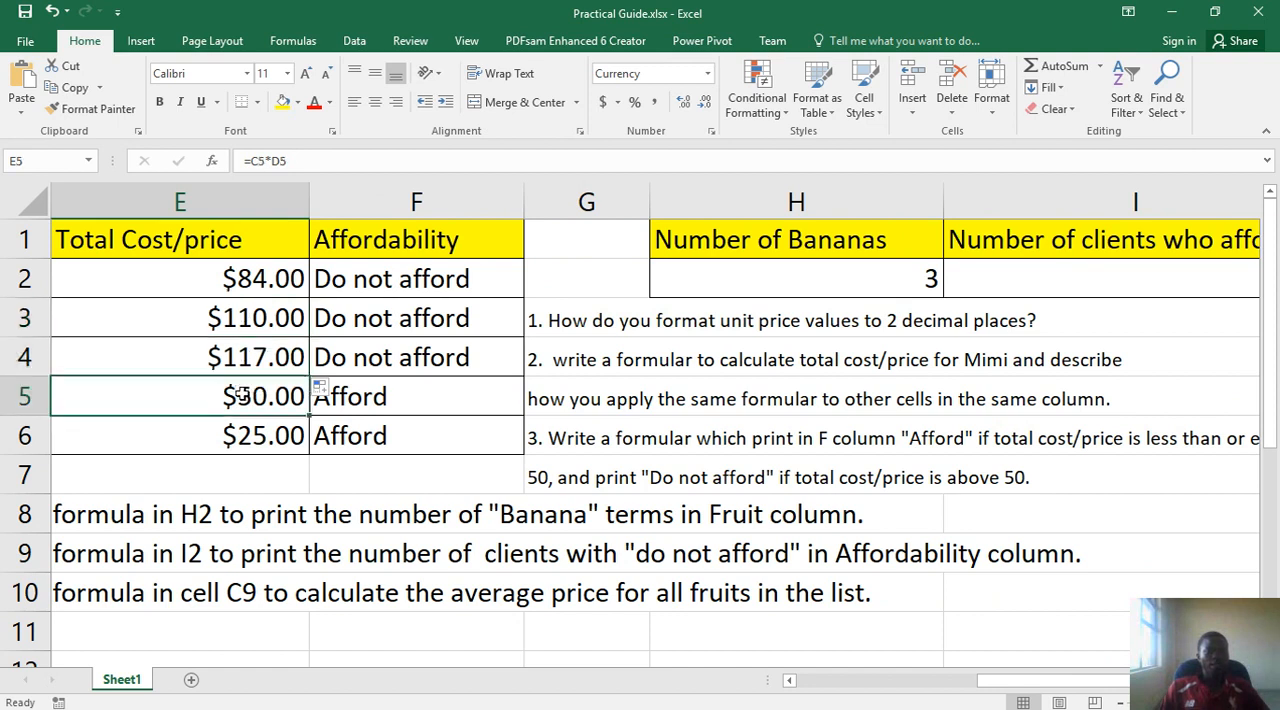
{"action": "left_click", "coordinate": [250, 433]}
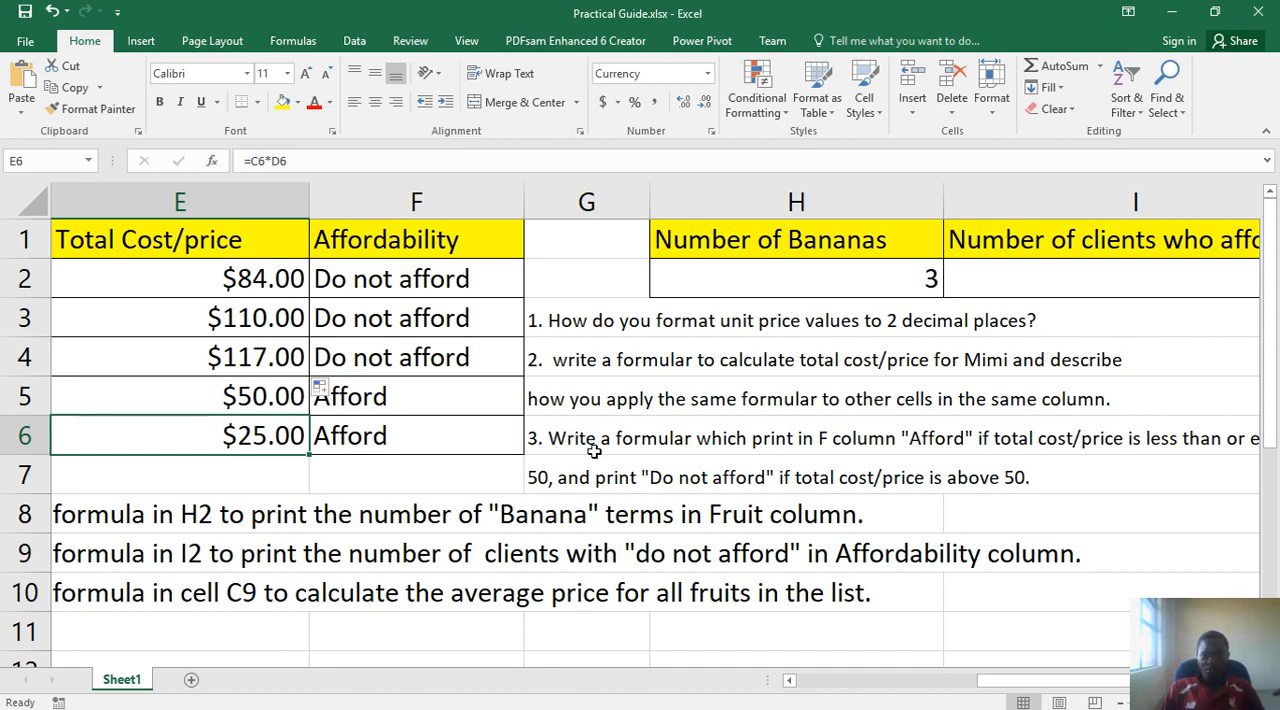
- Review question 3 on the "Afford" / "Do not afford" formula and return to the client data
{"action": "left_click_drag", "start_coordinate": [985, 682], "coordinate": [1026, 684]}
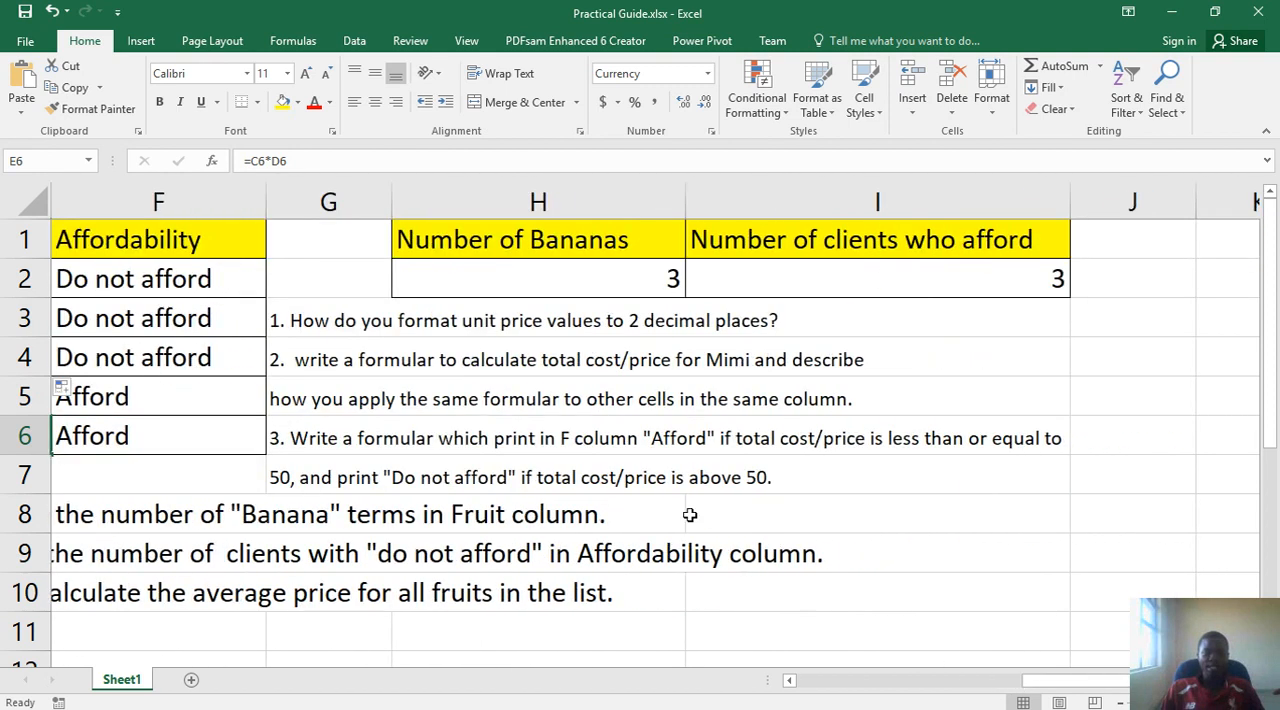
{"action": "left_click", "coordinate": [433, 450]}
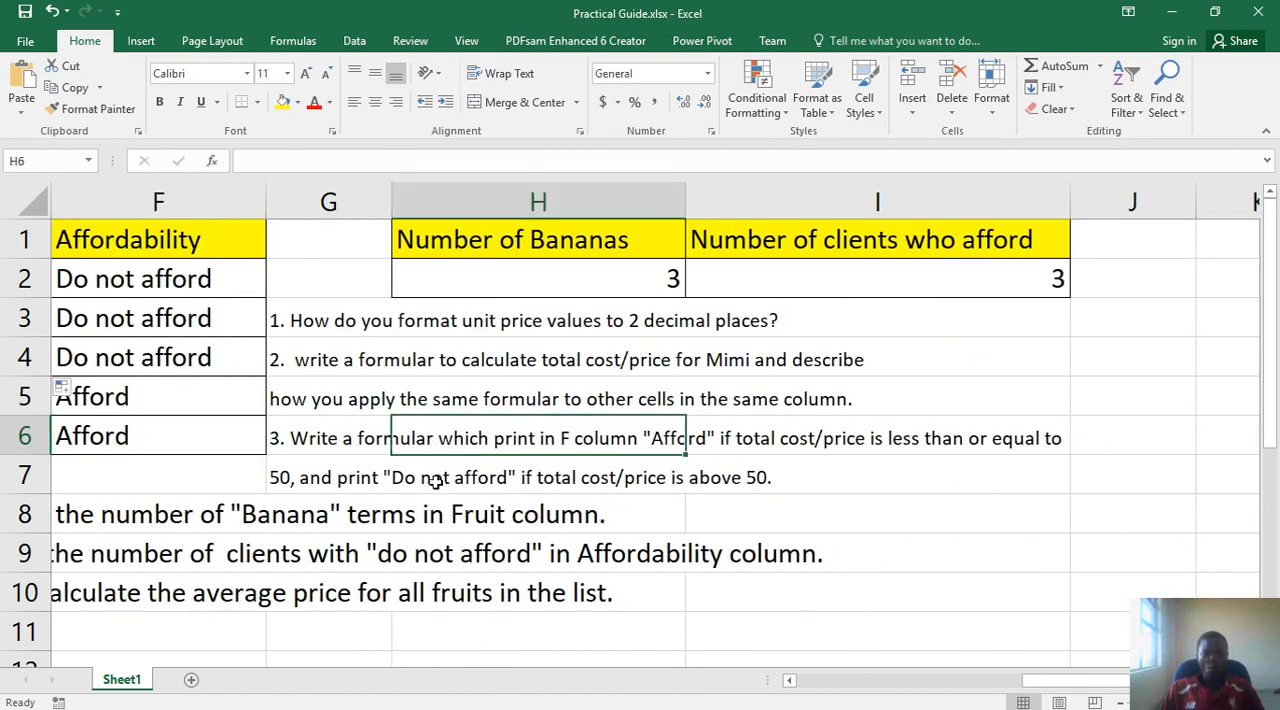
{"action": "key", "text": "Down"}
{"action": "key", "text": "Down"}
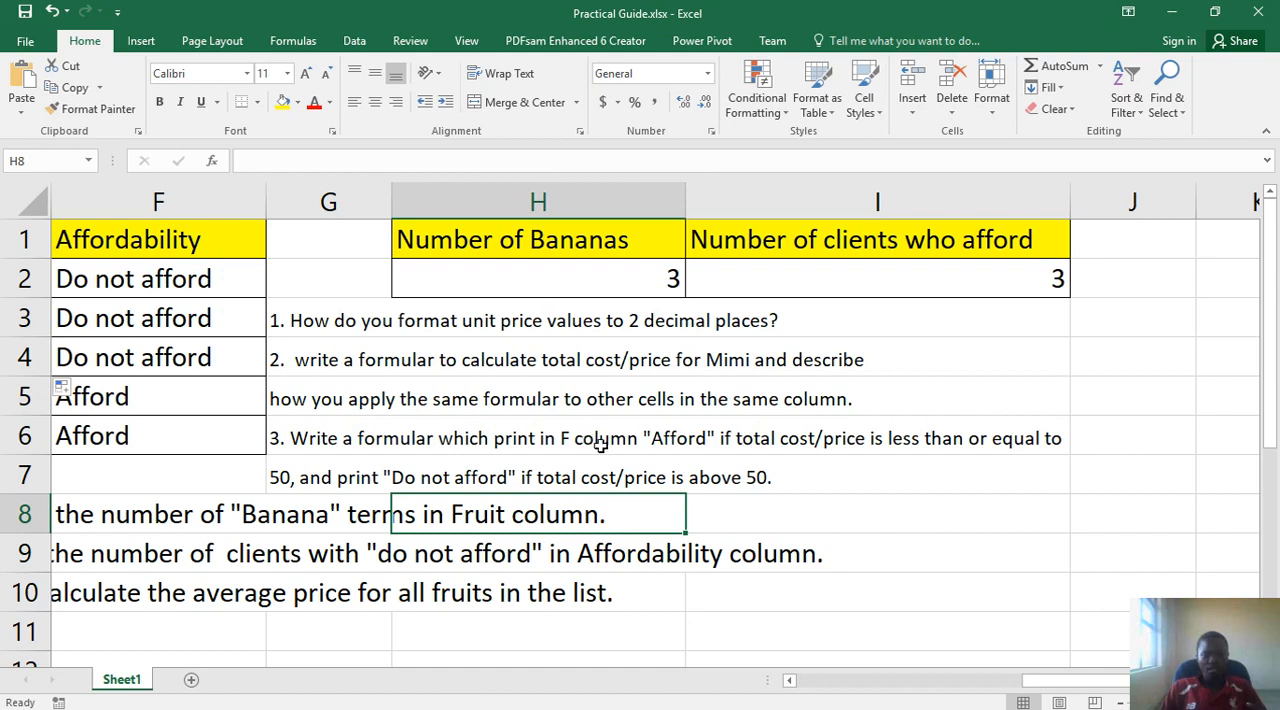
{"action": "left_click", "coordinate": [886, 683]}
{"action": "left_click_drag", "start_coordinate": [886, 683], "coordinate": [860, 683]}
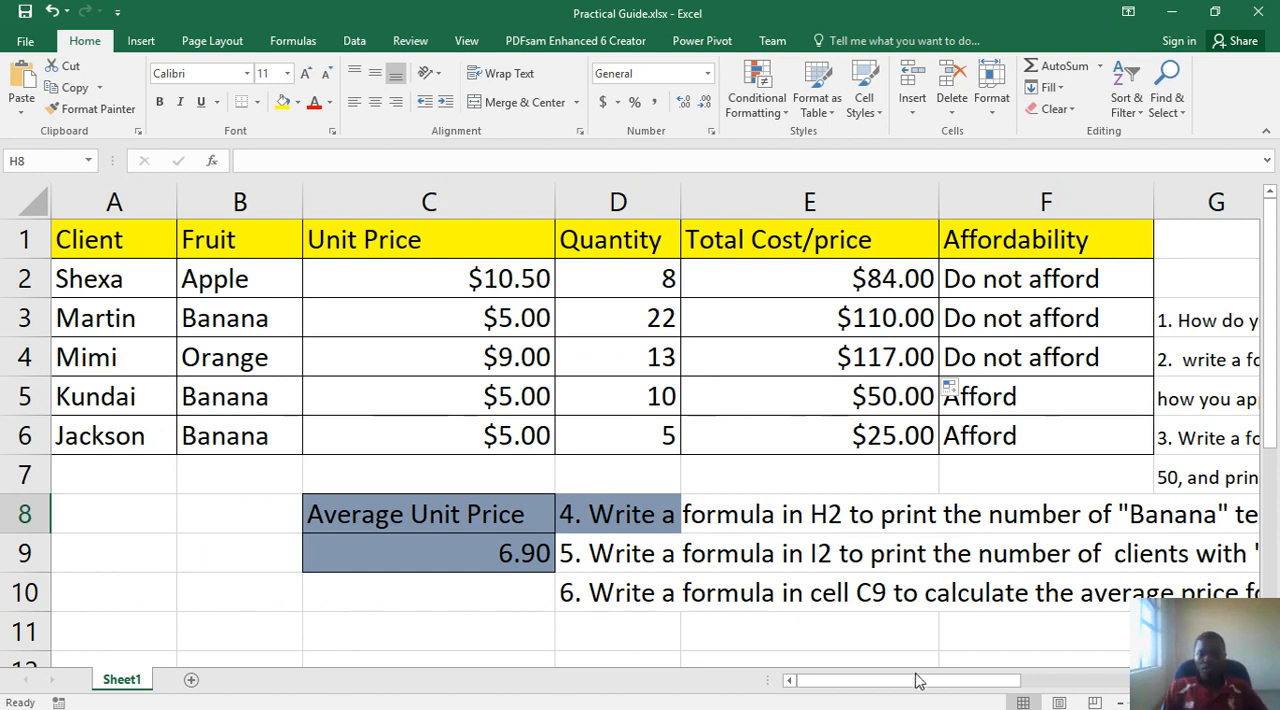
- Examine the COUNTIF formula in H2 that answers question 4 on counting "Banana" in the Fruit column
{"action": "left_click_drag", "start_coordinate": [912, 685], "coordinate": [1045, 668]}
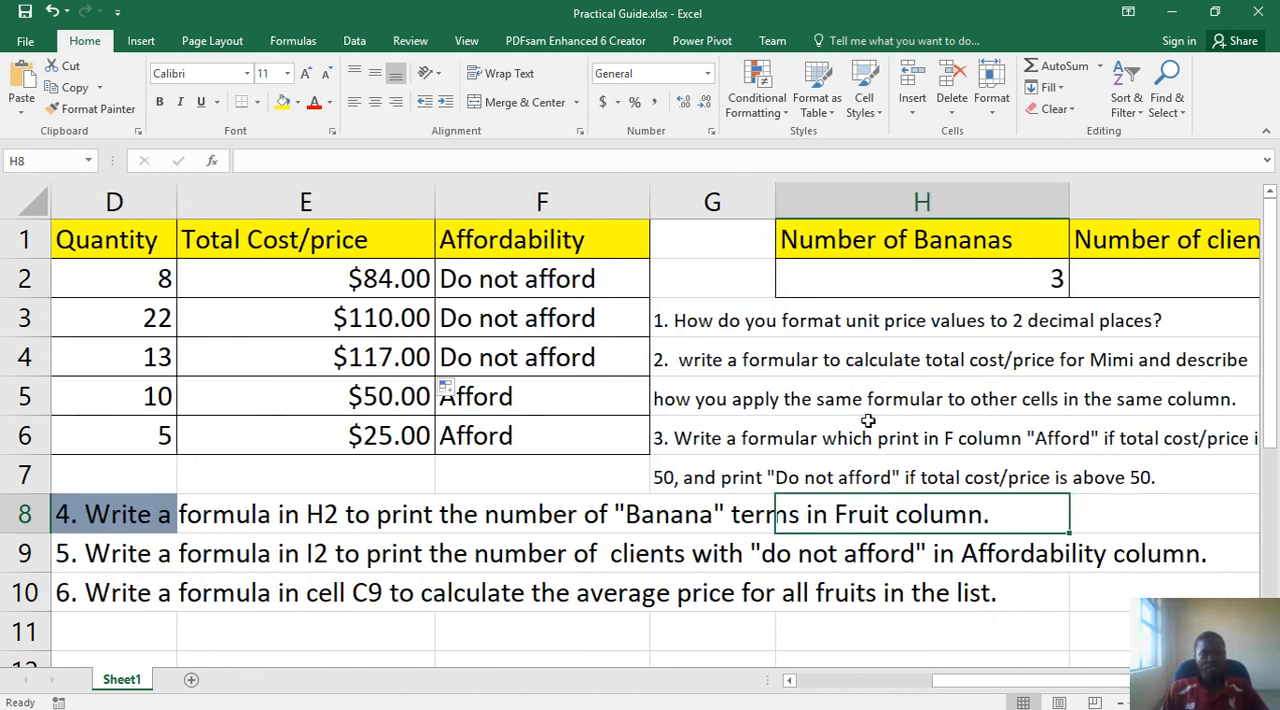
{"action": "left_click", "coordinate": [900, 276]}
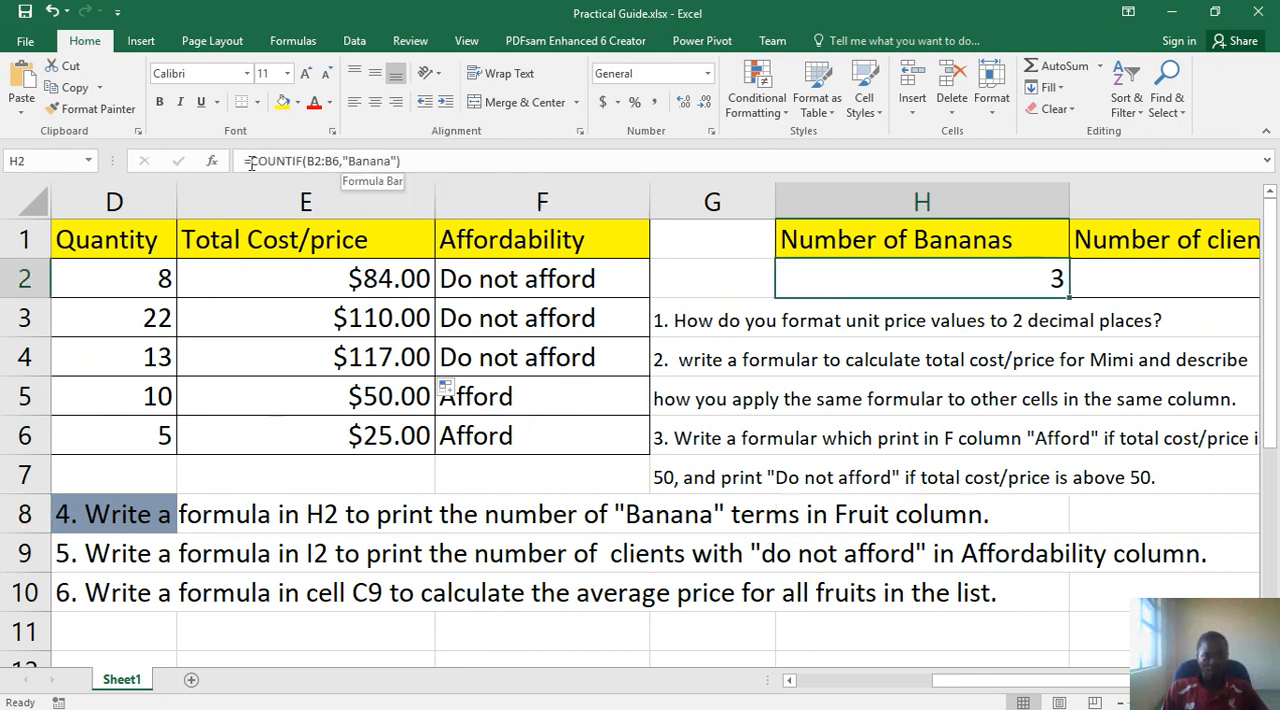
{"action": "left_click_drag", "start_coordinate": [251, 160], "coordinate": [47, 474]}
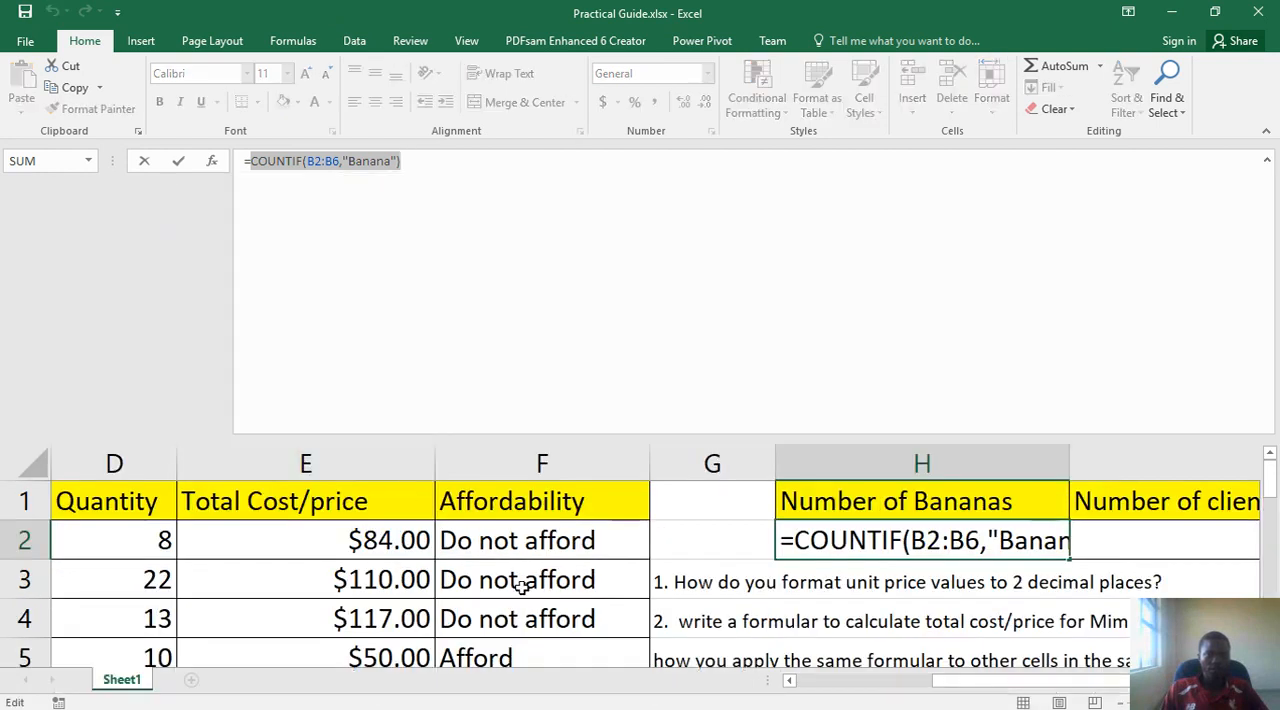
{"action": "left_click", "coordinate": [522, 588]}
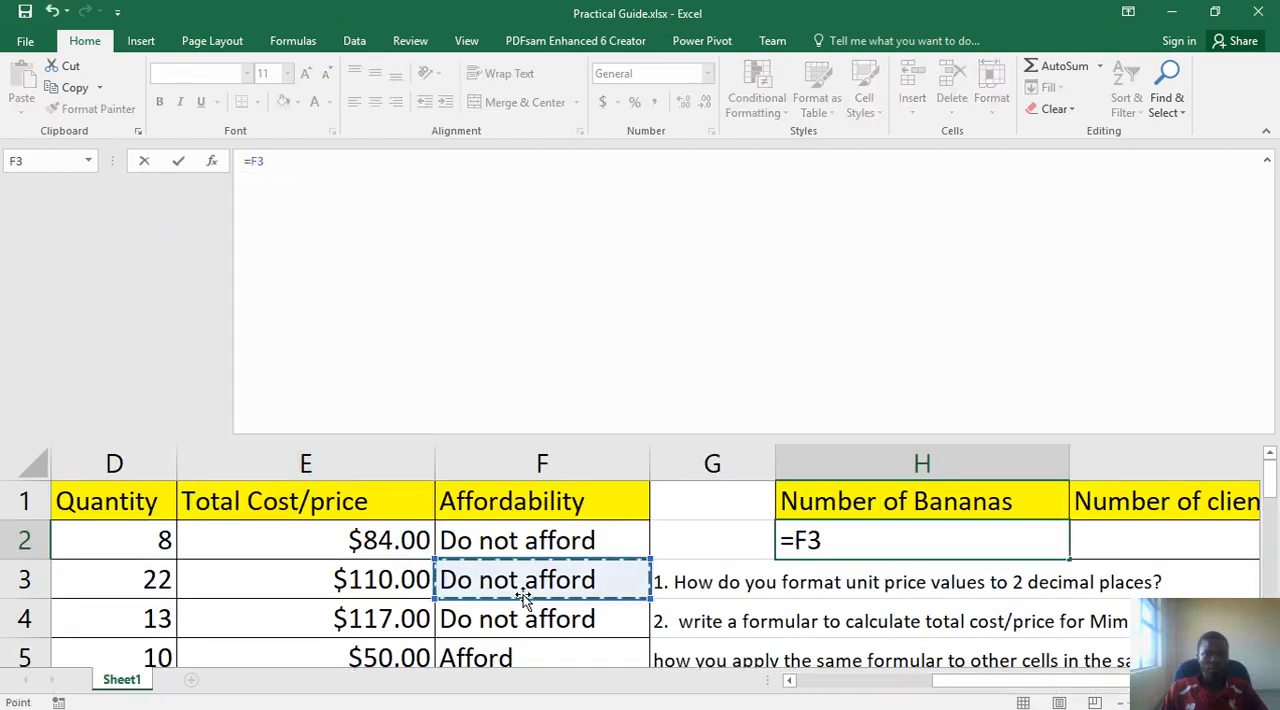
{"action": "key", "text": "Return"}
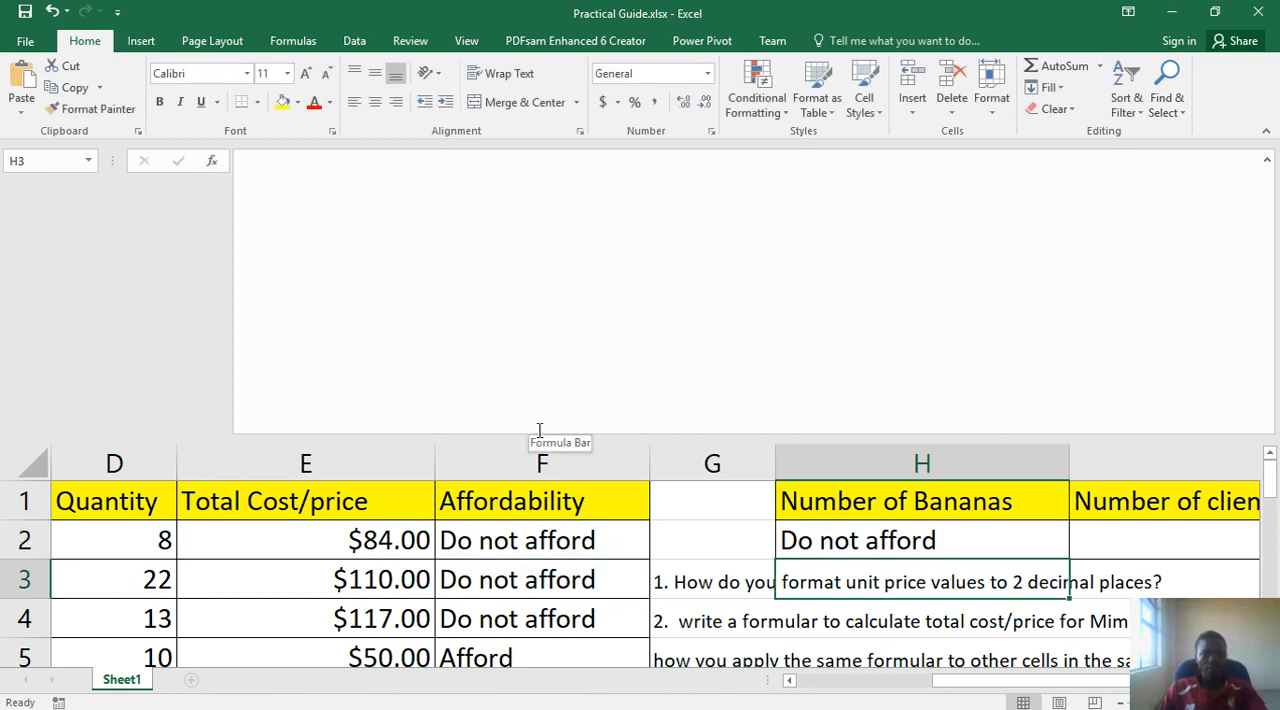
{"action": "key", "text": "ctrl+z"}
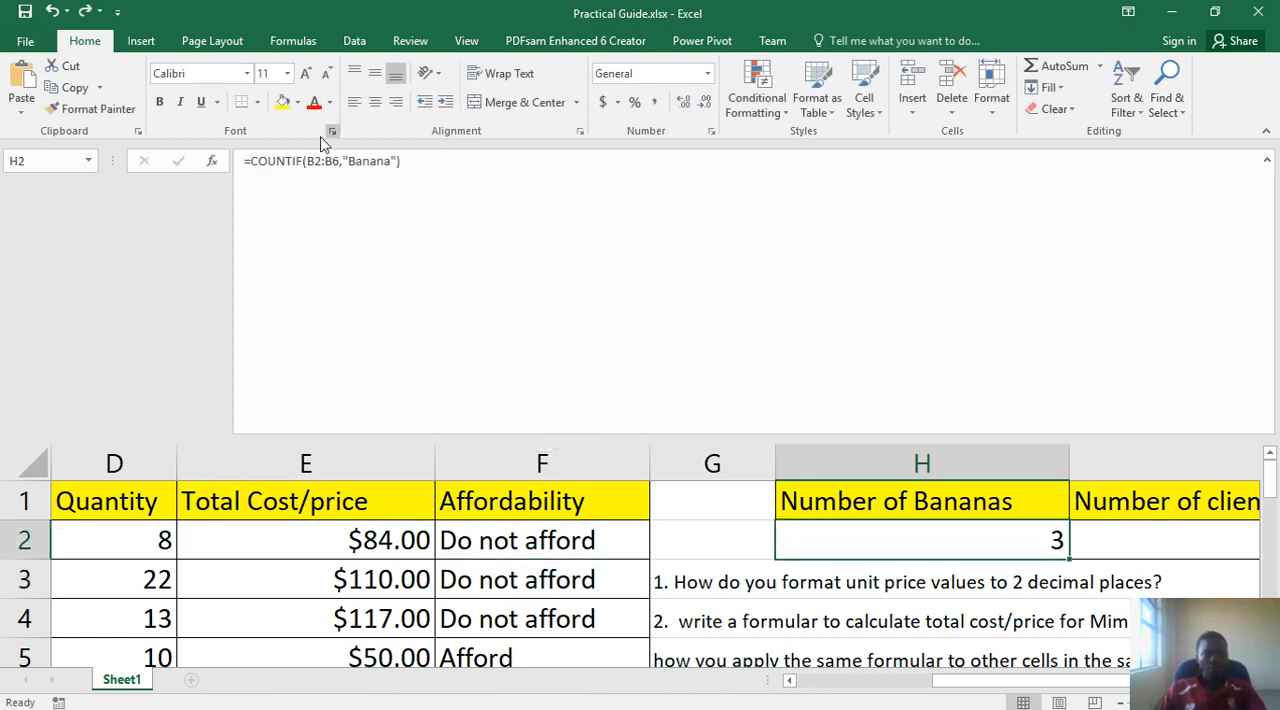
- Inspect the IF formula in F2 of the Affordability column and shrink the formula bar back to one line
{"action": "left_click", "coordinate": [501, 554]}
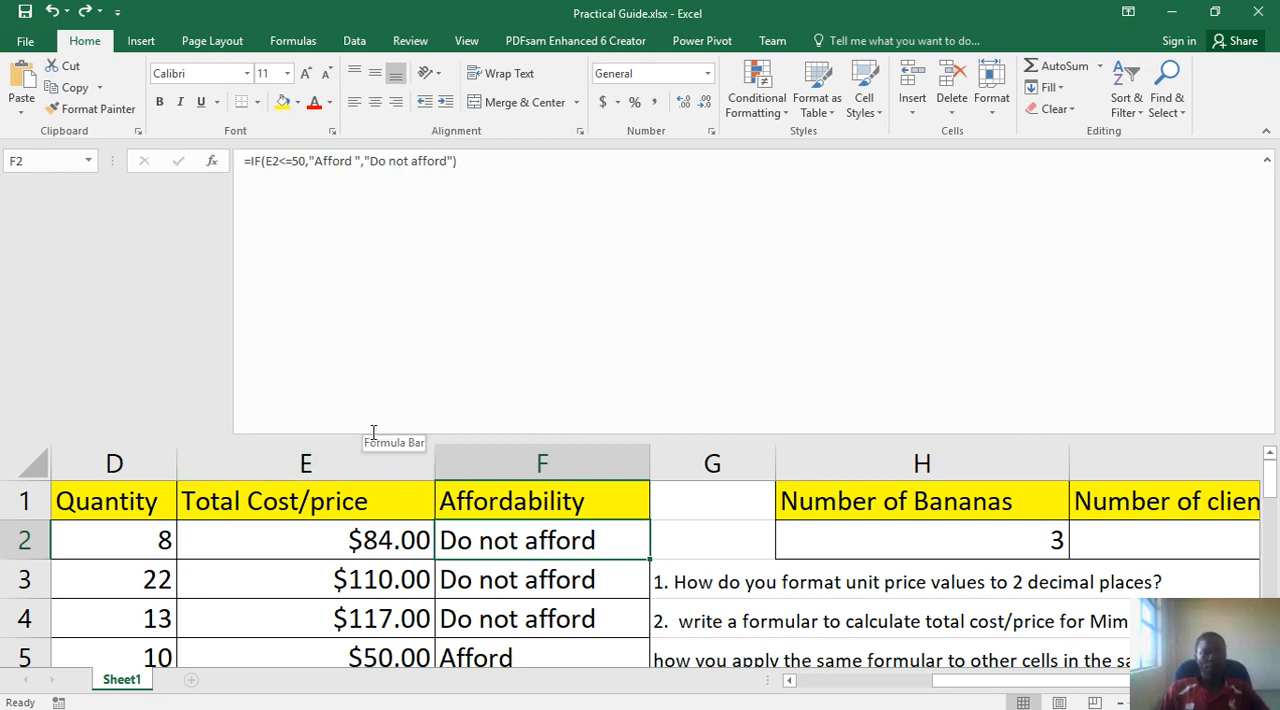
{"action": "left_click_drag", "start_coordinate": [373, 436], "coordinate": [392, 186]}
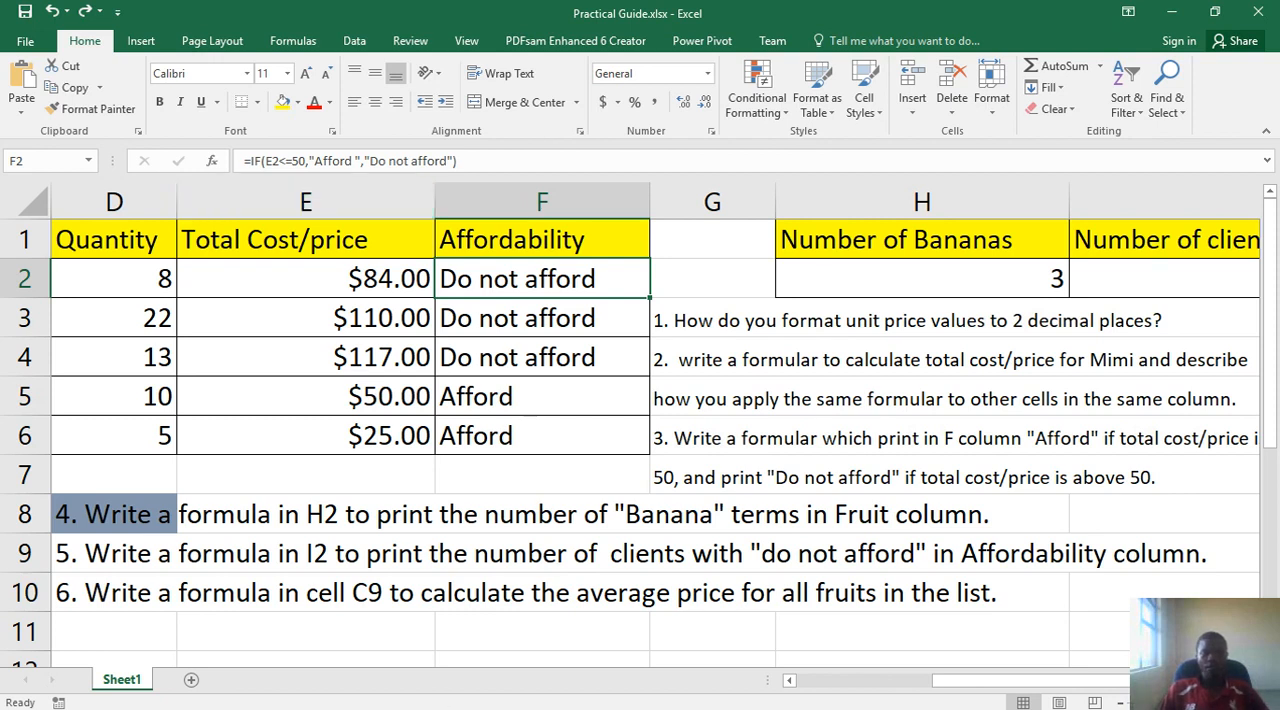
- Switch to the Practical guide presentation in PowerPoint and start the slide show from the Excel practical guide slide
{"action": "mouse_move", "coordinate": [654, 695]}
{"action": "left_click", "coordinate": [941, 695]}
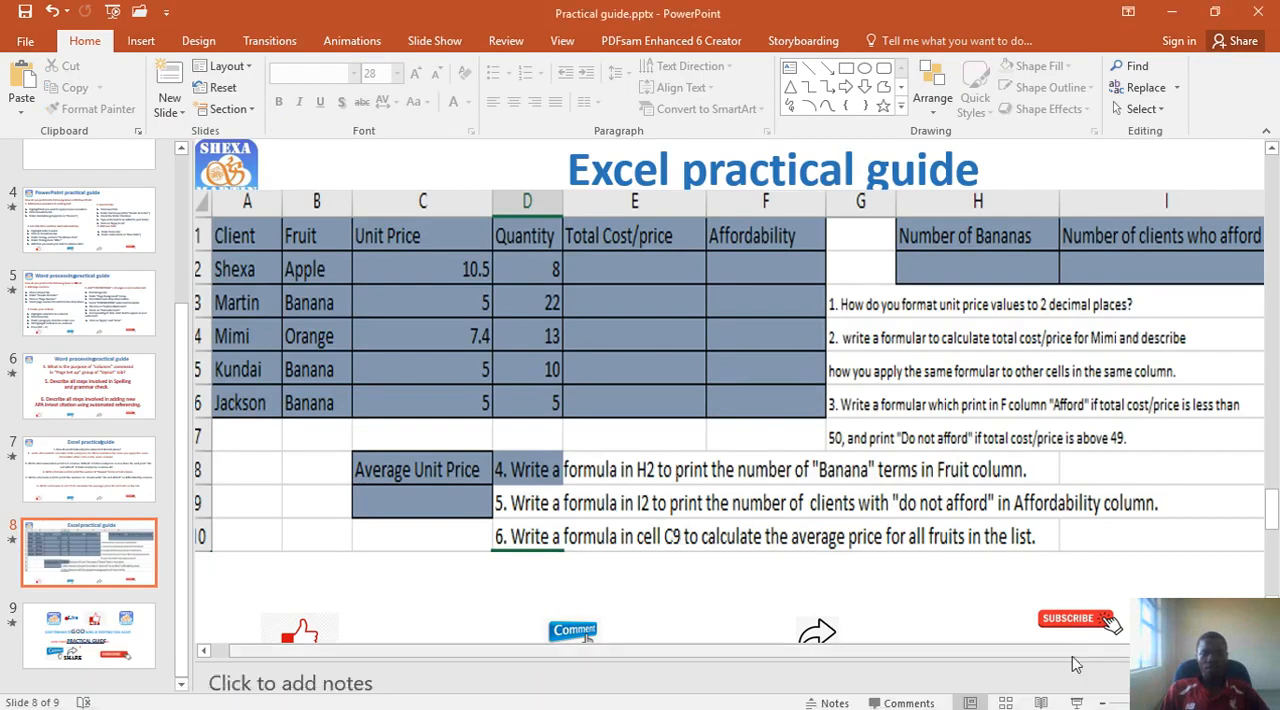
{"action": "left_click", "coordinate": [1076, 703]}
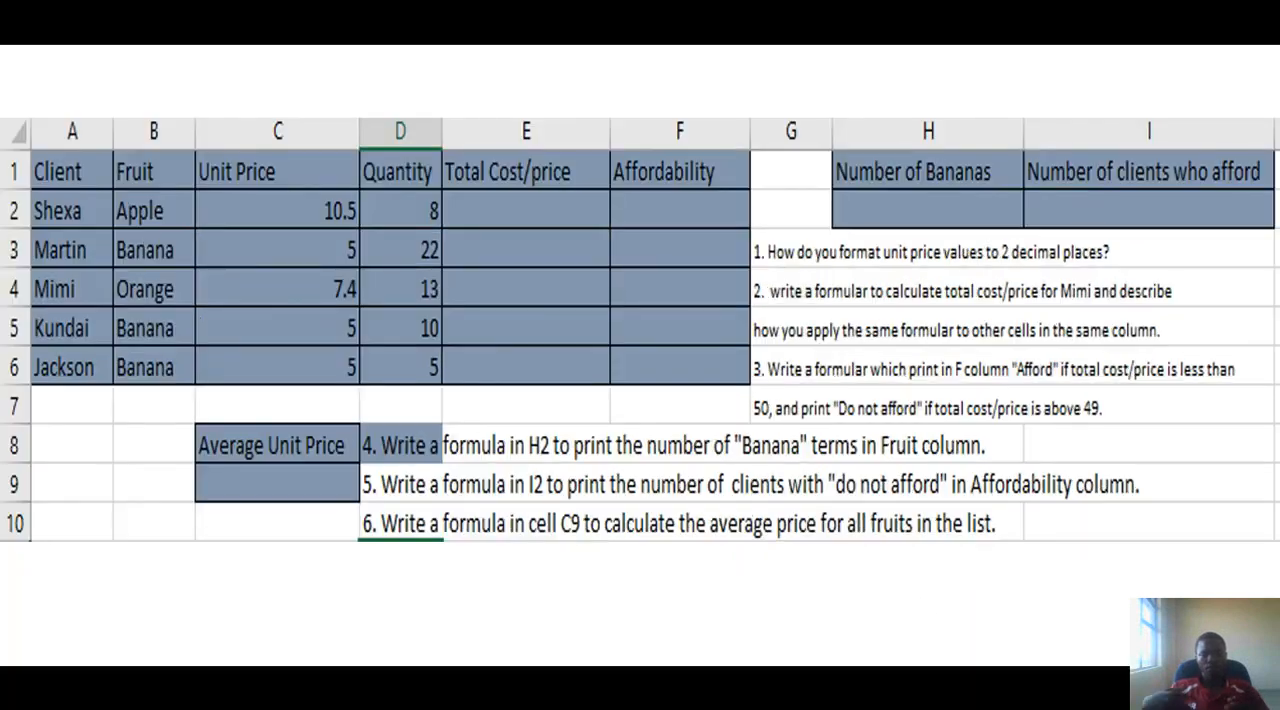